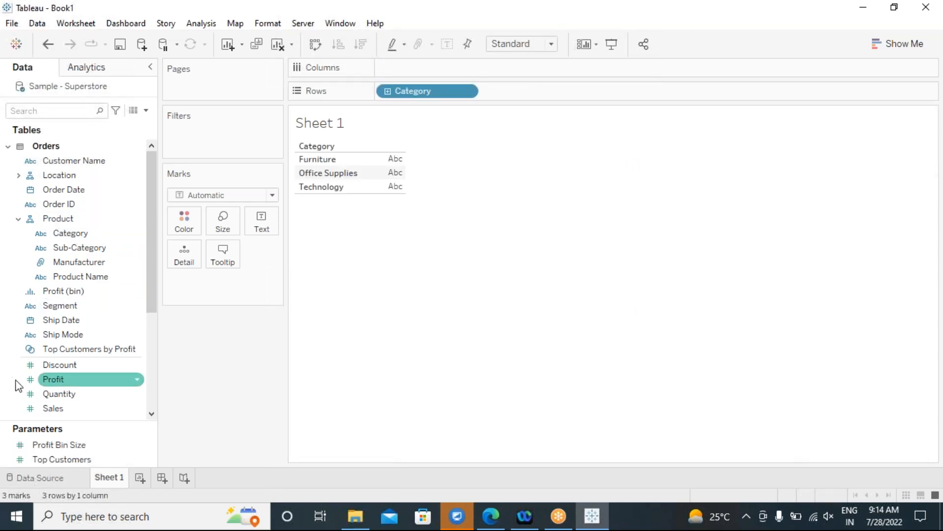
Show SUM(Sales) per Category and add a column Grand Total row reading 2,297,201.
double_click(60, 408)
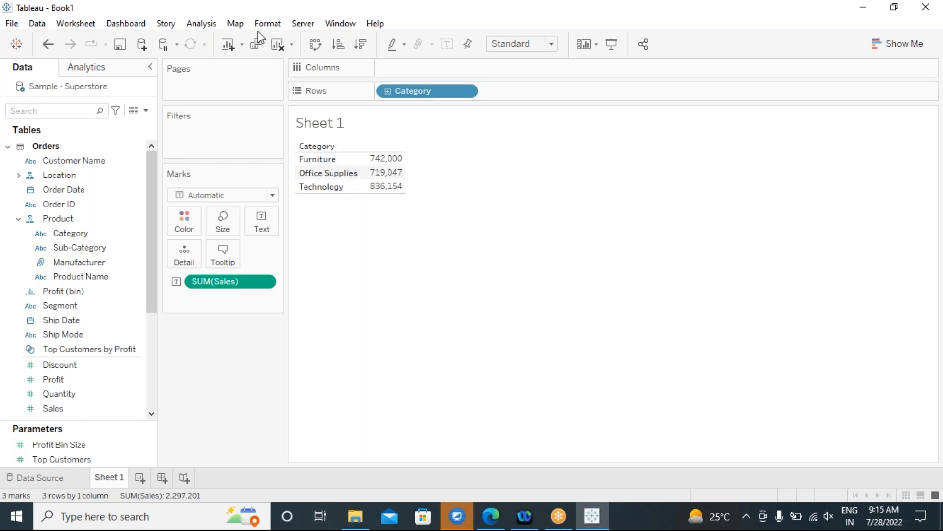
left_click(201, 23)
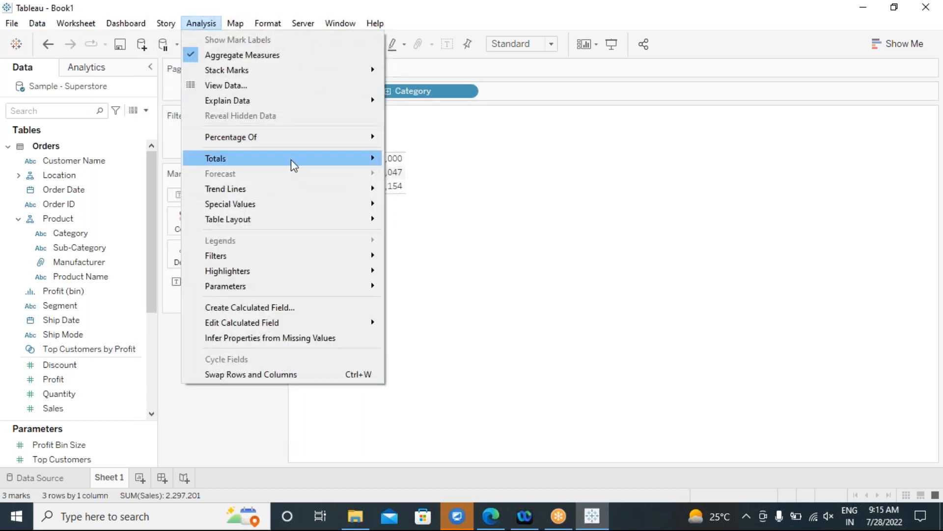
mouse_move(291, 159)
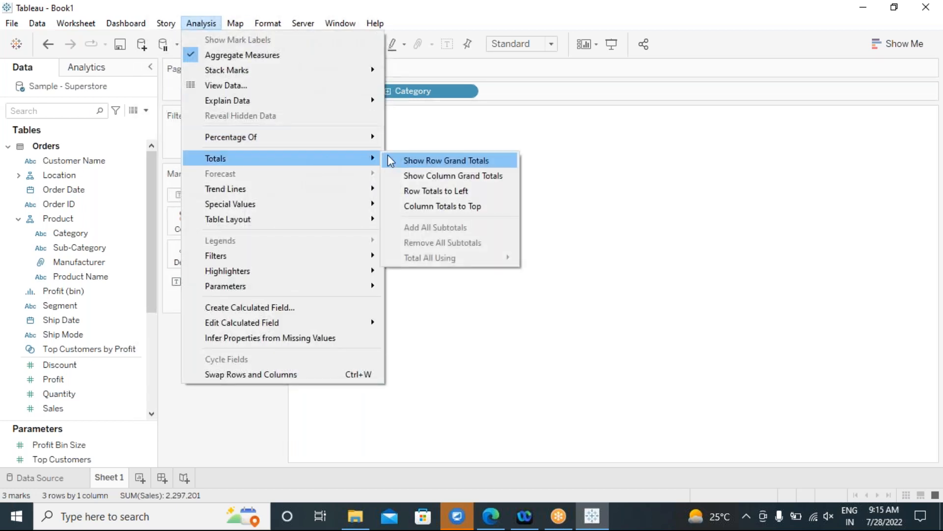
left_click(455, 177)
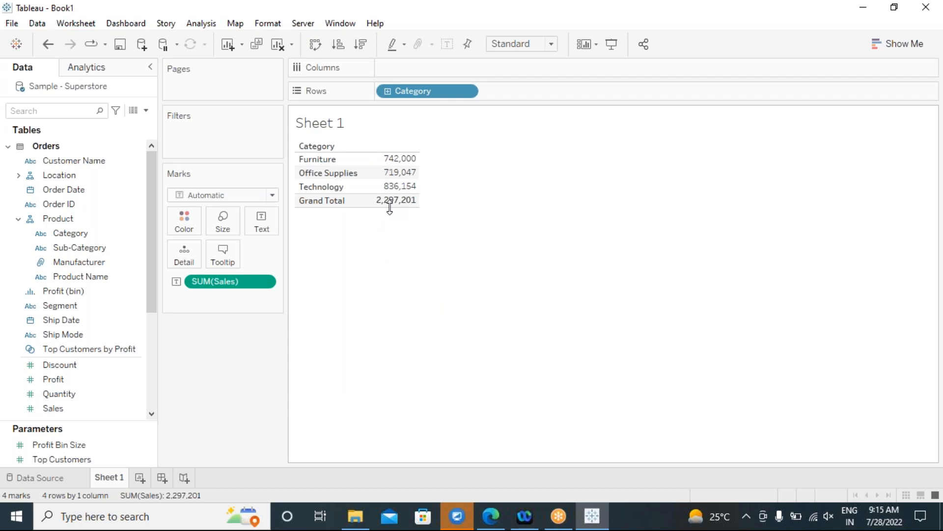
mouse_move(391, 209)
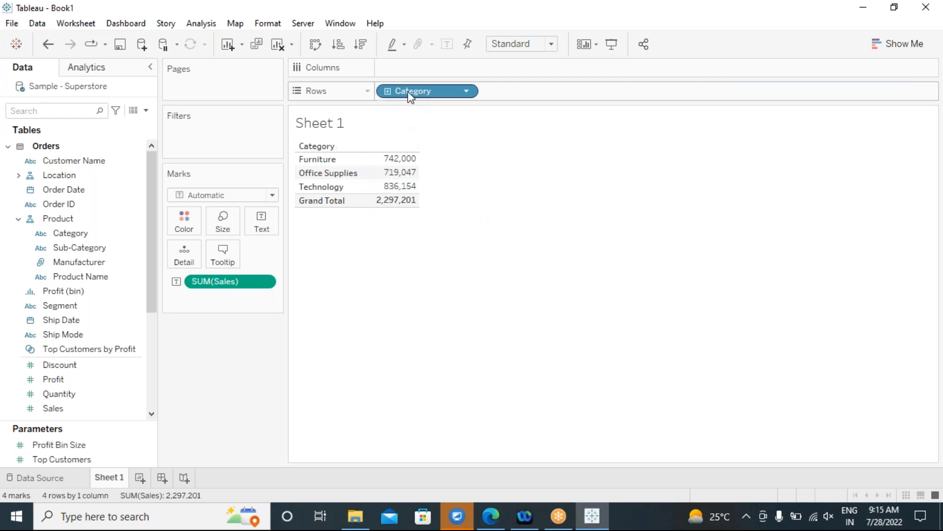
left_click_drag(411, 96, 412, 96)
left_click_drag(422, 96, 233, 358)
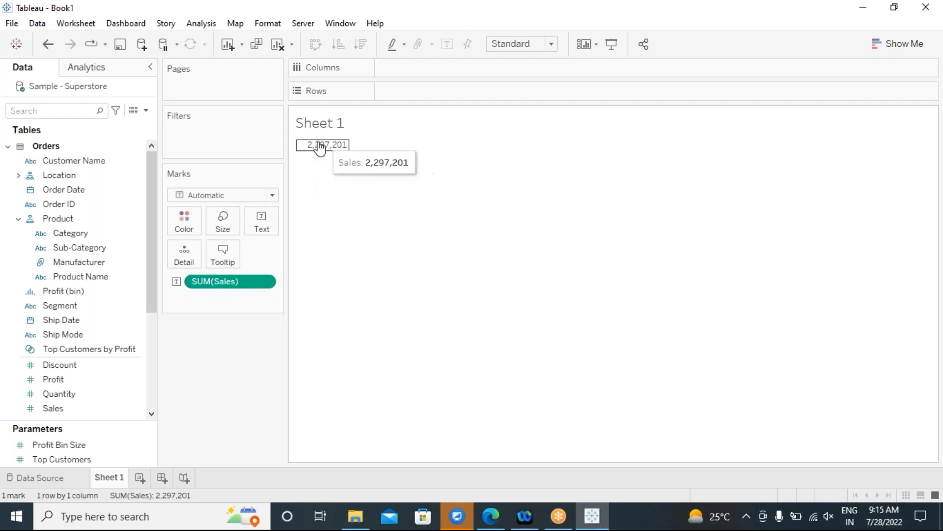
mouse_move(321, 152)
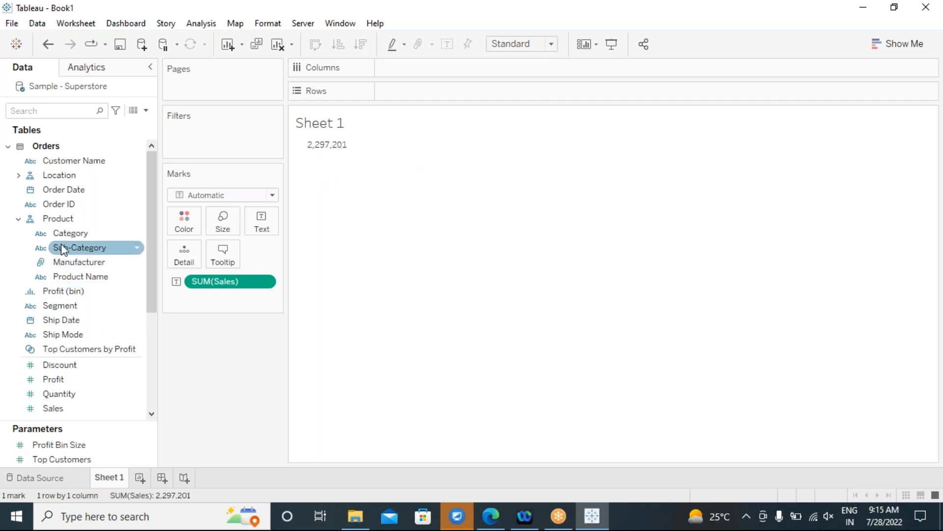
left_click_drag(68, 238, 411, 93)
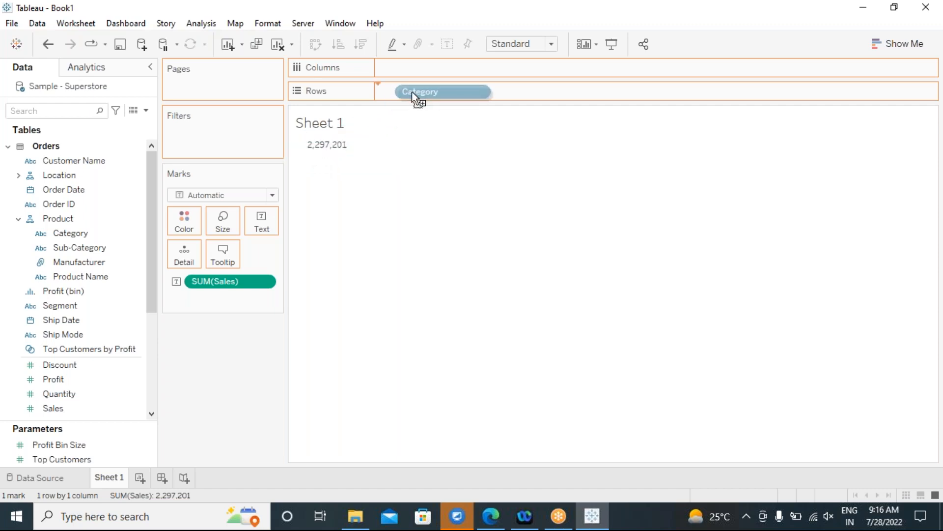
left_click_drag(411, 92, 400, 90)
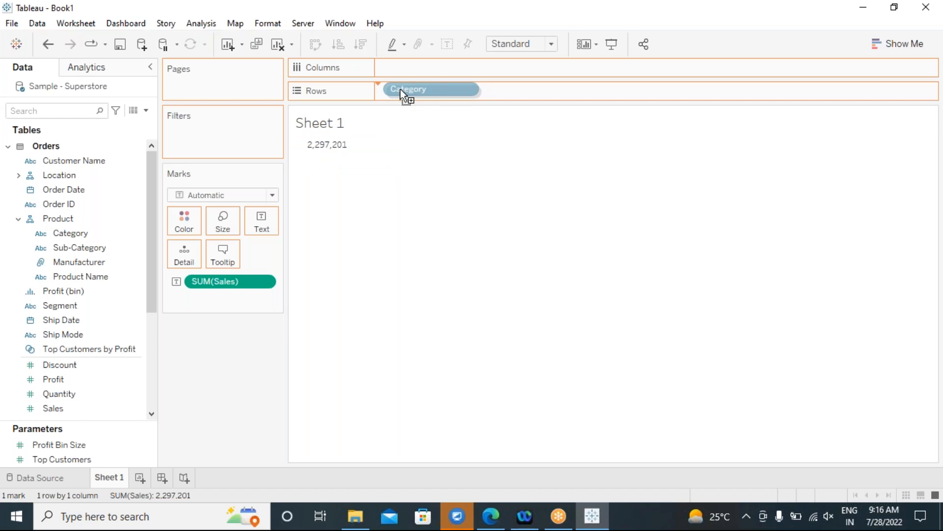
left_click_drag(400, 90, 400, 90)
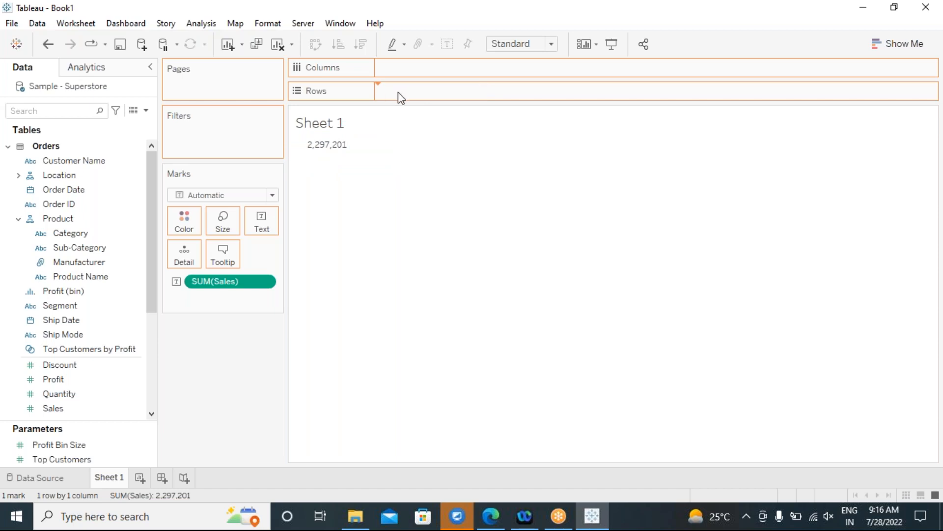
left_click_drag(364, 272, 354, 280)
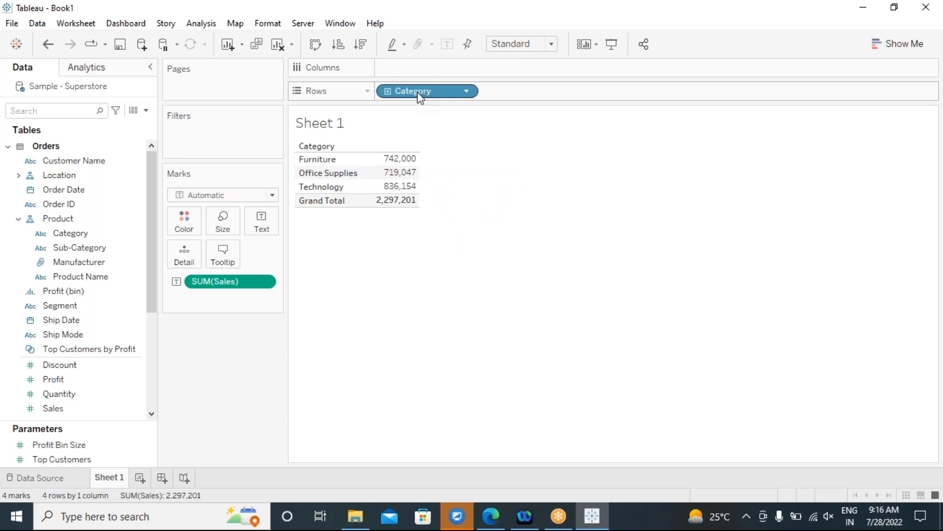
mouse_move(420, 96)
left_mouse_down()
mouse_move(416, 131)
mouse_move(425, 93)
left_mouse_up()
mouse_move(394, 212)
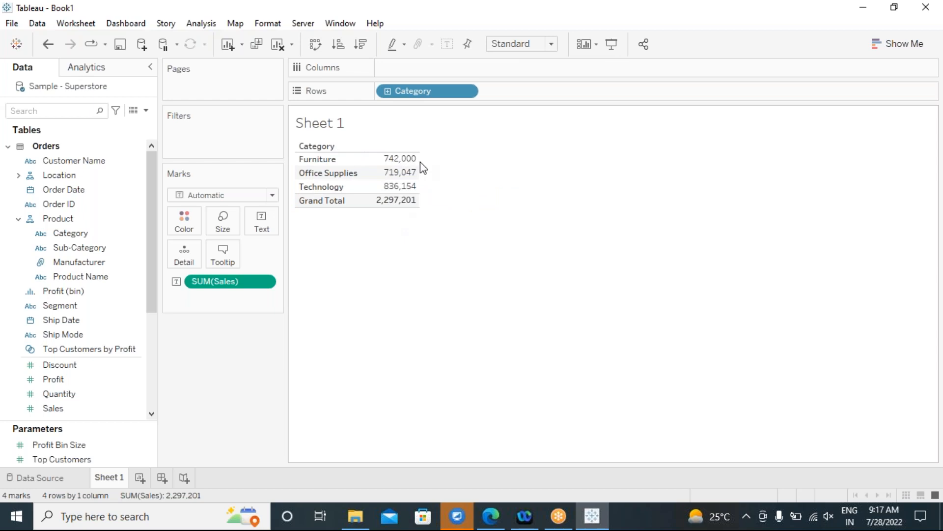
left_click_drag(412, 93, 326, 251)
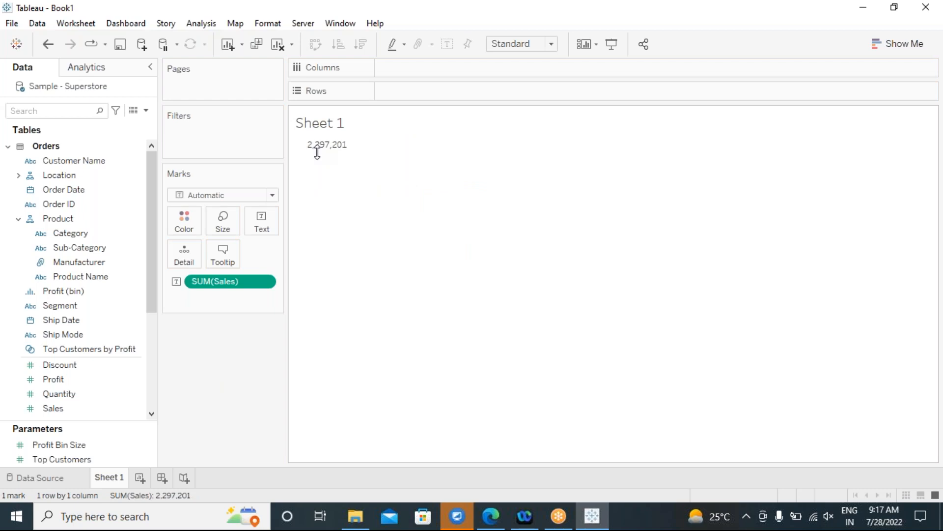
left_click_drag(71, 235, 394, 92)
mouse_move(388, 179)
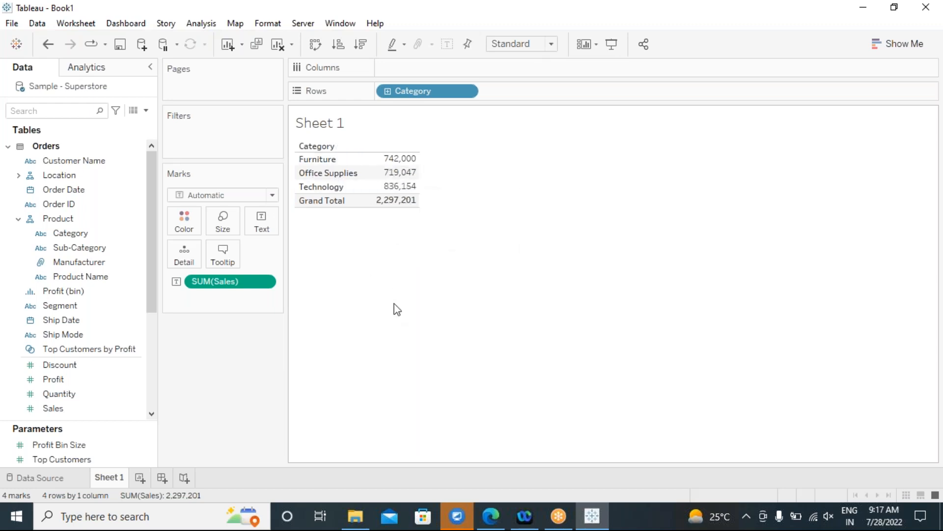
Create a new calculated field named 'total sales'.
left_click(201, 23)
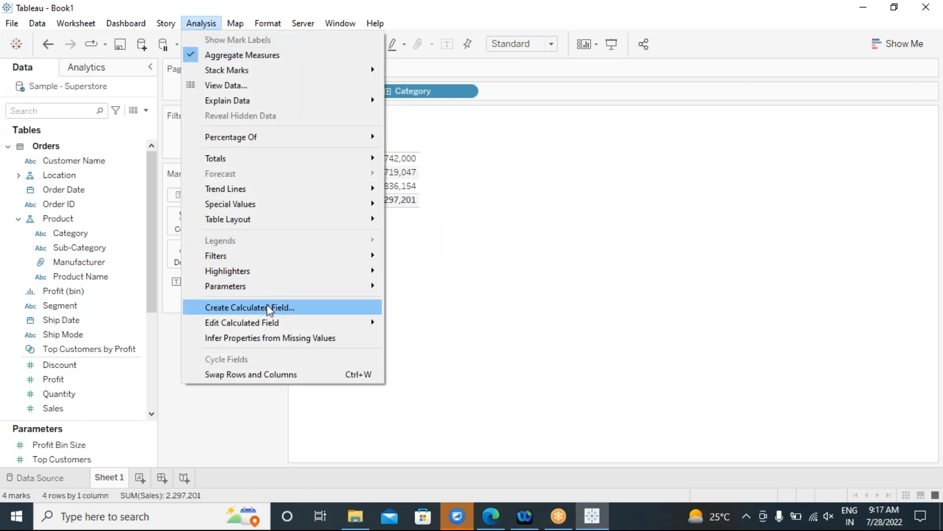
left_click(267, 307)
left_click_drag(458, 131, 621, 217)
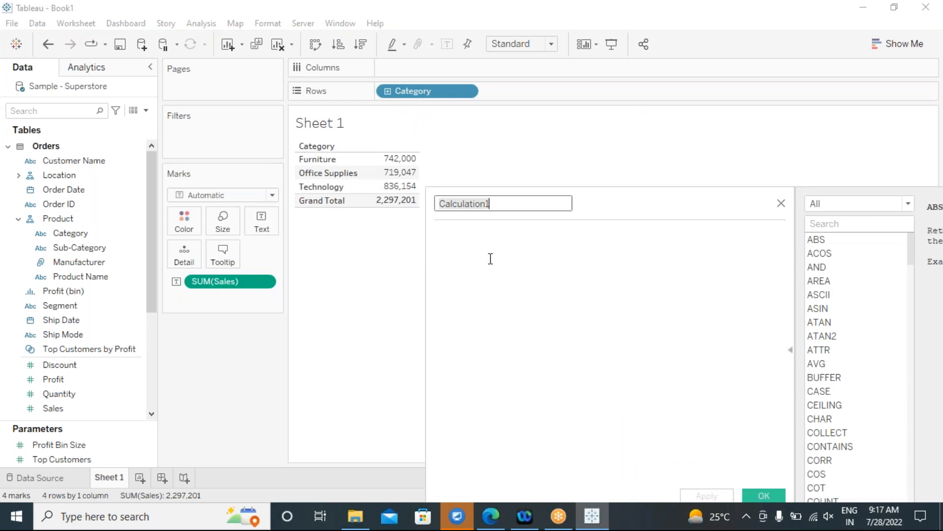
type("total sales")
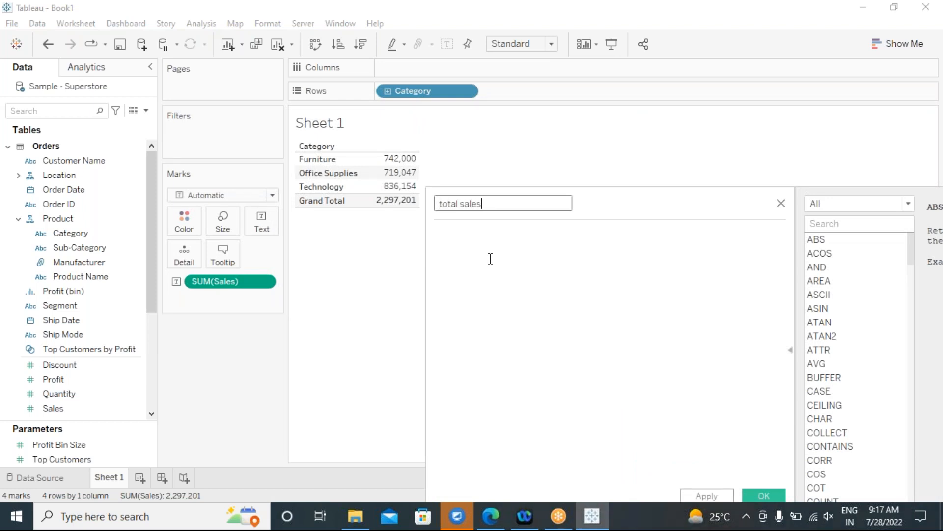
Write the formula { FIXED : SUM([Sales]) using autocomplete for FIXED, SUM and Sales.
left_click(463, 254)
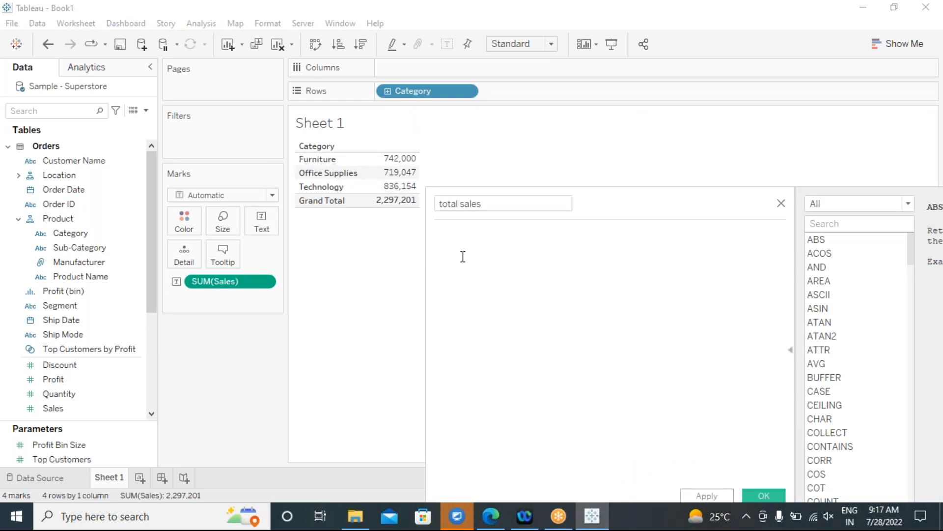
type("fix")
double_click(457, 248)
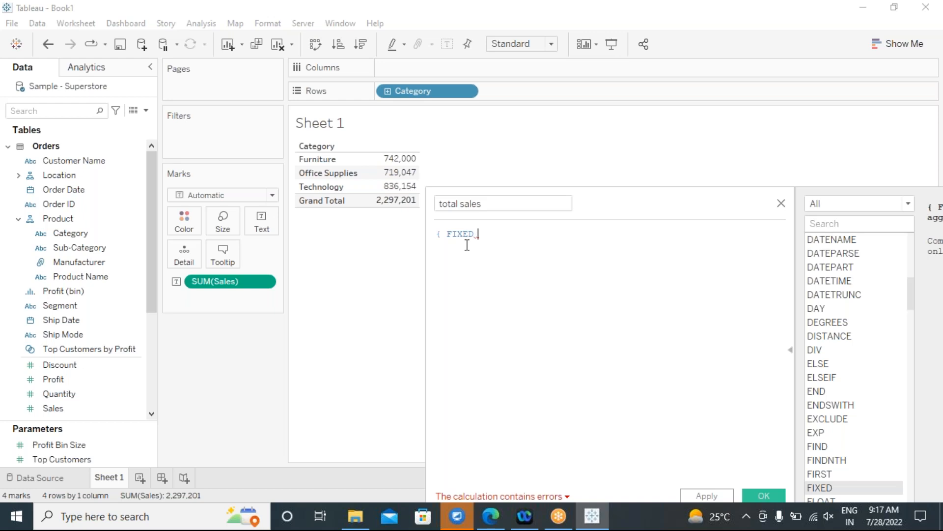
type(":")
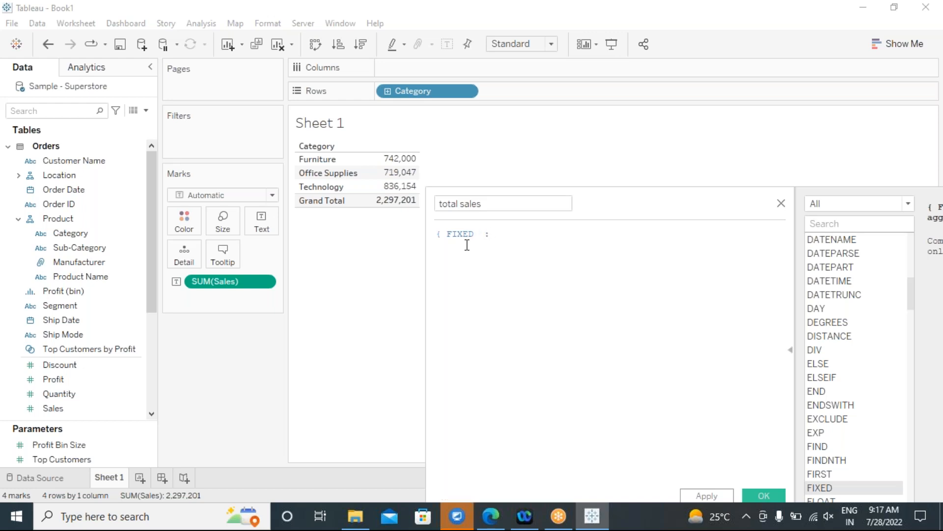
type(" sum")
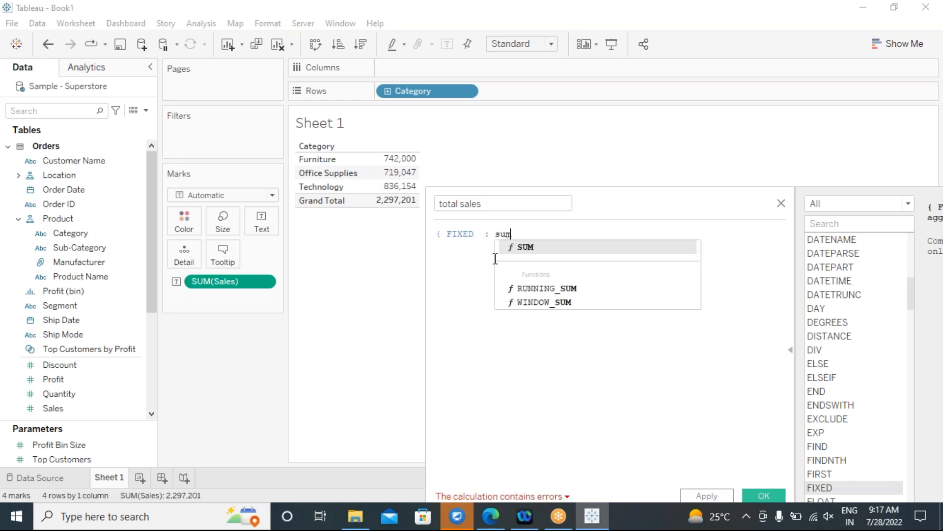
left_click(524, 248)
type("sa")
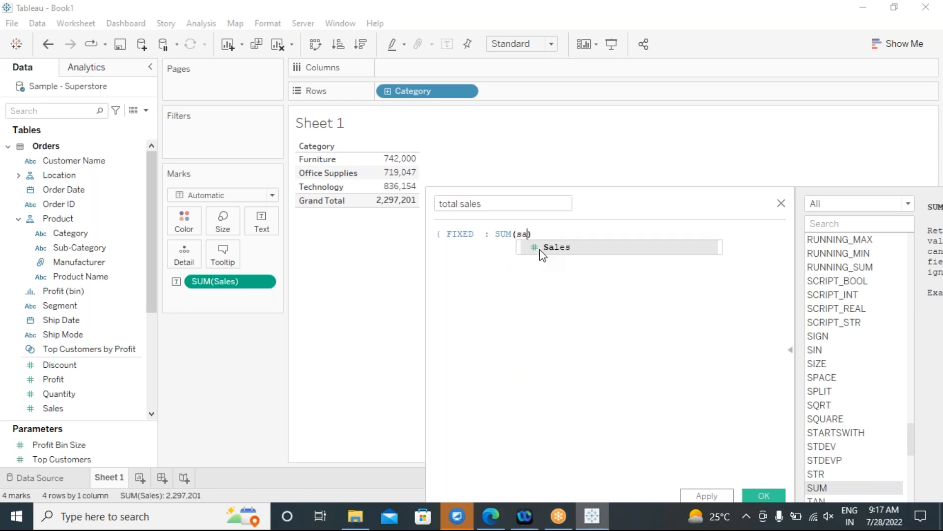
left_click(541, 254)
type(")")
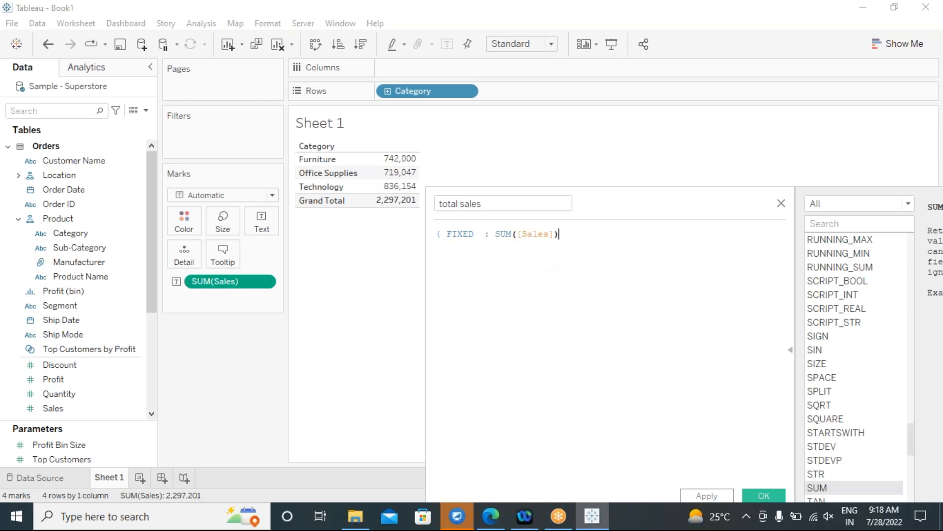
Close the formula with '}' to get { FIXED : SUM([Sales]) }, then apply and save it.
key("ctrl+a")
type("}")
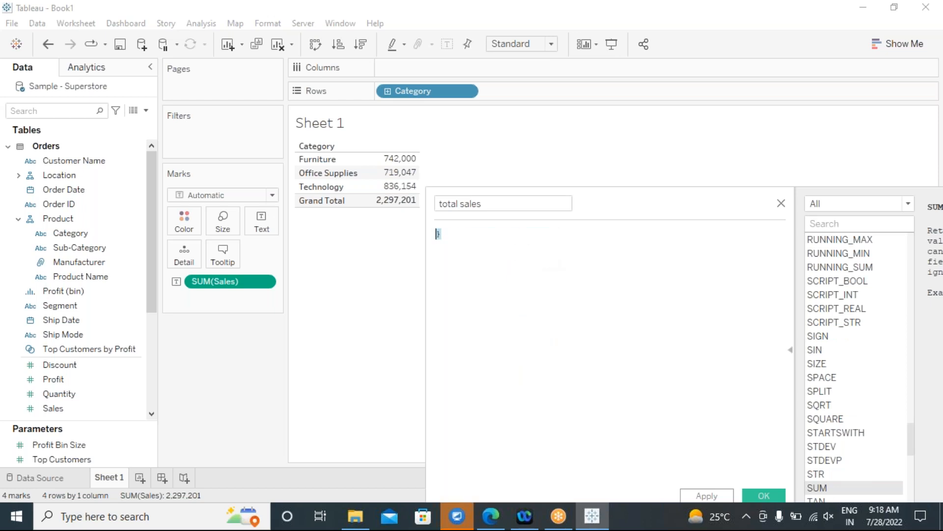
key("ctrl+z")
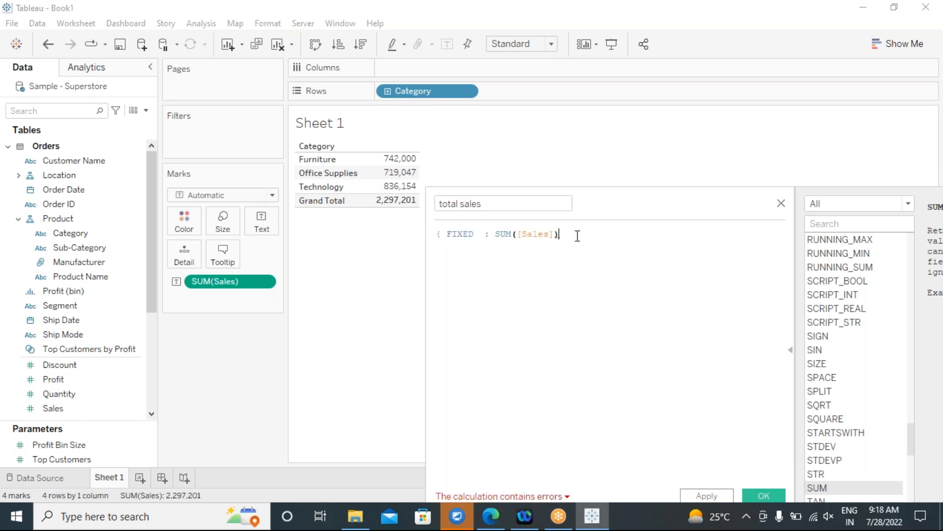
type("}")
left_click_drag(603, 196, 609, 102)
left_click(522, 155)
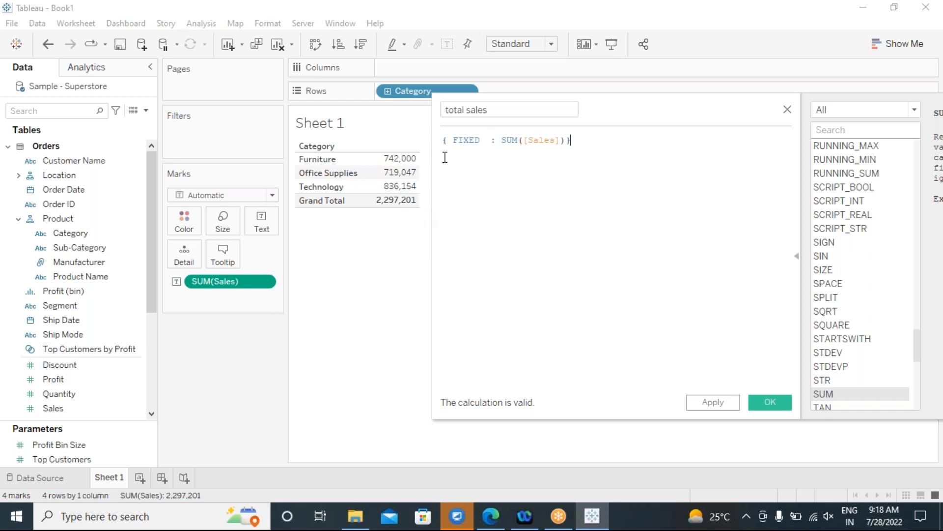
left_click(717, 403)
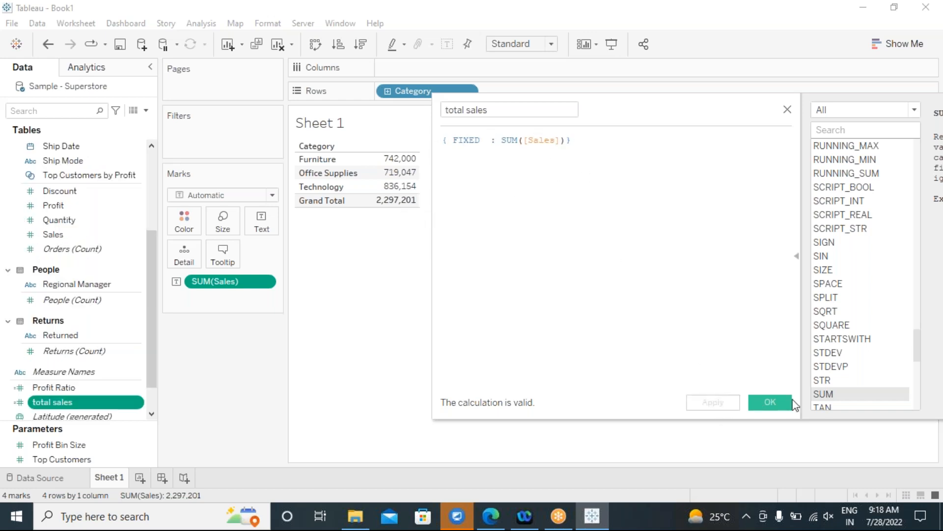
left_click(778, 408)
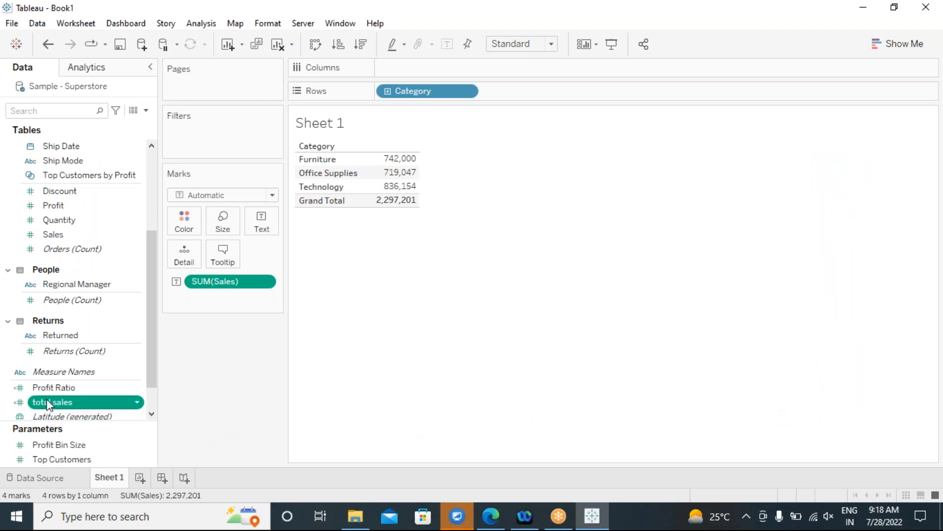
Add total sales beside each Category's Sales and display the measures as a text table.
left_click_drag(56, 406, 283, 240)
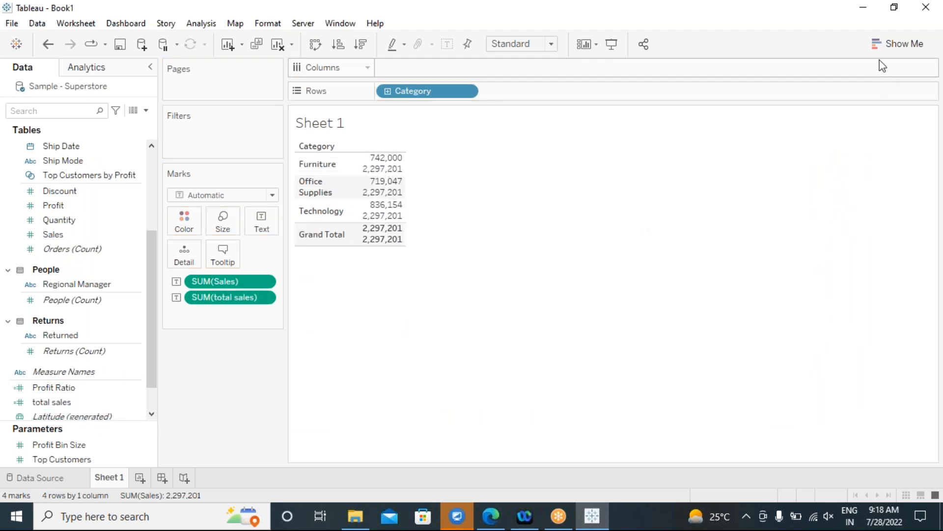
left_click(888, 49)
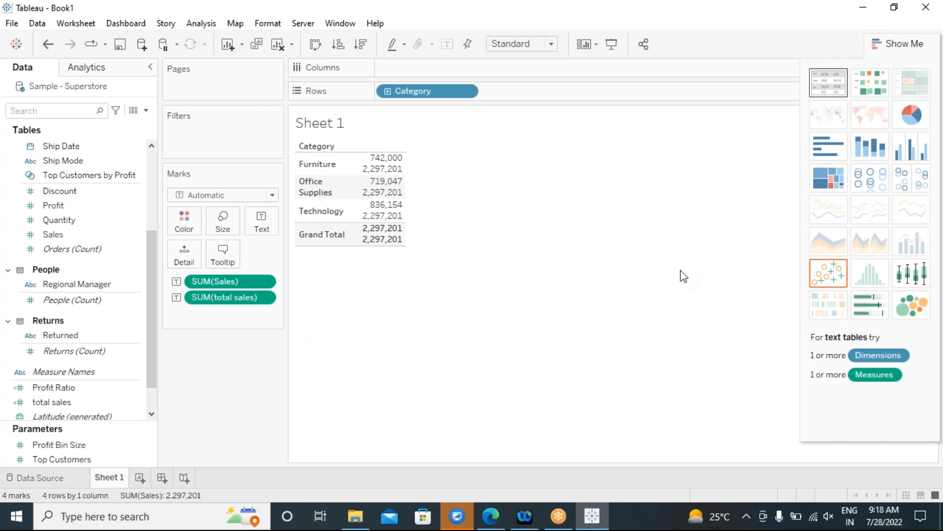
left_click(829, 82)
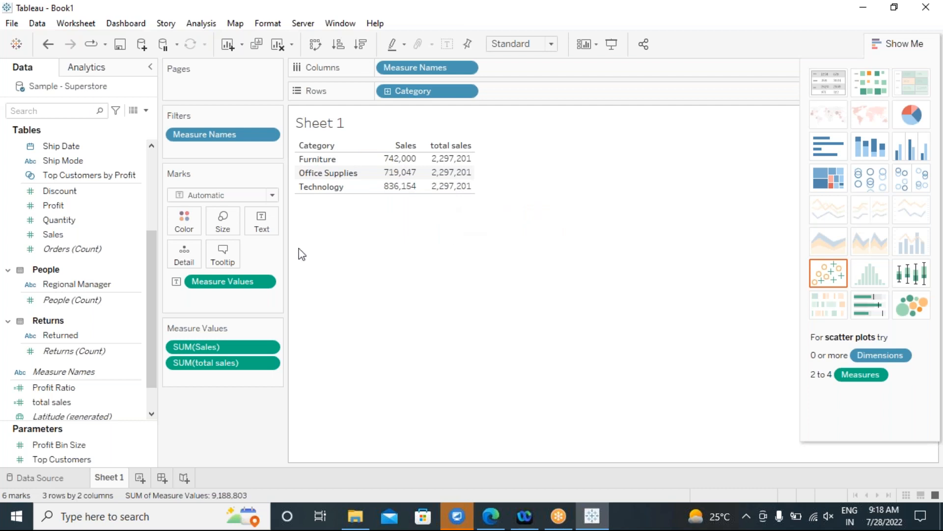
scroll(143, 293, "up", 4)
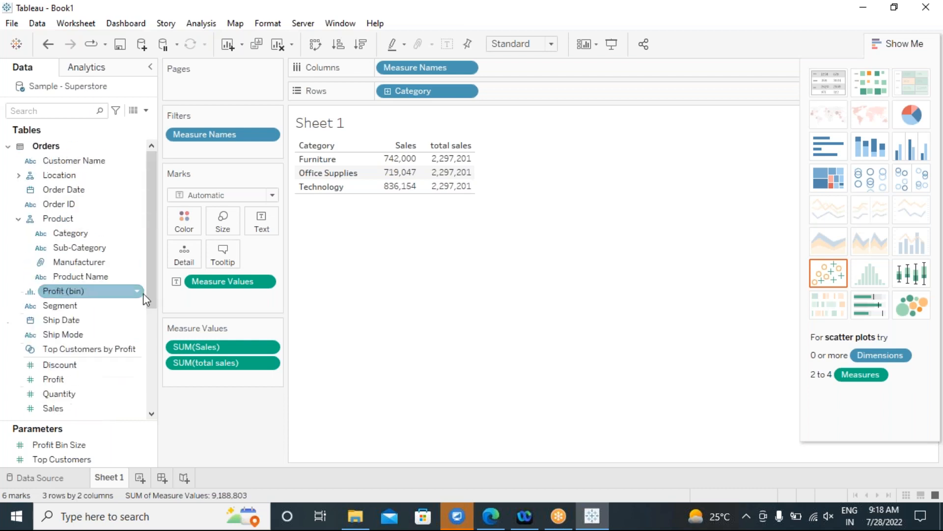
left_click(100, 248)
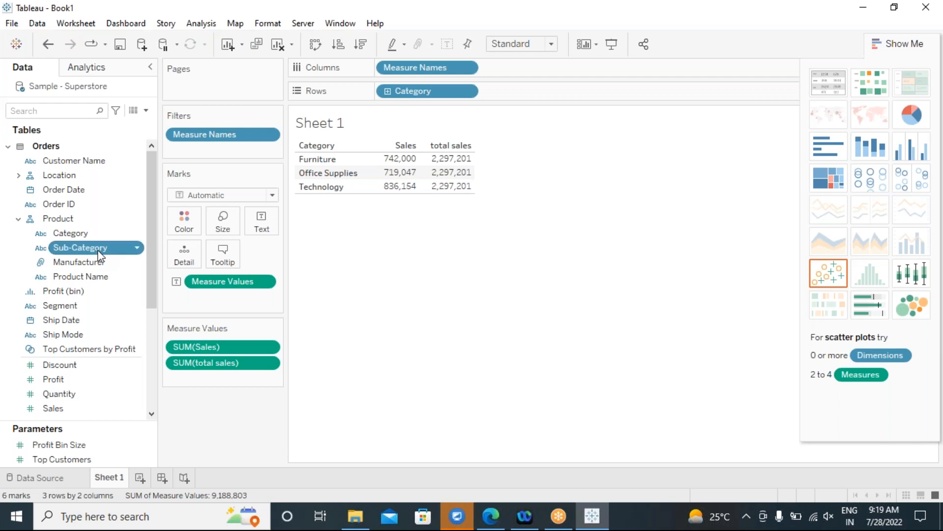
double_click(98, 250)
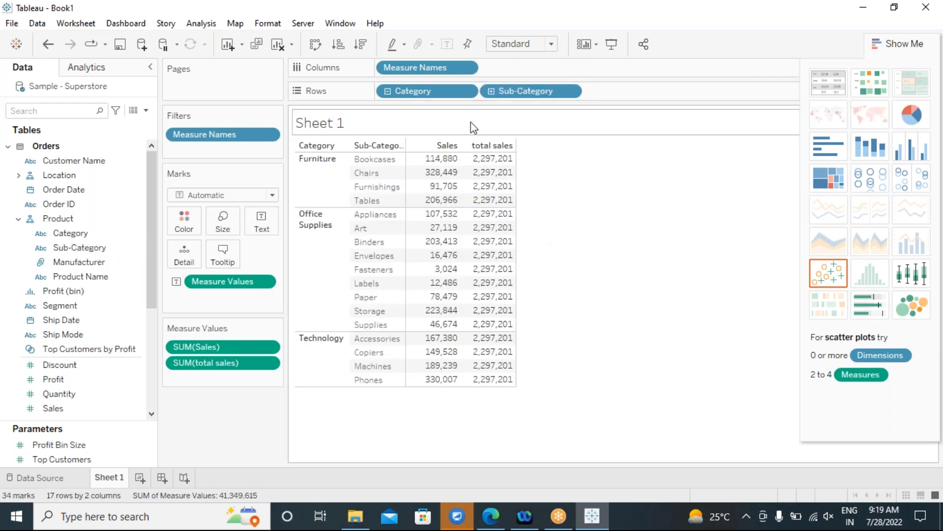
left_click_drag(506, 90, 367, 451)
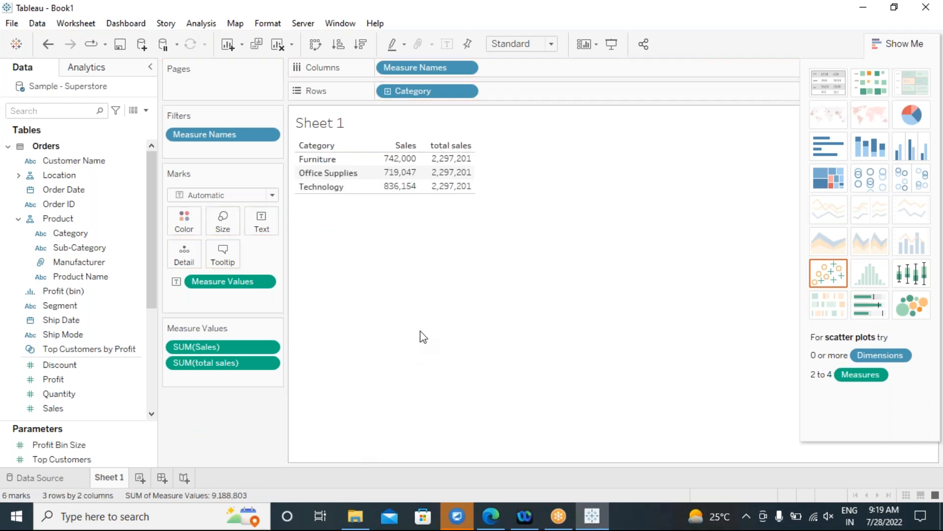
mouse_move(453, 187)
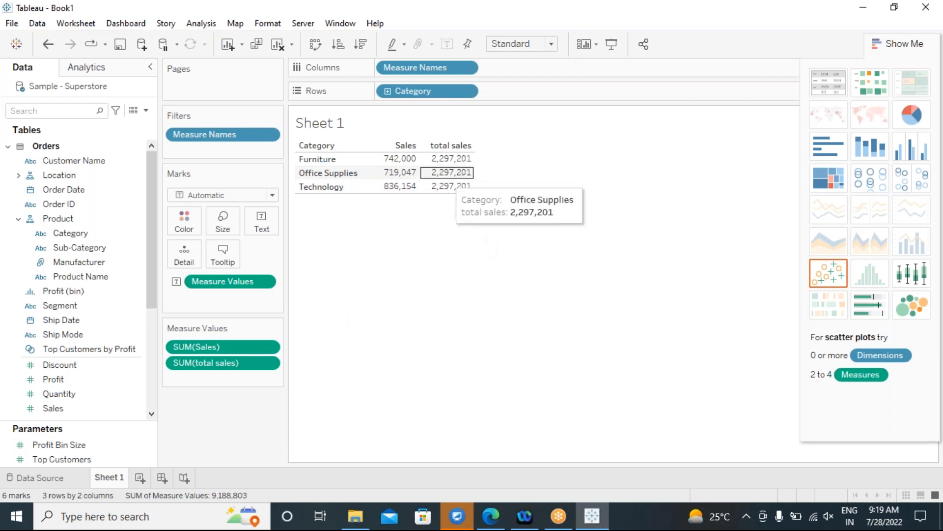
Add Sub-Category to Rows next to Category and highlight the Furniture rows.
left_click_drag(80, 247, 548, 91)
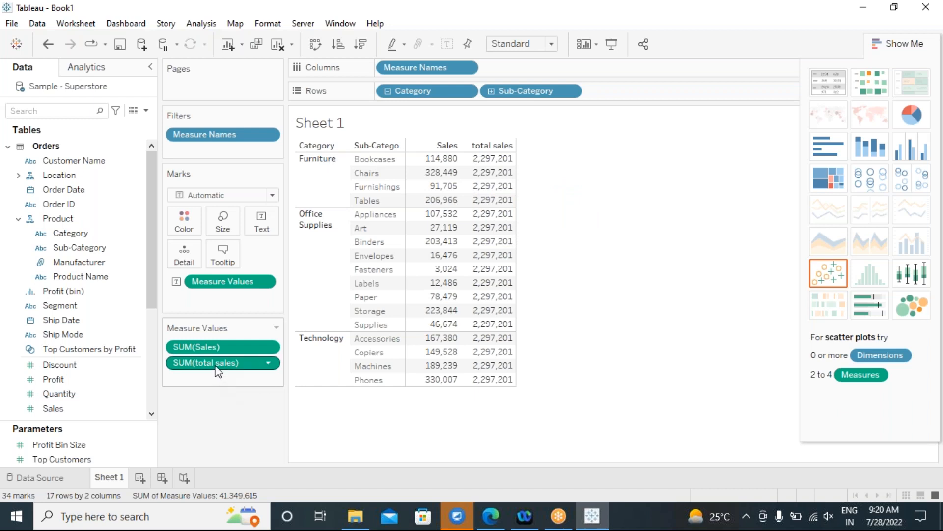
left_click(314, 183)
left_click(606, 293)
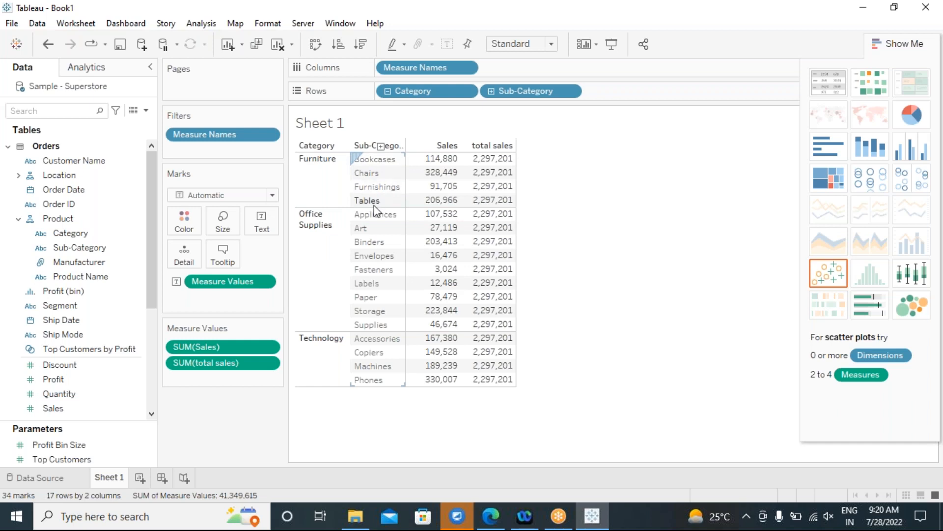
left_click(308, 189)
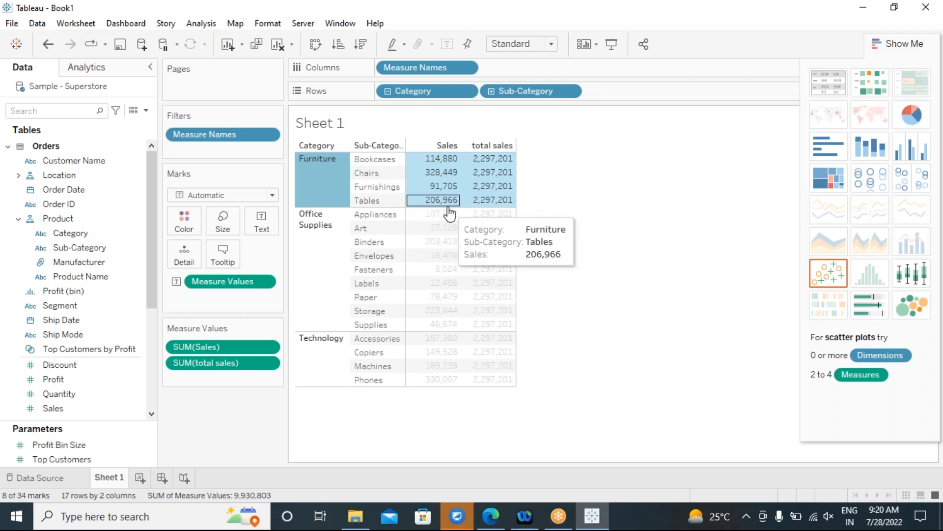
Highlight the Office Supplies, Technology and Furniture rows in turn, clearing each highlight.
mouse_move(450, 213)
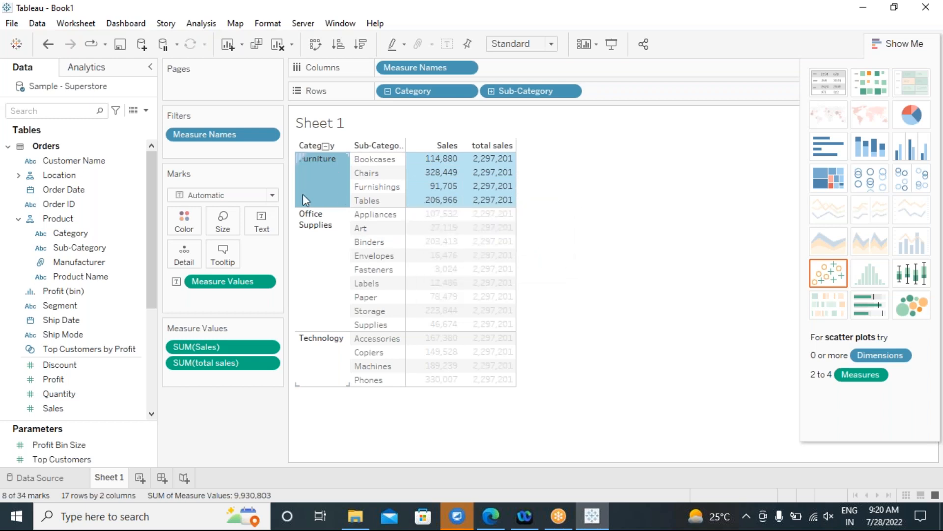
left_click(307, 248)
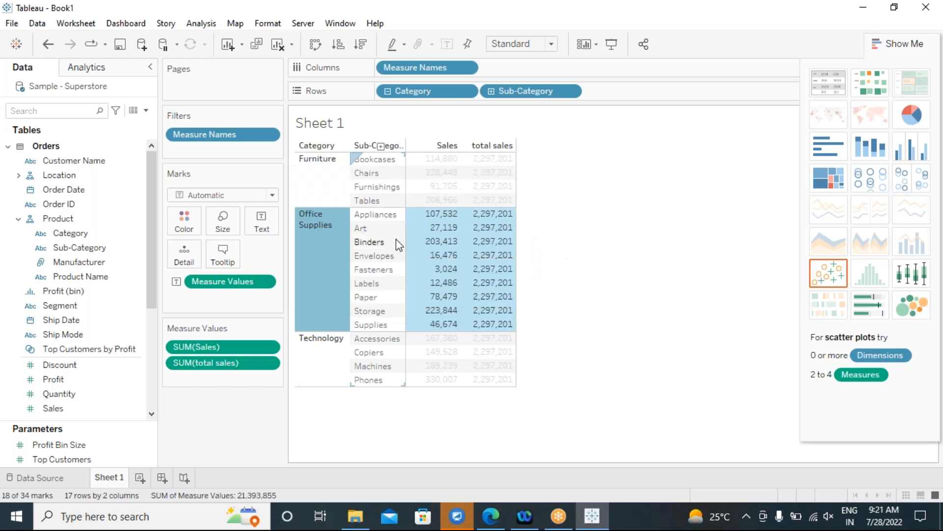
mouse_move(417, 217)
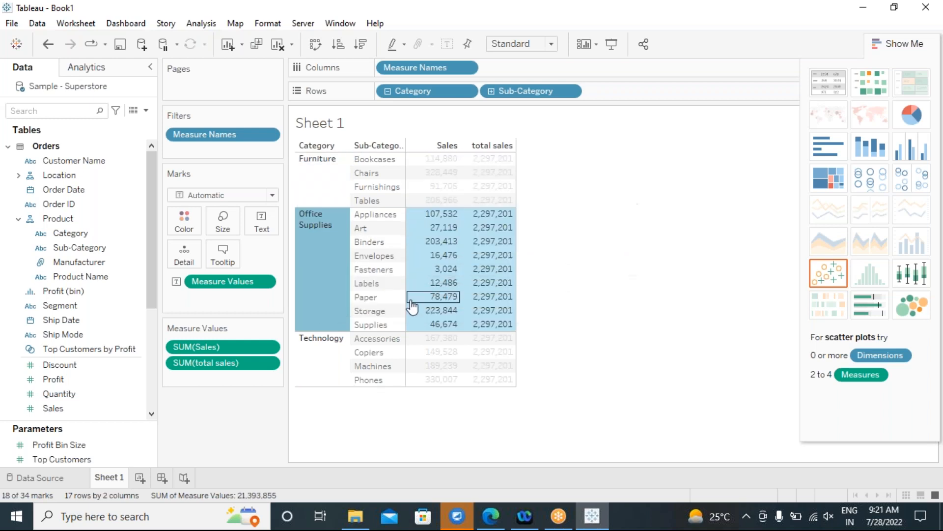
mouse_move(419, 334)
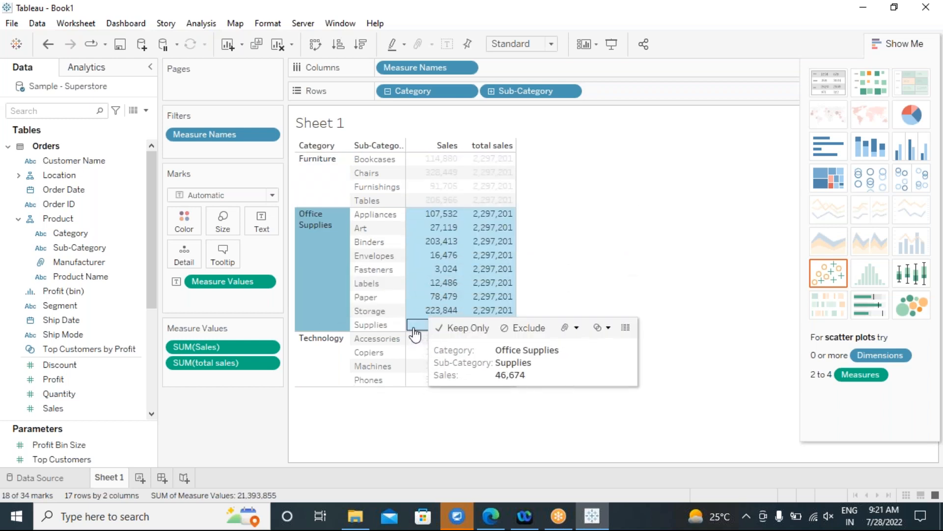
mouse_move(318, 325)
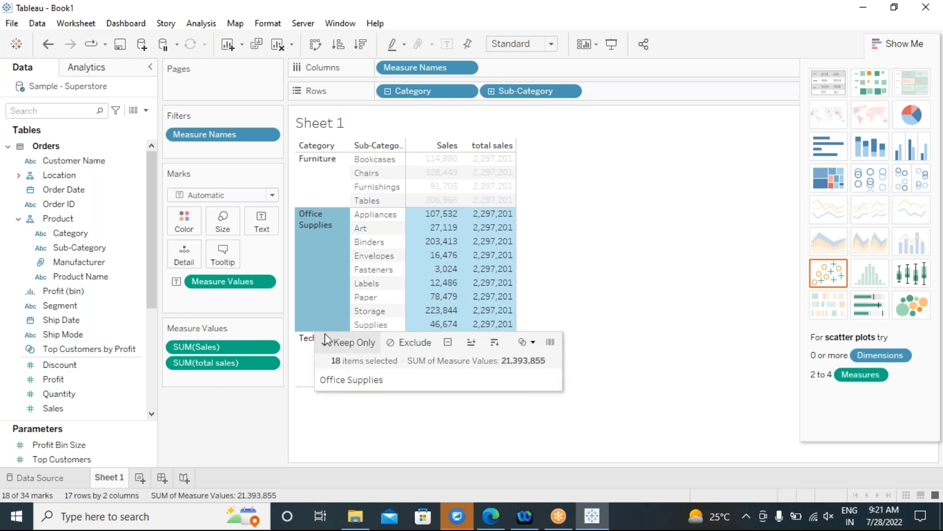
left_click(329, 239)
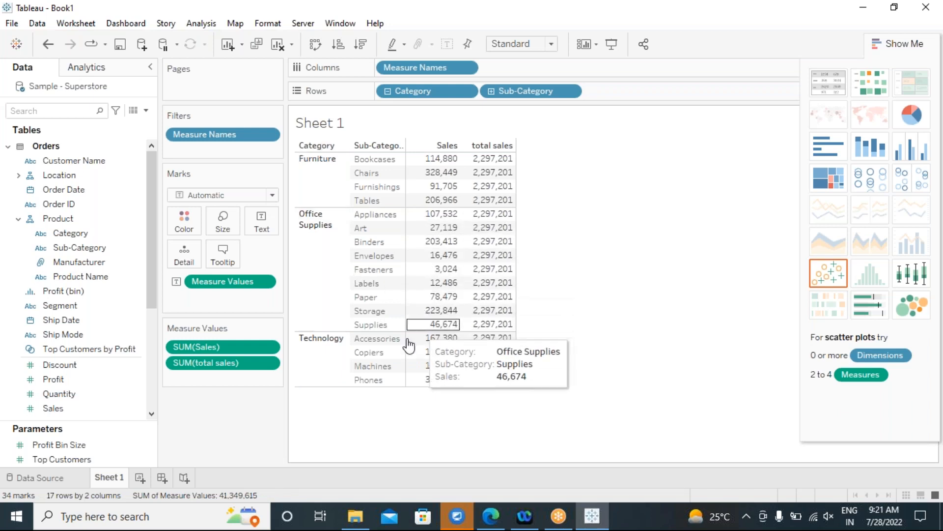
left_click(322, 345)
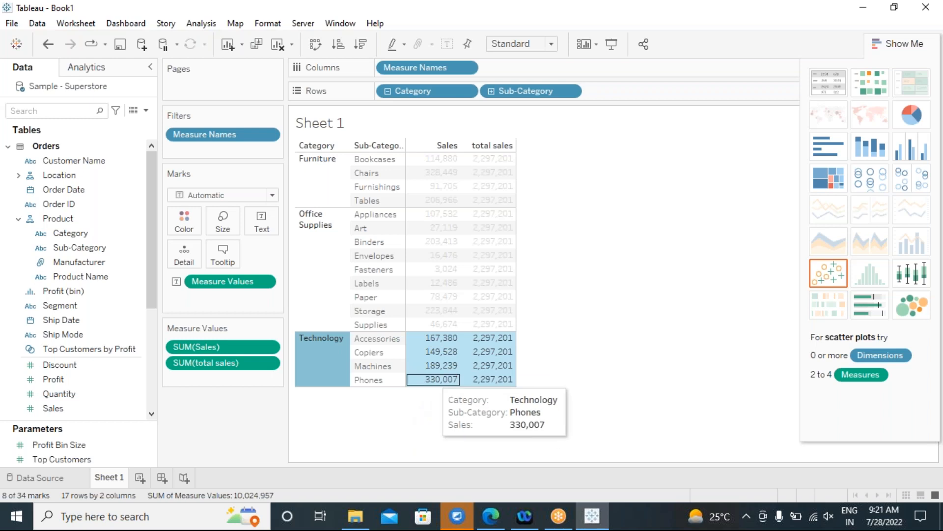
left_click(615, 228)
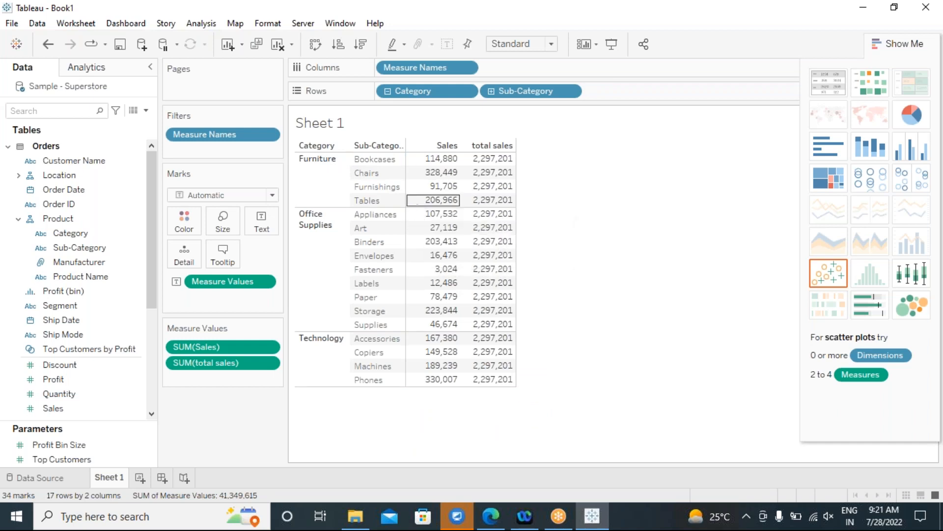
left_click(313, 181)
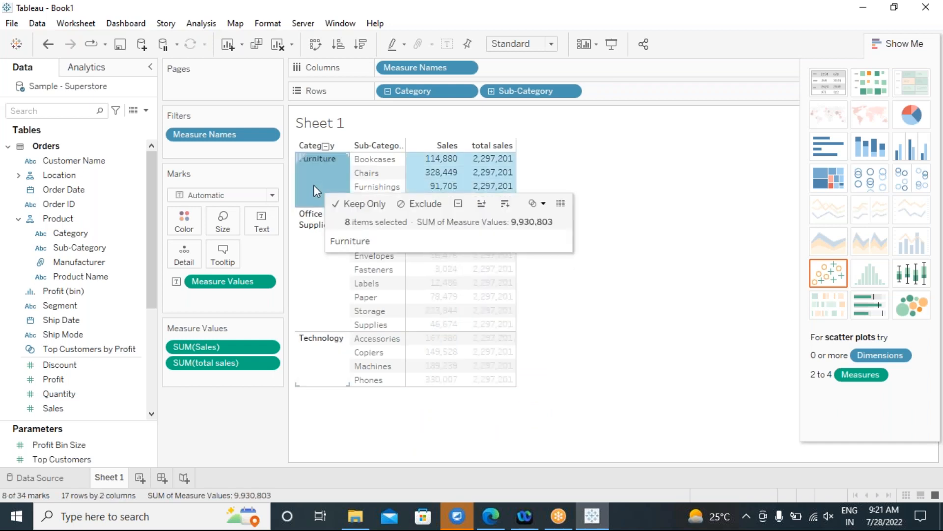
left_click(662, 231)
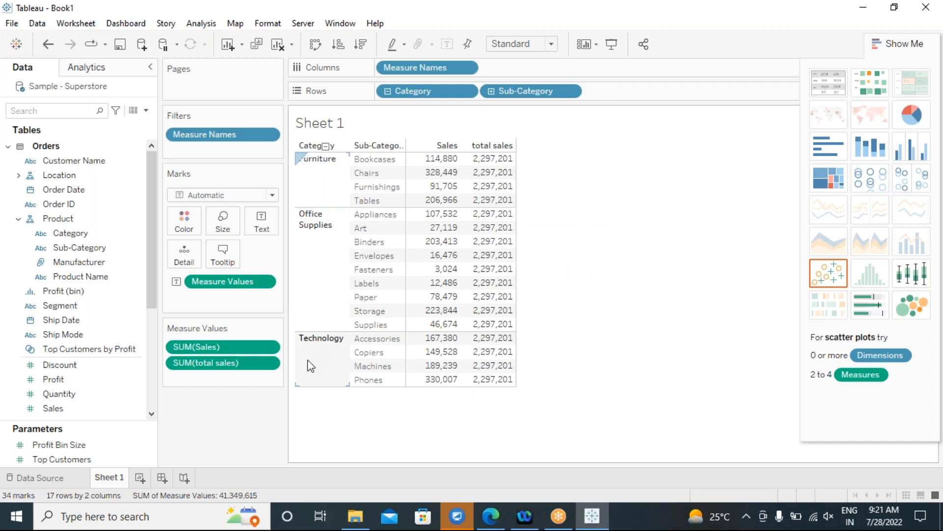
Create a new calculated field named 'category level fixed sales'.
left_click(201, 23)
left_click(264, 307)
left_click_drag(445, 111, 497, 218)
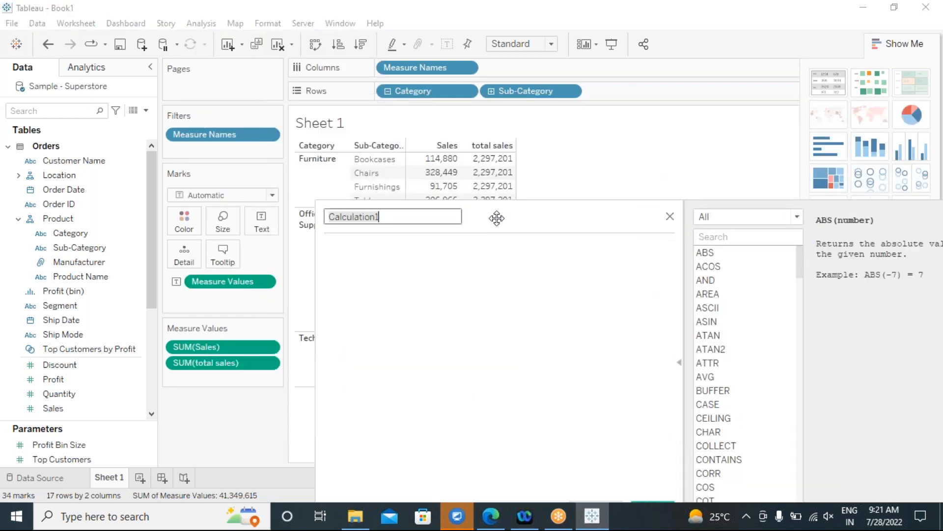
type("category level fixed sales")
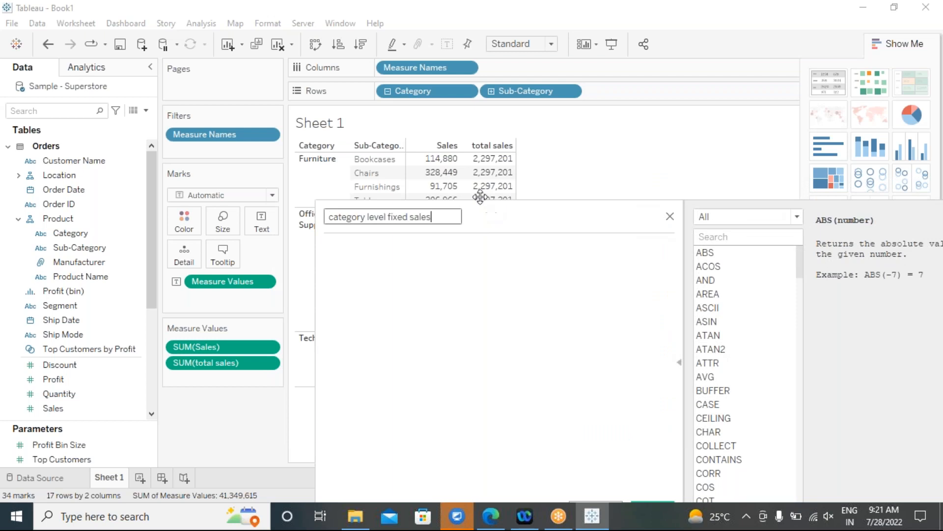
Enter { FIXED [Category]: SUM([Sales]) } as its formula and save the field.
left_click(434, 303)
type("fix")
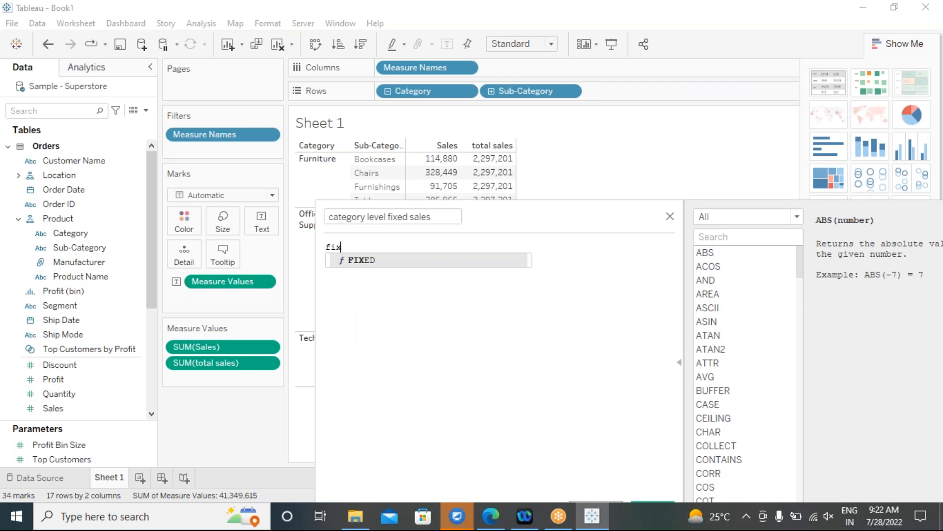
double_click(347, 261)
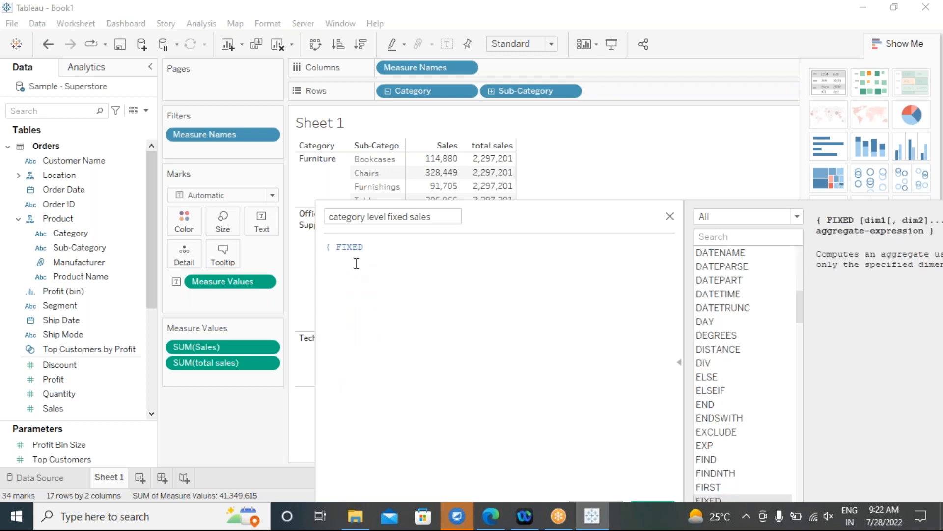
type("cat")
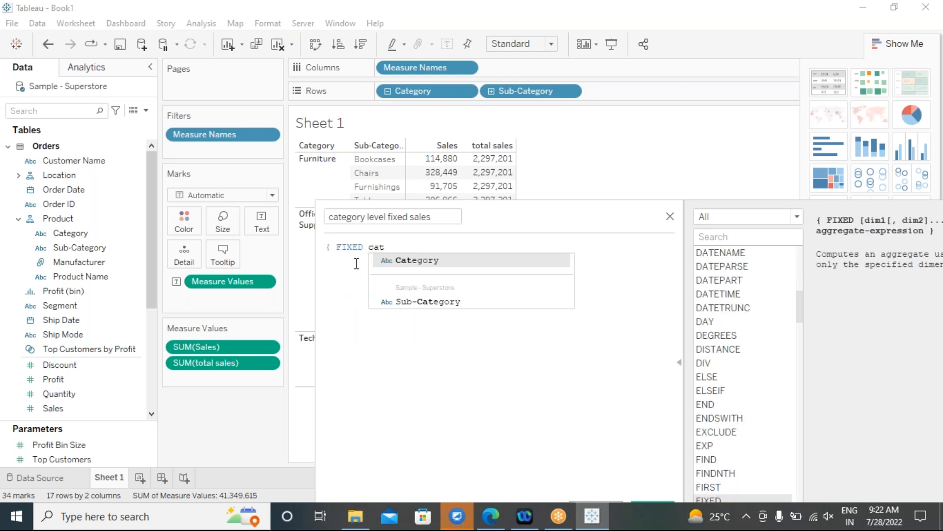
double_click(425, 261)
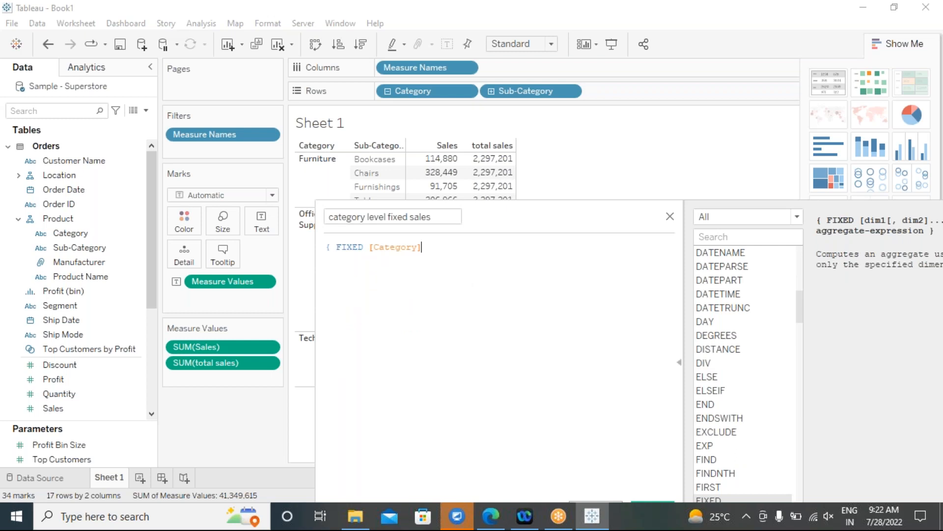
type(": sum")
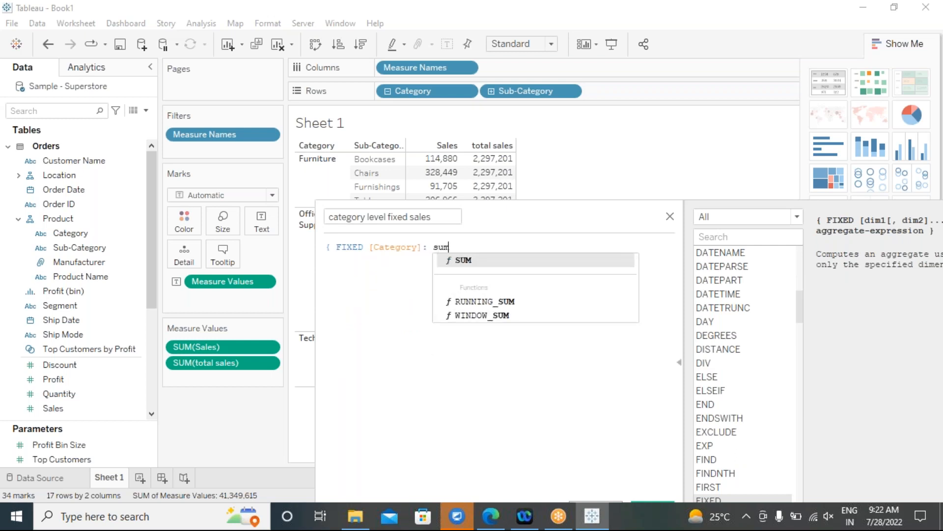
double_click(458, 260)
type("sa")
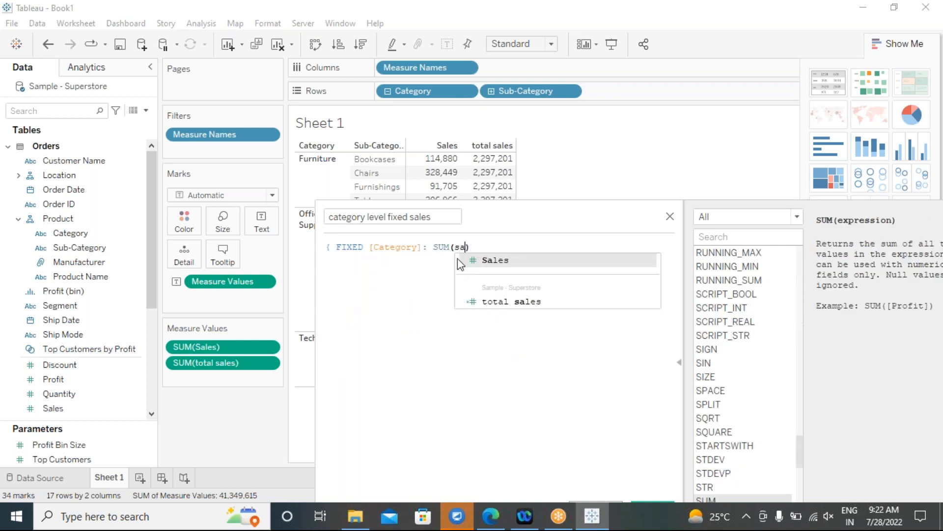
double_click(458, 258)
type(")")
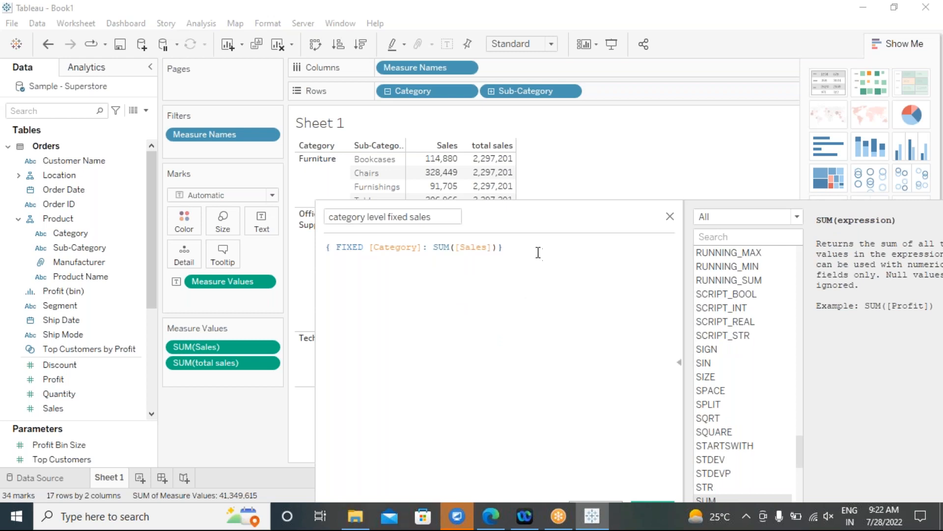
left_click_drag(422, 246, 369, 247)
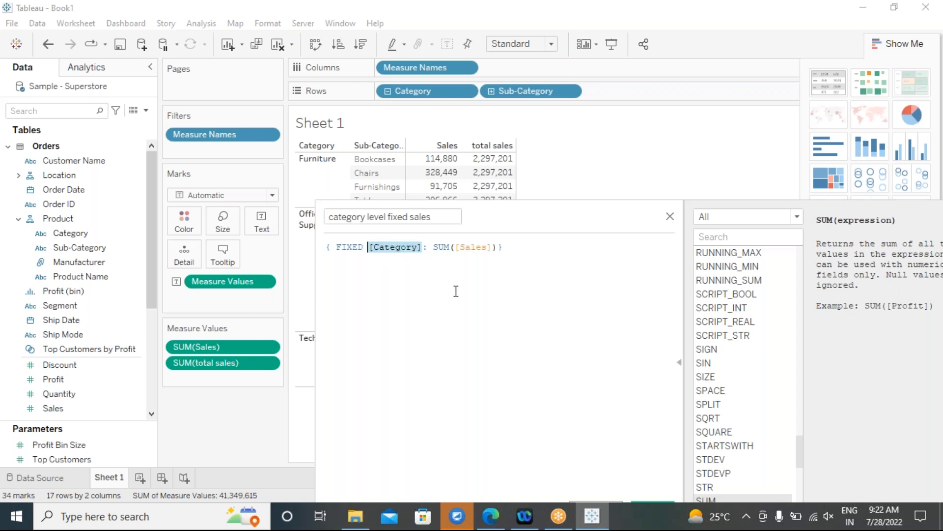
left_click_drag(531, 215, 486, 102)
left_click(609, 396)
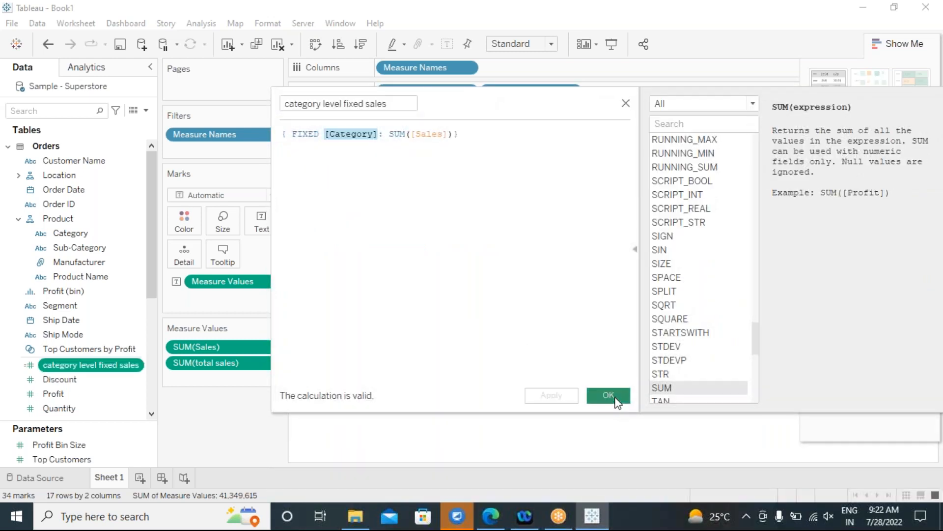
mouse_move(61, 366)
left_mouse_down()
mouse_move(208, 407)
mouse_move(226, 344)
mouse_move(199, 355)
left_mouse_up()
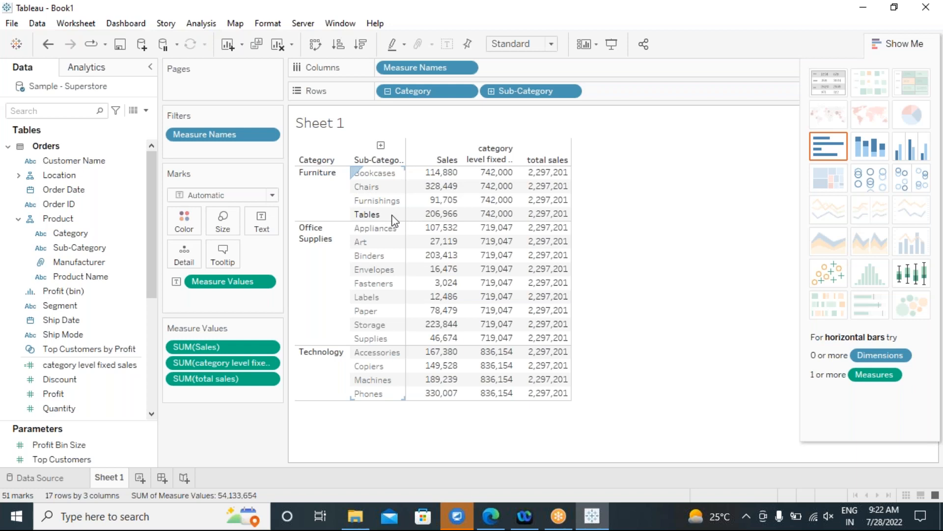
left_click(303, 266)
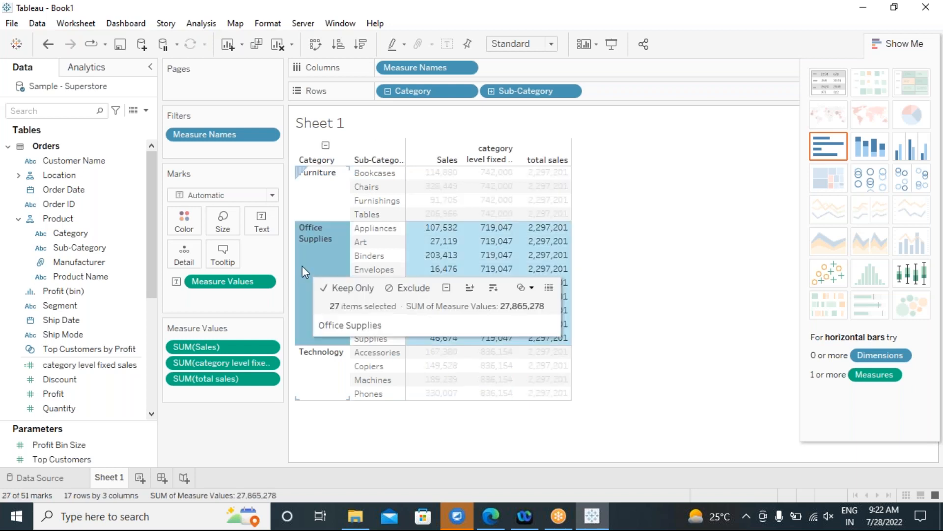
mouse_move(506, 239)
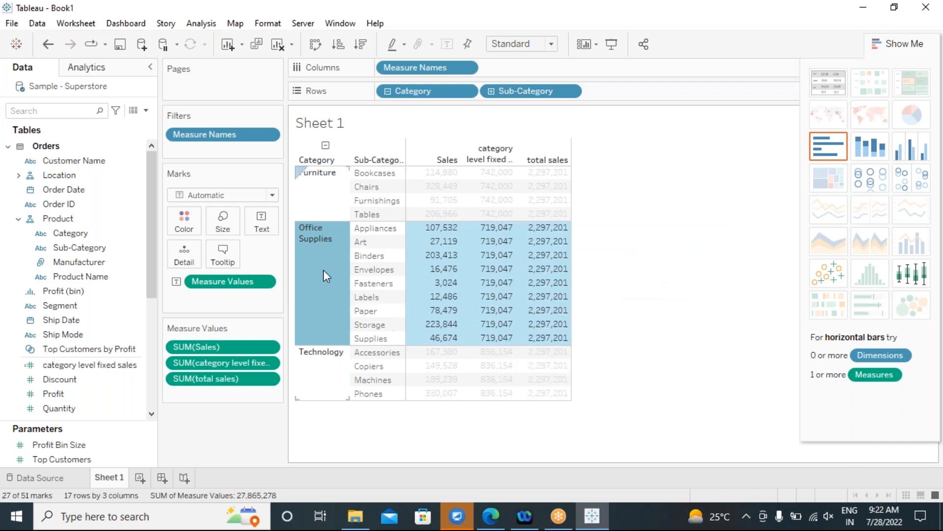
left_click(325, 376)
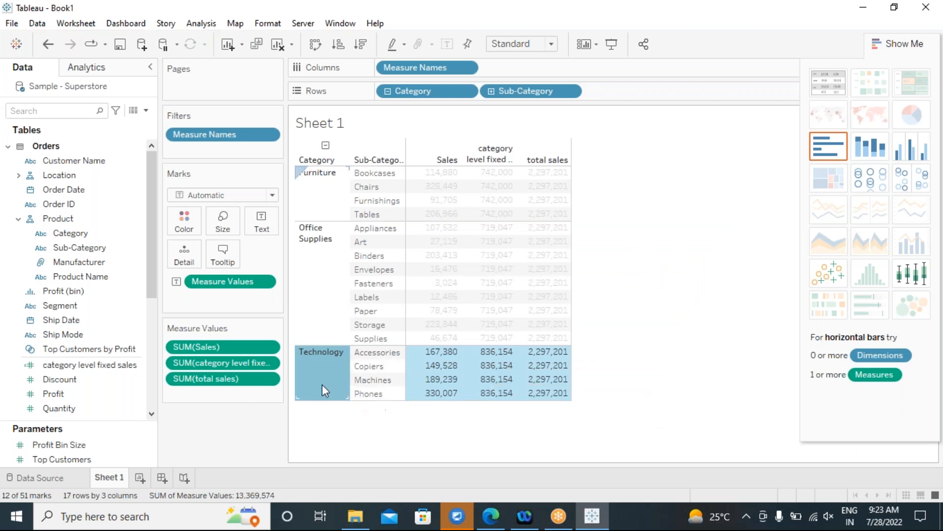
mouse_move(328, 364)
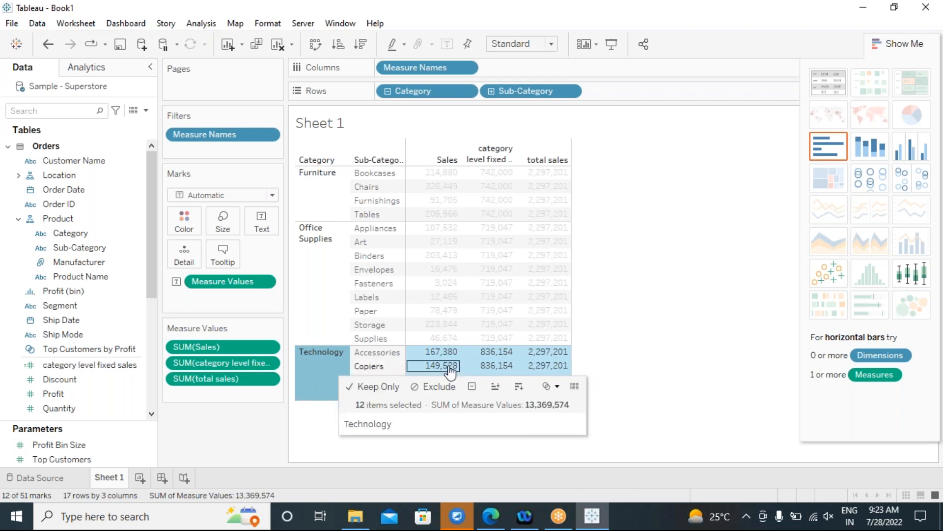
left_click(731, 152)
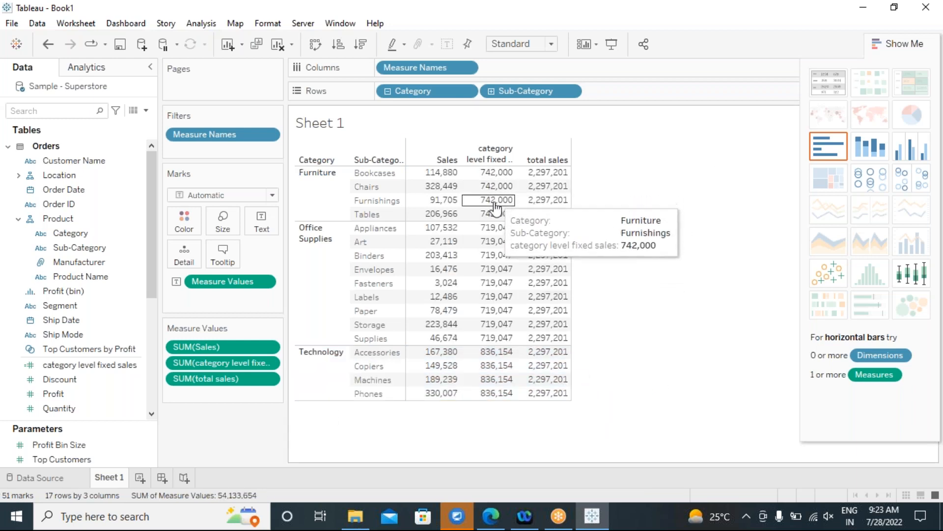
Add Manufacturer to Rows under each sub-category and hide the Show Me panel.
left_click_drag(63, 263, 591, 95)
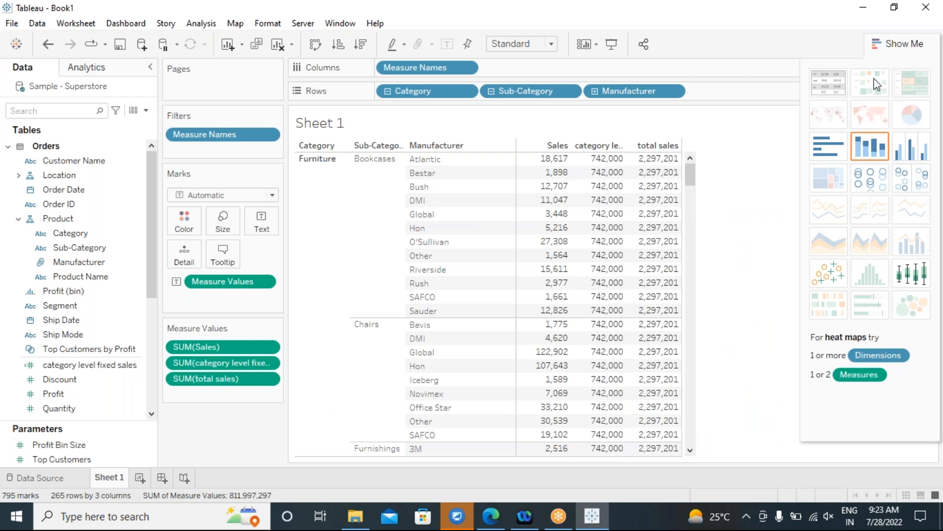
left_click(893, 55)
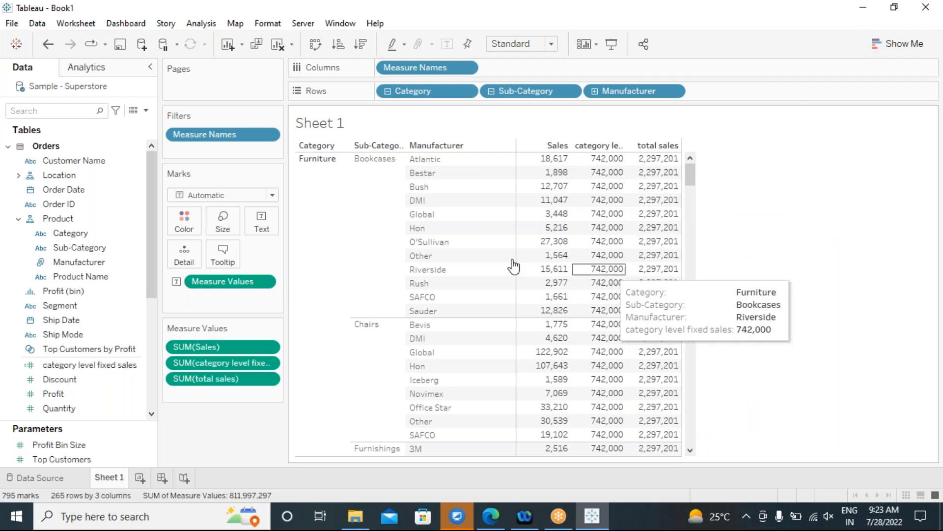
On a new Sheet 2, list every Sub-Category with its summed Sales.
left_click(139, 478)
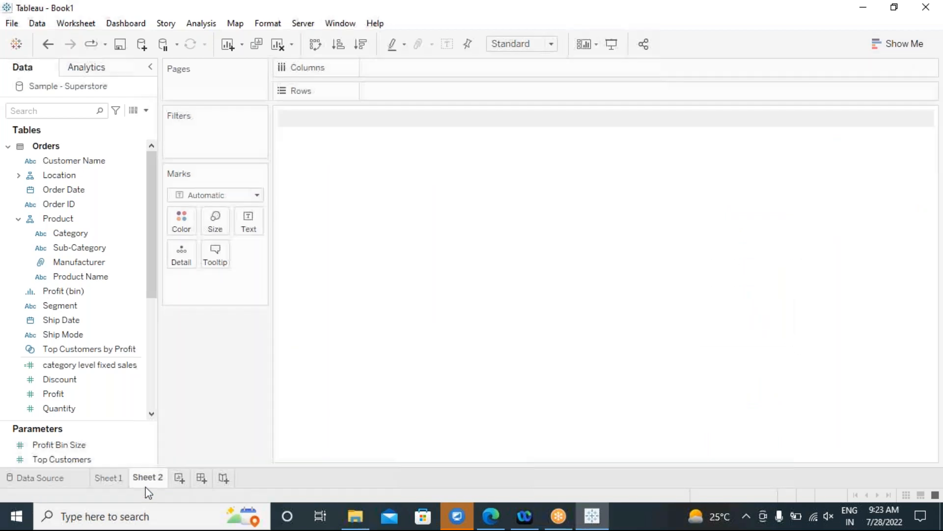
double_click(90, 243)
scroll(89, 398, "down", 1)
scroll(89, 399, "down", 2)
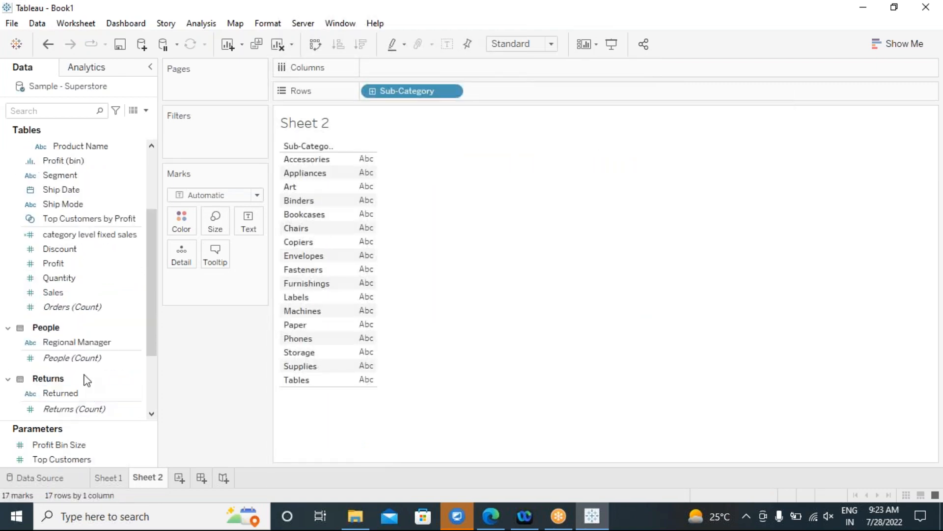
double_click(69, 293)
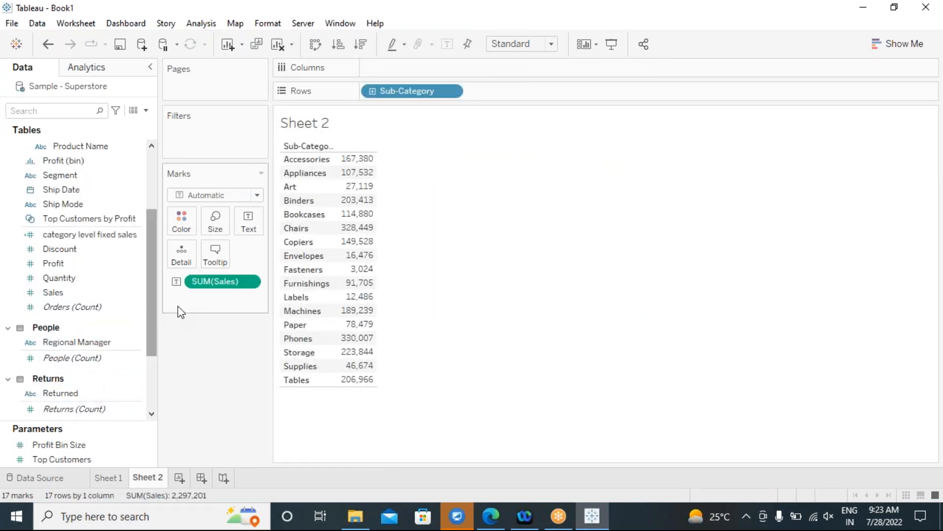
Duplicate the Sales field and add Sales (copy) as a second column.
left_click(57, 294)
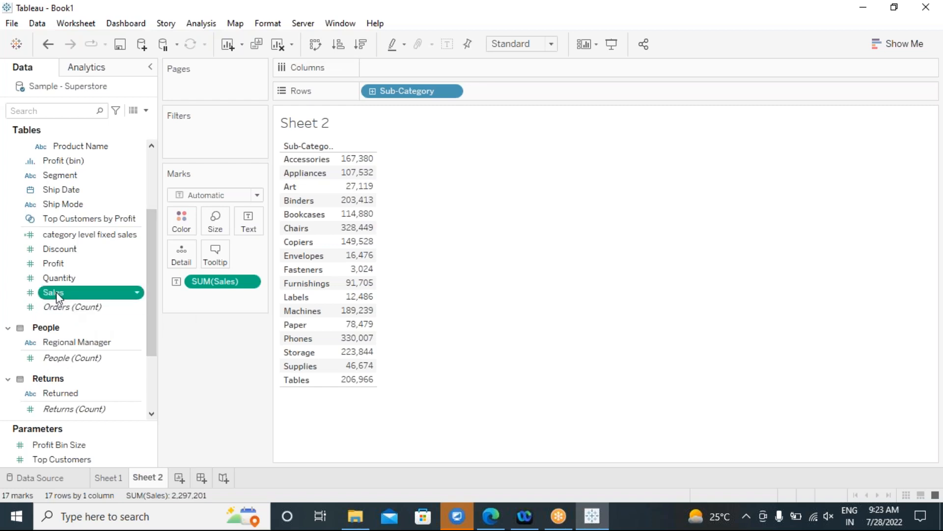
right_click(57, 293)
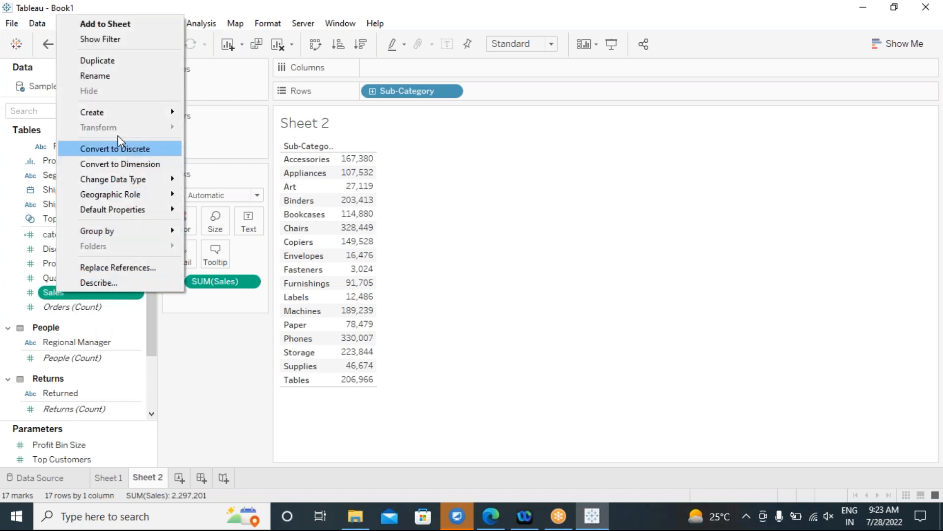
left_click(114, 60)
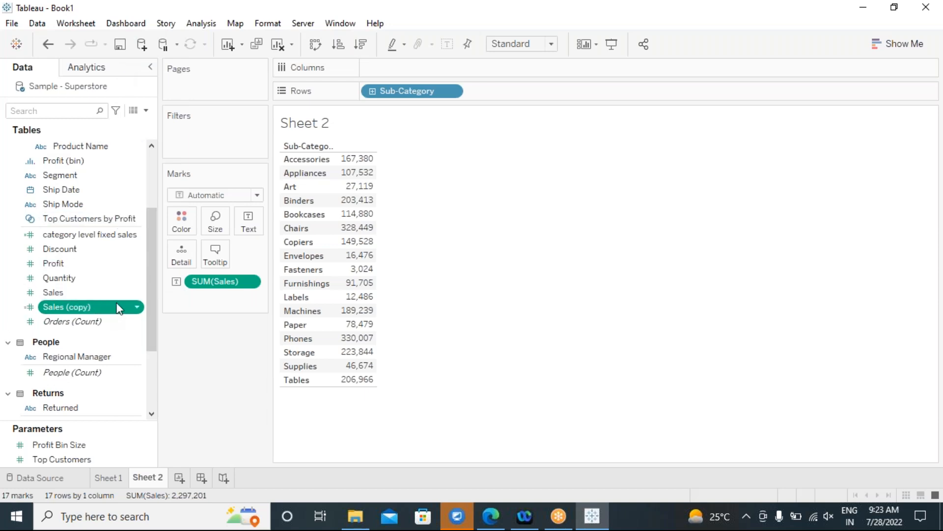
left_click_drag(54, 310, 251, 231)
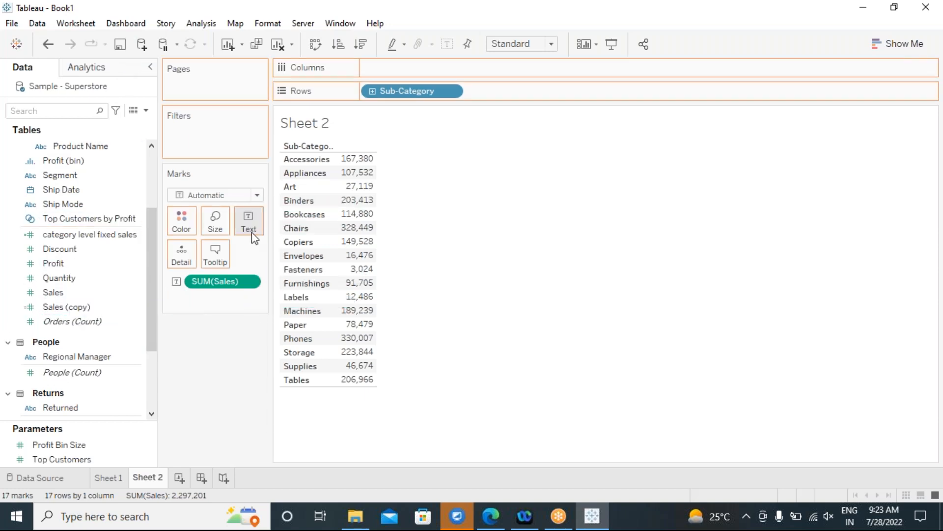
left_click(885, 45)
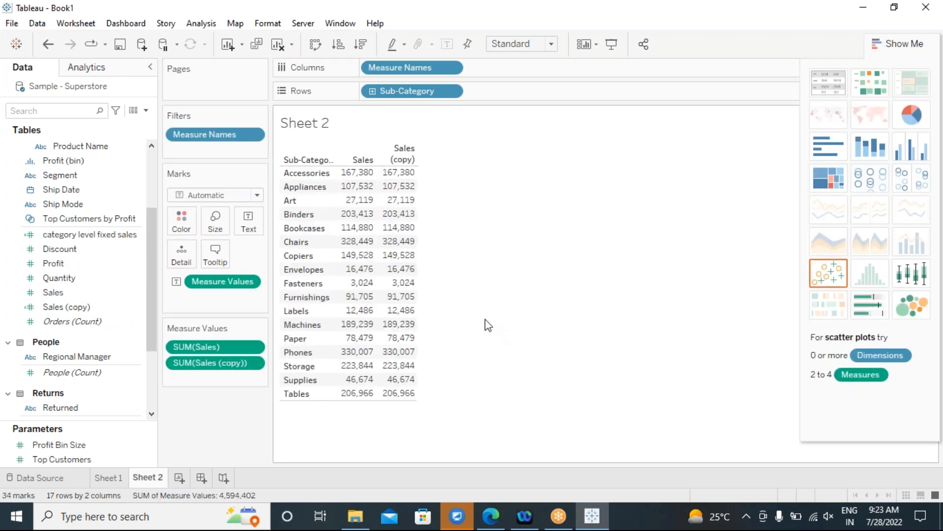
Apply a Percent of Total quick table calculation to SUM(Sales (copy)), e.g. Phones 14.37%.
left_click(253, 363)
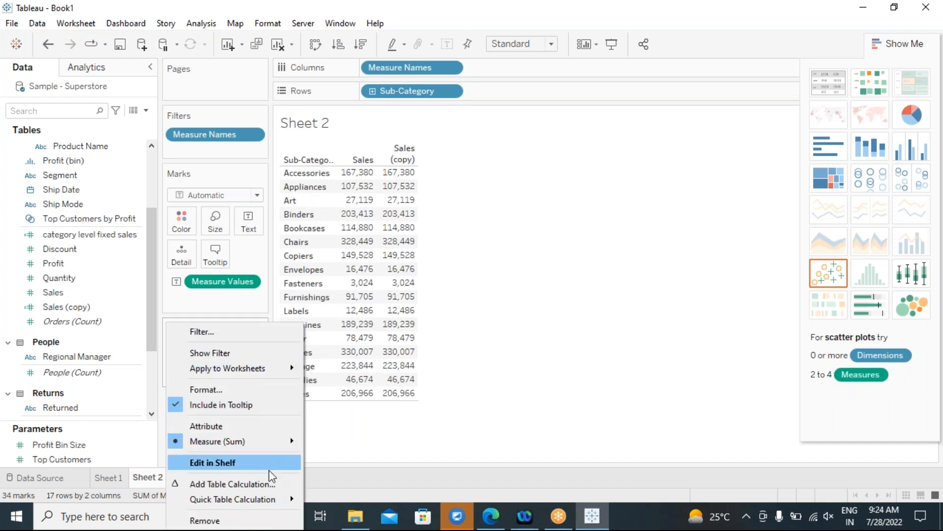
mouse_move(285, 499)
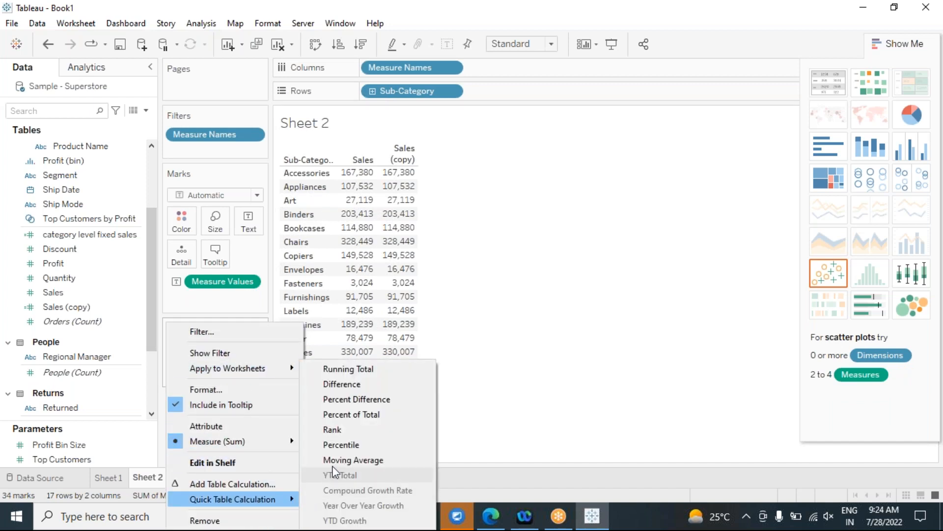
left_click(352, 414)
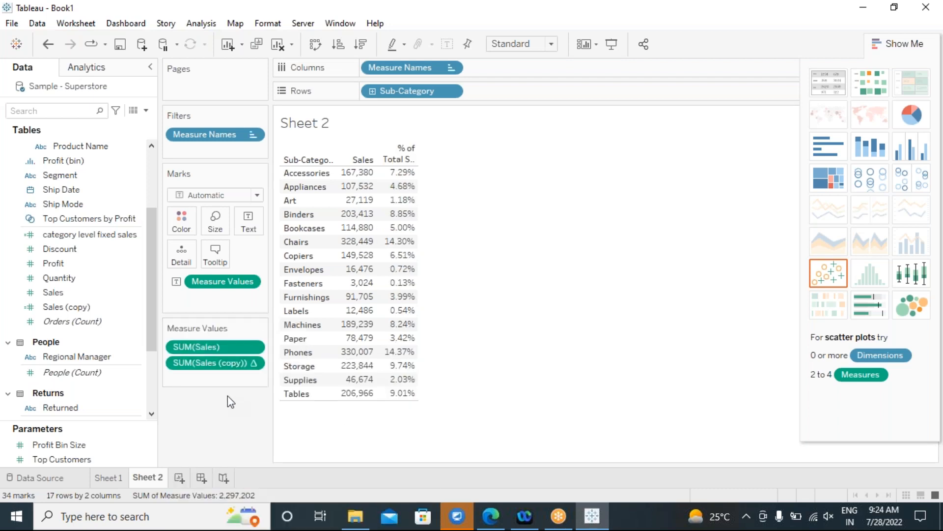
mouse_move(366, 382)
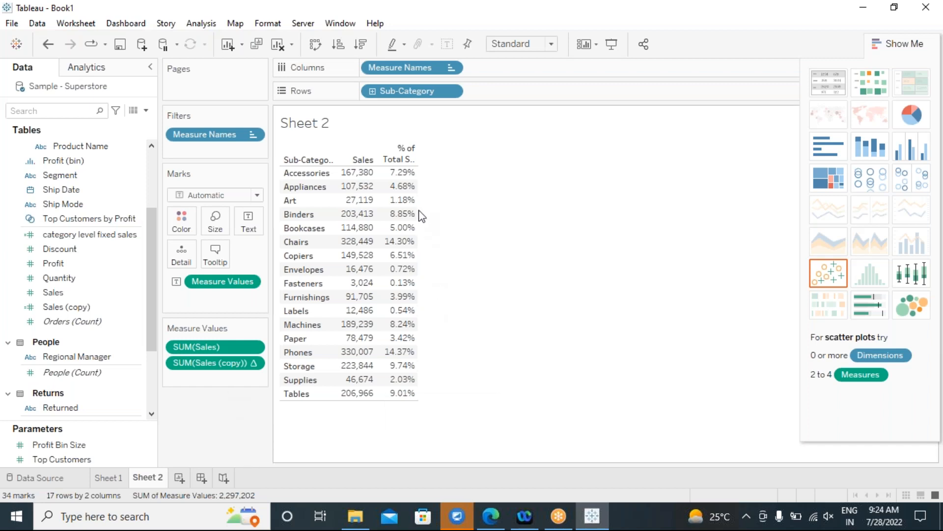
mouse_move(399, 379)
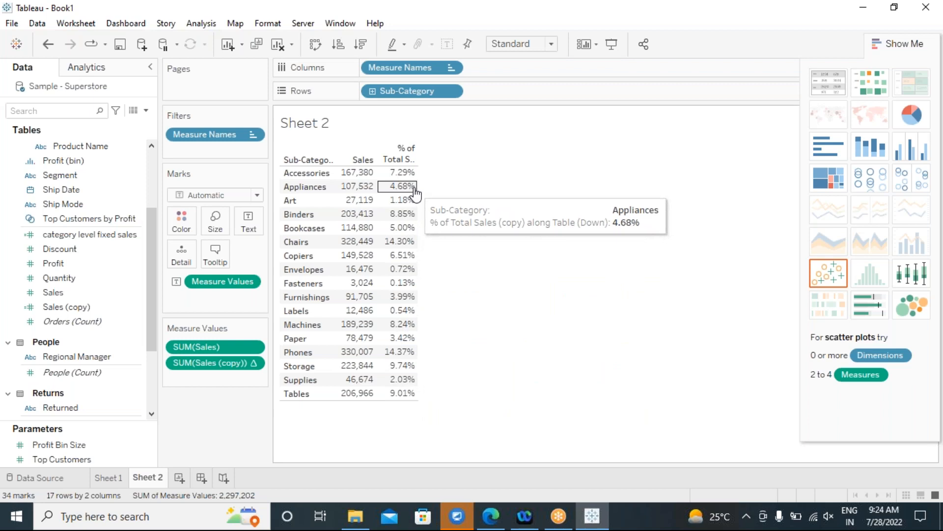
mouse_move(417, 291)
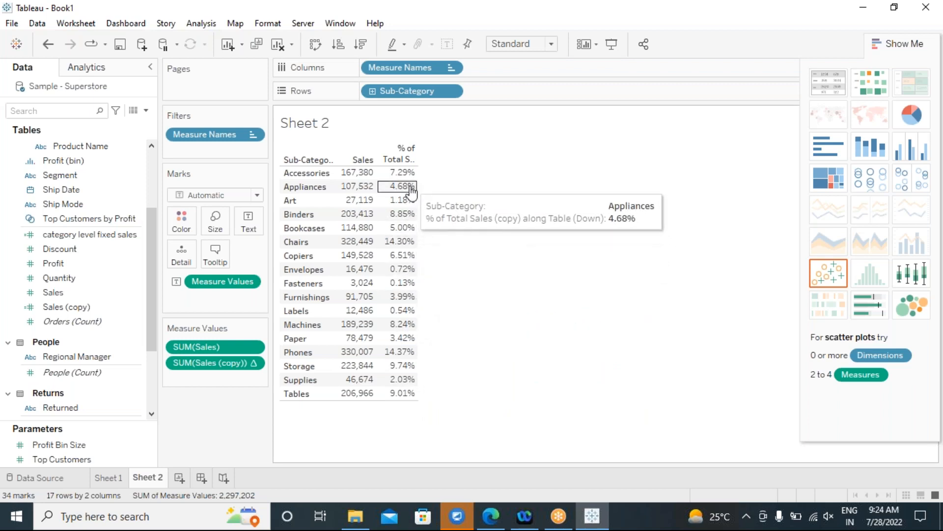
mouse_move(413, 312)
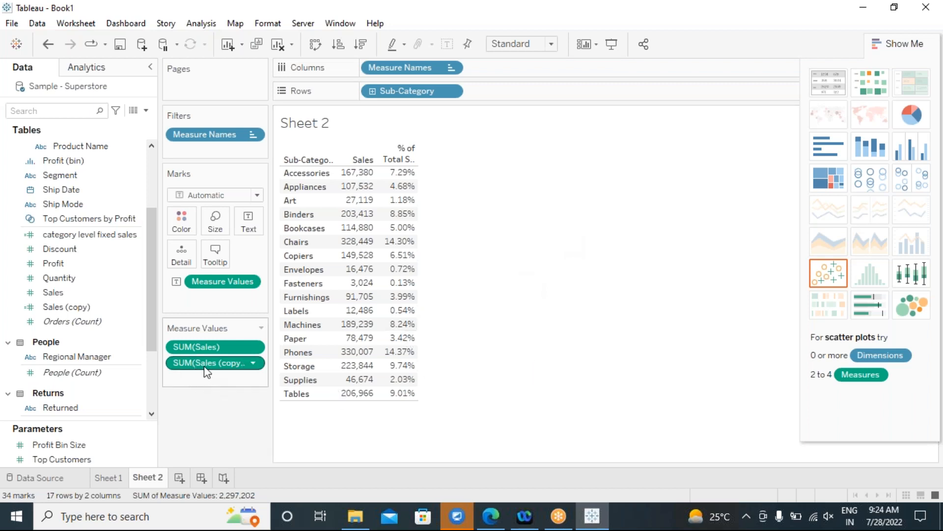
left_click(253, 363)
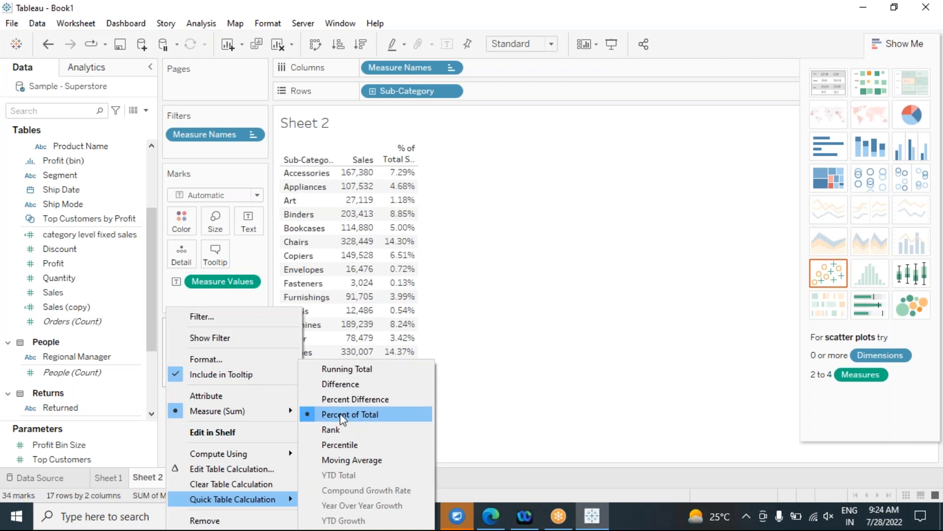
left_click(535, 400)
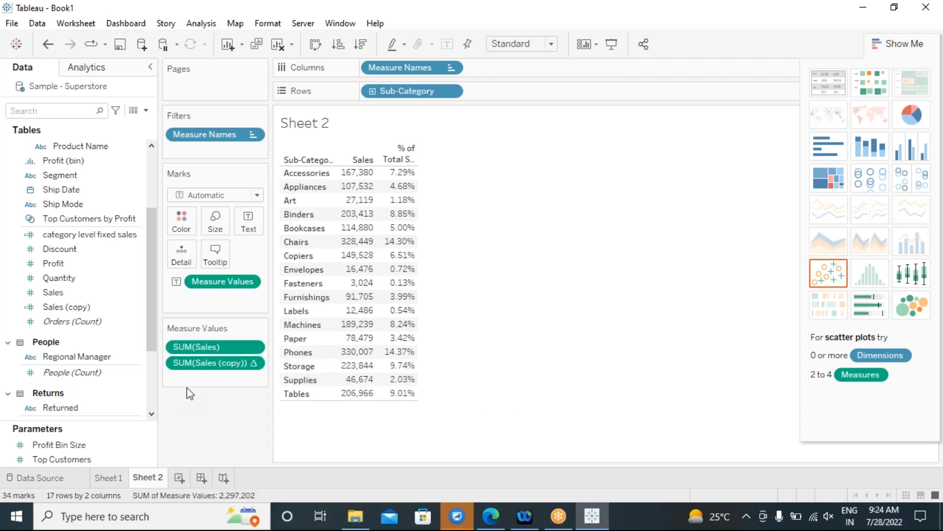
Select the percent-of-total formula text on the Sales (copy) measure.
left_click(213, 368)
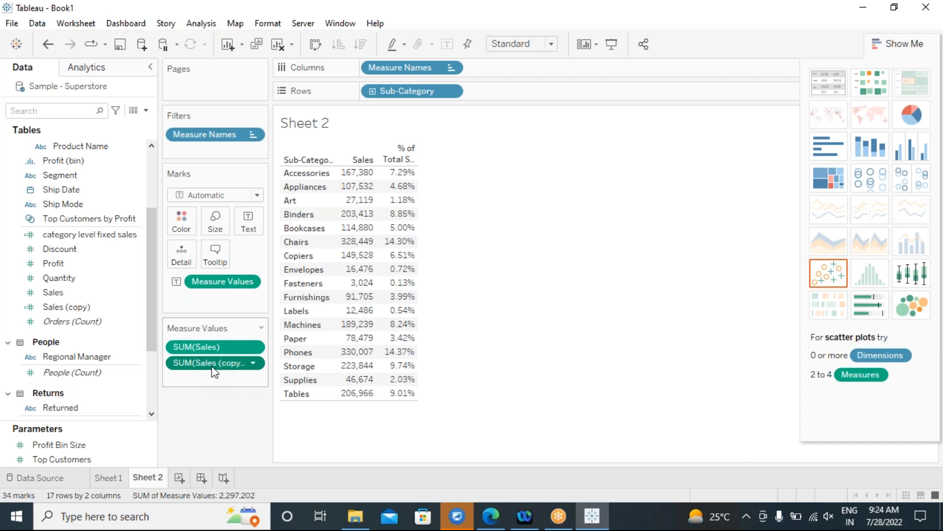
double_click(213, 366)
left_click_drag(249, 362, 142, 359)
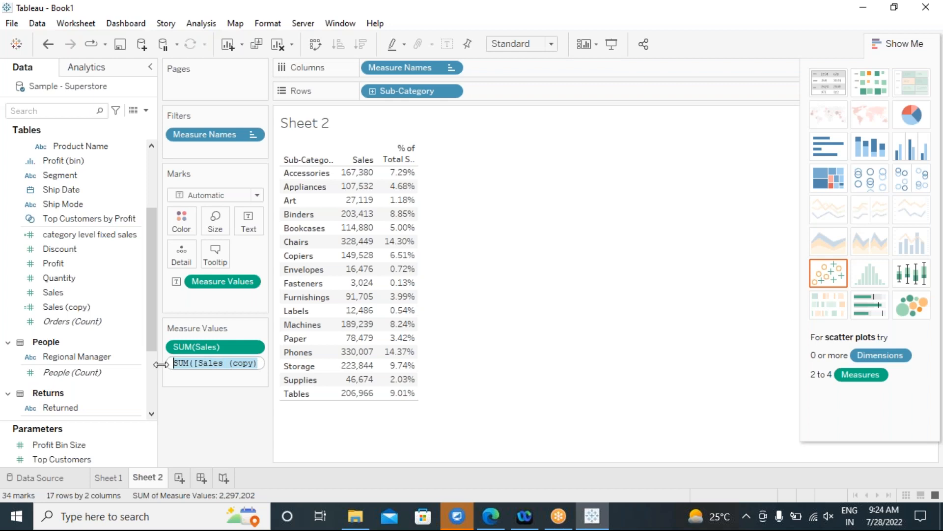
Paste SUM([Sales (copy)]) / TOTAL(SUM([Sales (copy)])) into a new calculated field and save Calculation1.
left_click(200, 25)
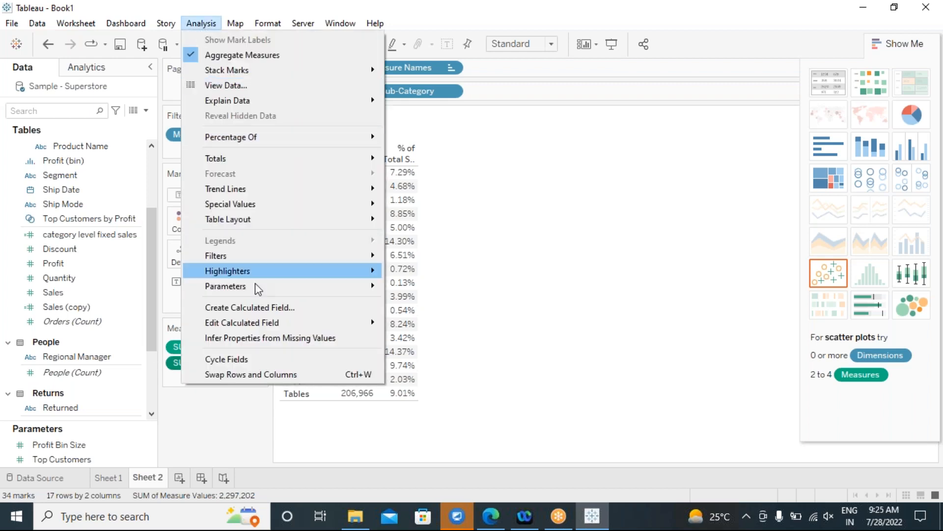
left_click(253, 308)
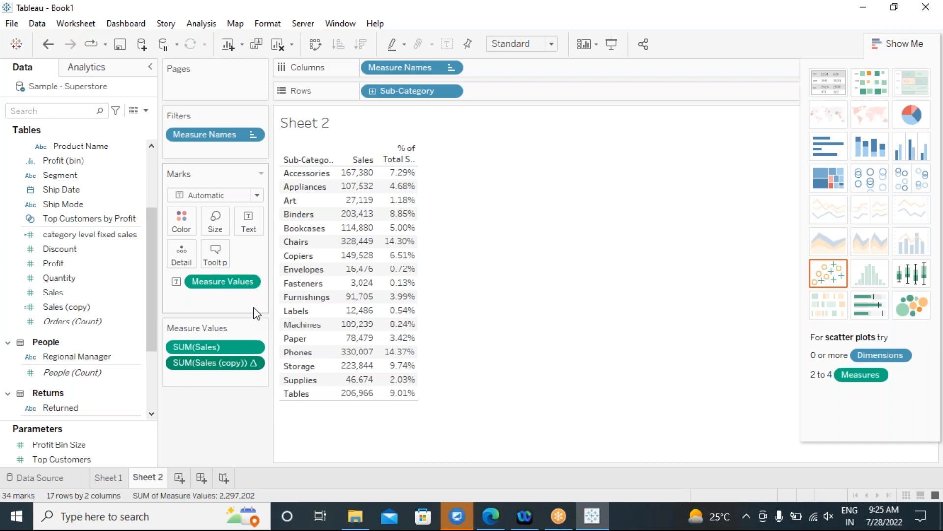
type("SUM([Sales (copy)]) / TOTAL(SUM([Sales (copy)]))")
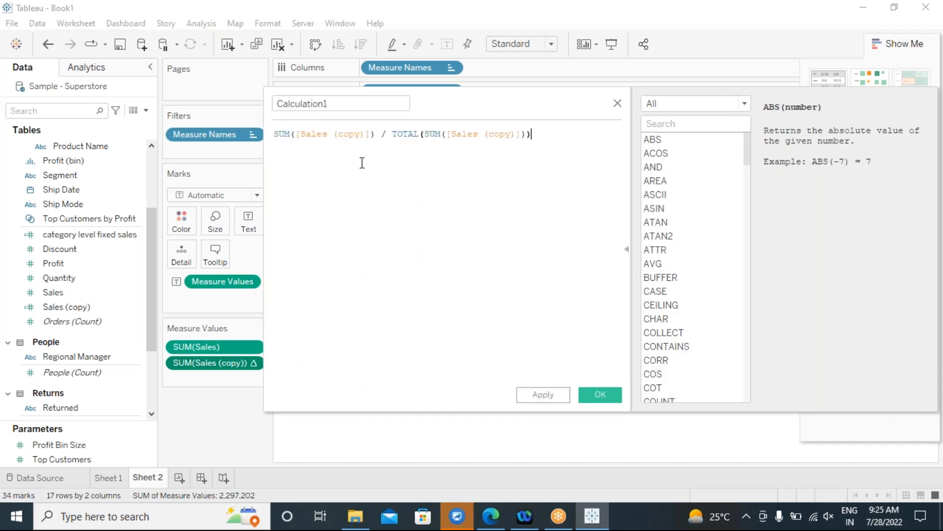
key("Return")
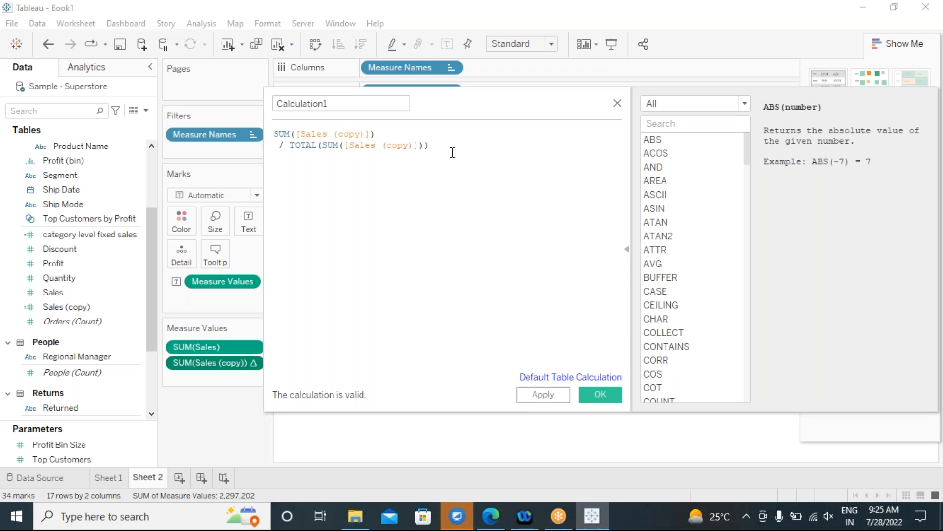
left_click_drag(459, 102, 514, 148)
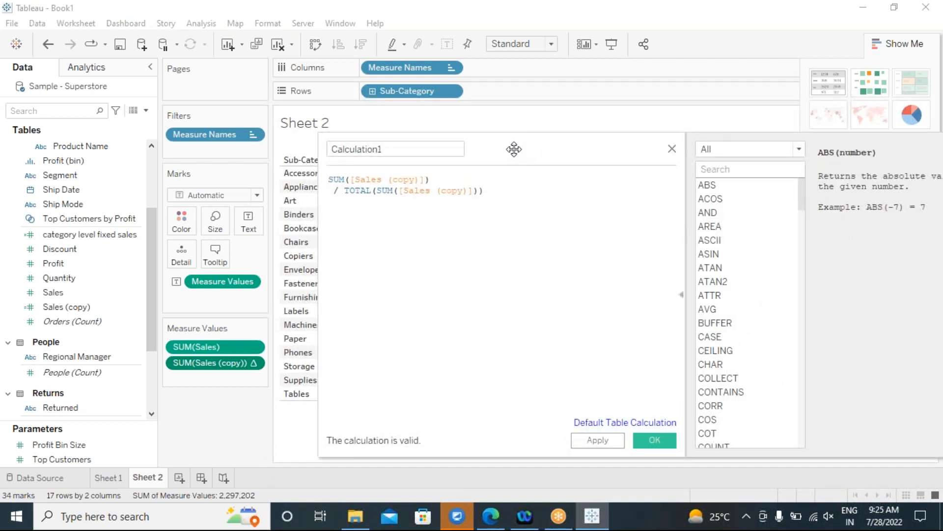
left_click_drag(518, 150, 630, 127)
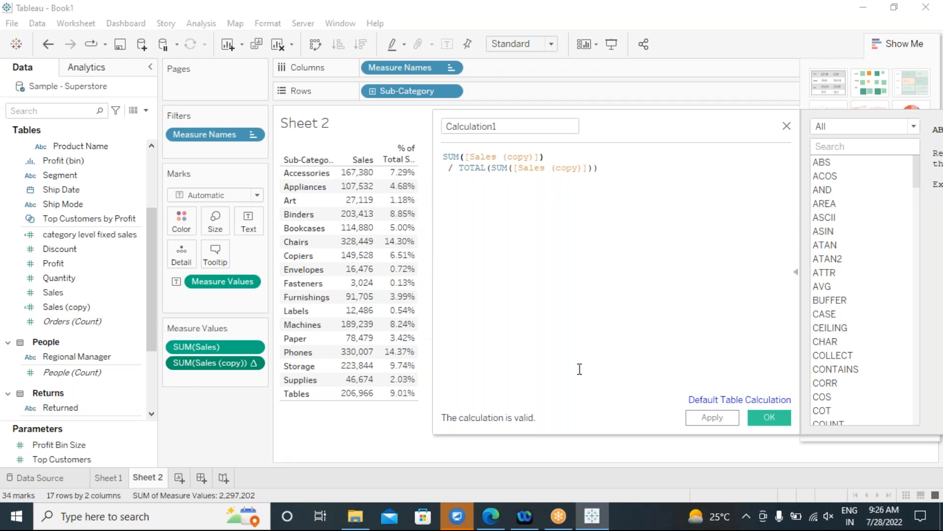
left_click(770, 417)
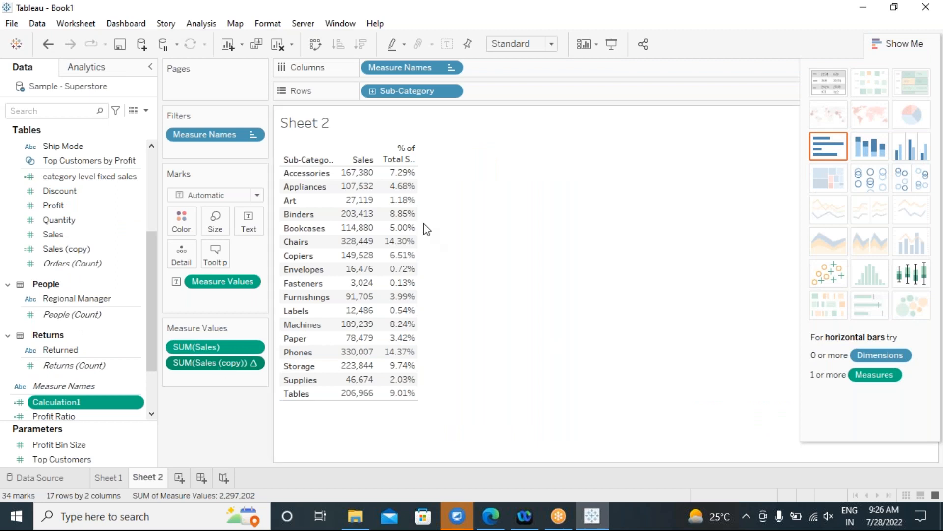
Swap Sub-Category for Category on Rows (Furniture 32.30%, Technology 36.40%), then drag Sub-Category back in.
left_click_drag(392, 93, 467, 344)
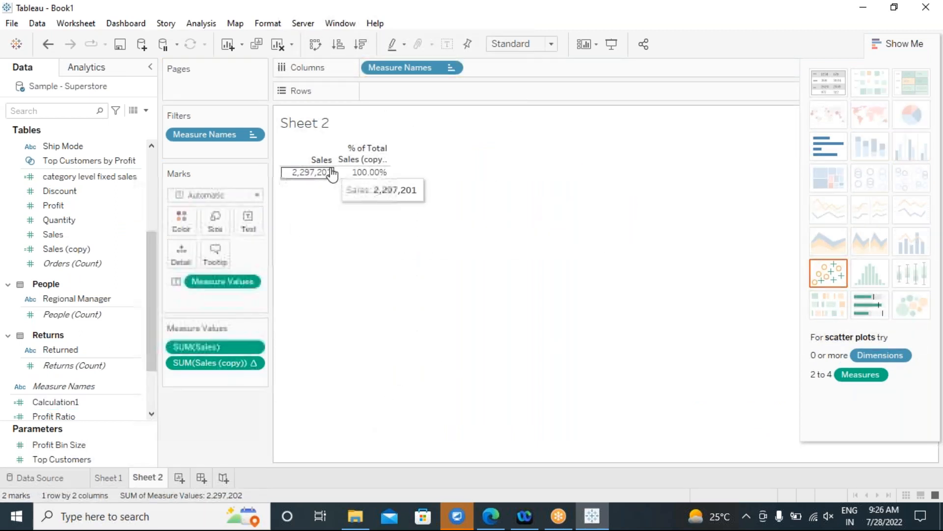
scroll(85, 353, "up", 5)
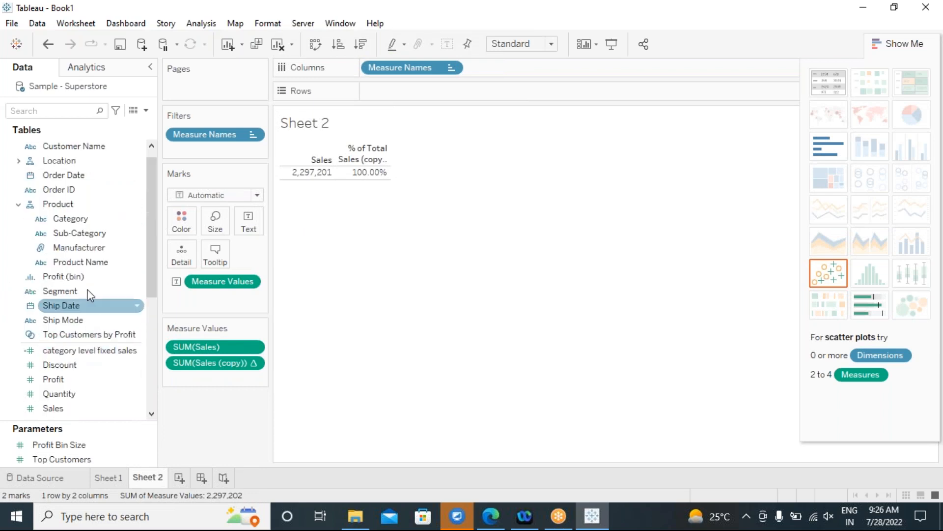
double_click(78, 221)
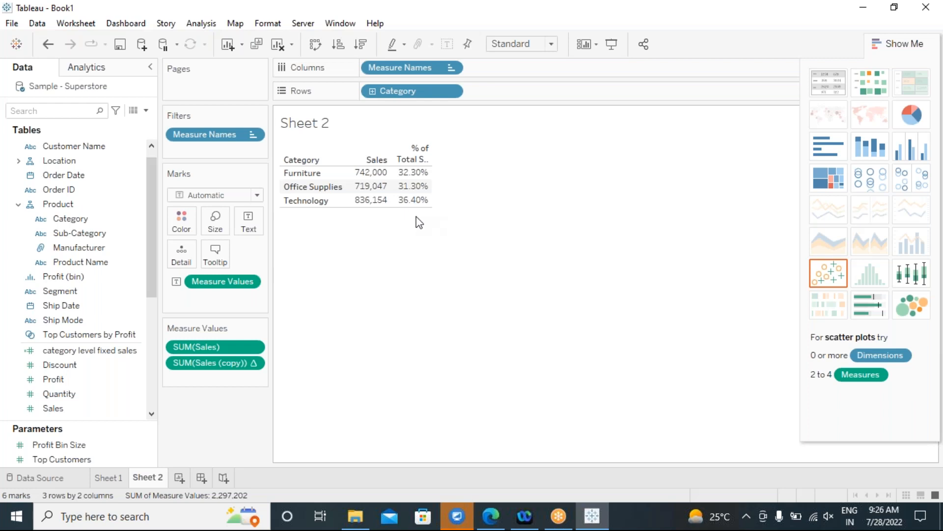
left_click(62, 237)
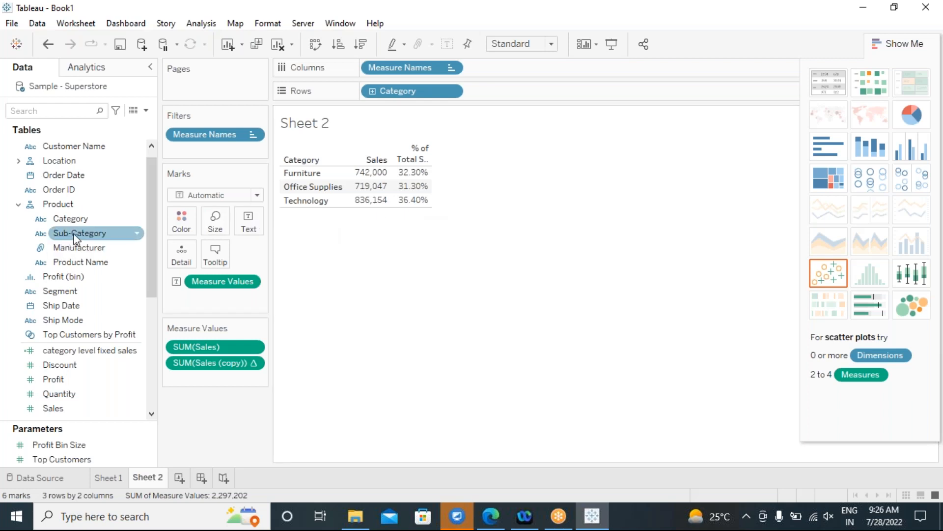
left_click_drag(80, 236, 343, 339)
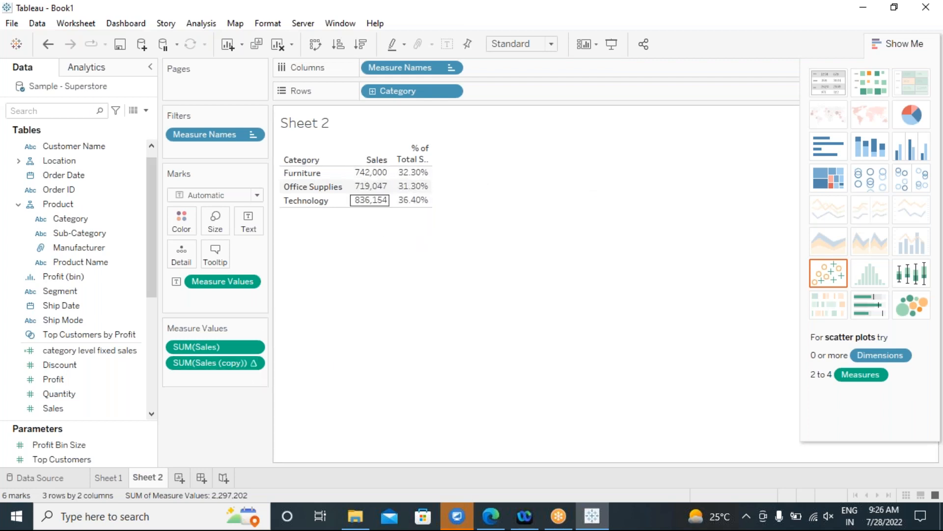
left_click(251, 366)
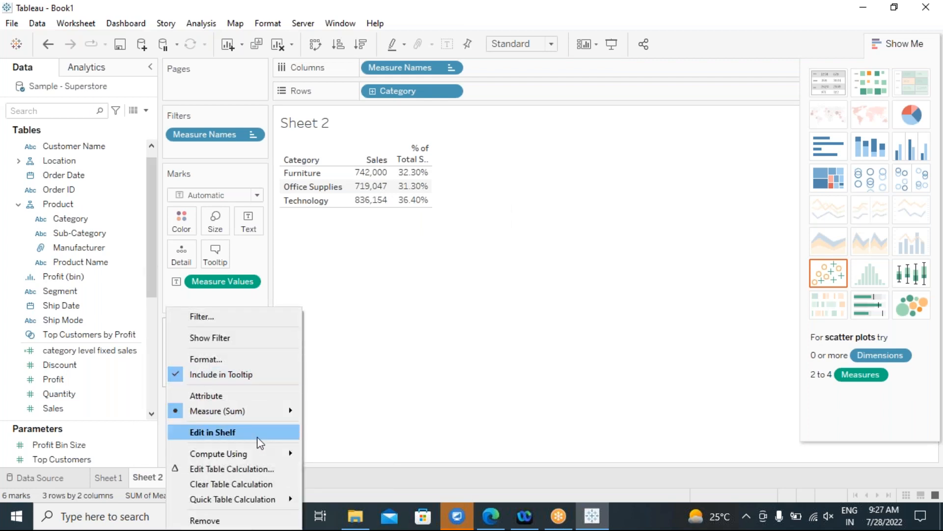
left_click(264, 471)
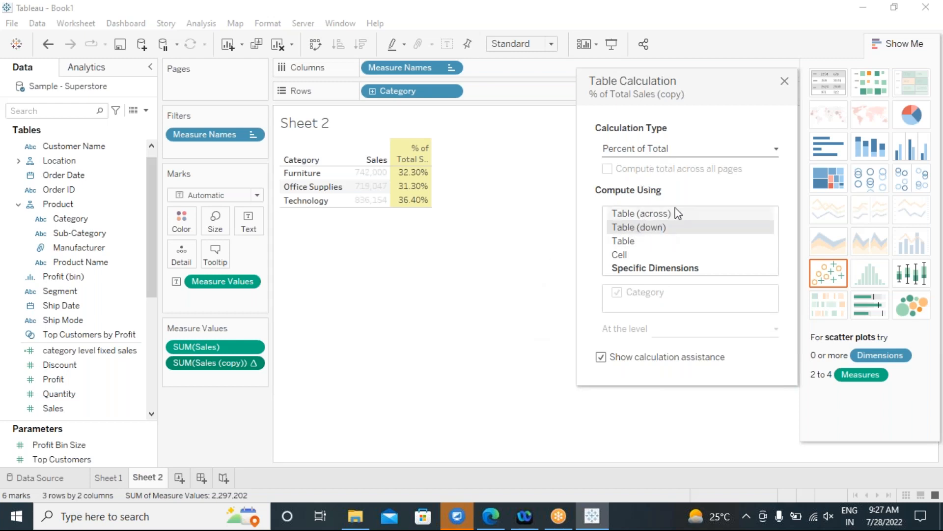
left_click_drag(697, 86, 592, 97)
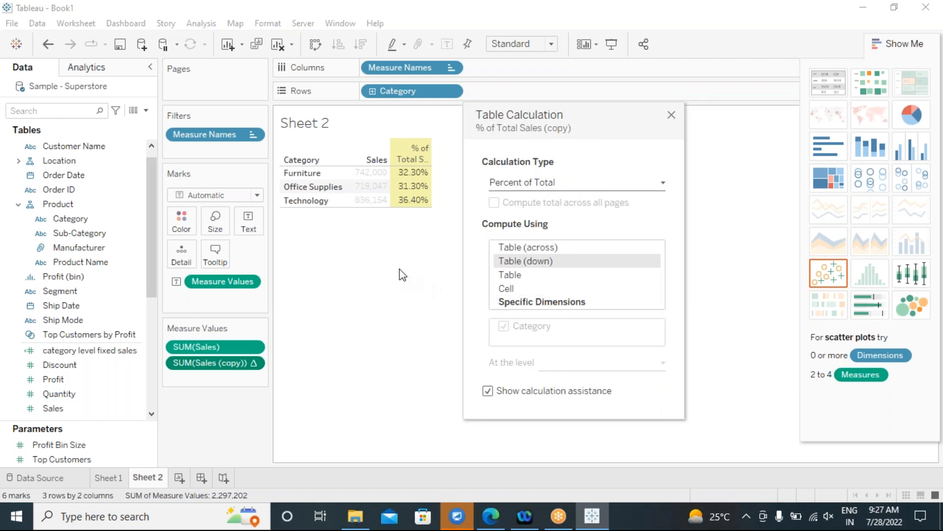
left_click_drag(565, 110, 577, 71)
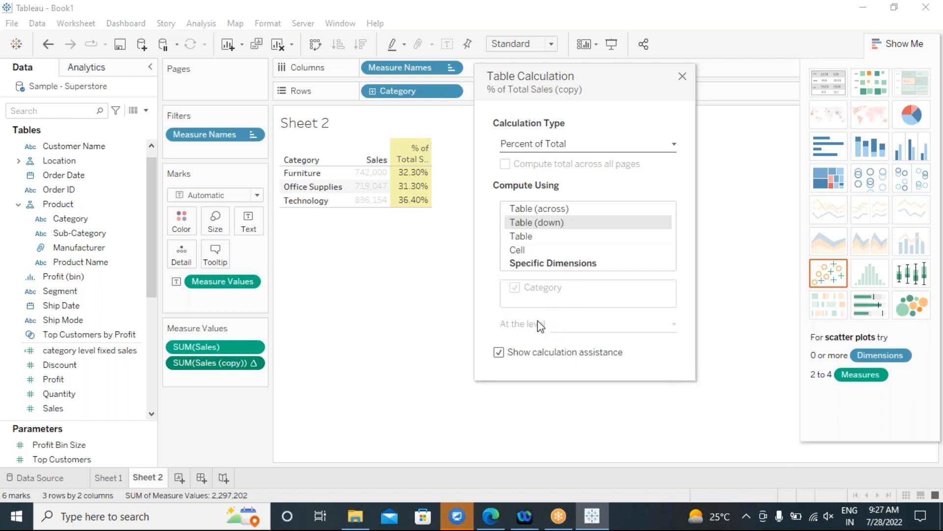
mouse_move(364, 181)
mouse_move(421, 178)
left_click(682, 77)
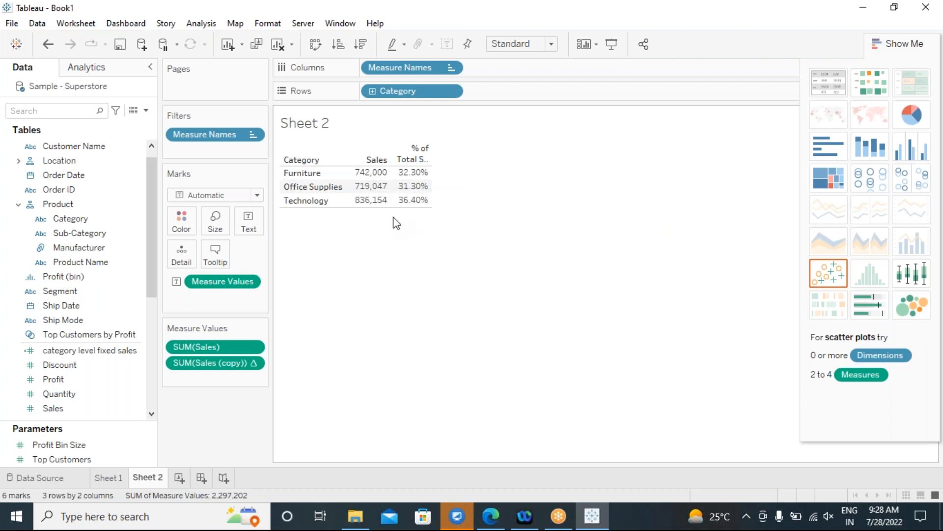
Inspect the Sales (copy) formula inline and commit it unchanged.
double_click(196, 364)
left_click_drag(245, 367, 127, 362)
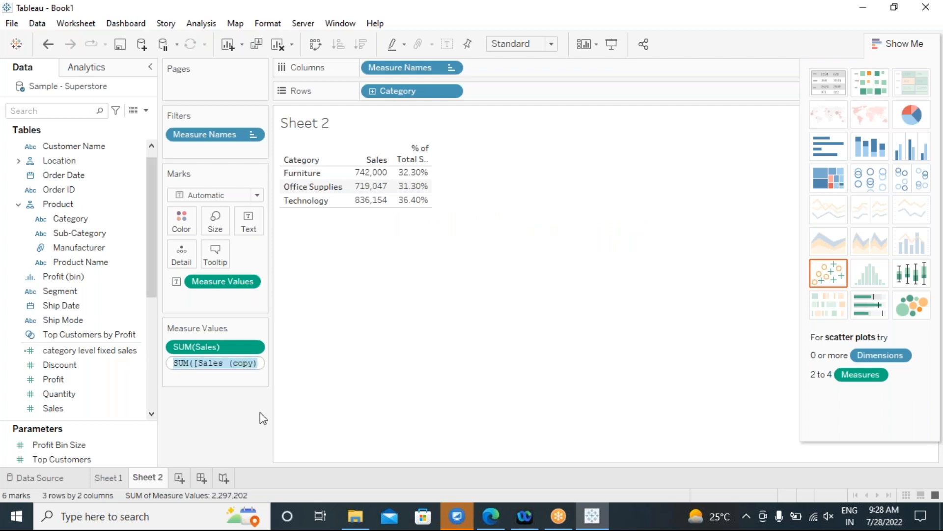
key("End")
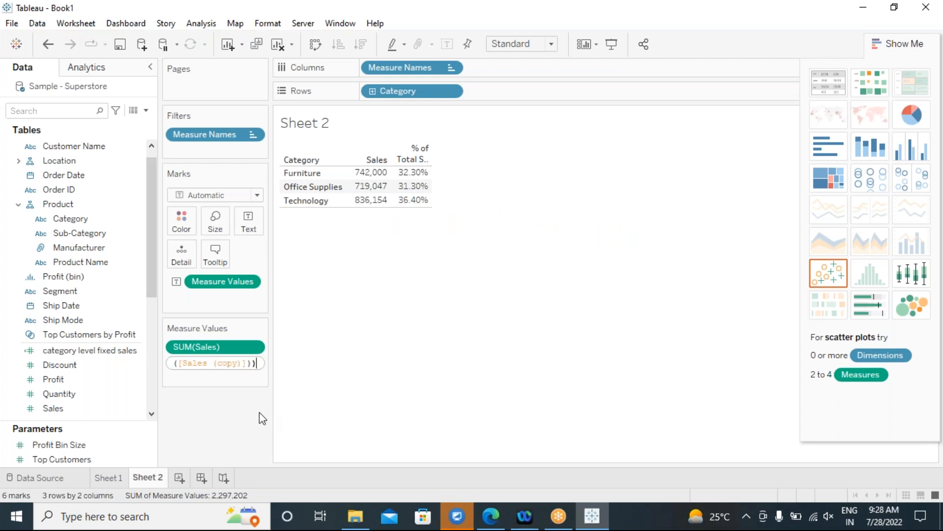
left_click(353, 351)
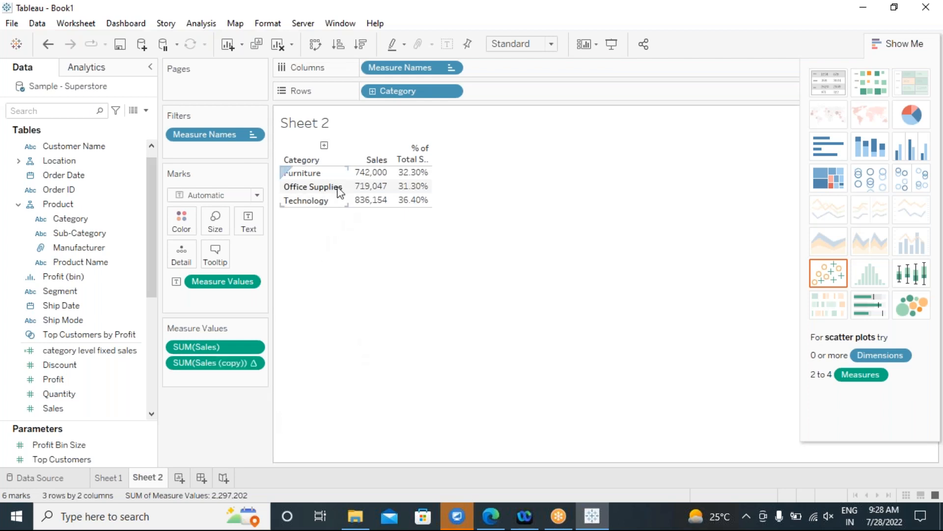
Replace Category with Sub-Category on Rows, listing all 17 sub-categories.
left_click_drag(388, 101, 384, 320)
left_click_drag(79, 232, 441, 91)
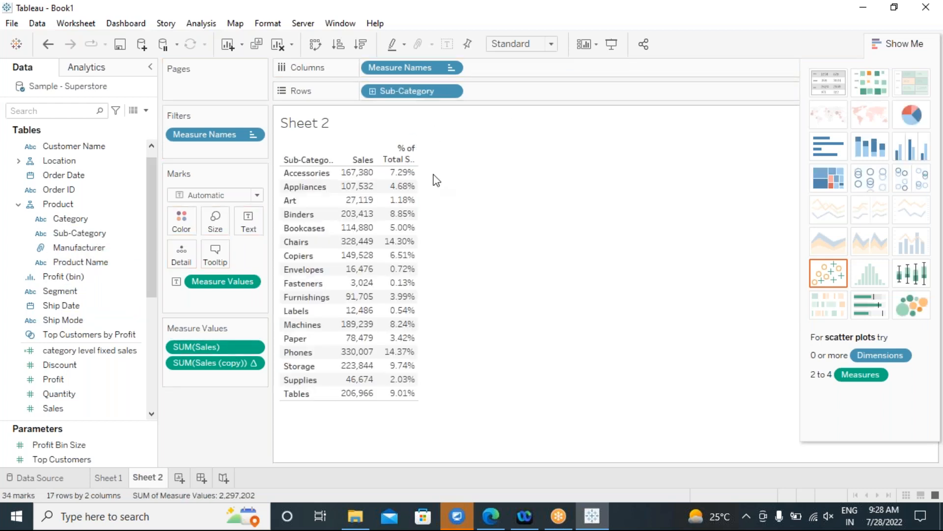
mouse_move(369, 183)
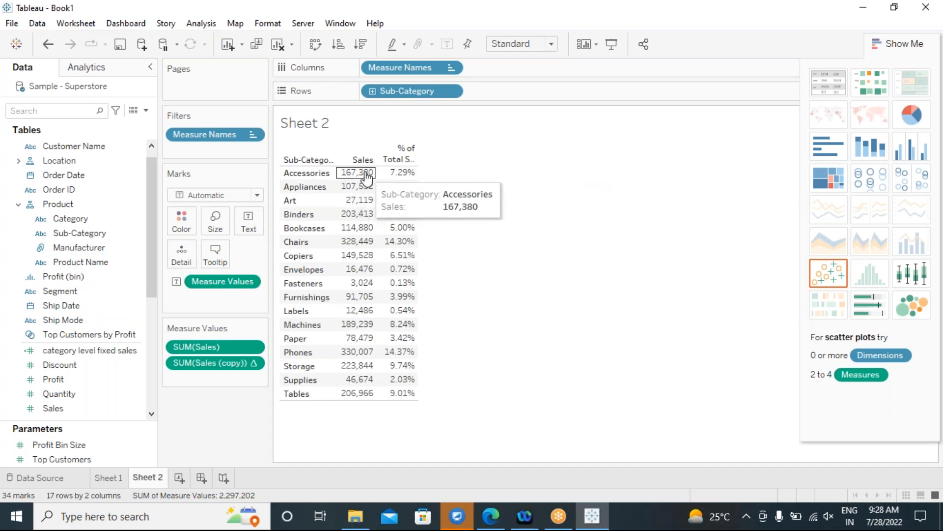
mouse_move(406, 185)
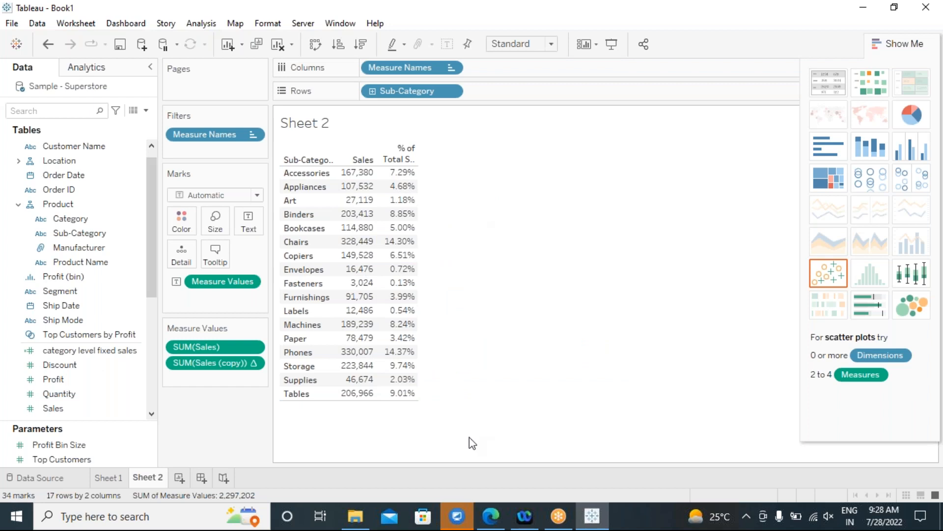
Hide Show Me and add a Sub-Category filter card to Sheet 2.
left_click(898, 49)
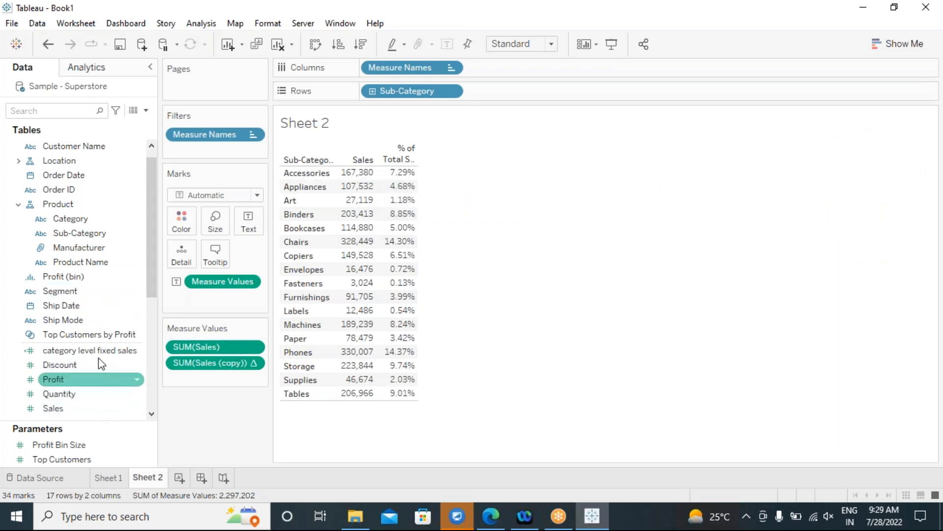
right_click(93, 235)
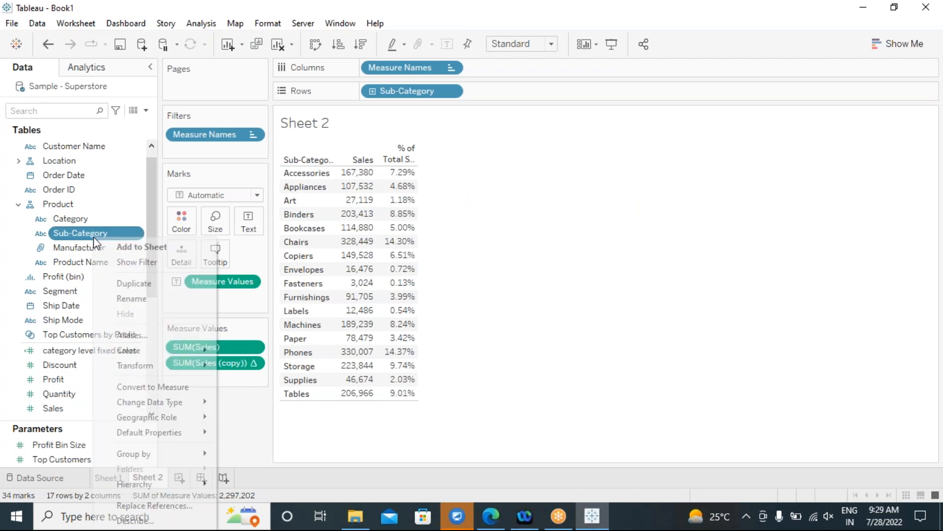
left_click(136, 265)
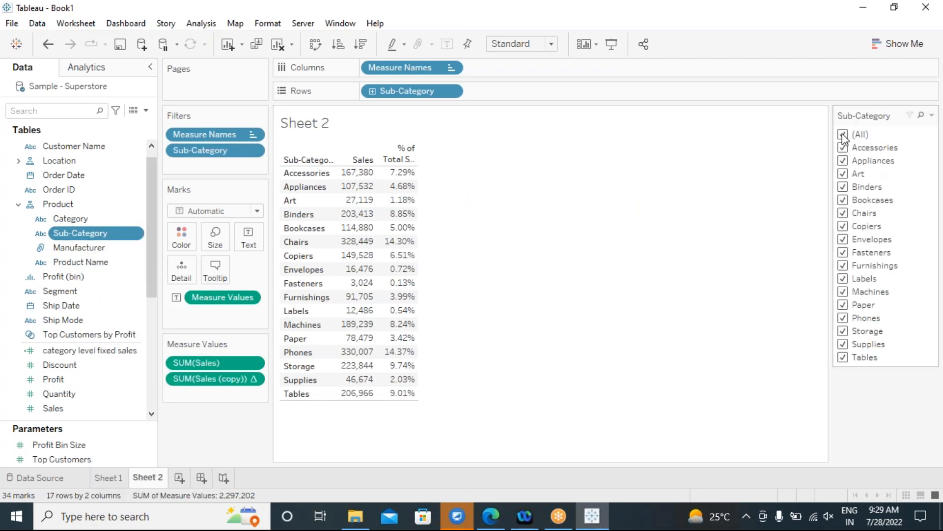
Test the filter with Accessories and Appliances, then re-include all 17 sub-categories.
left_click(844, 150)
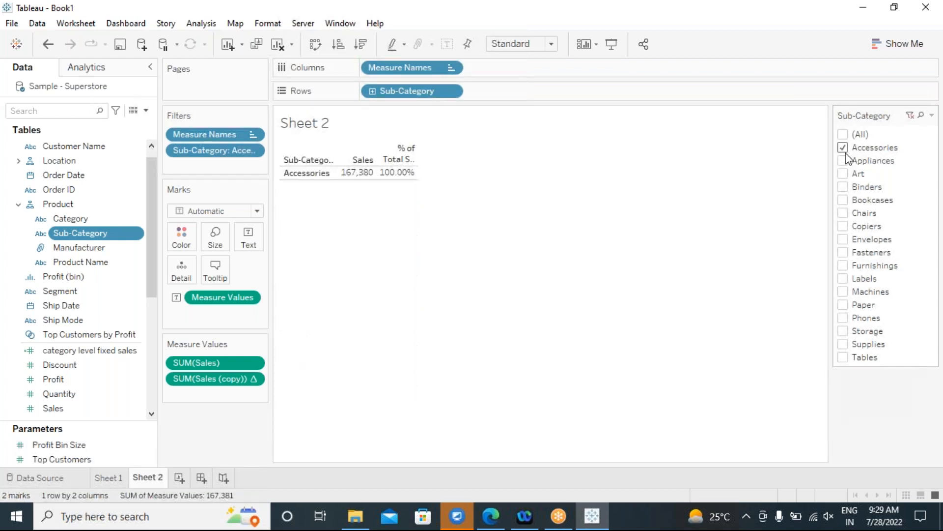
left_click(843, 161)
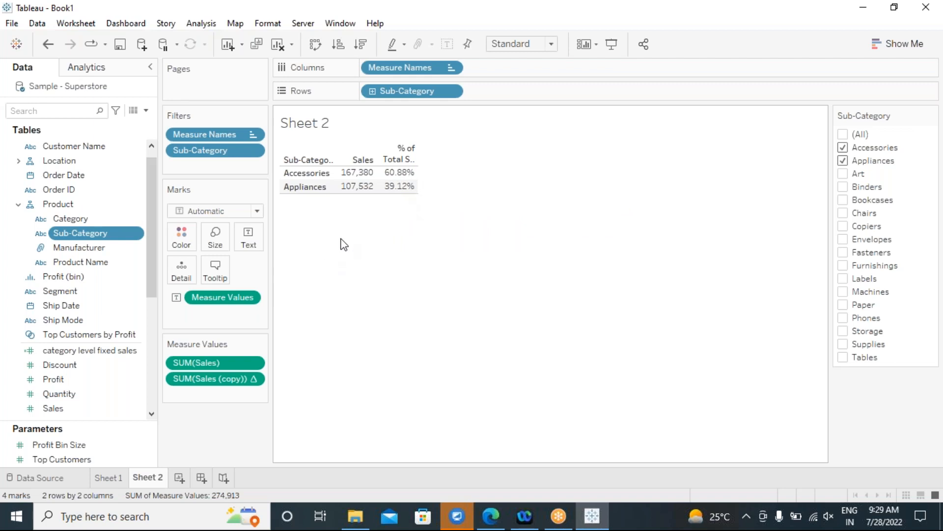
left_click(842, 134)
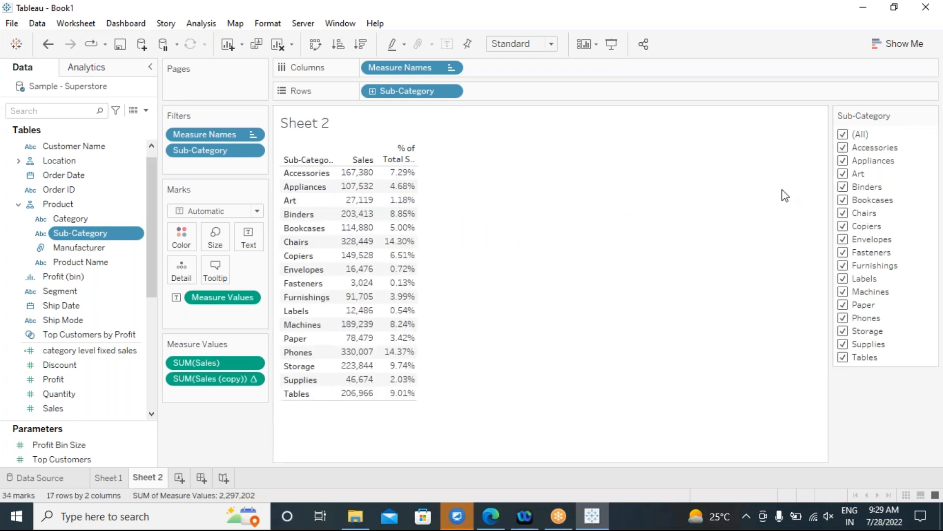
mouse_move(402, 192)
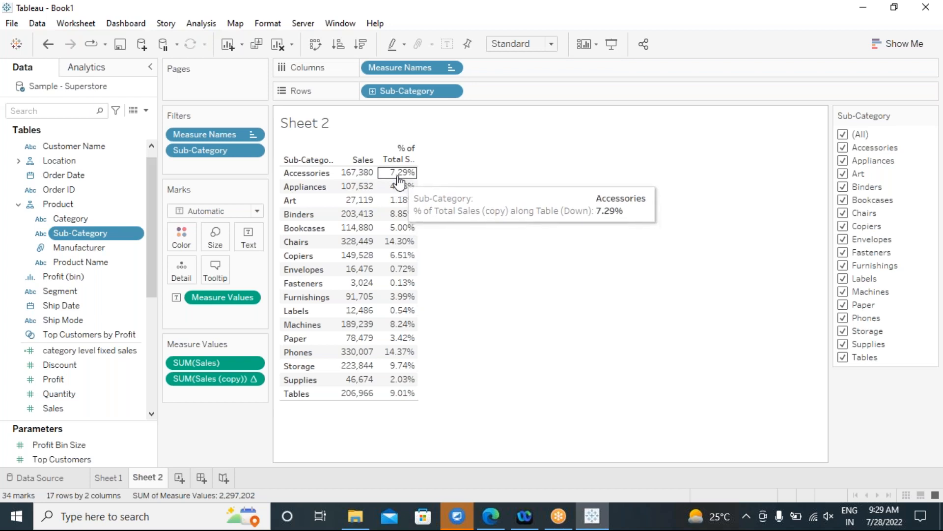
left_click(843, 134)
left_click(843, 149)
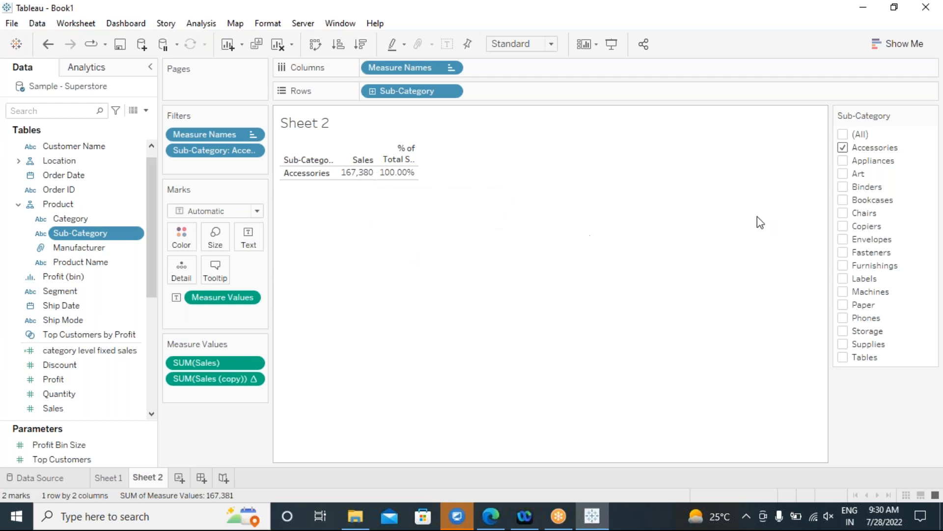
left_click(842, 134)
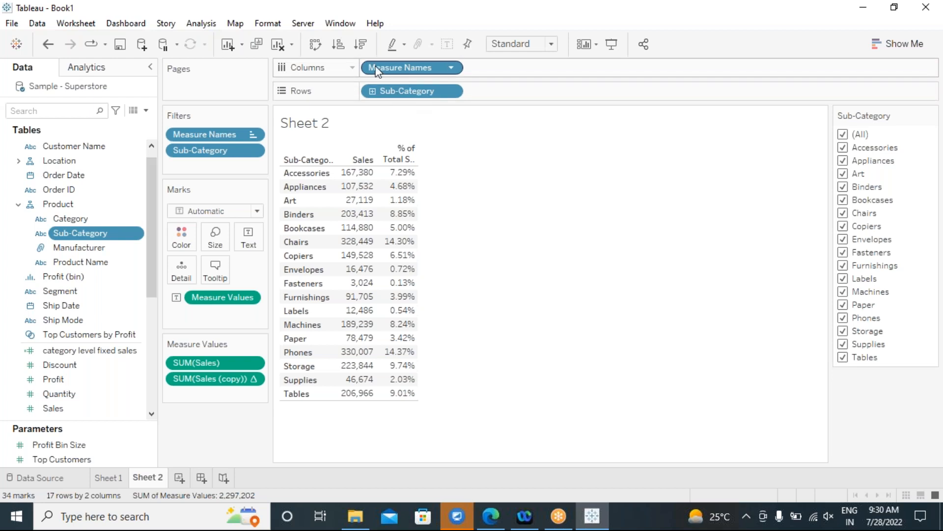
Transpose the table, review the Sales (copy) table calculation, then swap back to sub-category rows.
left_click(314, 45)
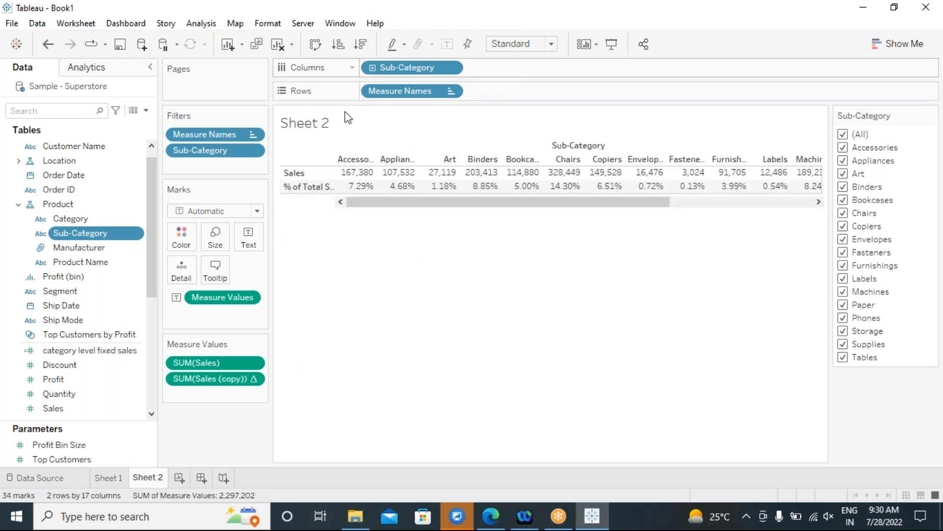
left_click_drag(425, 205, 644, 238)
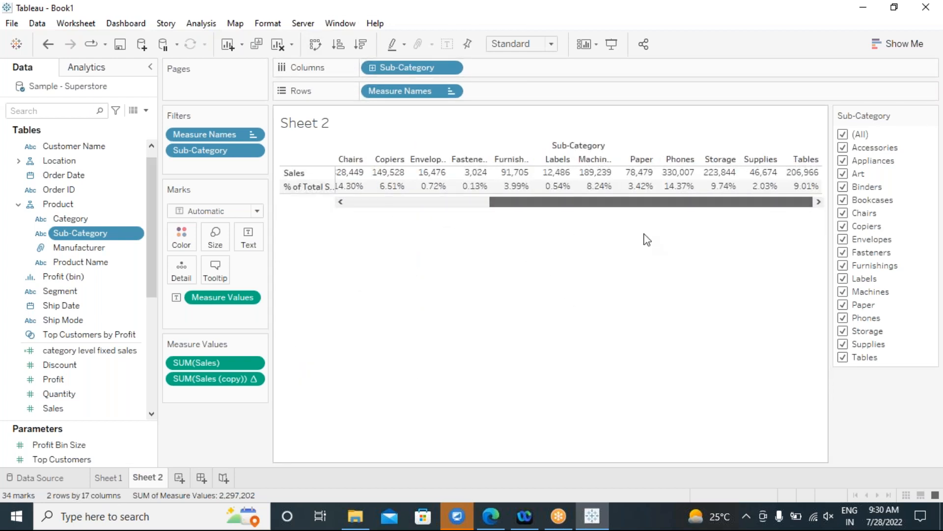
left_click(253, 381)
left_click(292, 463)
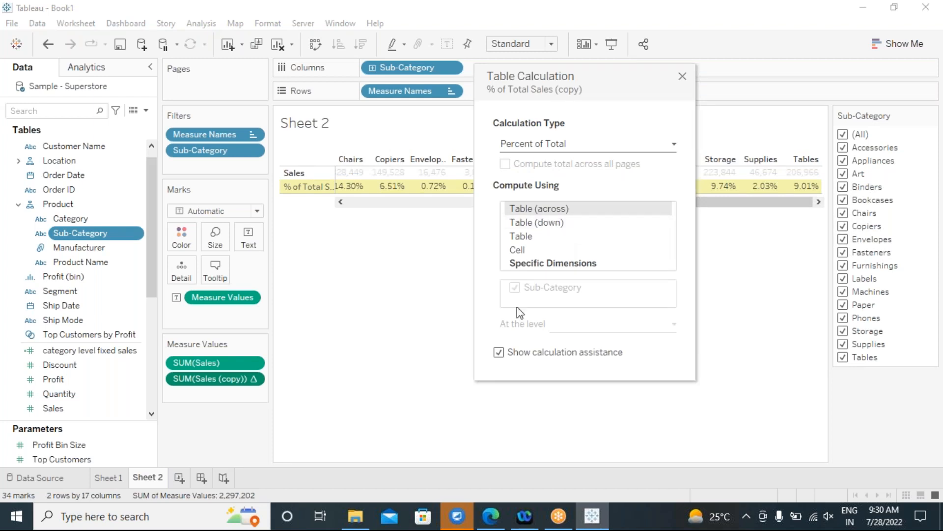
left_click(683, 77)
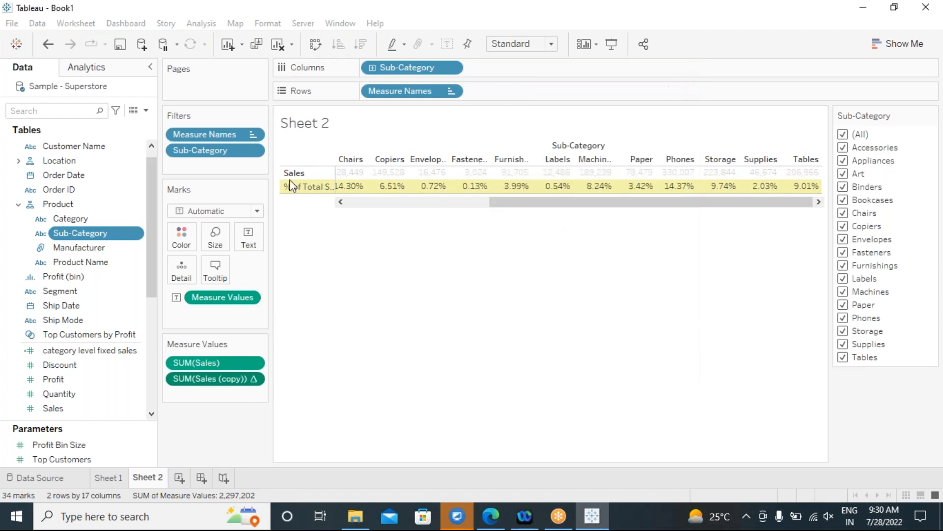
left_click(316, 49)
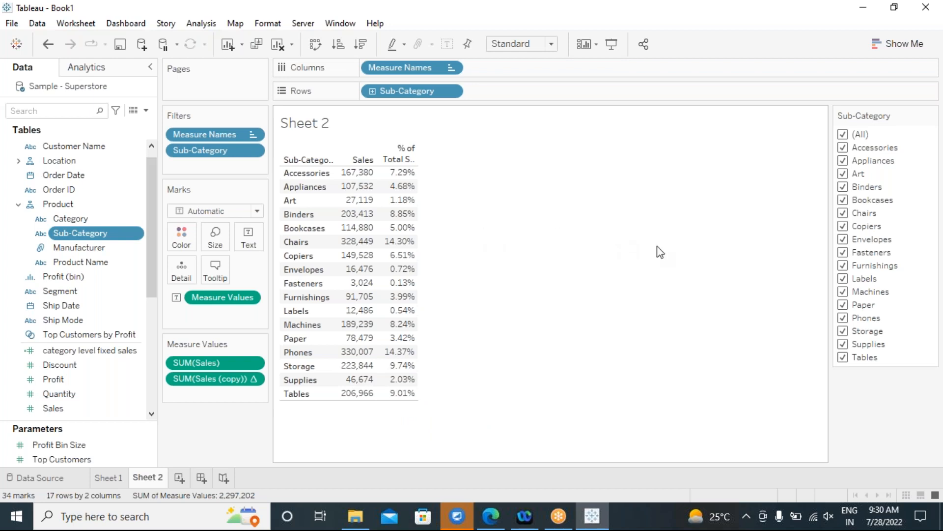
Filter to Accessories alone, showing Sales 167,380 at 100.00% of total.
left_click(843, 135)
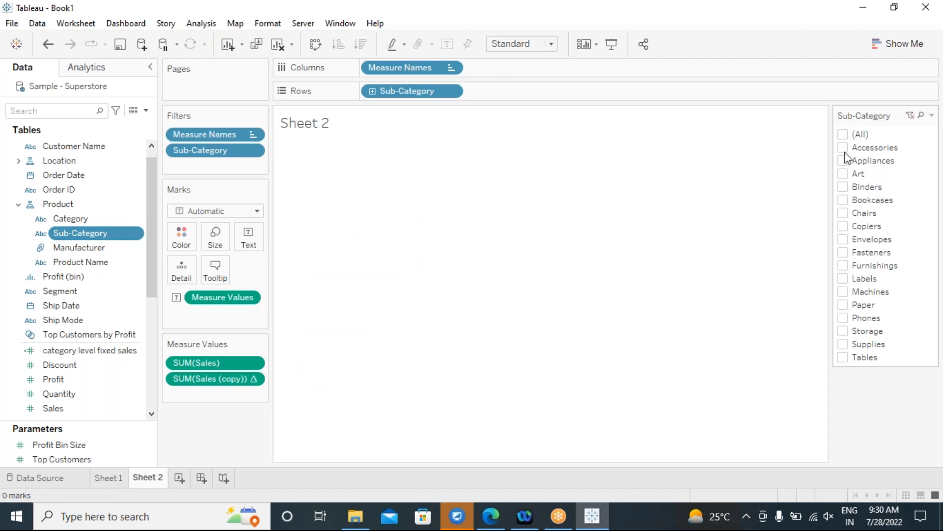
left_click(845, 151)
mouse_move(386, 182)
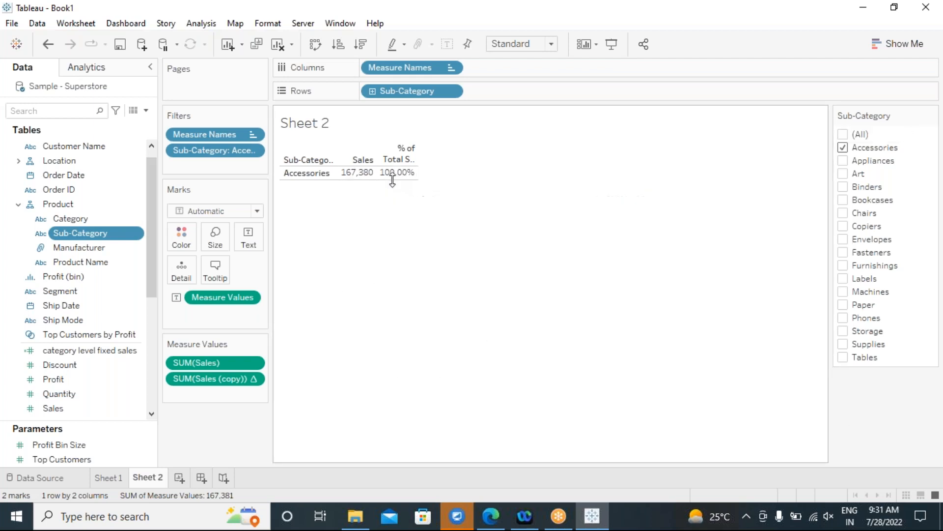
Switch the filter to Appliances only, then re-include all 17 sub-categories.
left_click(843, 161)
left_click(843, 148)
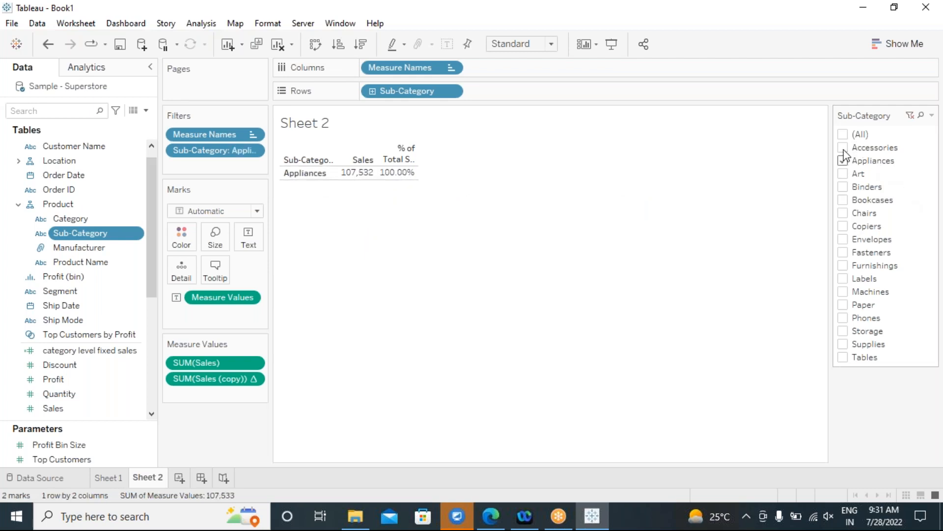
left_click(844, 135)
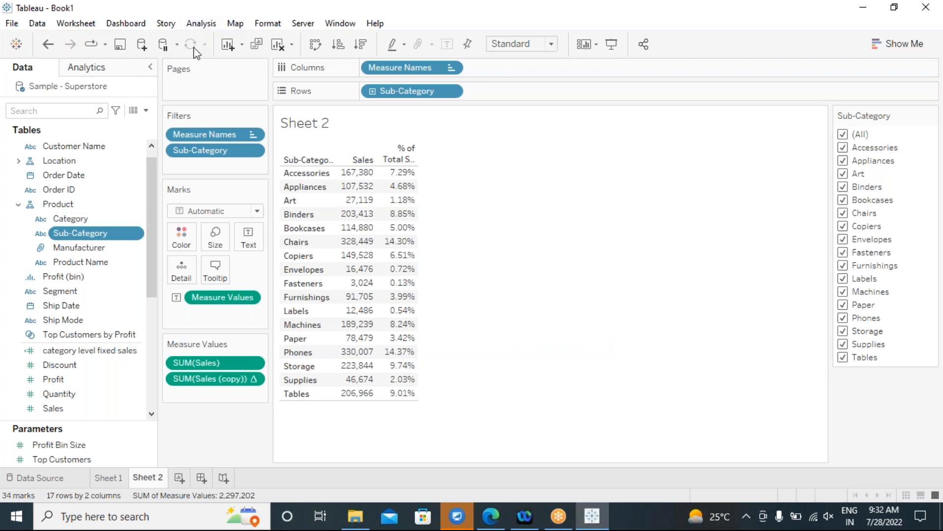
mouse_move(400, 183)
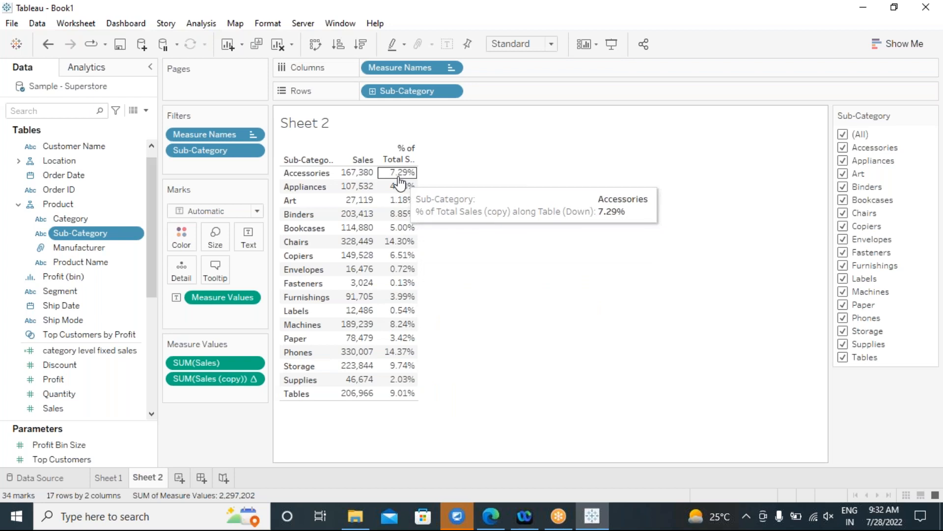
mouse_move(353, 173)
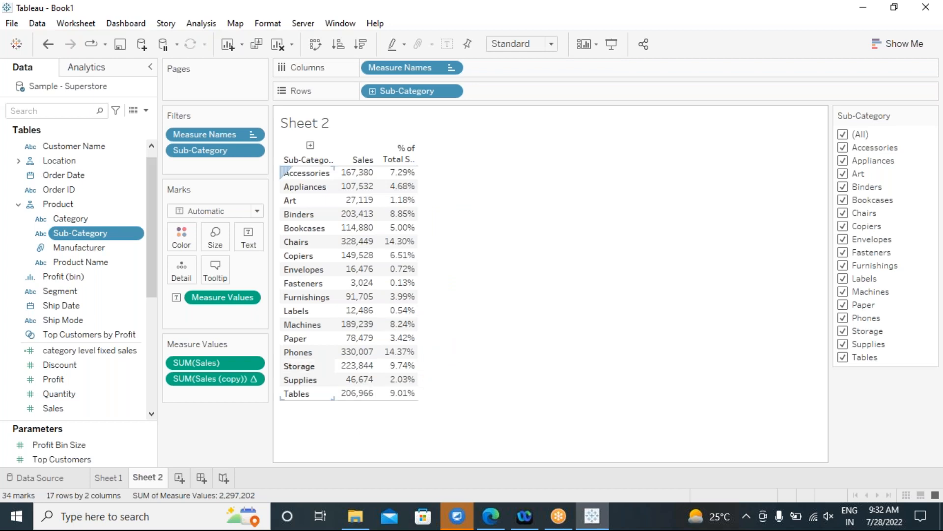
Show column grand totals so the table ends with 2,297,201 and 100.00%.
left_click(199, 27)
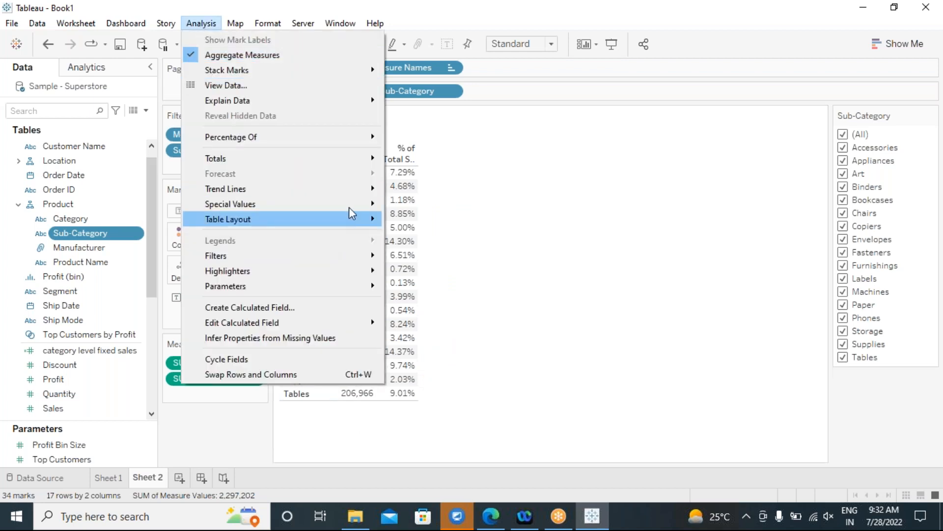
mouse_move(371, 163)
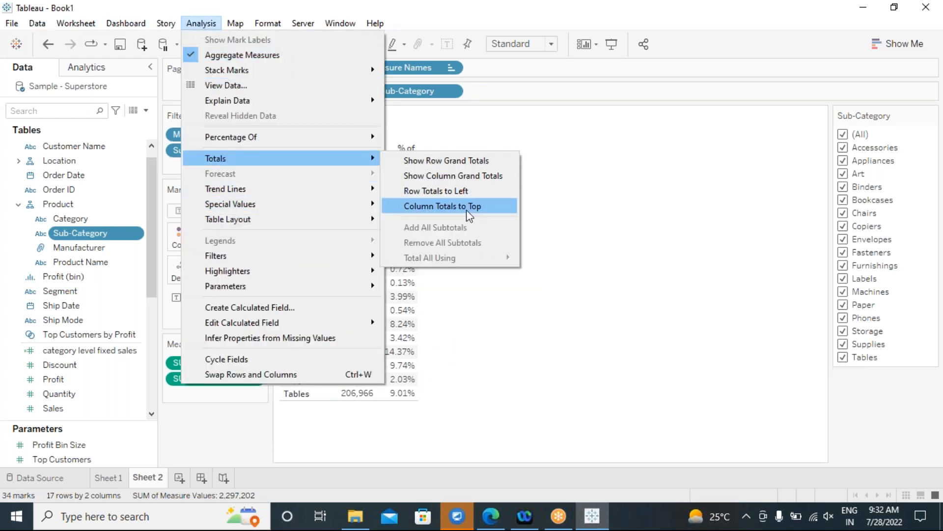
left_click(465, 182)
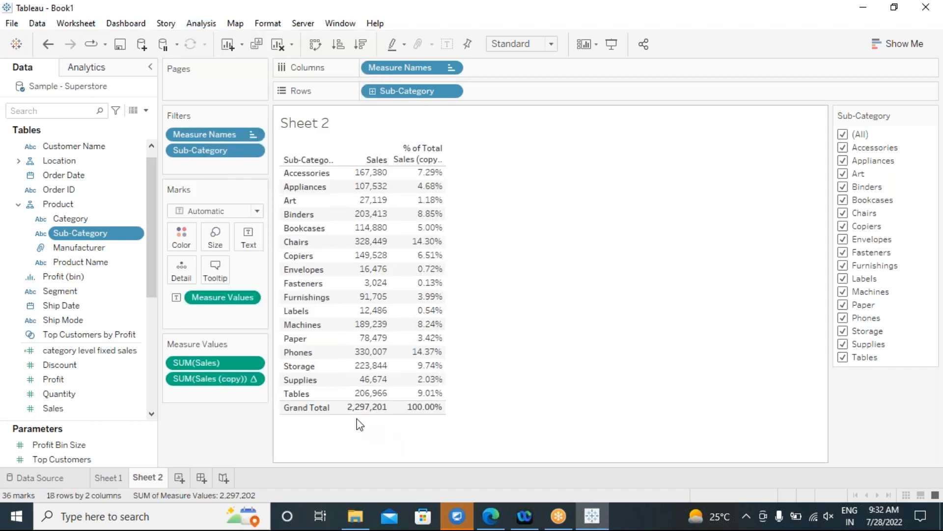
mouse_move(373, 180)
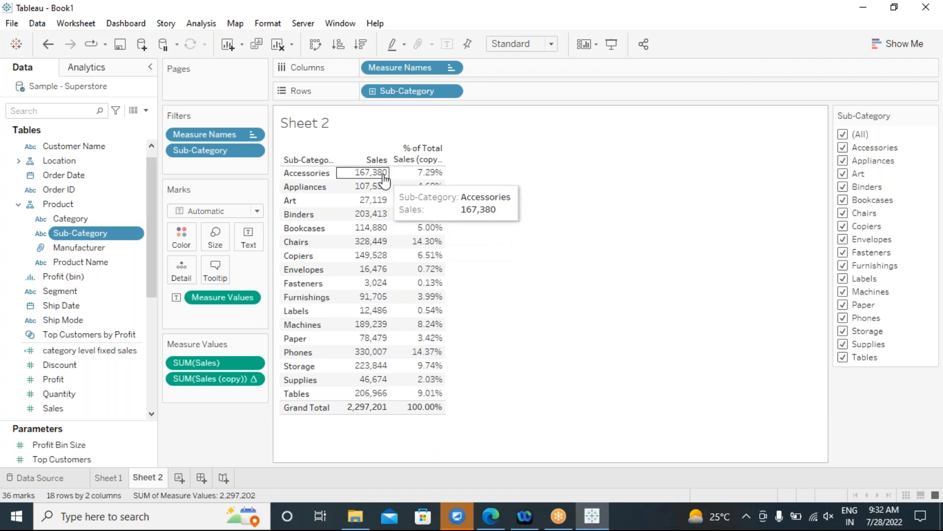
mouse_move(362, 417)
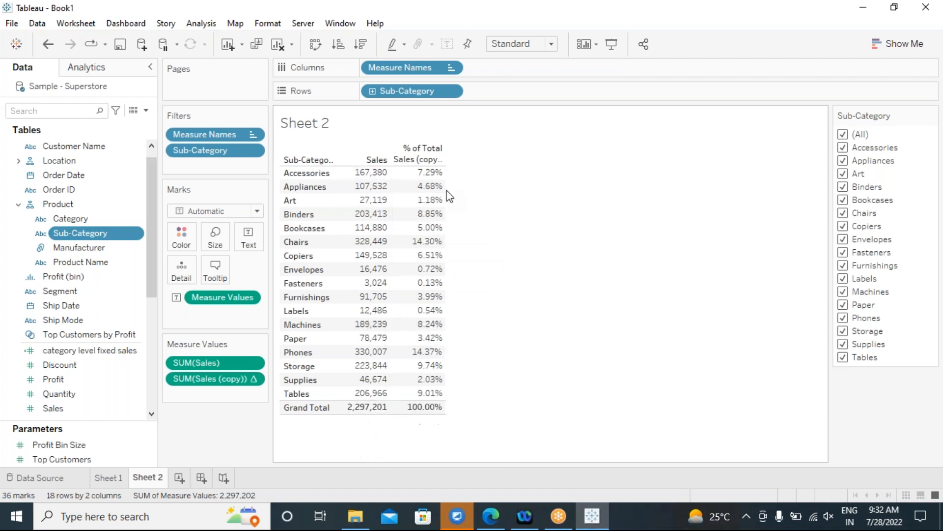
mouse_move(429, 172)
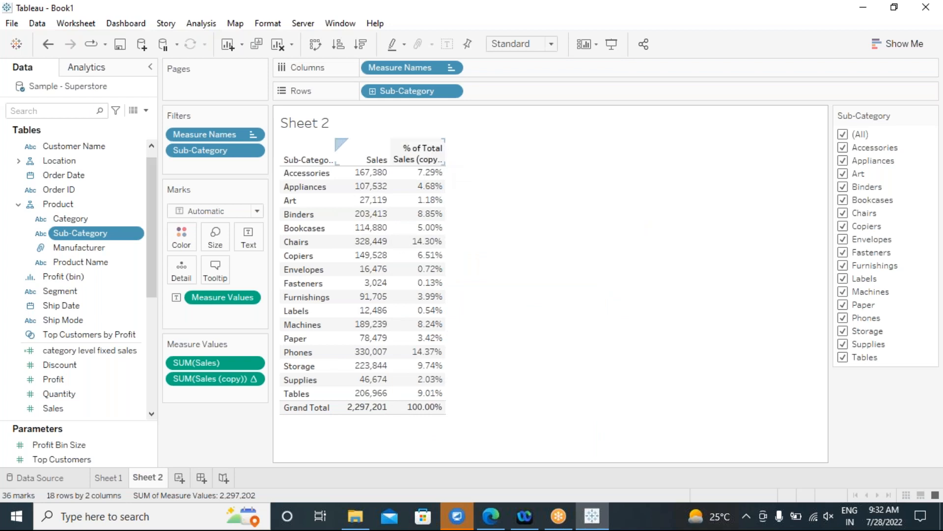
Clear the Sales (copy) table calculation so its Grand Total reads 2,297,201.
right_click(252, 381)
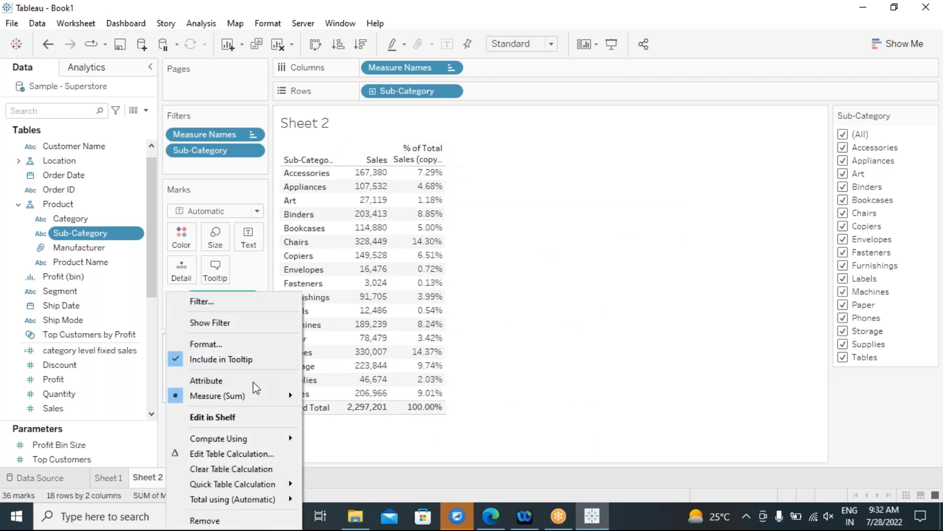
left_click(214, 469)
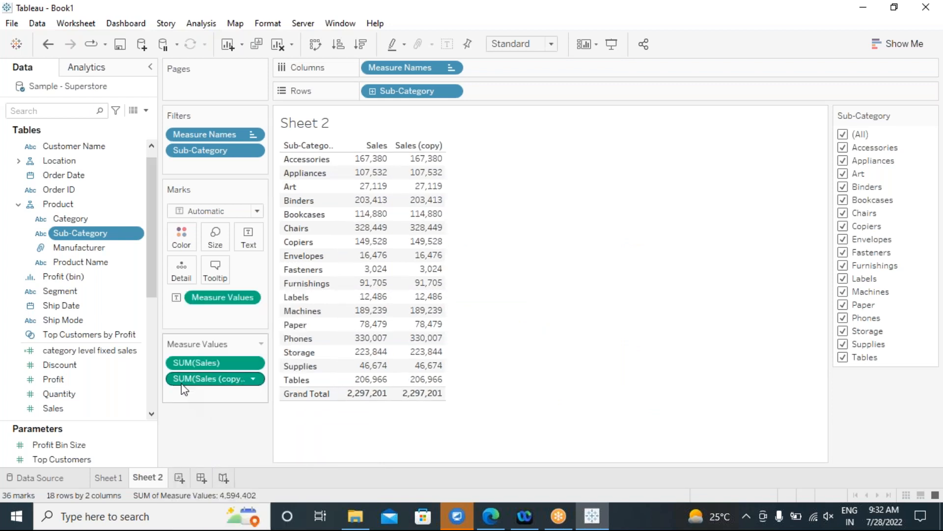
left_click(253, 380)
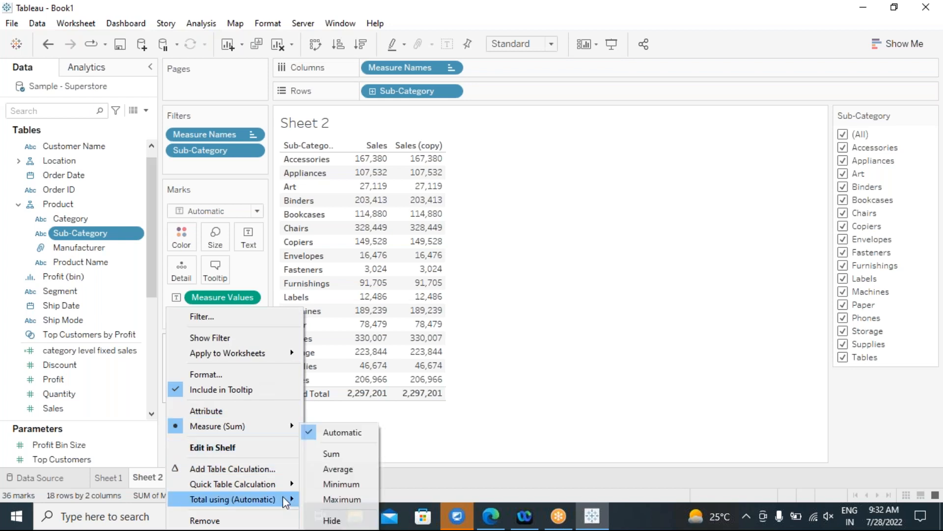
mouse_move(285, 486)
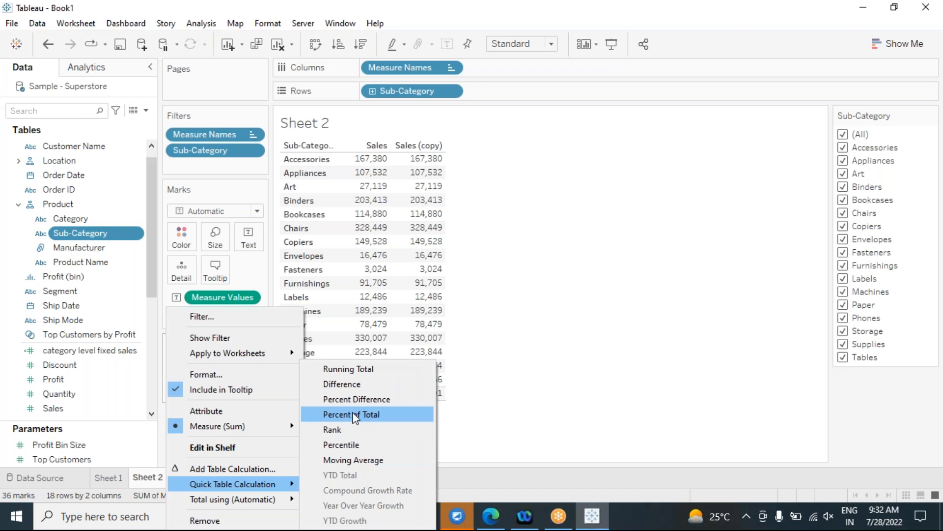
left_click(545, 399)
Start a new calculated field named 'percentage of total'.
left_click(201, 23)
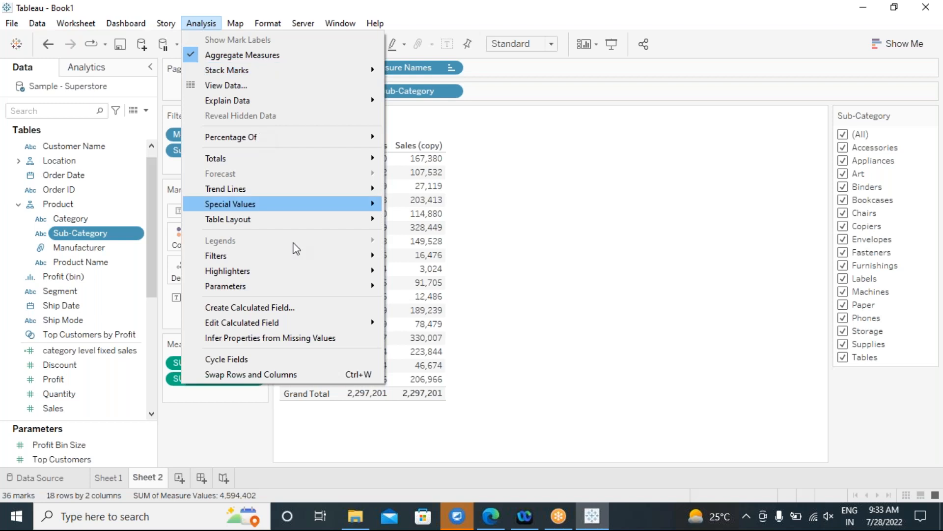
left_click(317, 311)
left_click_drag(423, 128, 584, 174)
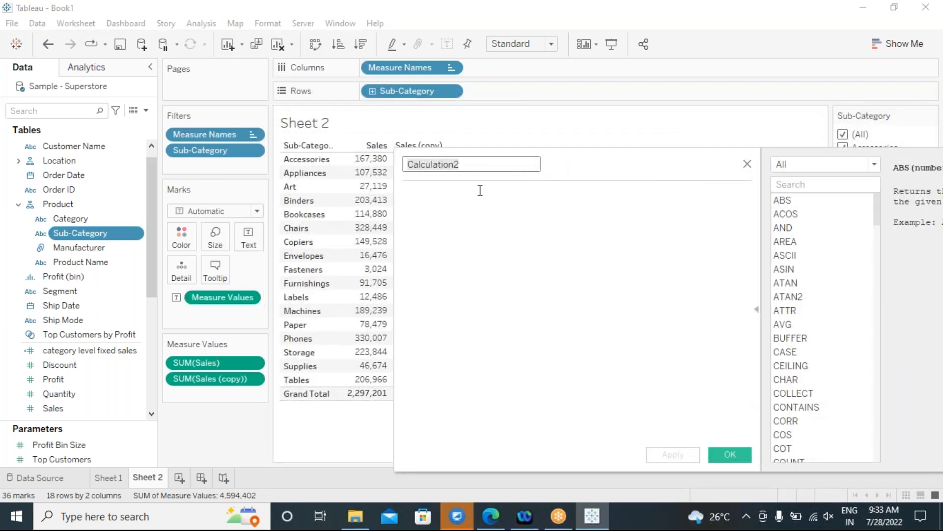
type("percenta")
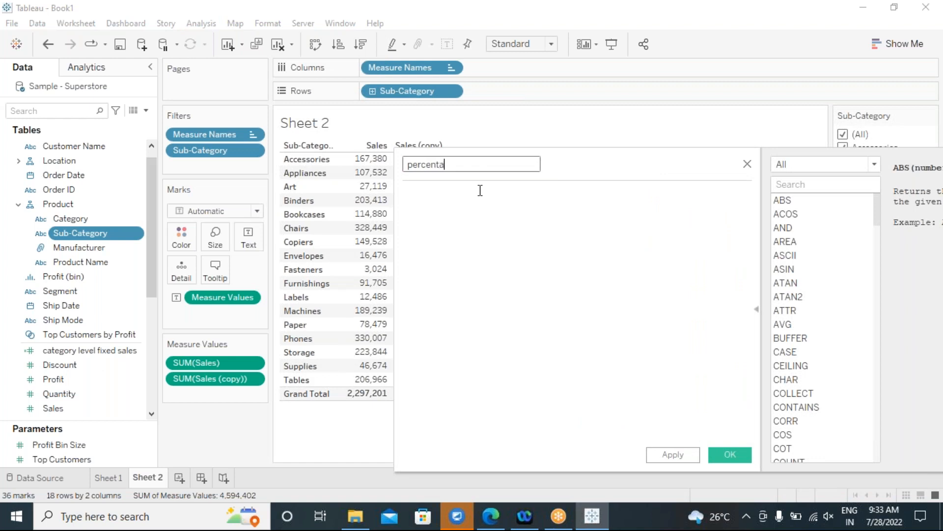
type("tge")
Enter the formula SUM([Sales])/TOTAL(SUM([Sales])).
left_click(464, 224)
type("sum")
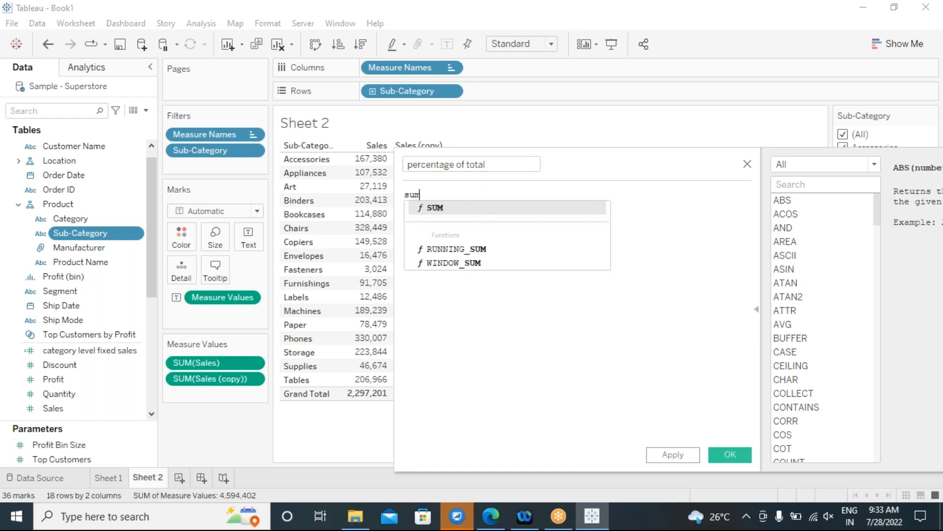
left_click(448, 210)
type("sa")
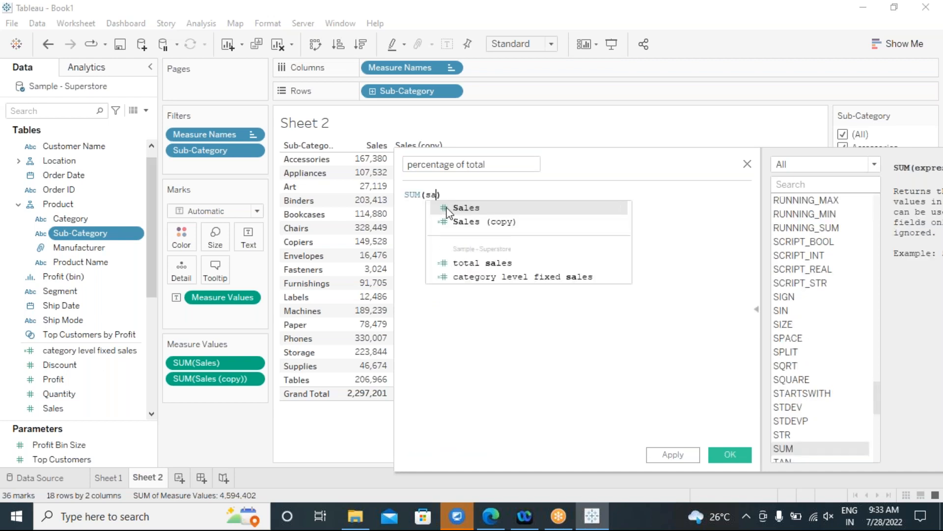
left_click(466, 208)
type("/t")
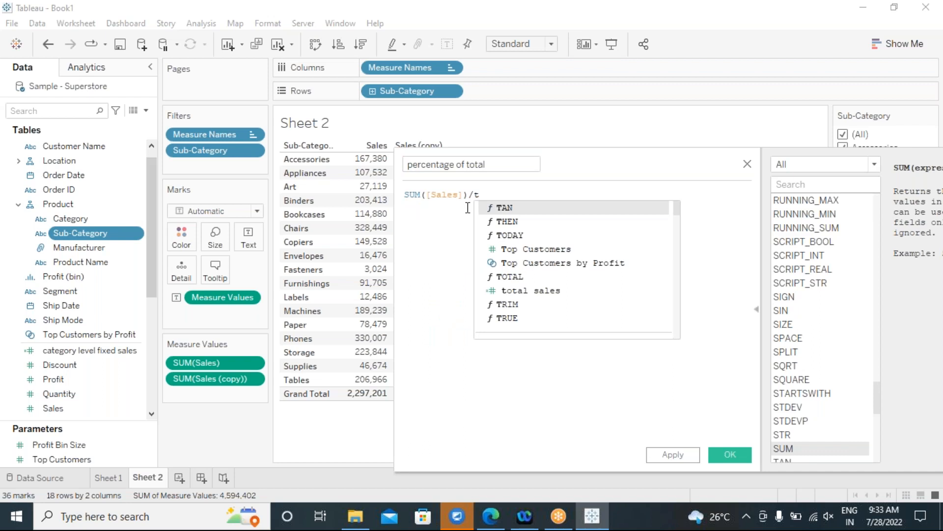
type("ot")
double_click(521, 209)
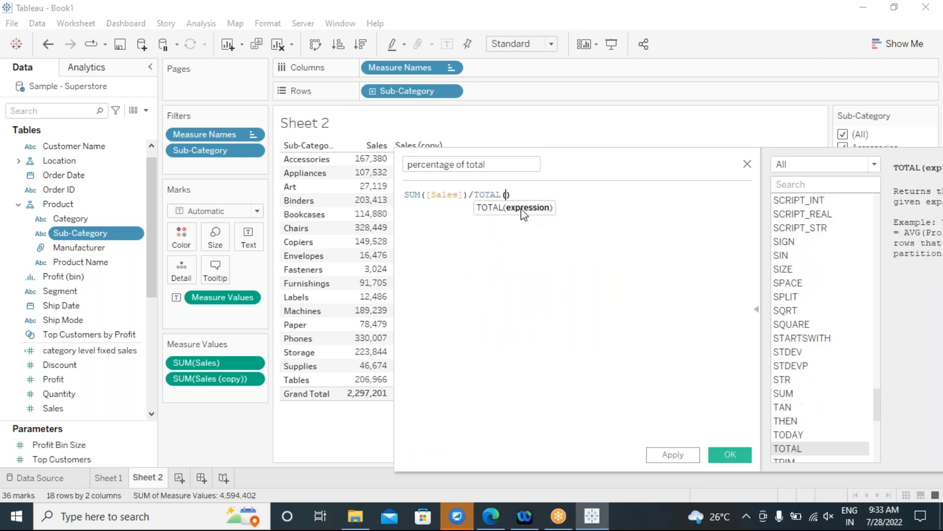
type("sum")
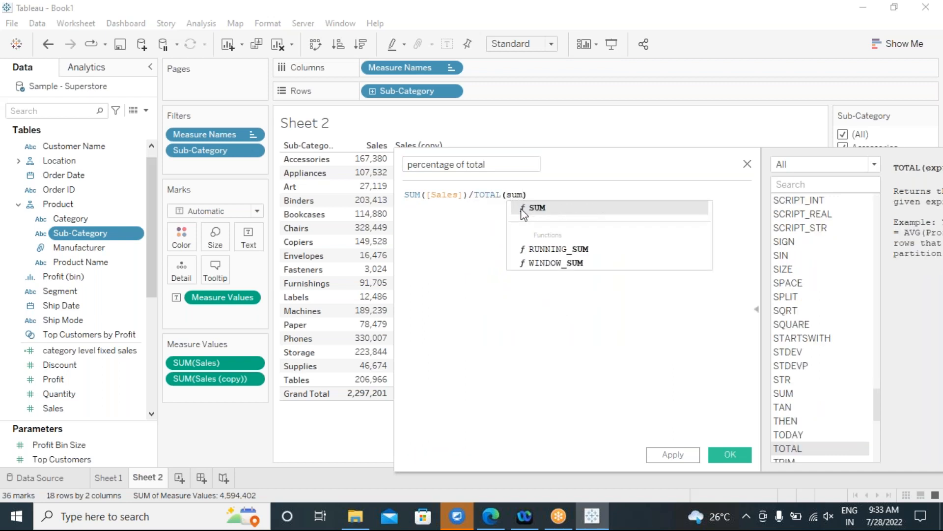
double_click(538, 209)
type("sale")
double_click(539, 209)
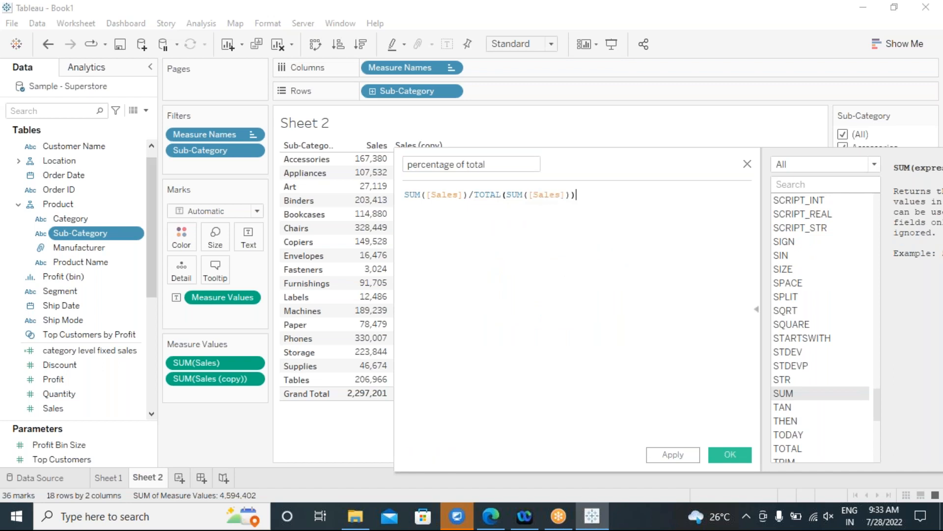
Apply the calculation and save it with OK.
left_click(673, 457)
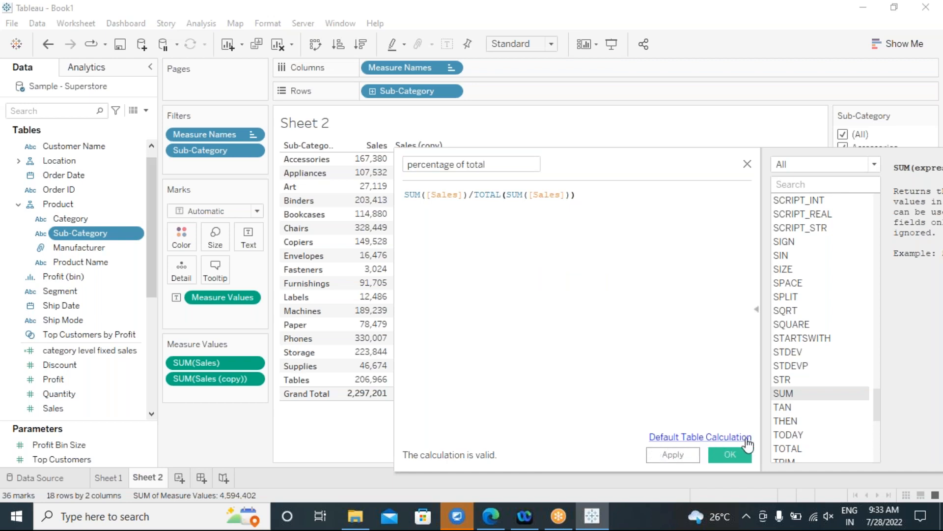
left_click(427, 200)
left_click(680, 453)
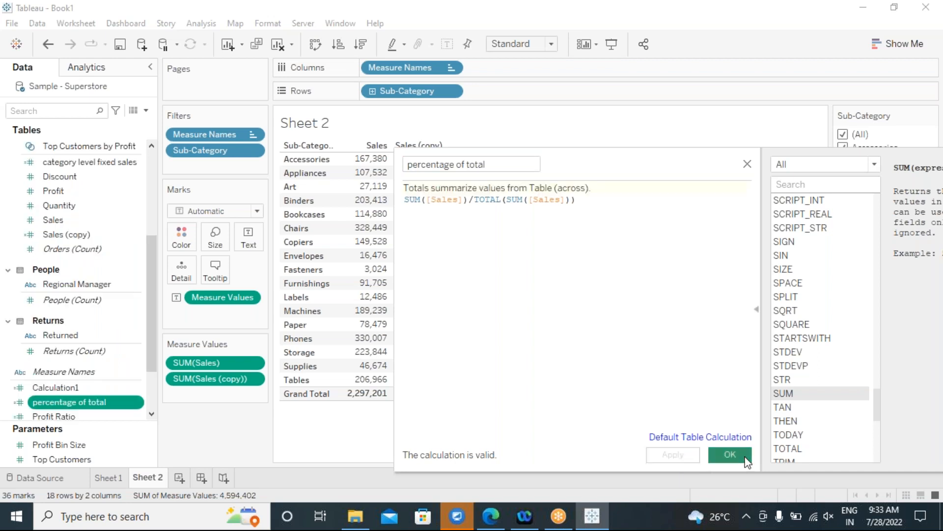
left_click(742, 459)
Add percentage of total as a column, format it as 2-decimal Percentage, and clear the filter selection.
mouse_move(49, 402)
left_mouse_down()
mouse_move(170, 412)
mouse_move(179, 394)
mouse_move(169, 389)
left_mouse_up()
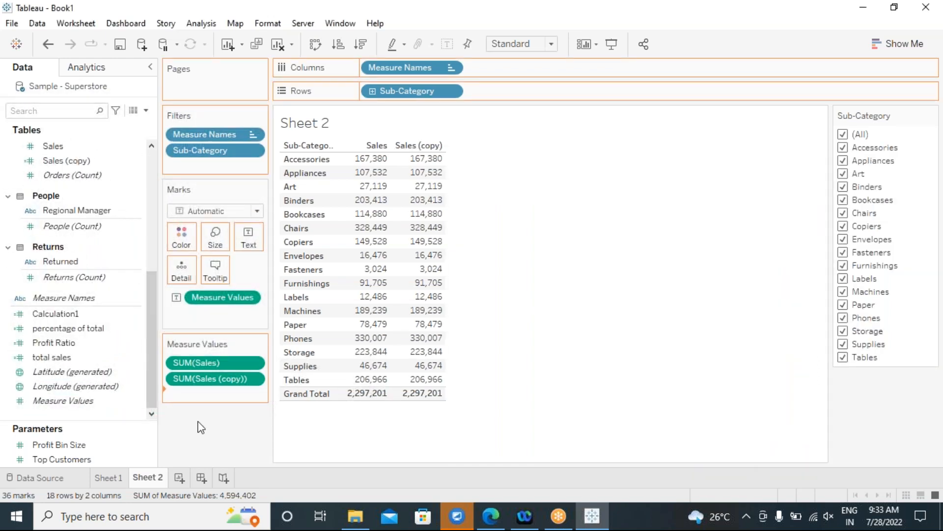
left_click_drag(200, 426, 263, 417)
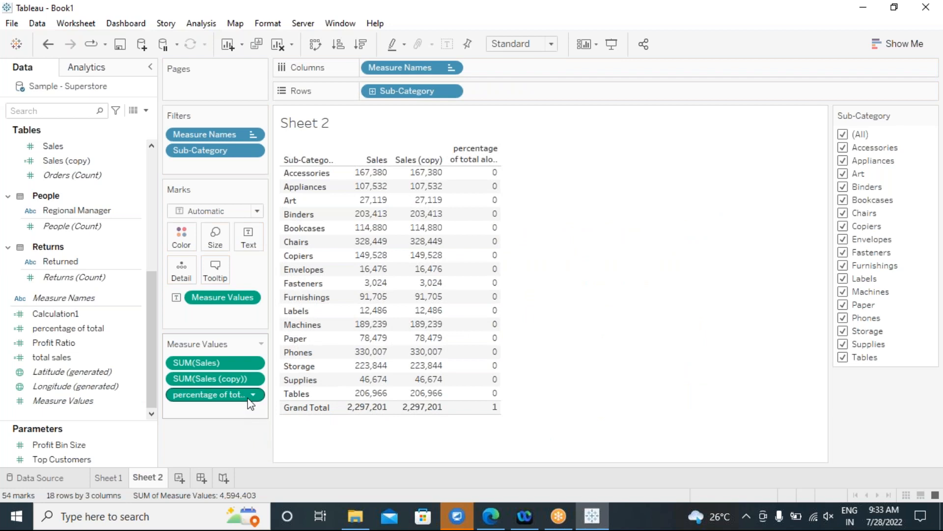
left_click(137, 331)
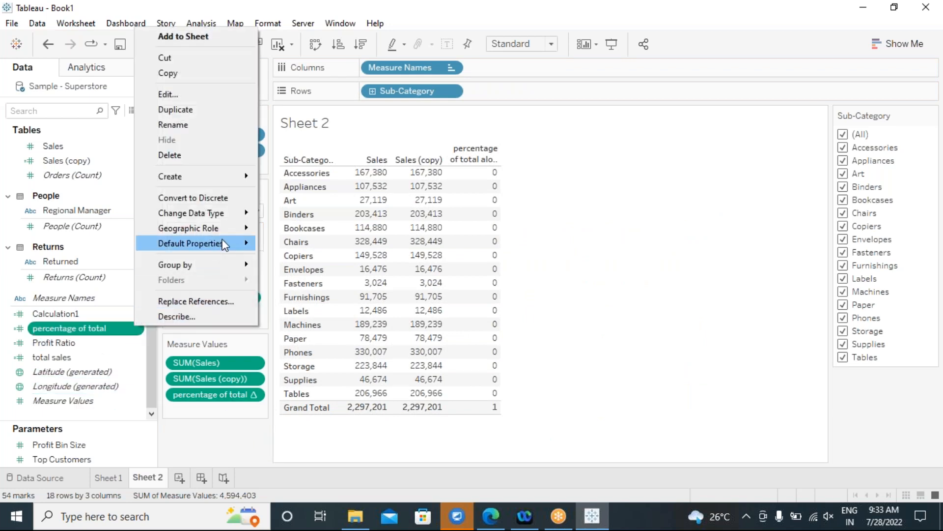
mouse_move(226, 244)
left_click(311, 273)
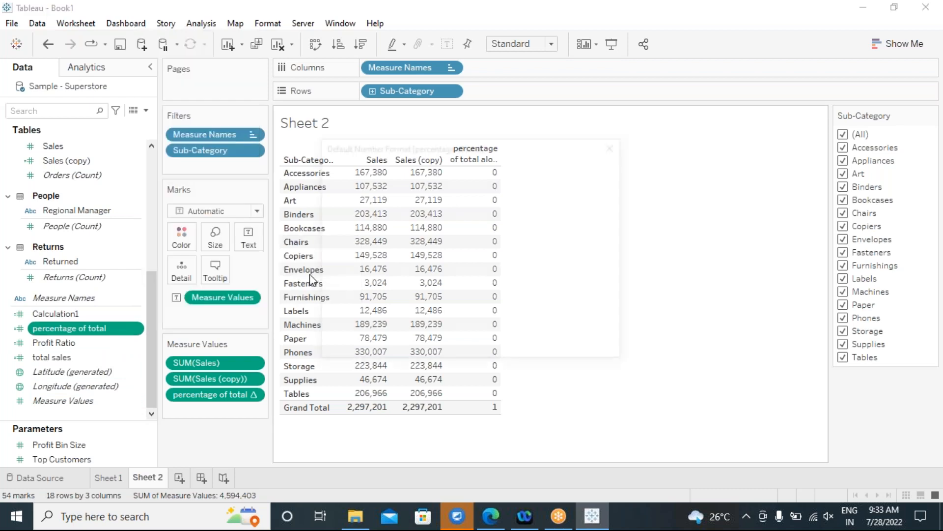
left_click(356, 229)
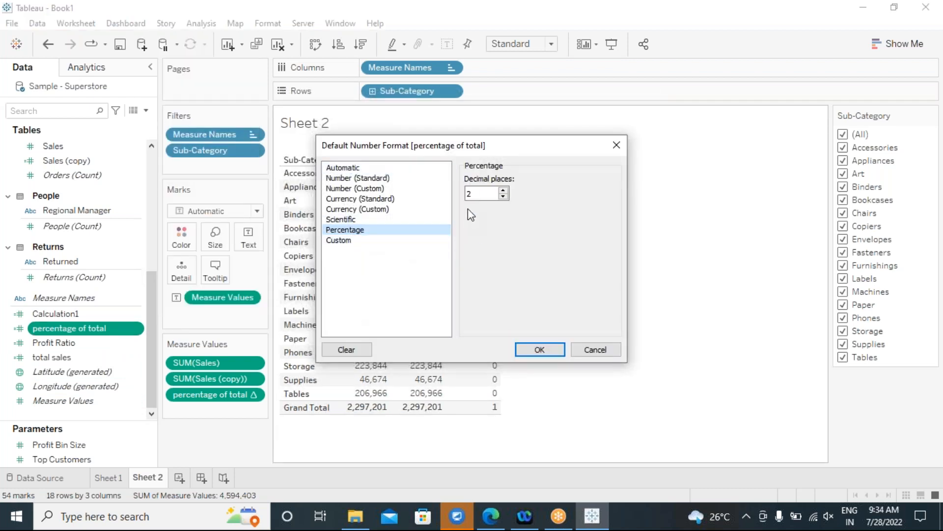
left_click(542, 351)
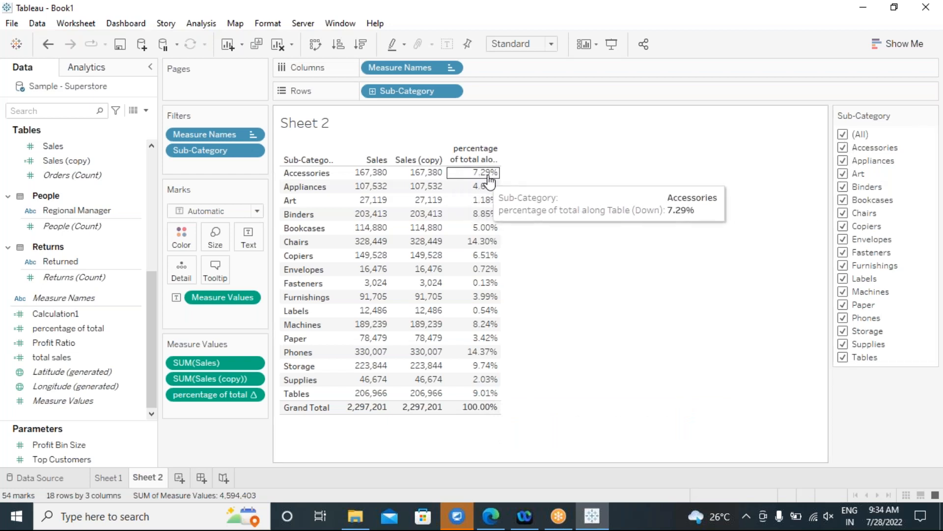
left_click(843, 135)
left_click(843, 147)
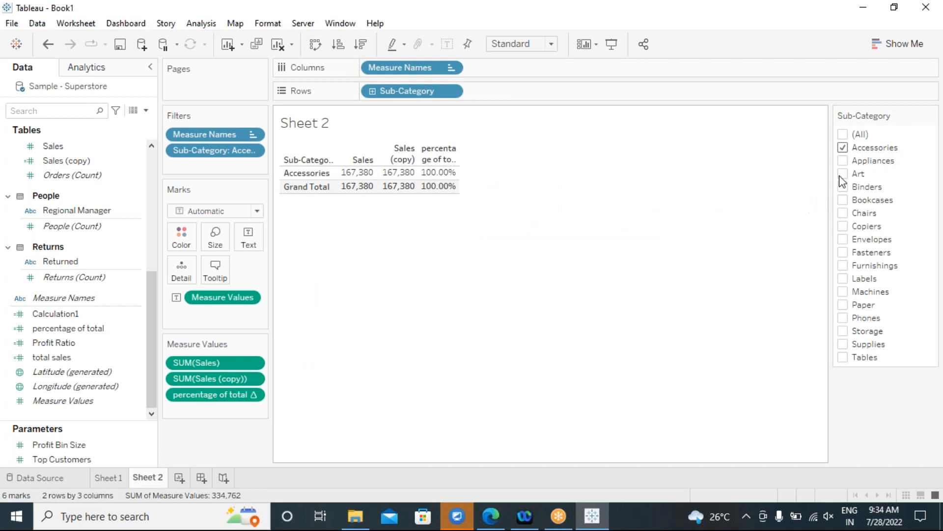
left_click(843, 160)
mouse_move(435, 177)
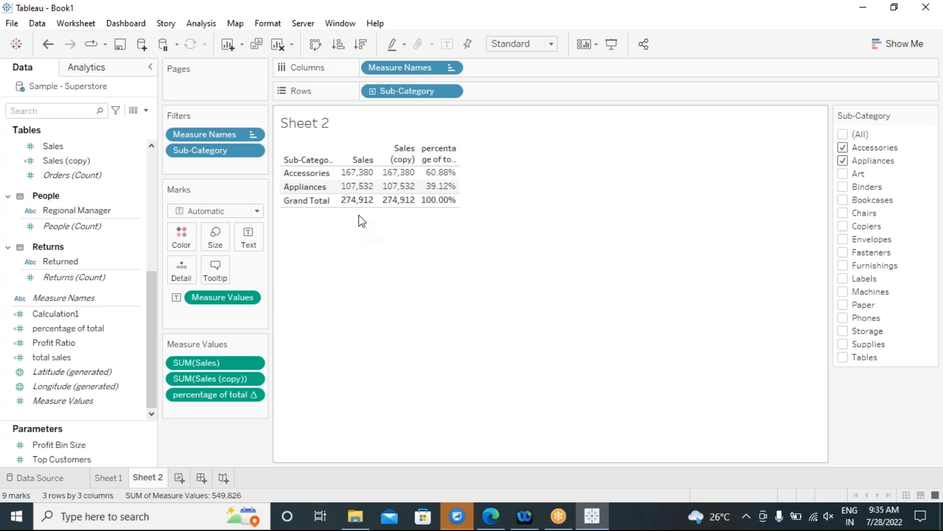
mouse_move(357, 187)
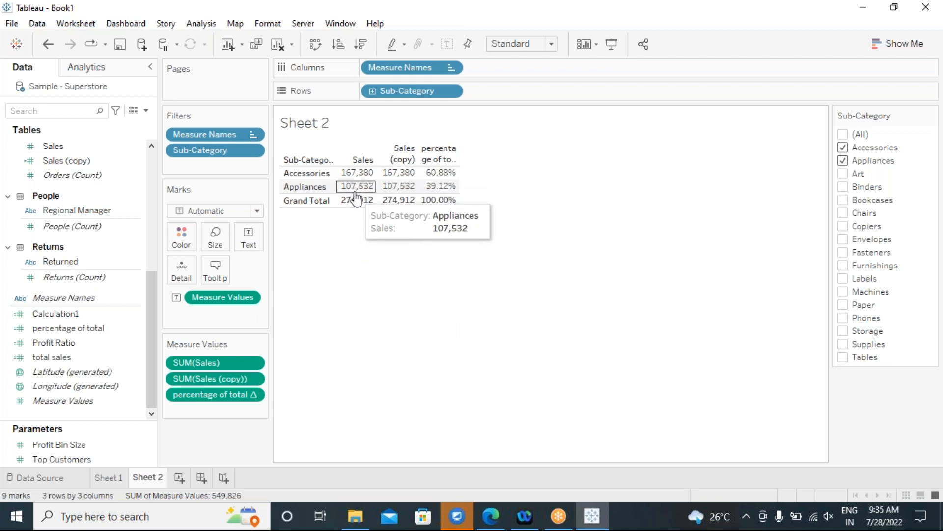
mouse_move(351, 205)
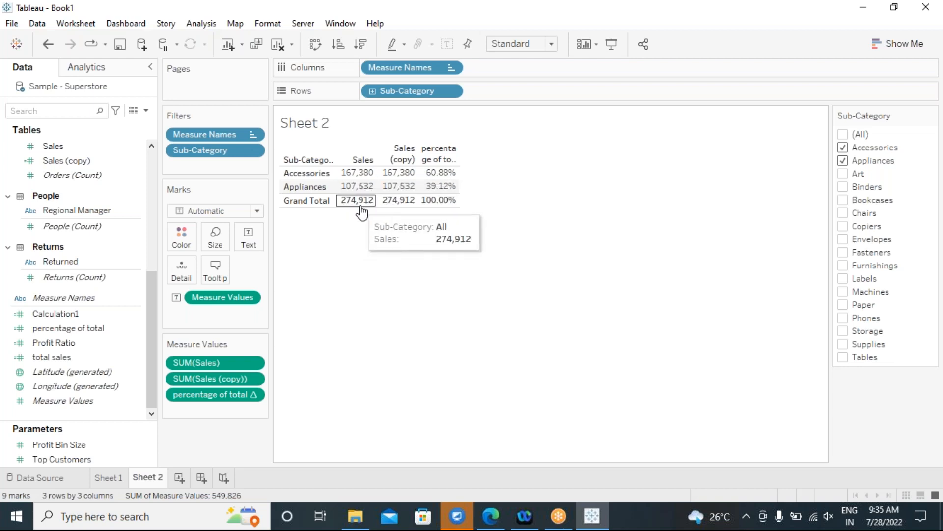
mouse_move(440, 179)
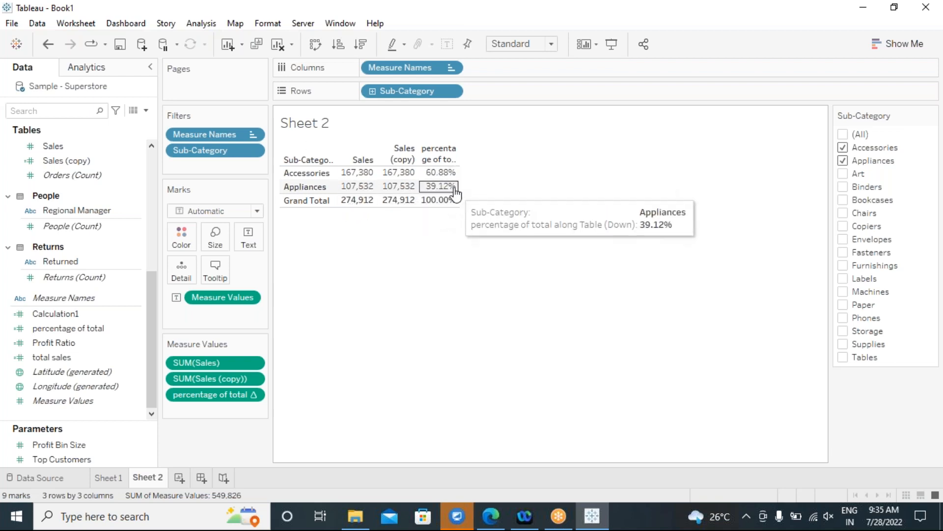
mouse_move(439, 208)
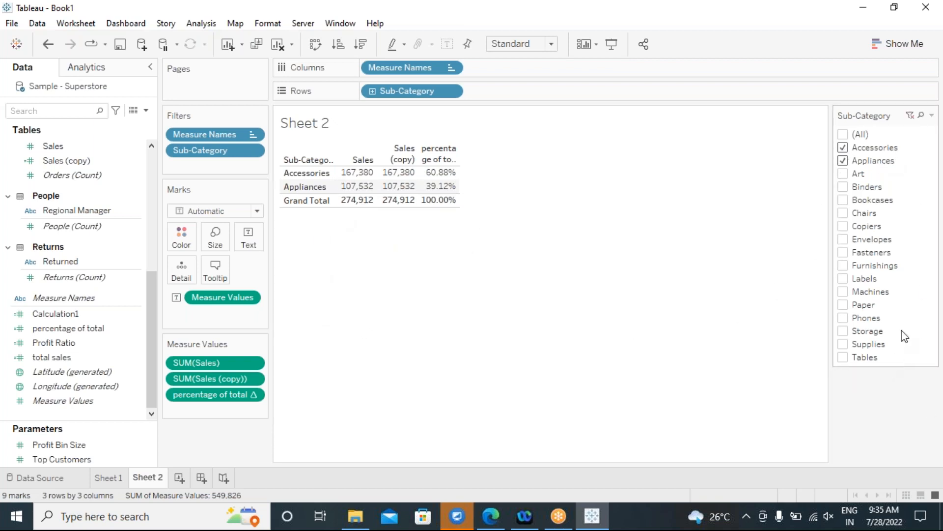
left_click(843, 161)
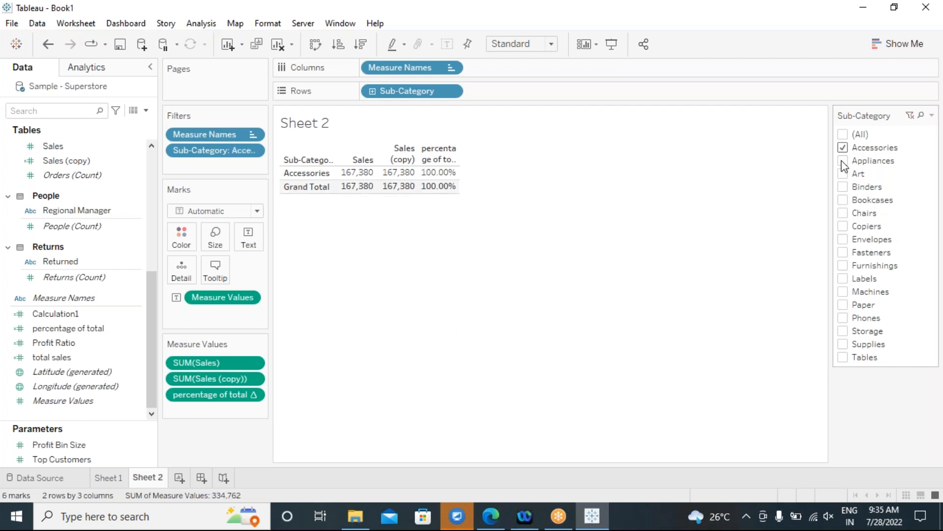
left_click(843, 134)
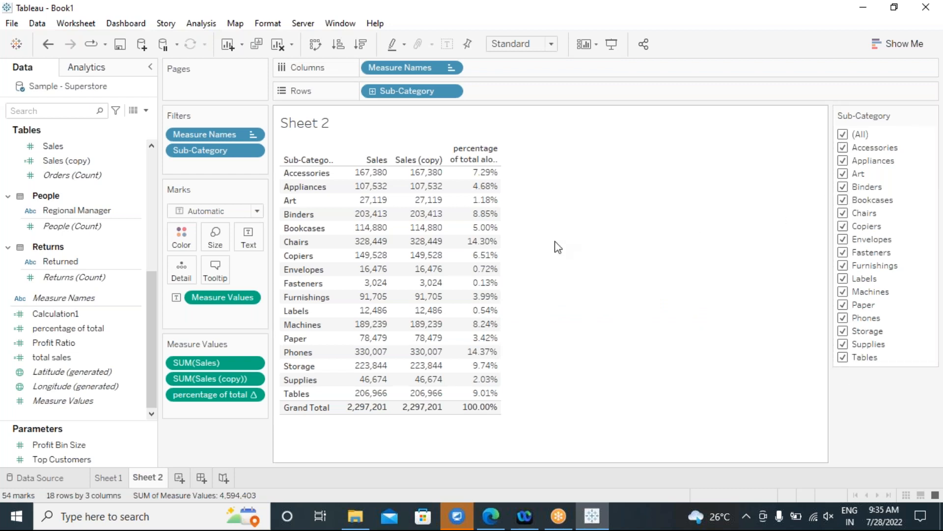
Open a new calculated field with the draft name 'fixed'.
left_click(199, 23)
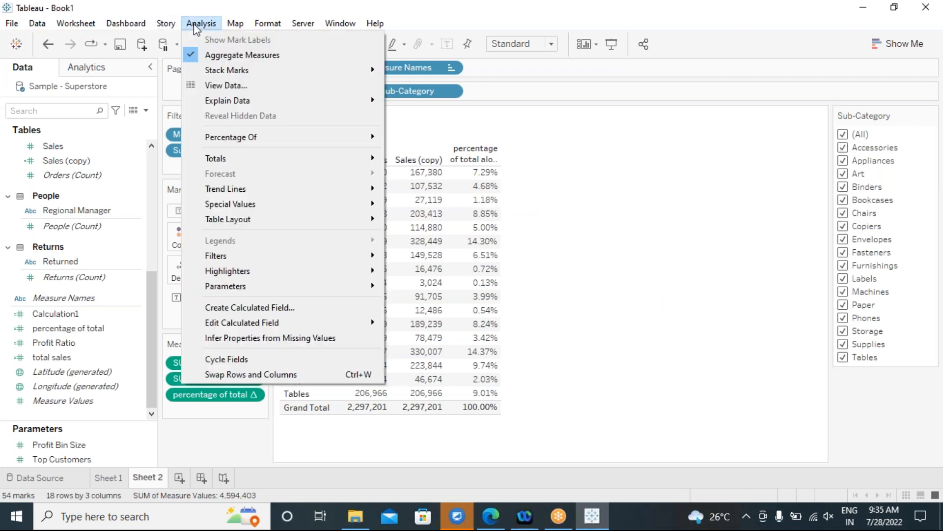
left_click(303, 307)
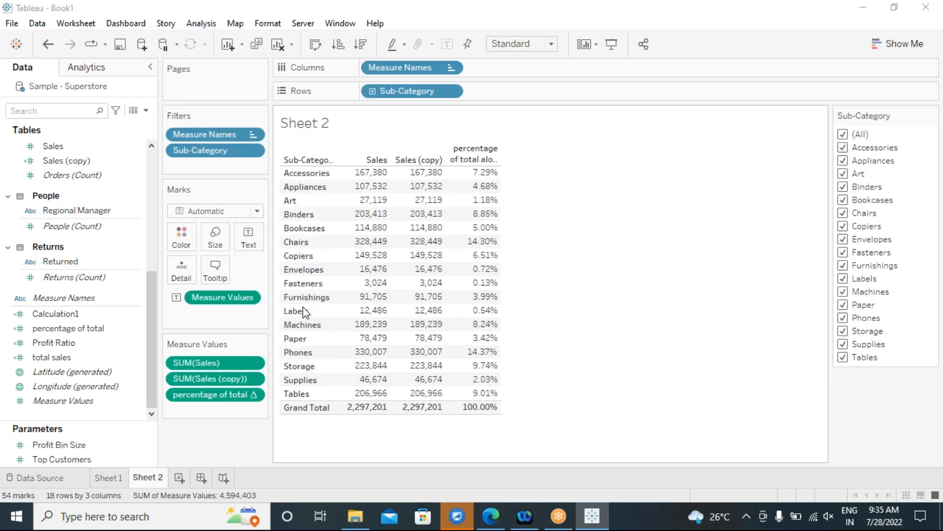
left_click_drag(432, 164, 483, 248)
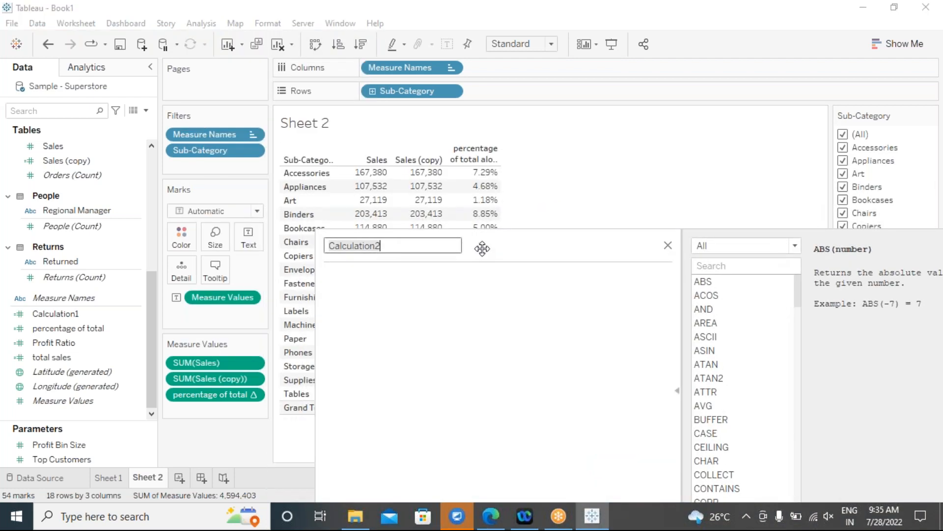
type("fixed")
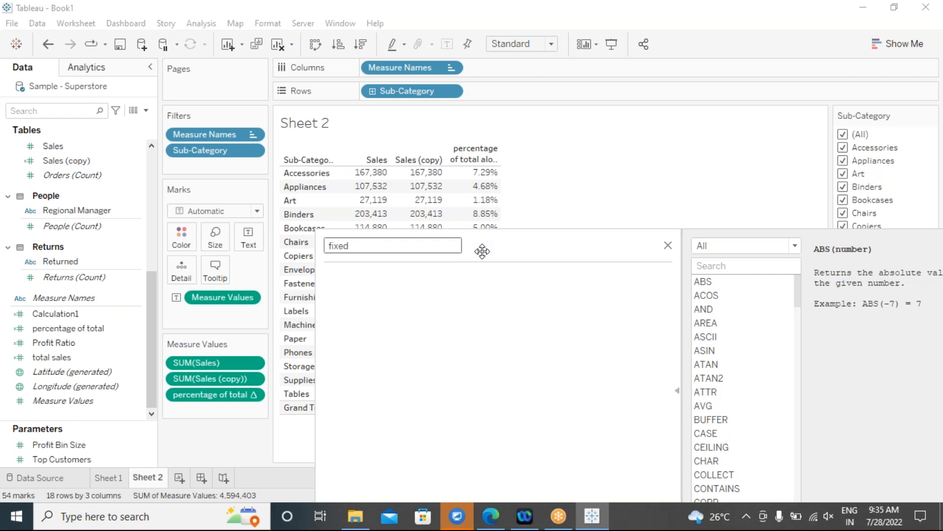
left_click_drag(483, 248, 501, 197)
Draft the LOD formula as {fixed [Sub-Category] : TOTAL(...).
left_click(424, 262)
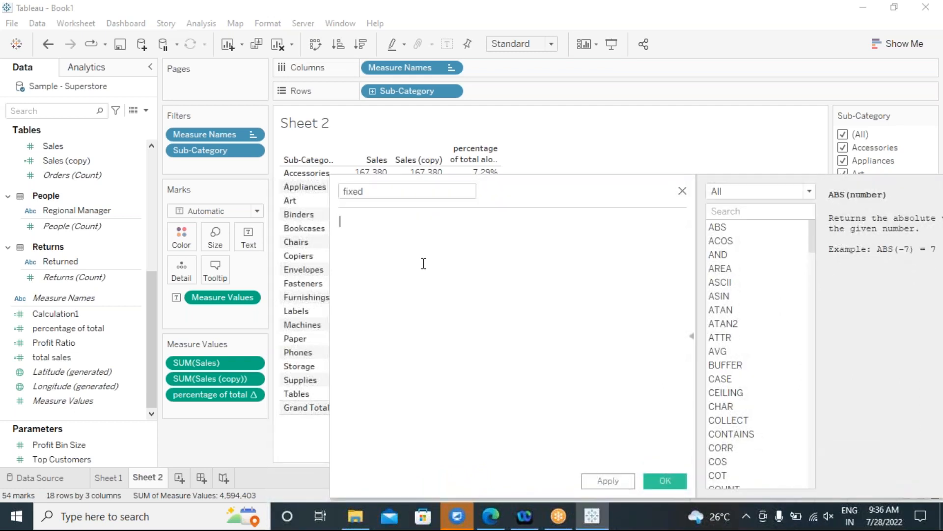
type("fixed")
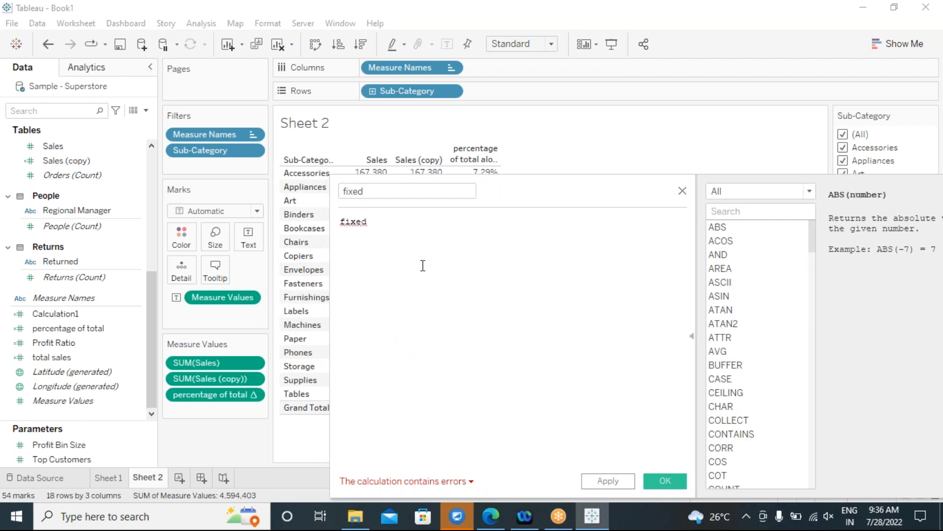
key("Home")
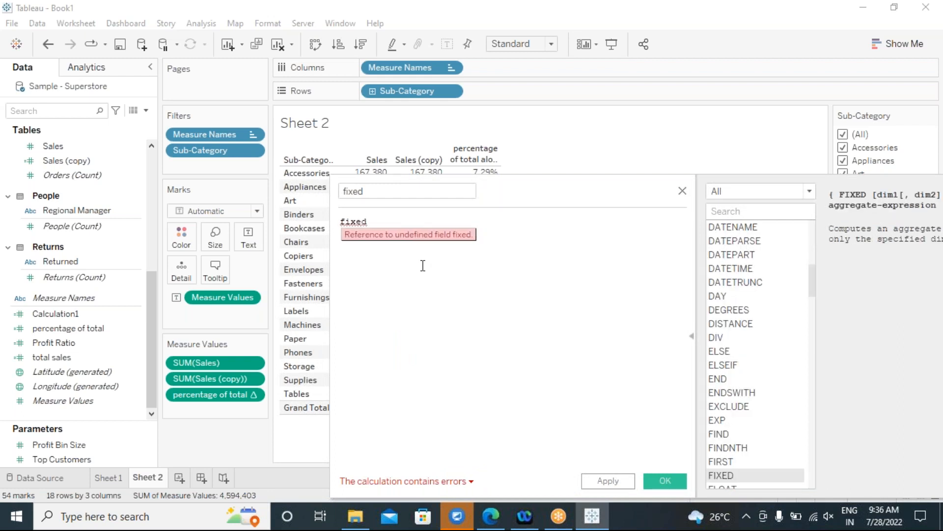
type("{")
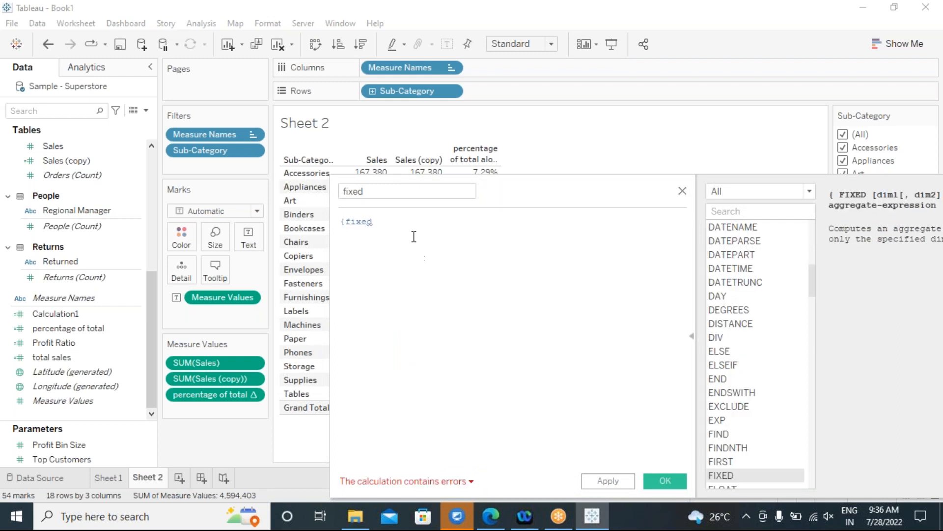
left_click_drag(513, 185, 691, 187)
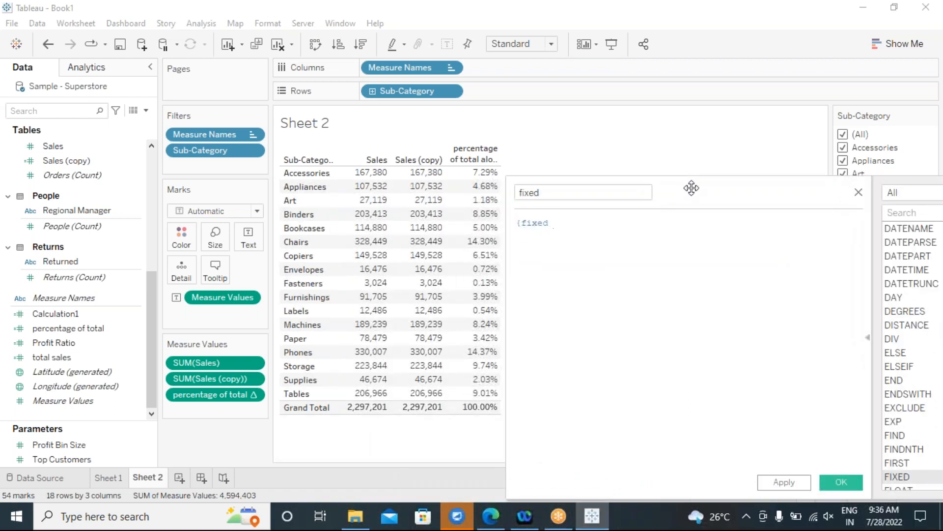
type("sub")
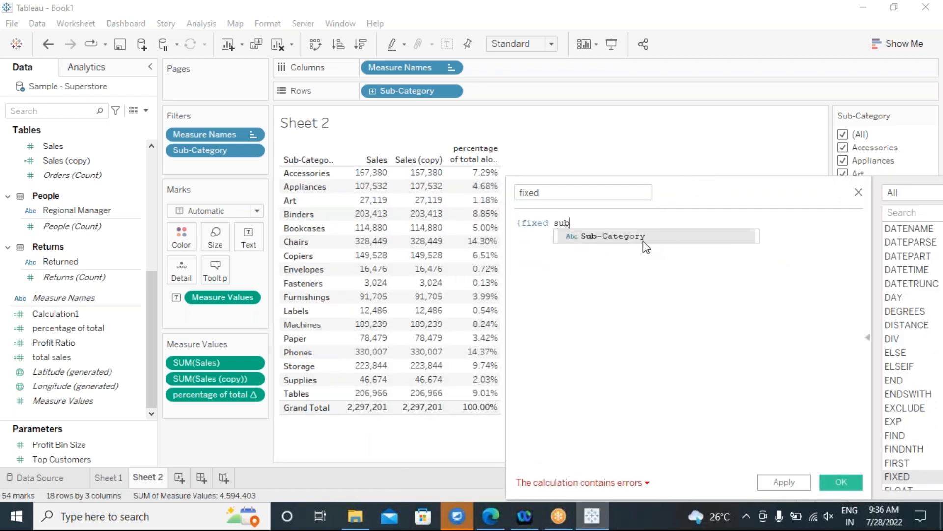
left_click(644, 242)
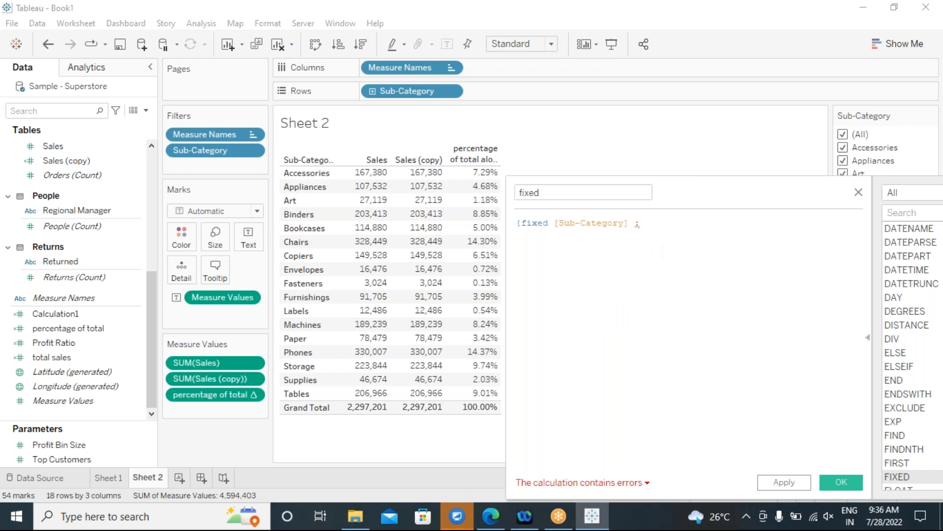
type(": tot")
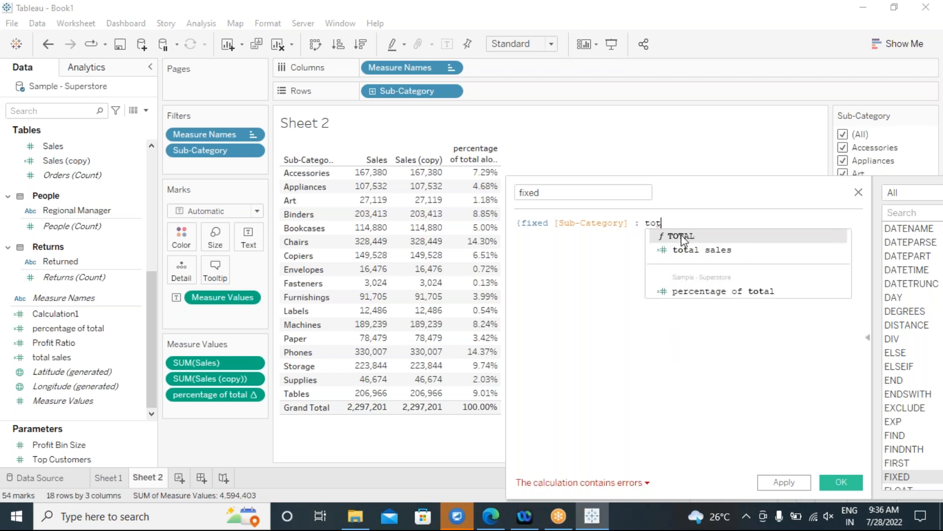
double_click(683, 238)
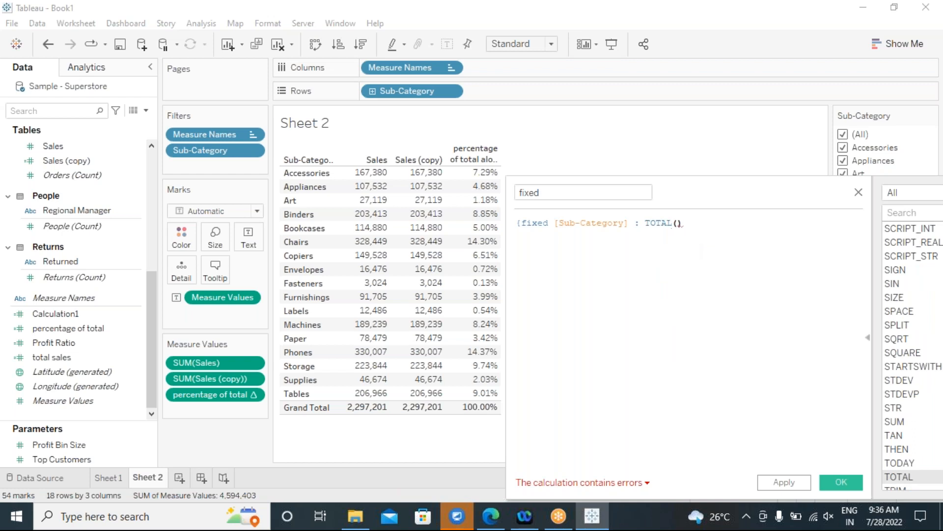
Replace TOTAL with SUM([Sales]), close the brace, and drop the Sub-Category dimension.
key("BackSpace")
key("BackSpace")
key("BackSpace")
key("BackSpace")
key("BackSpace")
type("sum")
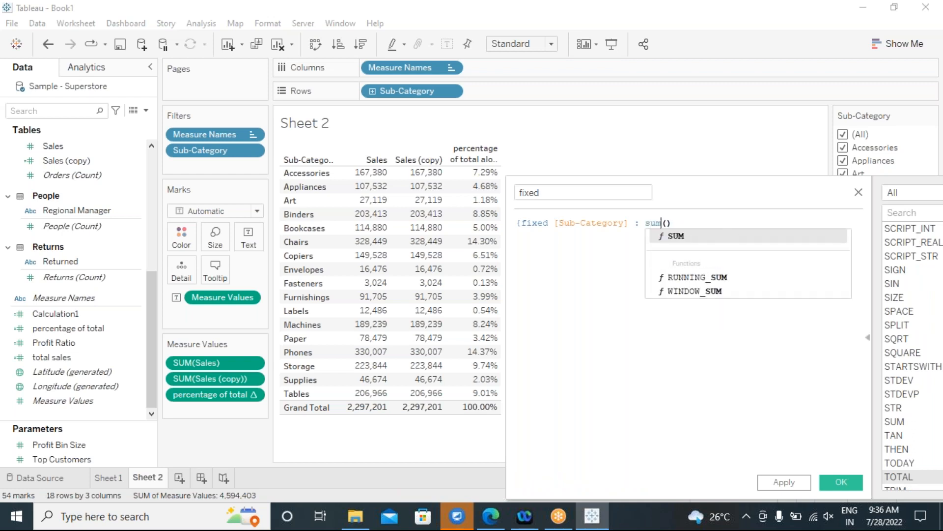
left_click(683, 238)
left_click(669, 223)
type("sa")
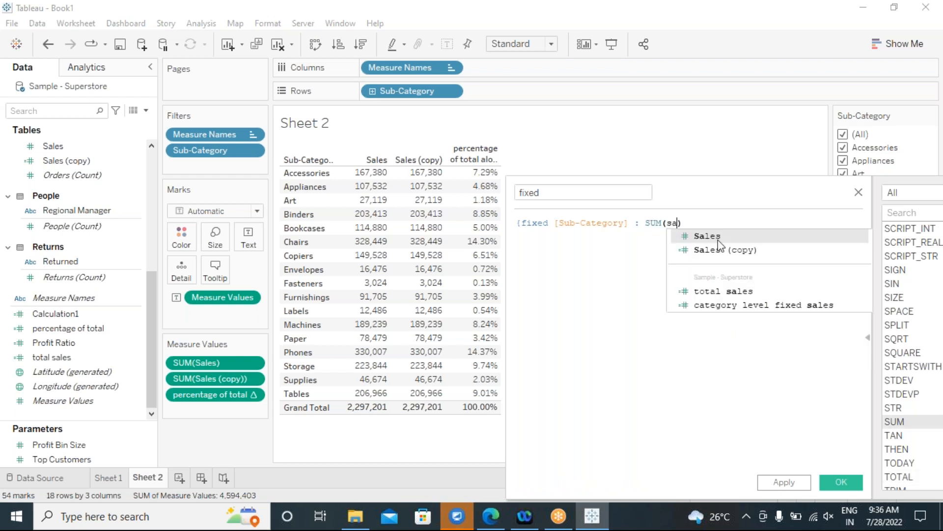
left_click(720, 237)
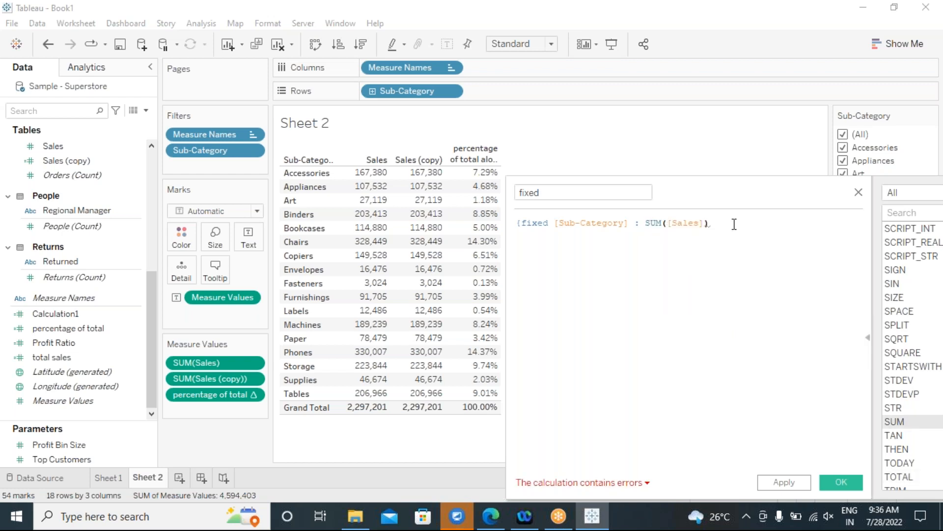
type("}")
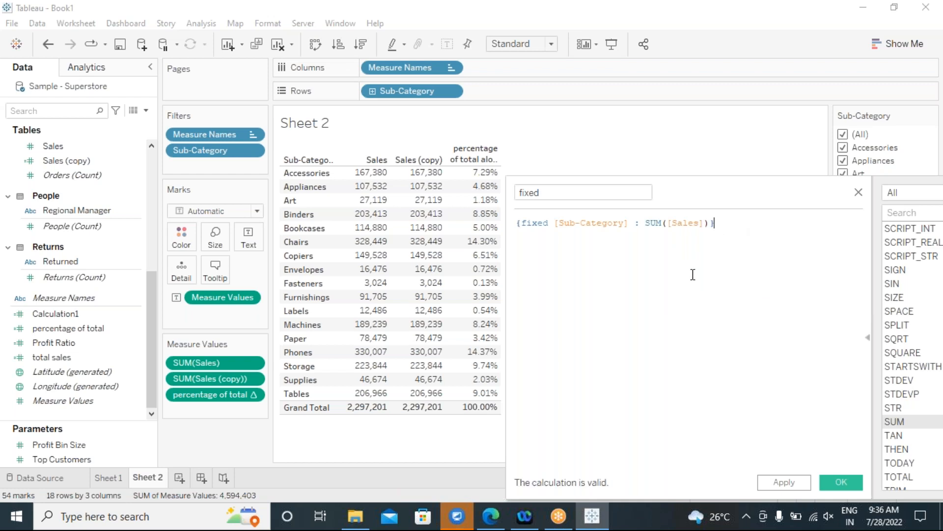
left_click(631, 225)
key("BackSpace")
key("BackSpace")
key("BackSpace")
key("BackSpace")
key("BackSpace")
key("BackSpace")
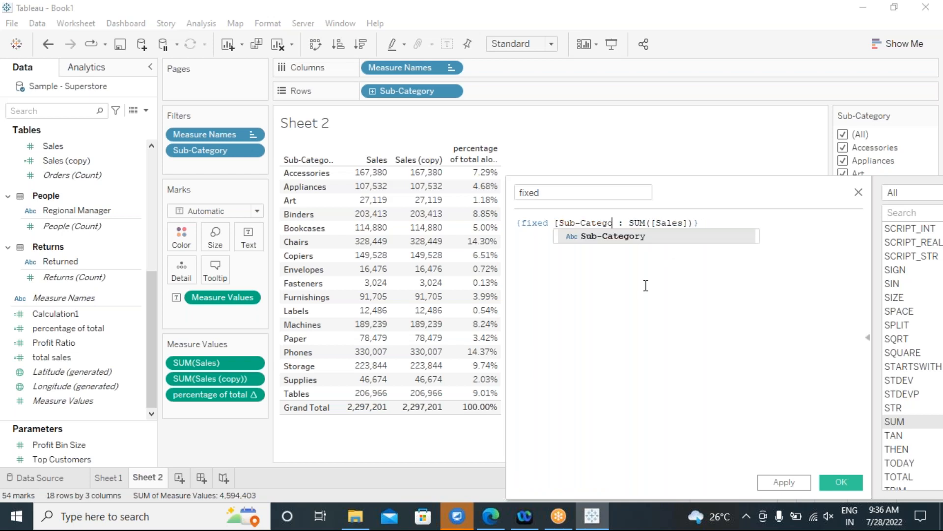
key("BackSpace")
key("BackSpace")
key("BackSpace")
key("BackSpace")
key("BackSpace")
key("BackSpace")
key("BackSpace")
key("BackSpace")
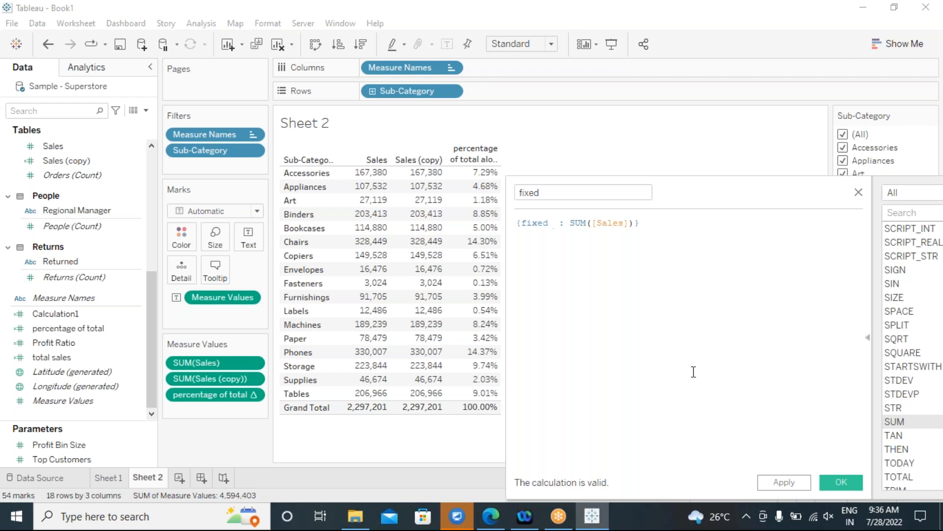
Rename the field 'fixed total sales' and save it.
left_click(579, 190)
type("fixed t")
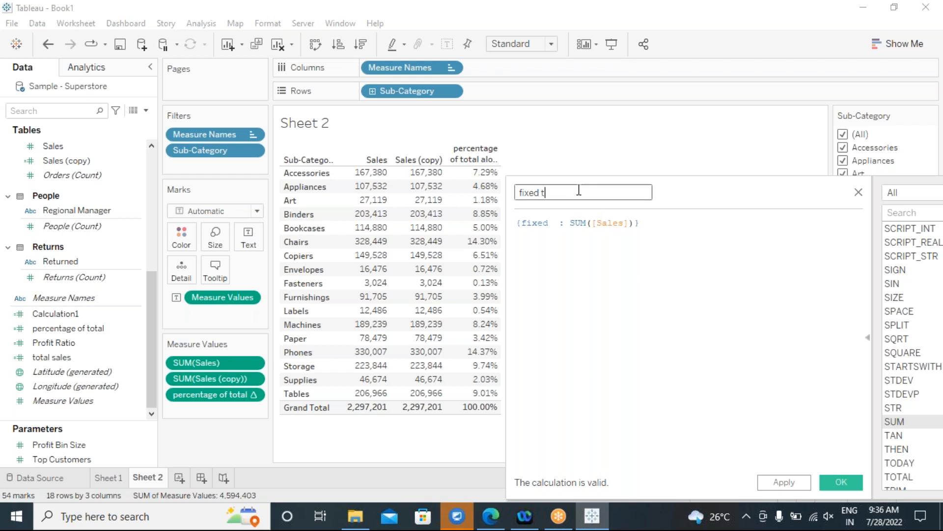
type("otal sales")
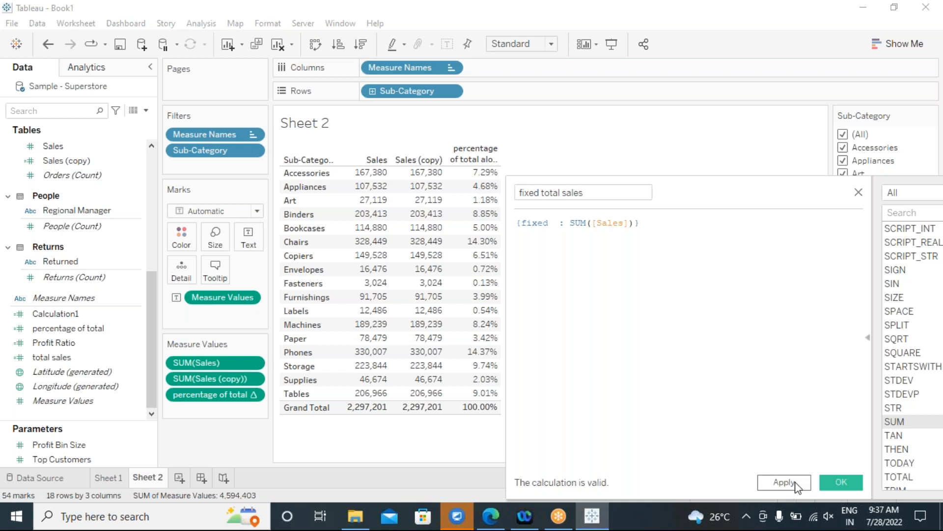
left_click(841, 482)
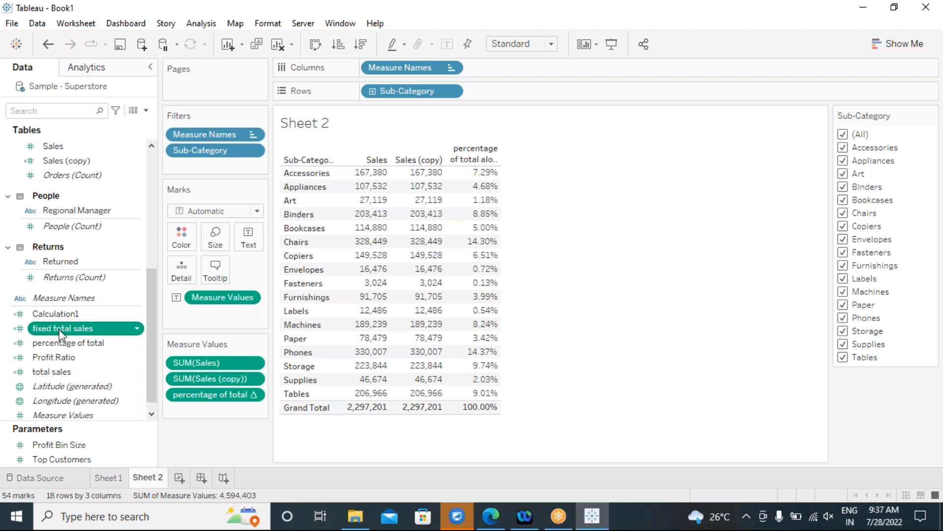
Create a new calculated field and name it fixed gtotal sales.
left_click(201, 23)
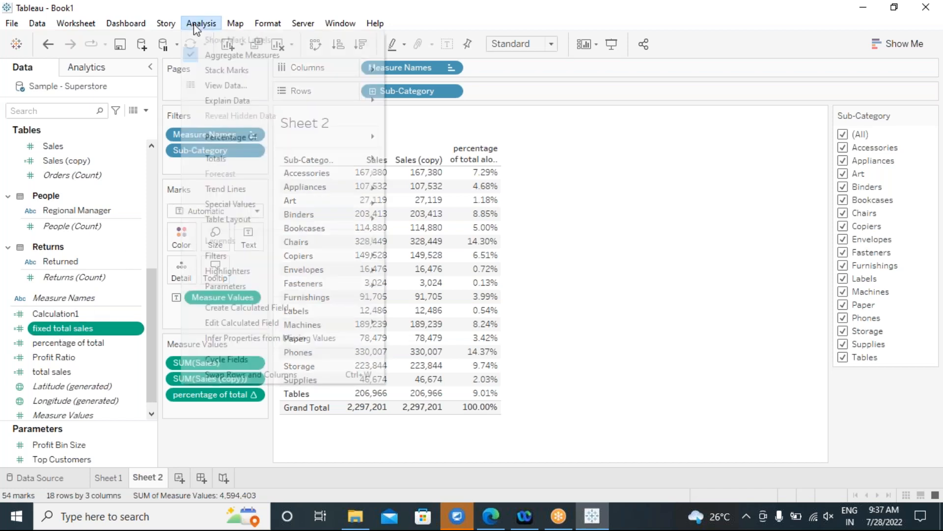
left_click(243, 308)
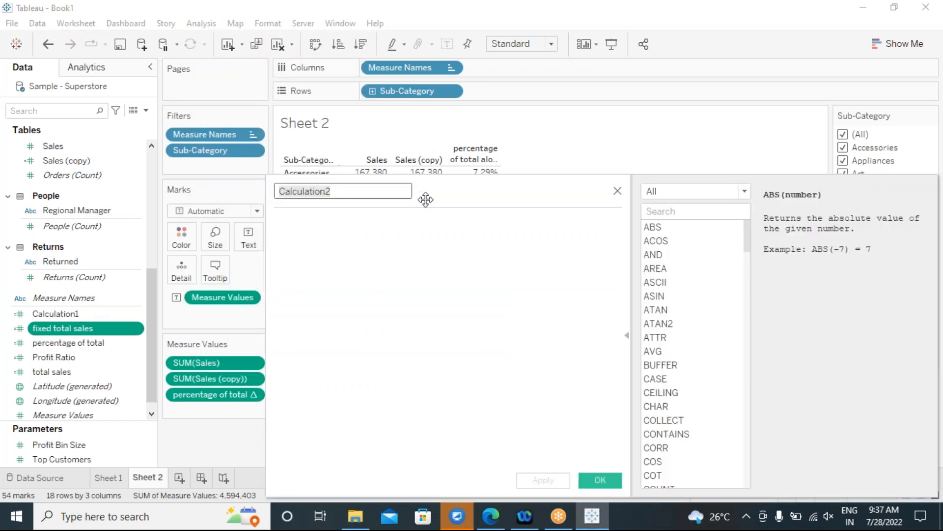
left_click_drag(482, 198, 552, 196)
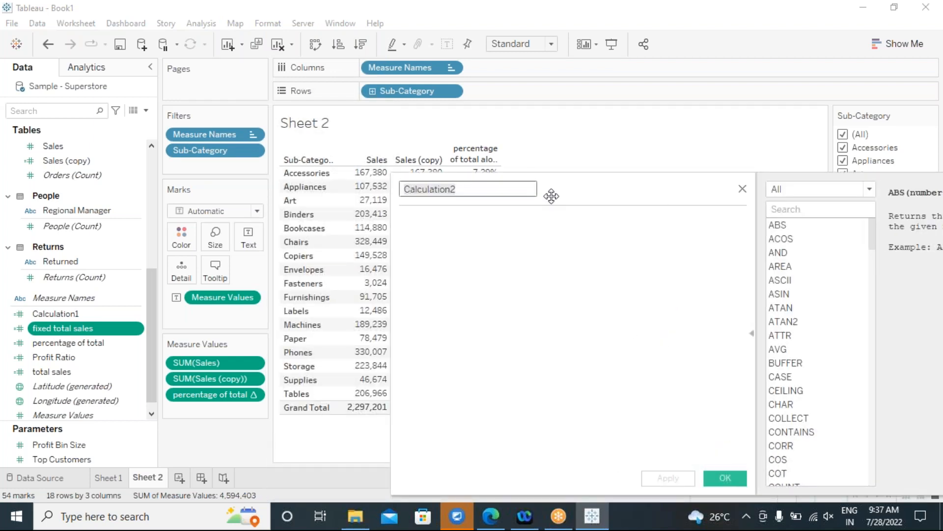
type("fixes")
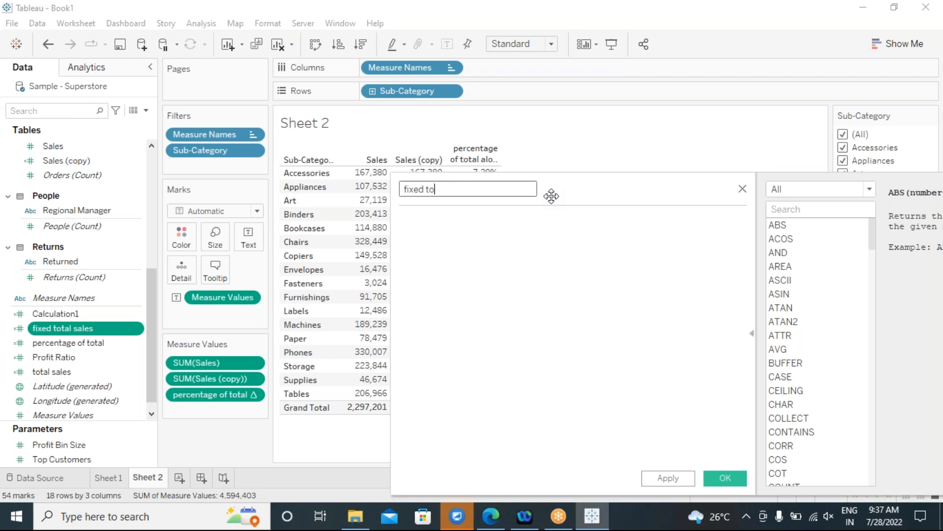
type(" total sal")
type("g")
Enter the formula SUM([Sales]) / [fixed total sales] in the calculation editor.
left_click(469, 266)
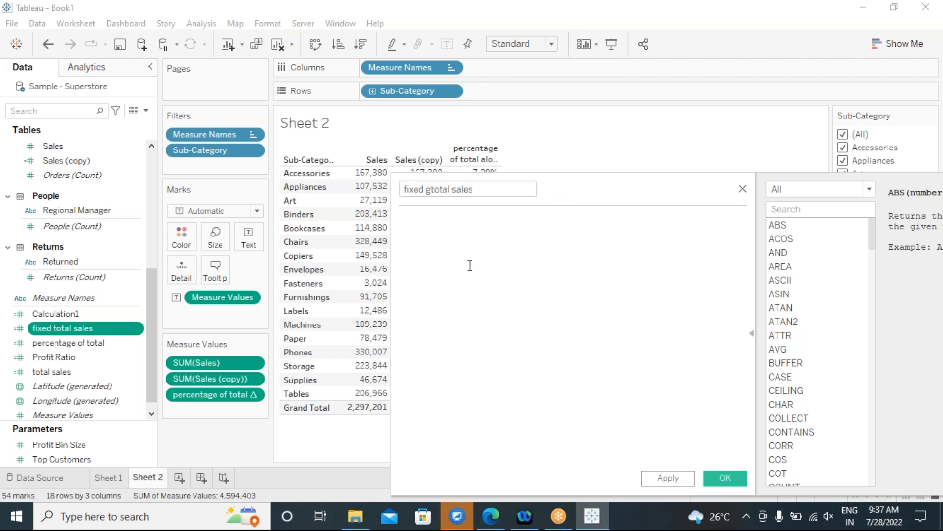
type("sum")
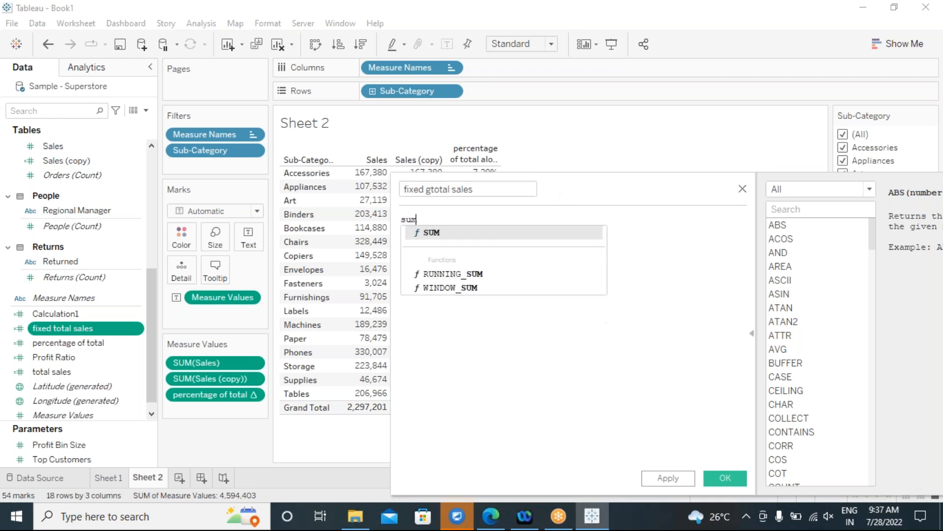
left_click(438, 235)
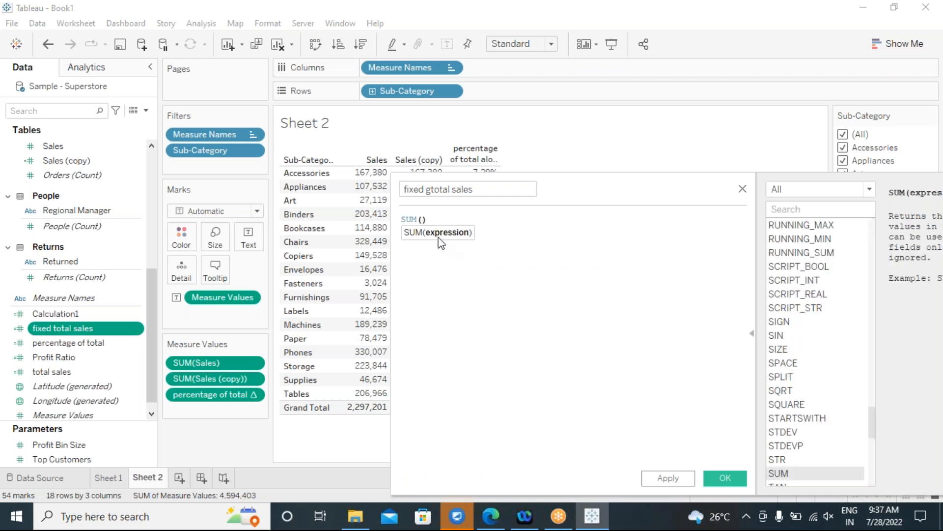
left_click_drag(88, 324, 540, 240)
left_click(428, 220)
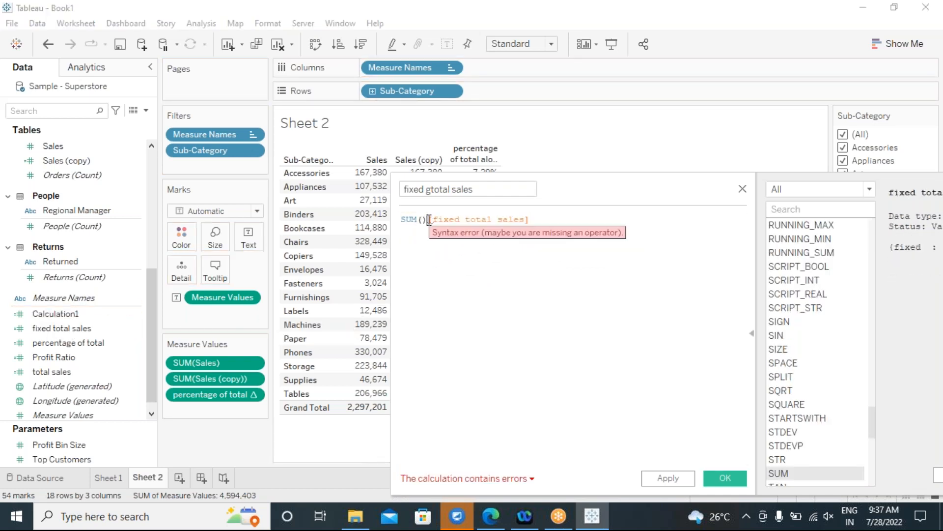
type("/")
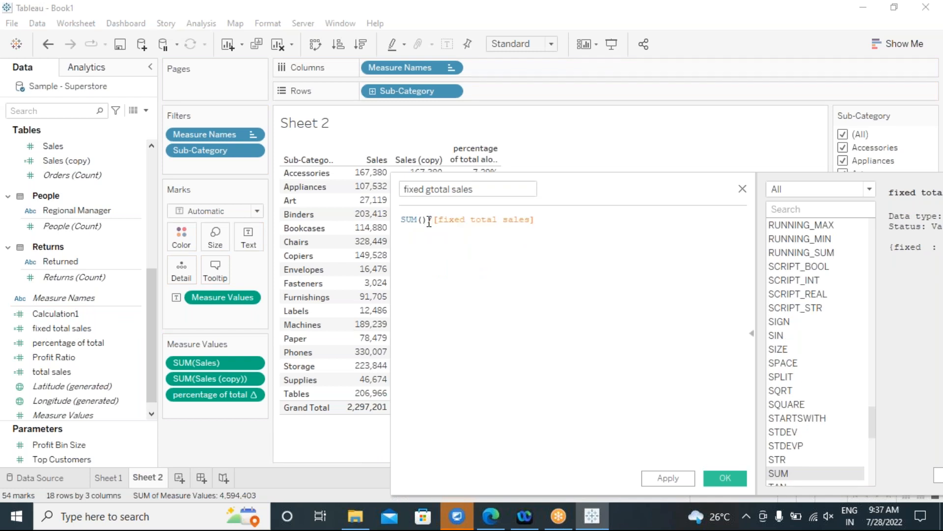
left_click(423, 219)
type("sa")
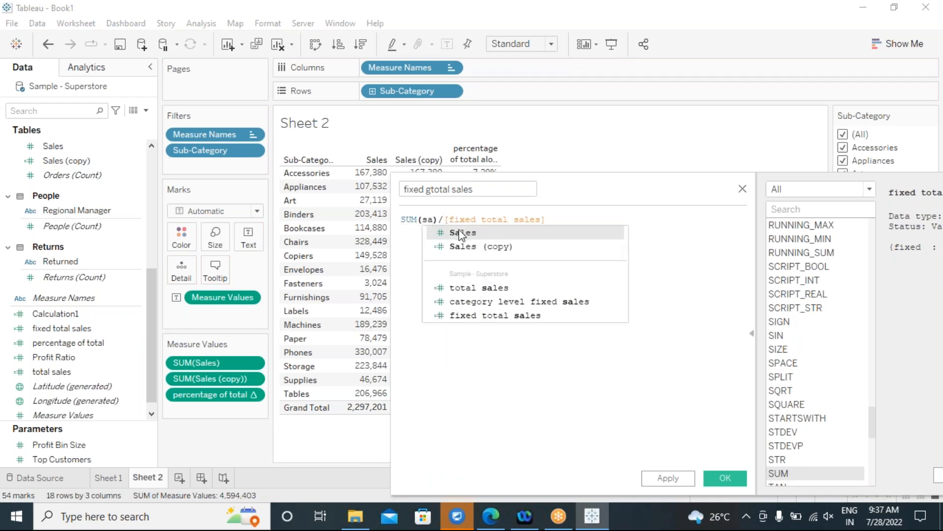
left_click(460, 233)
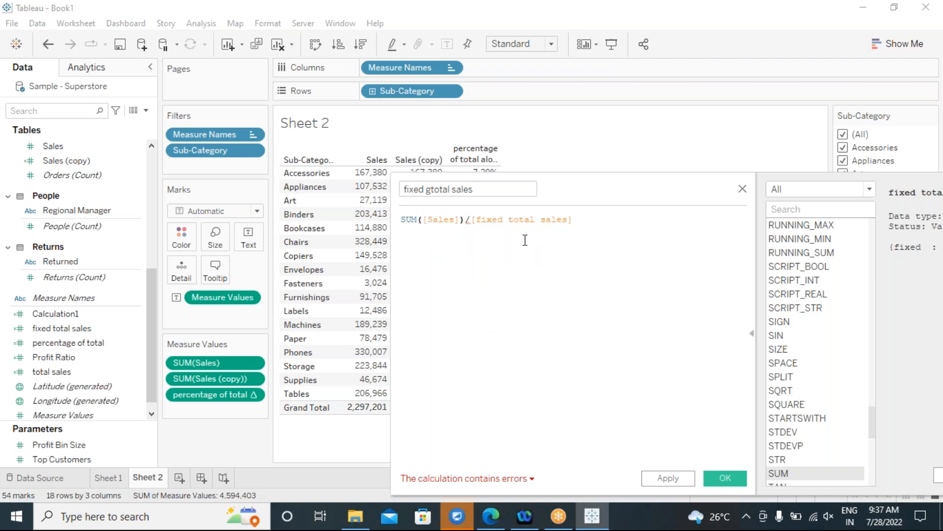
Fix the calculation error by wrapping fixed total sales in SUM(), then save the field.
left_click(532, 480)
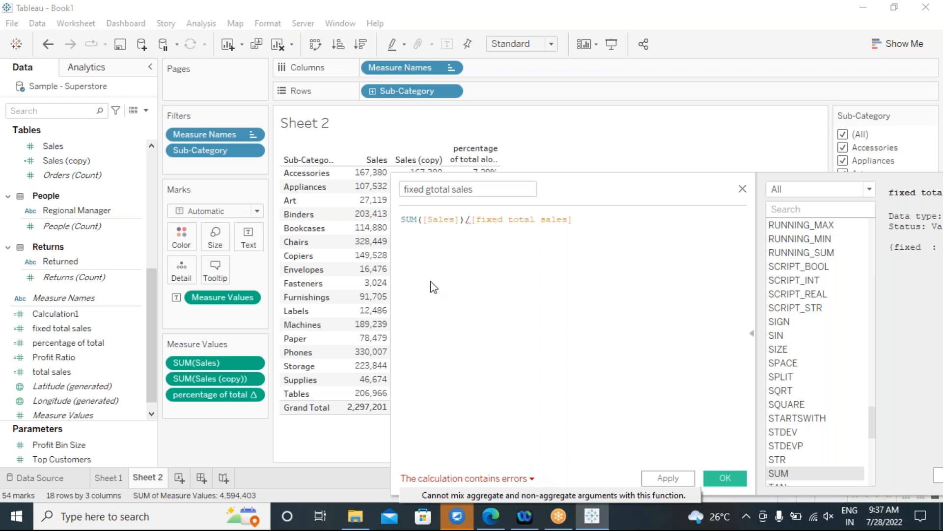
left_click(418, 220)
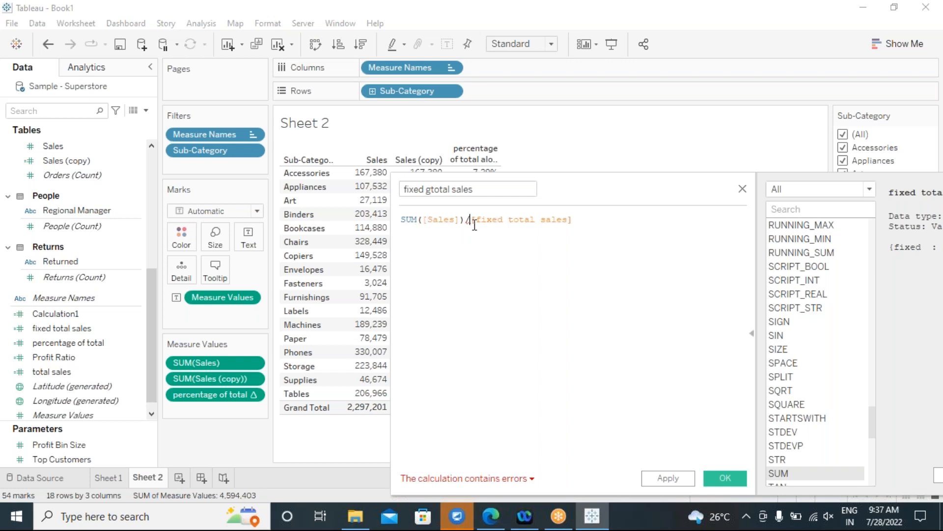
type("s")
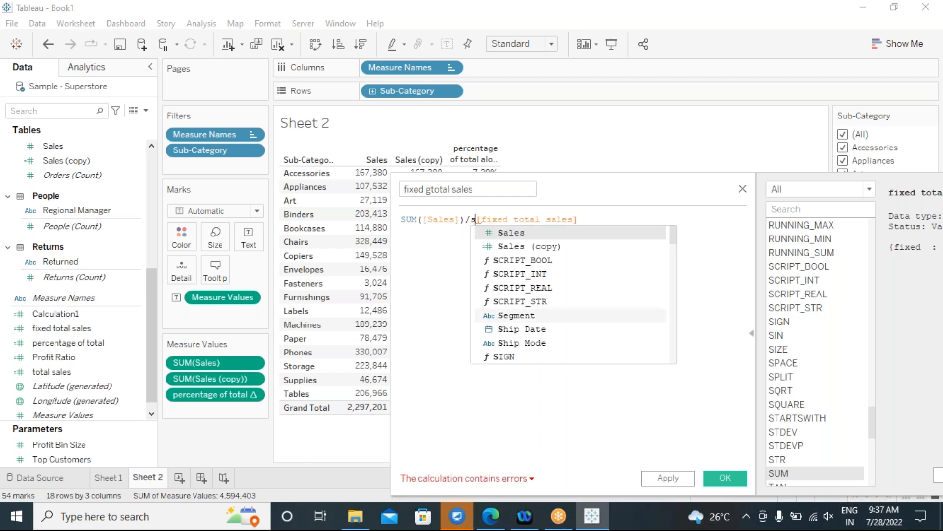
type("um(")
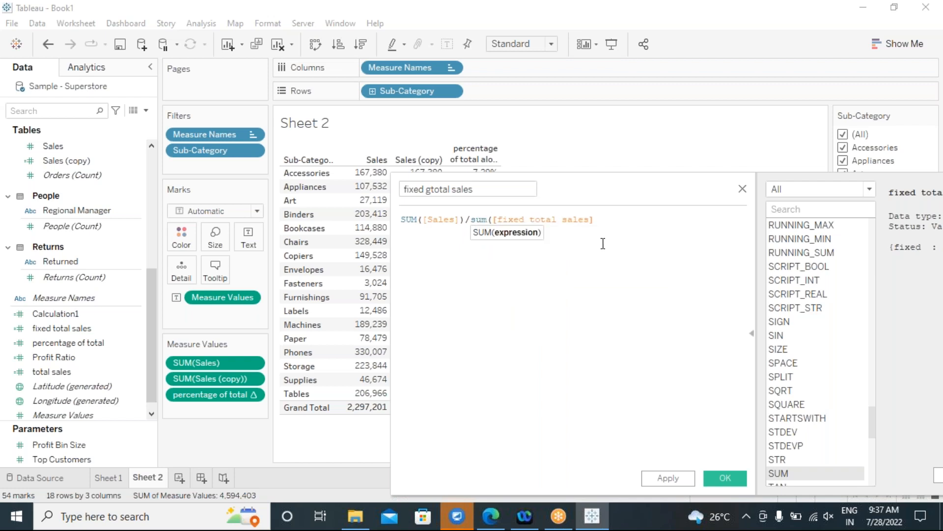
left_click(606, 229)
type(")")
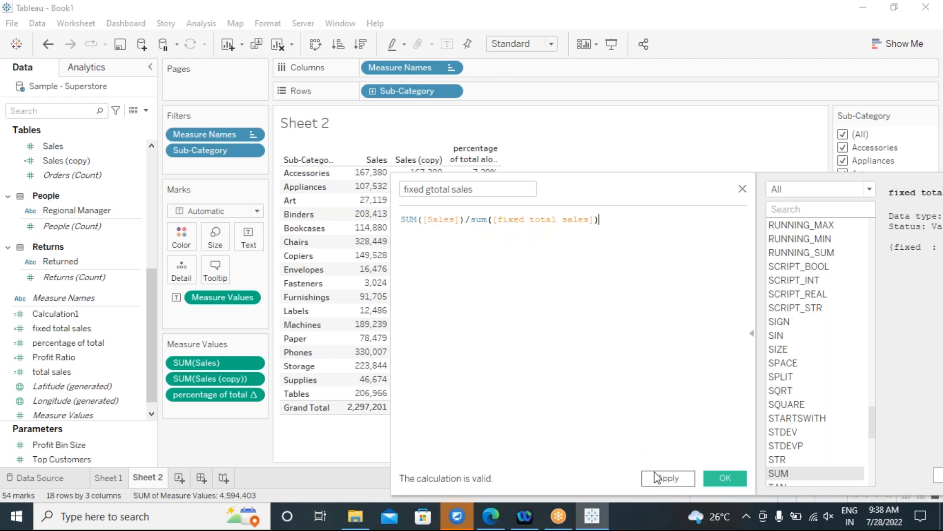
left_click(724, 477)
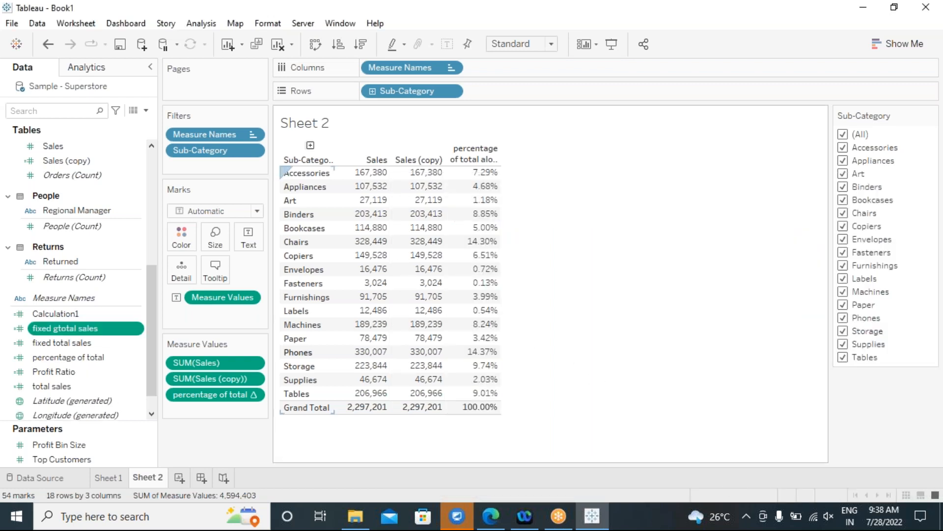
Add fixed gtotal sales to Measure Values as a new table column.
left_click_drag(81, 328, 203, 404)
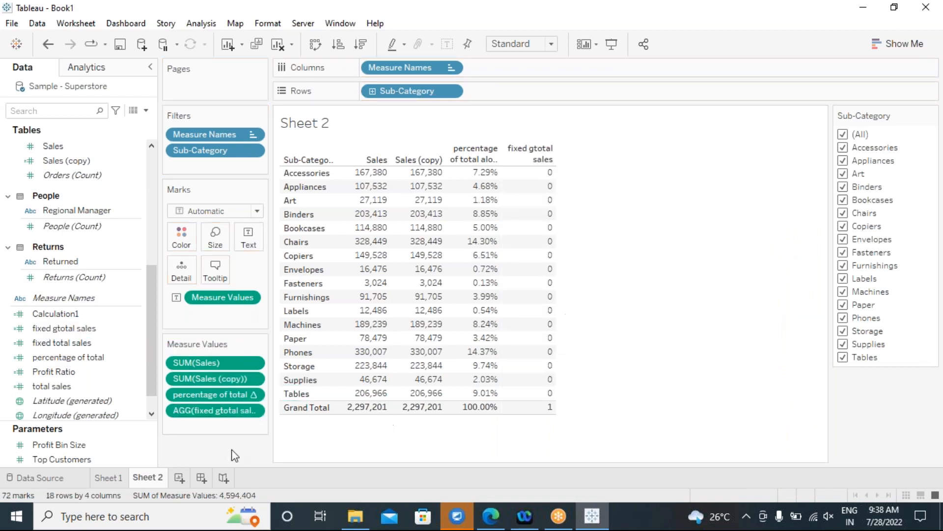
left_click(98, 328)
left_click(116, 374)
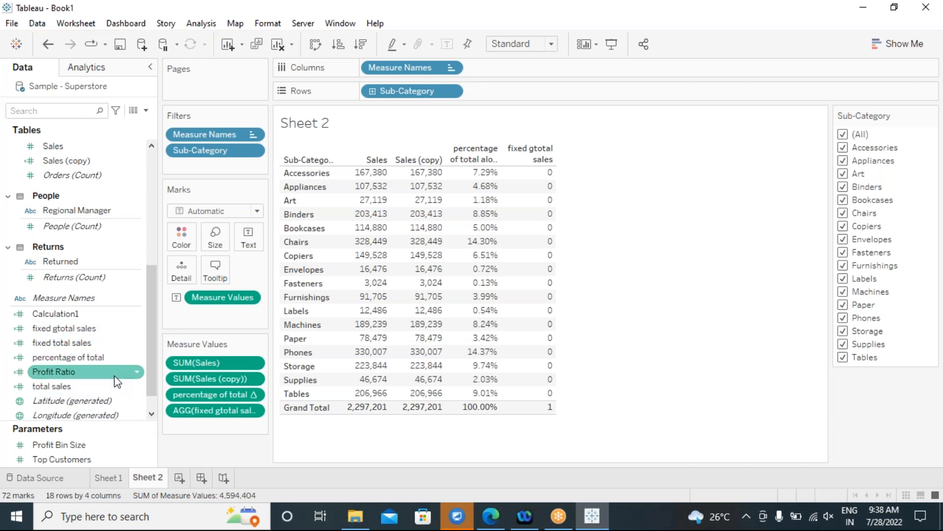
left_click(223, 412)
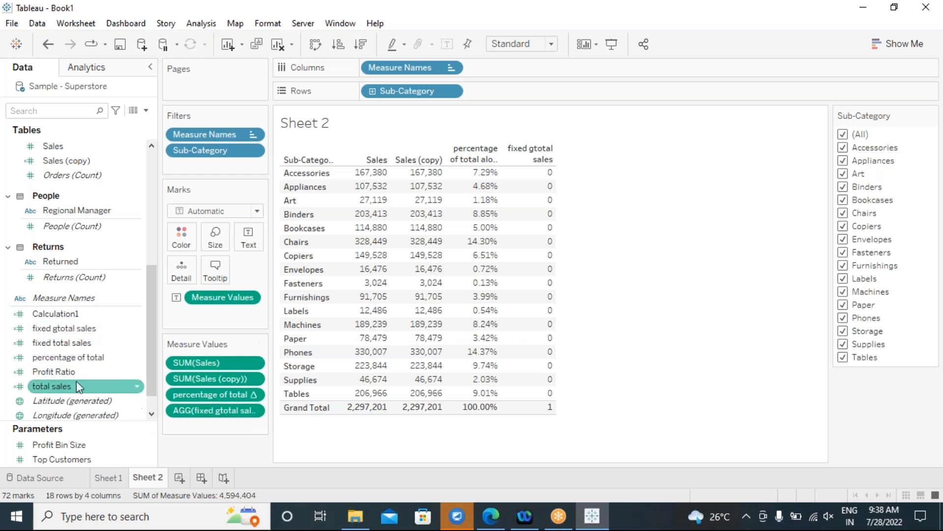
left_click(98, 343)
Set the default number format of fixed gtotal sales to Percentage.
left_click(128, 328)
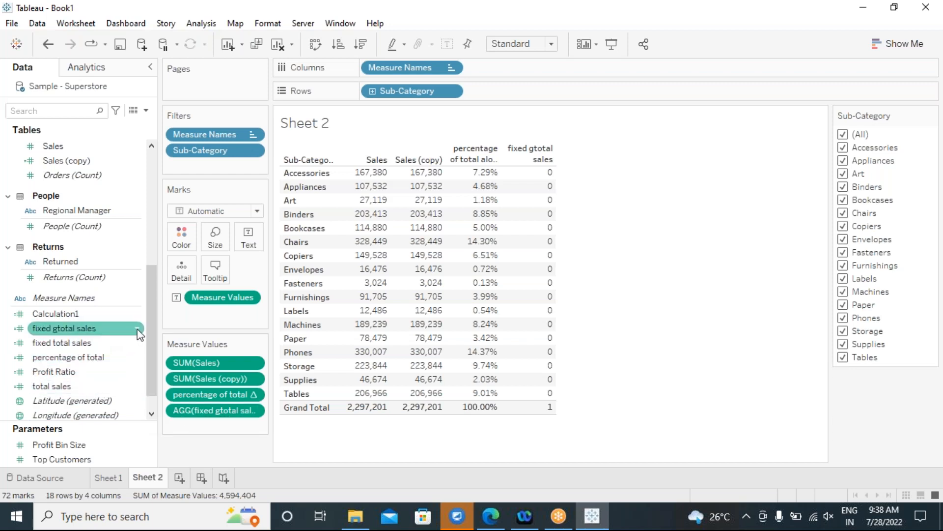
left_click(137, 328)
mouse_move(245, 246)
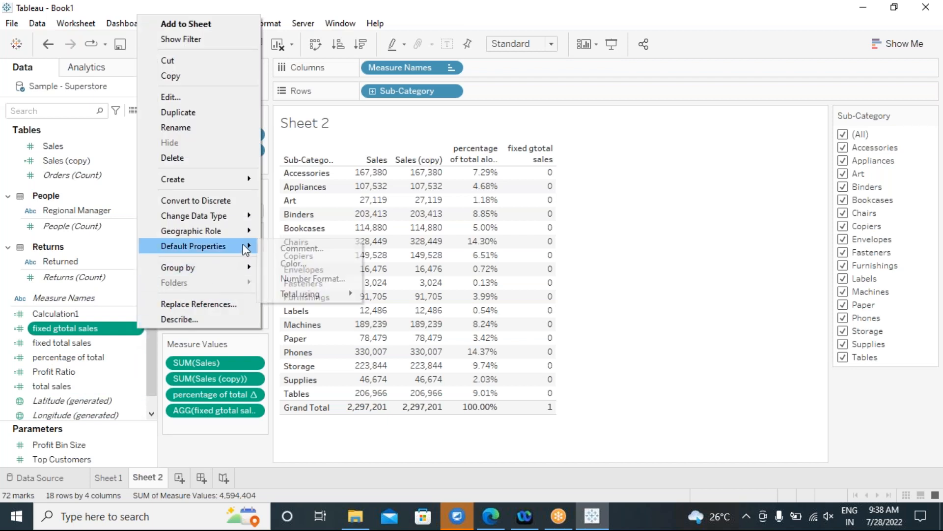
left_click(312, 278)
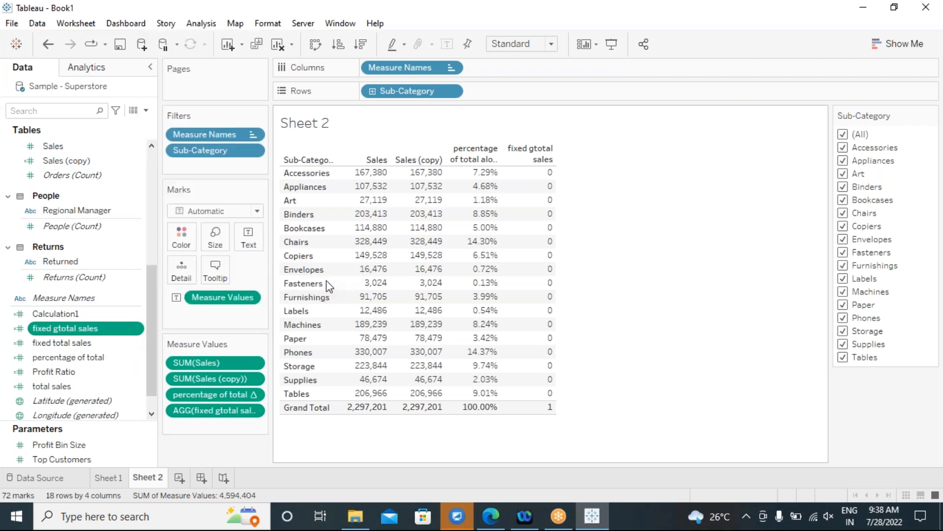
left_click(358, 230)
left_click(560, 351)
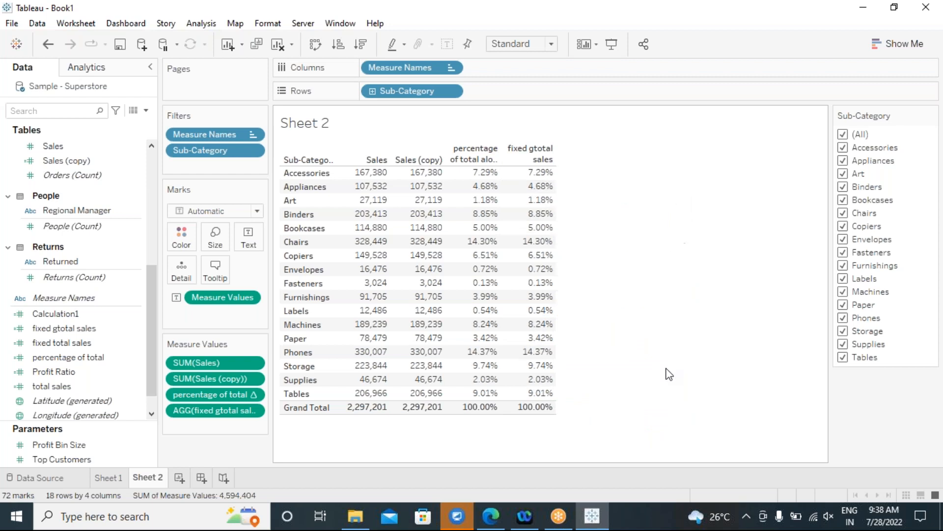
Limit the Sub-Category filter to Accessories, Appliances, Art, Binders and Bookcases.
left_click(843, 134)
left_click(843, 149)
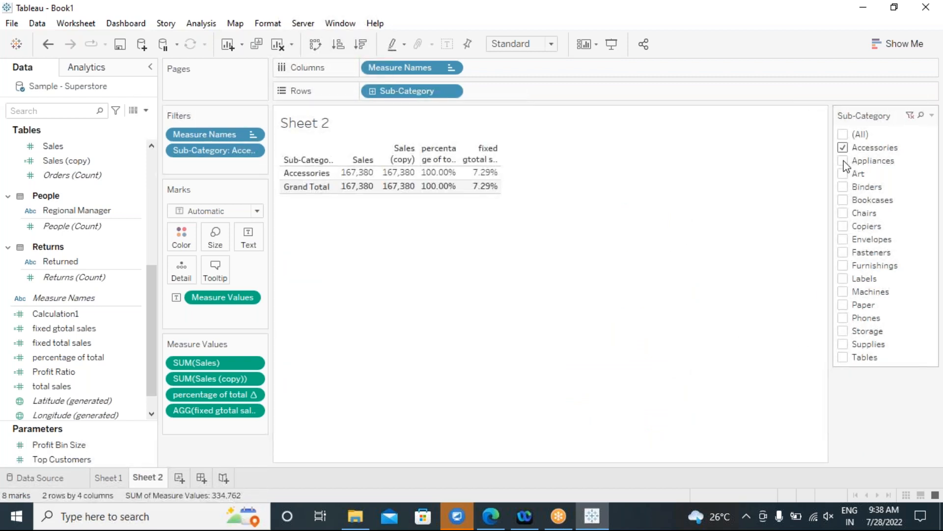
left_click(843, 161)
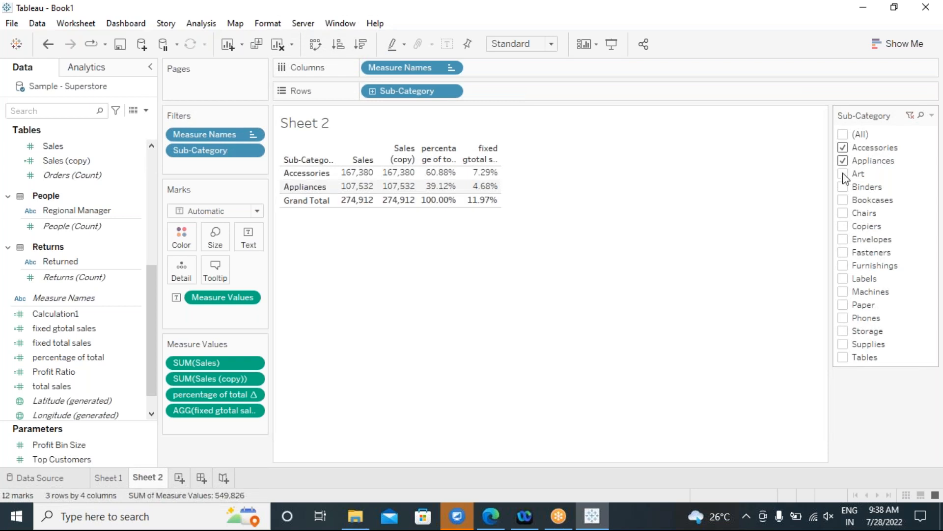
left_click(844, 175)
left_click(843, 188)
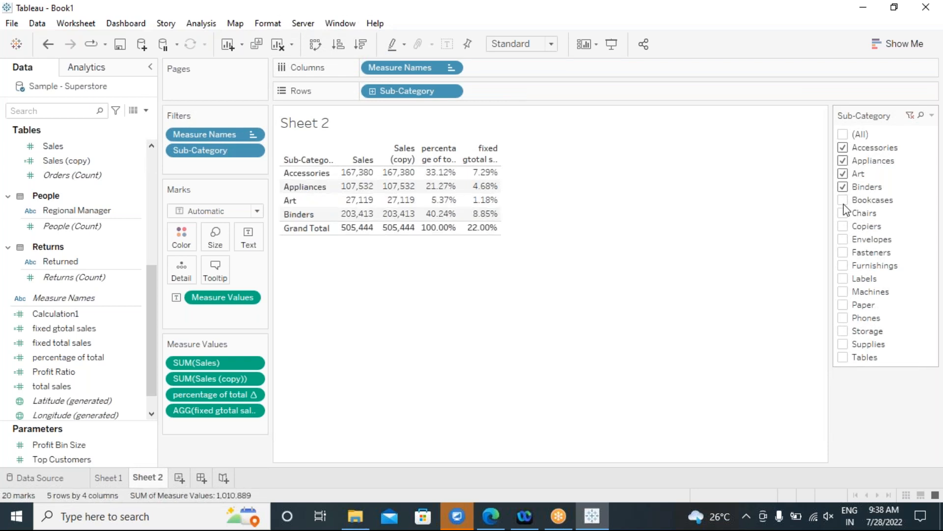
left_click(843, 200)
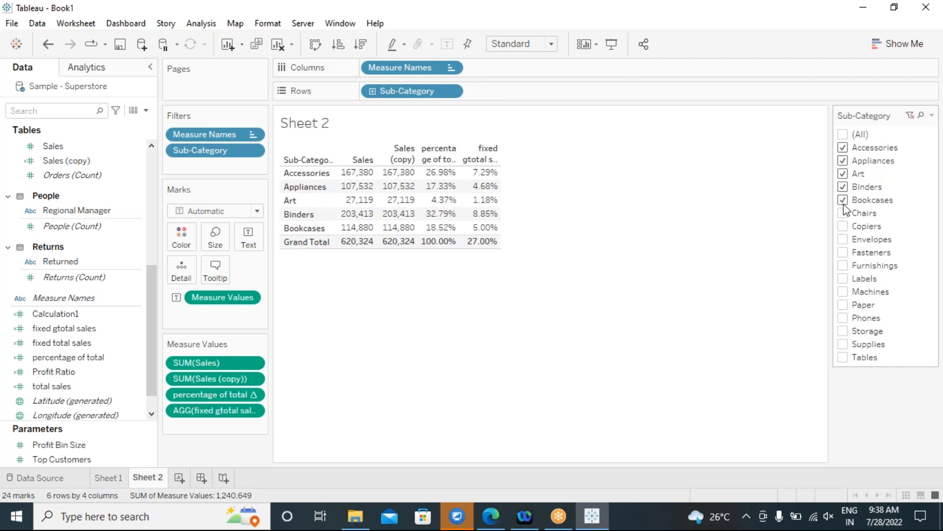
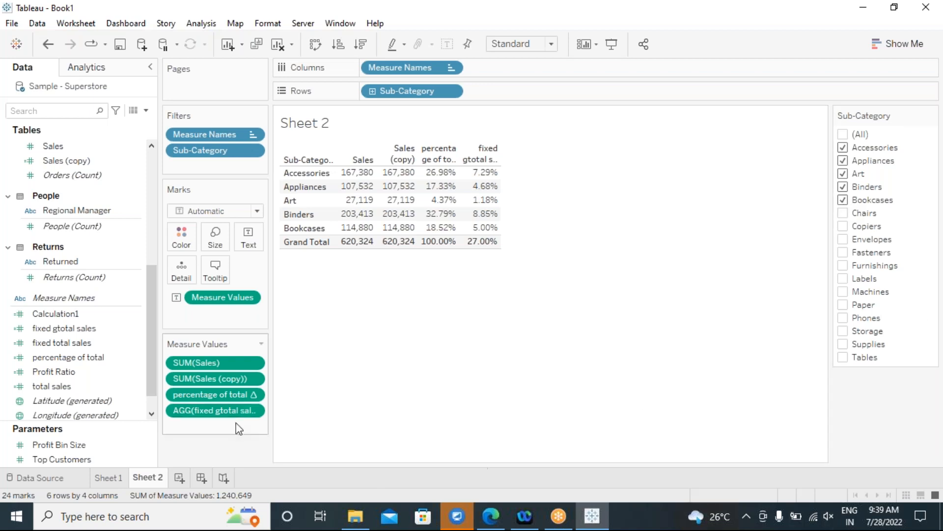
Open the fixed gtotal sales calculation to review it, then close the editor.
left_click(78, 329)
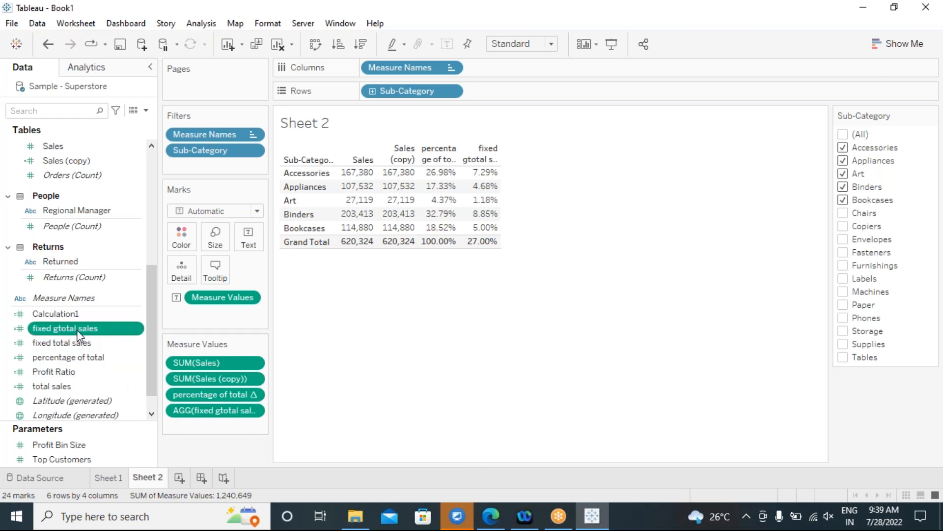
right_click(76, 329)
left_click(126, 98)
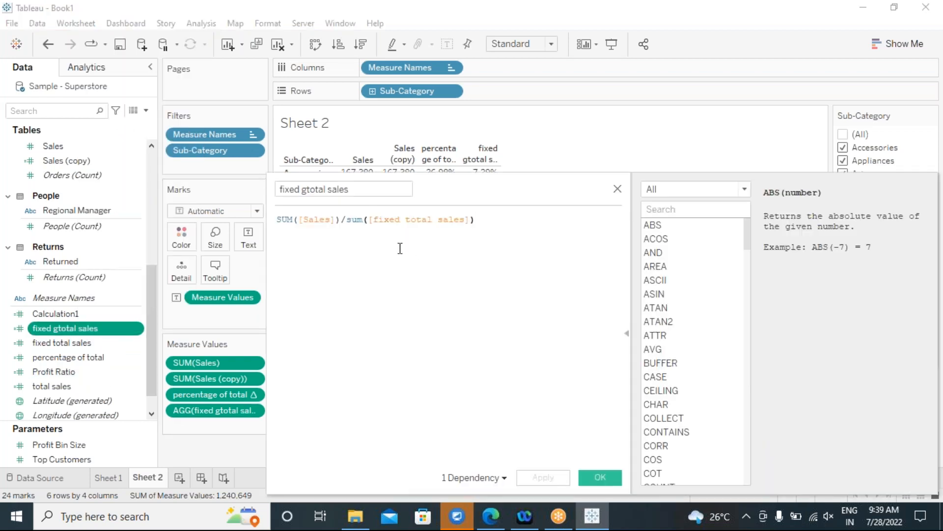
left_click(599, 476)
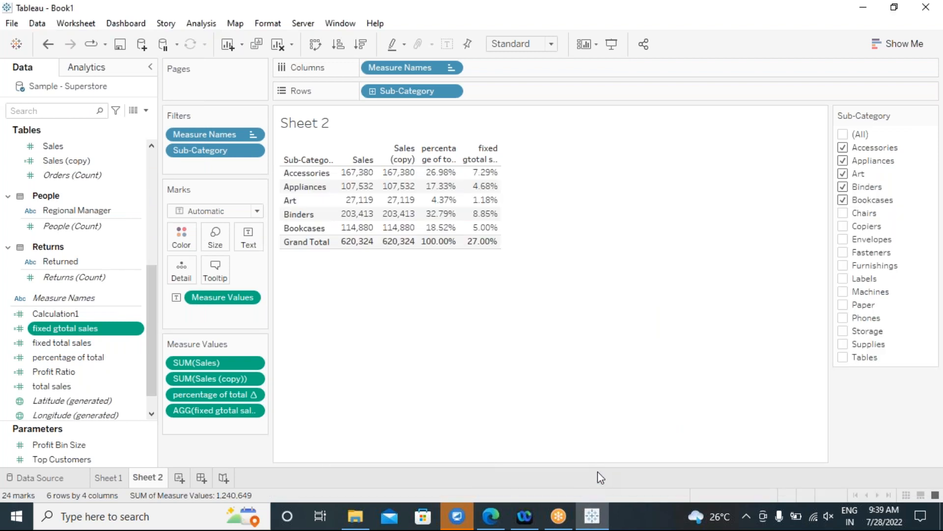
Inspect the fixed total sales formula, highlighting its SUM([Sales]) part.
right_click(79, 344)
left_click(116, 104)
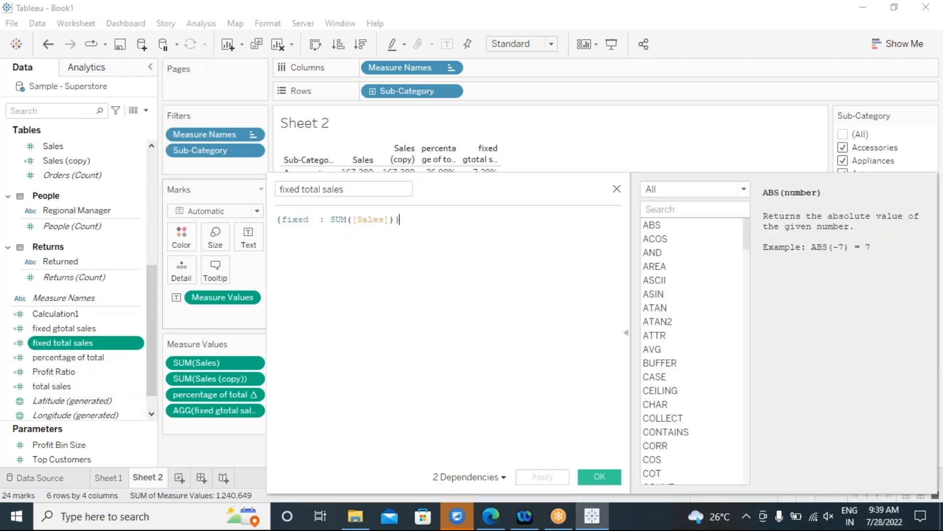
left_click_drag(333, 219, 394, 219)
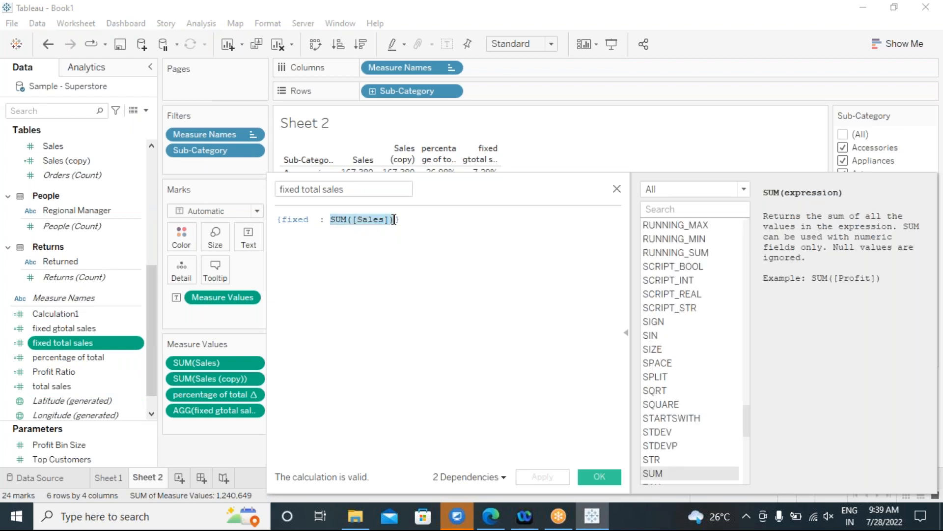
left_click(359, 261)
left_click_drag(332, 217, 394, 219)
left_click_drag(399, 219, 282, 219)
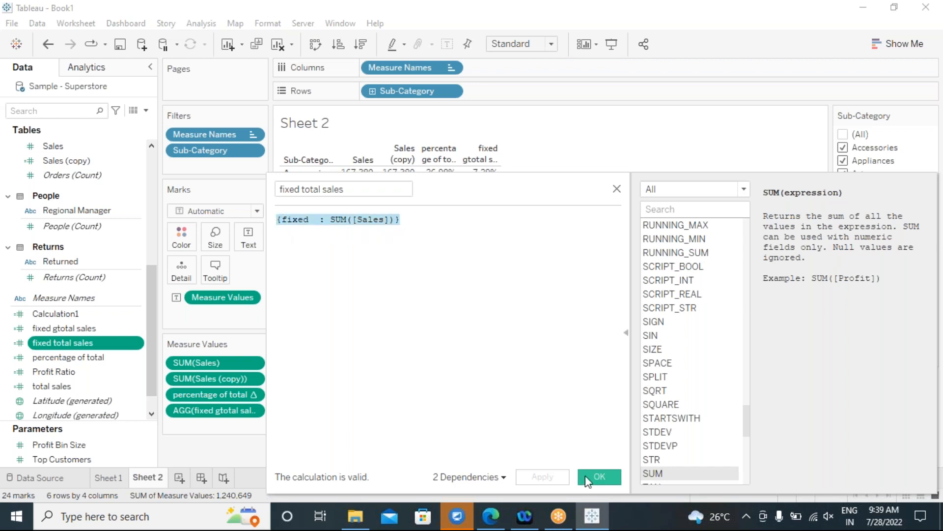
left_click(592, 476)
Re-open the fixed total sales calculation and review the whole fixed-level formula.
mouse_move(356, 250)
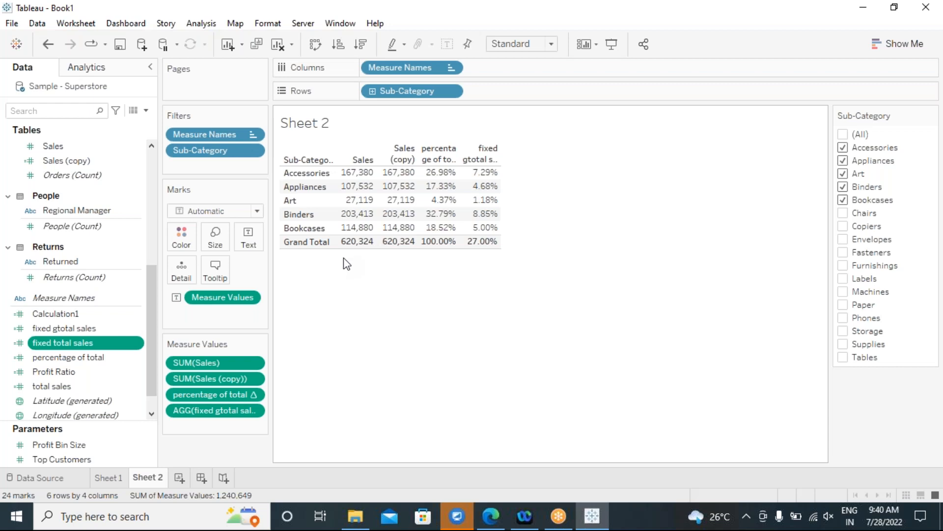
mouse_move(364, 191)
right_click(64, 344)
left_click(120, 99)
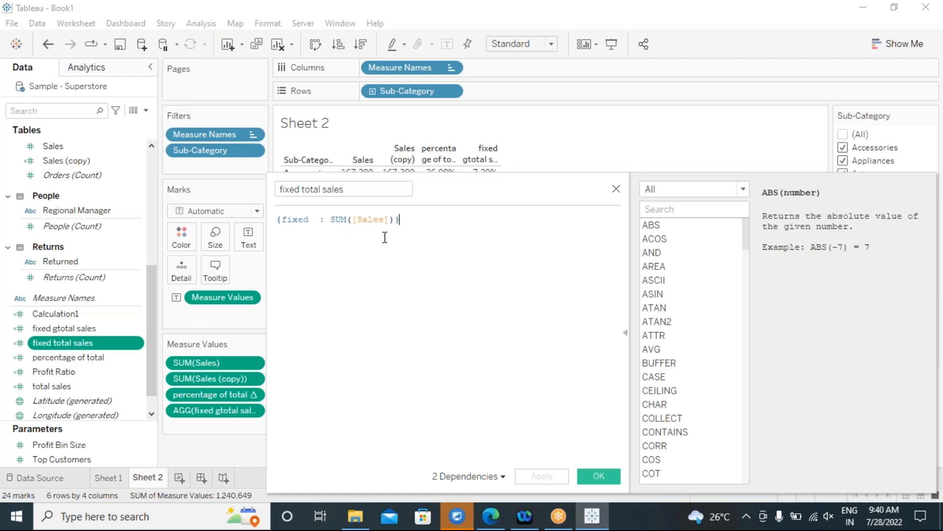
left_click_drag(401, 219, 277, 216)
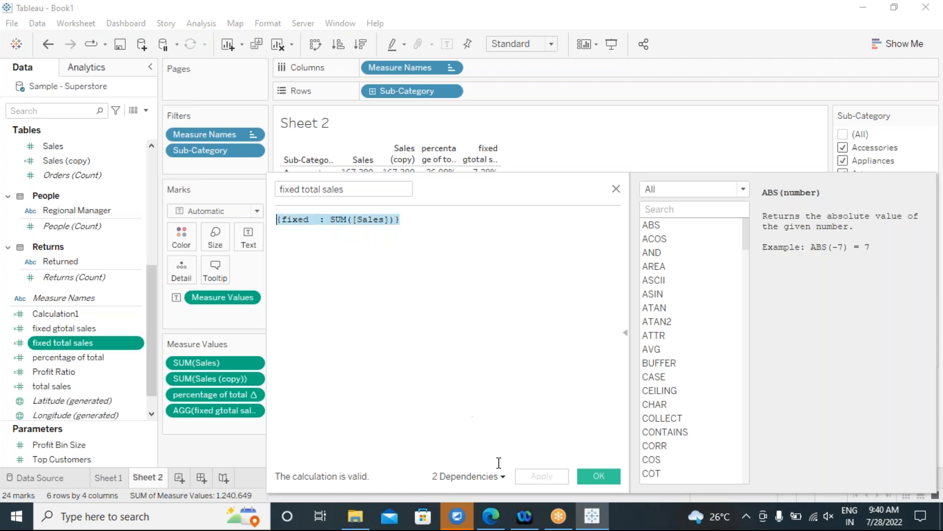
left_click(600, 472)
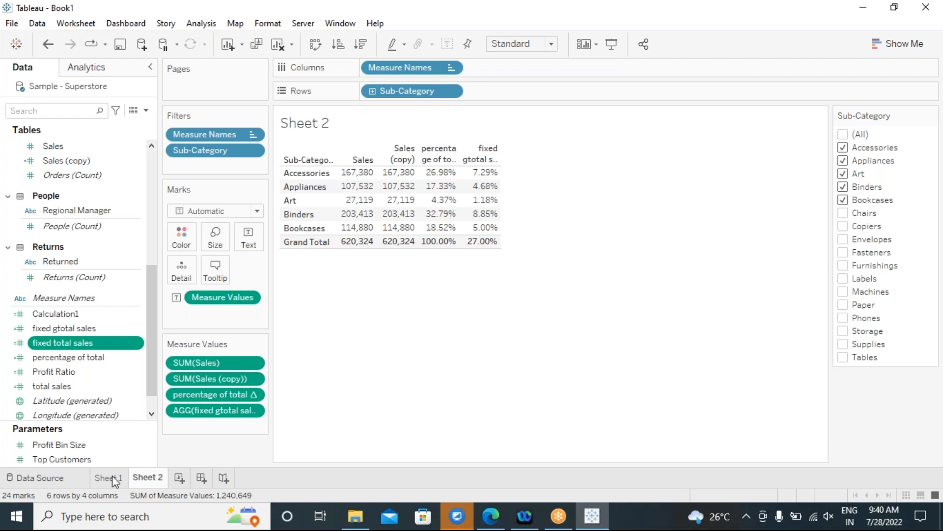
On Sheet 1, drag Manufacturer off Rows and check the category and sub-category Sales values.
left_click(39, 476)
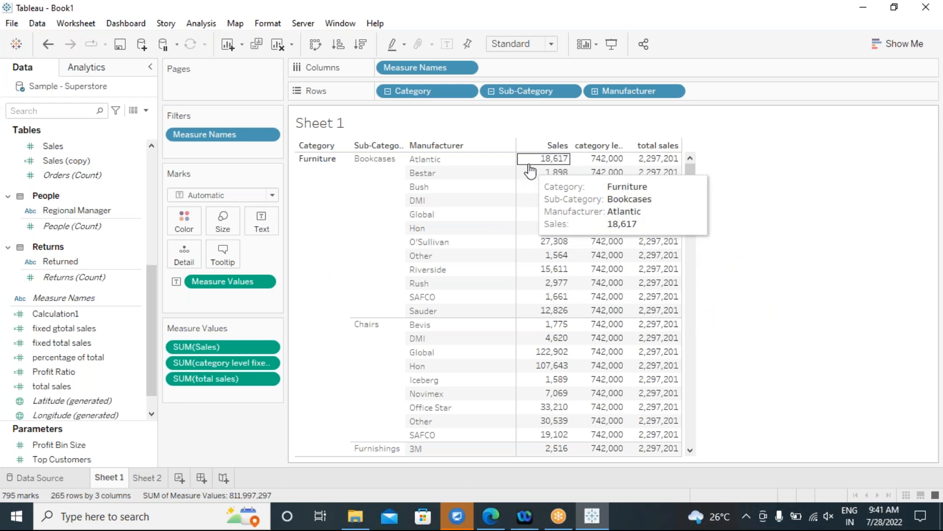
left_click_drag(451, 145, 821, 219)
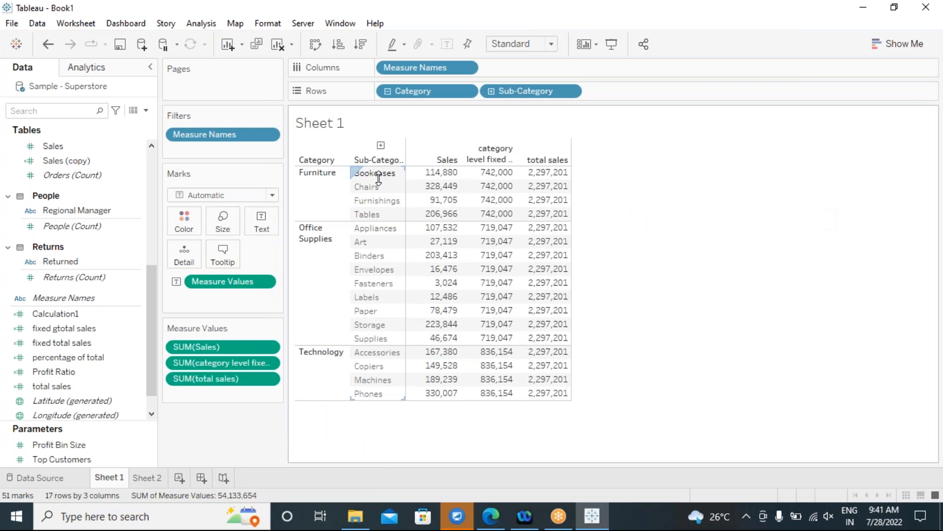
mouse_move(439, 184)
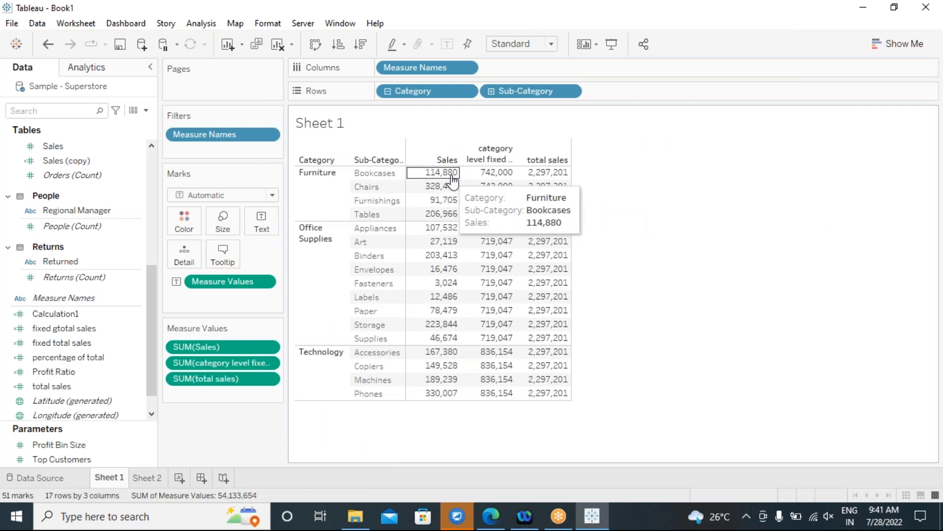
mouse_move(488, 186)
mouse_move(545, 183)
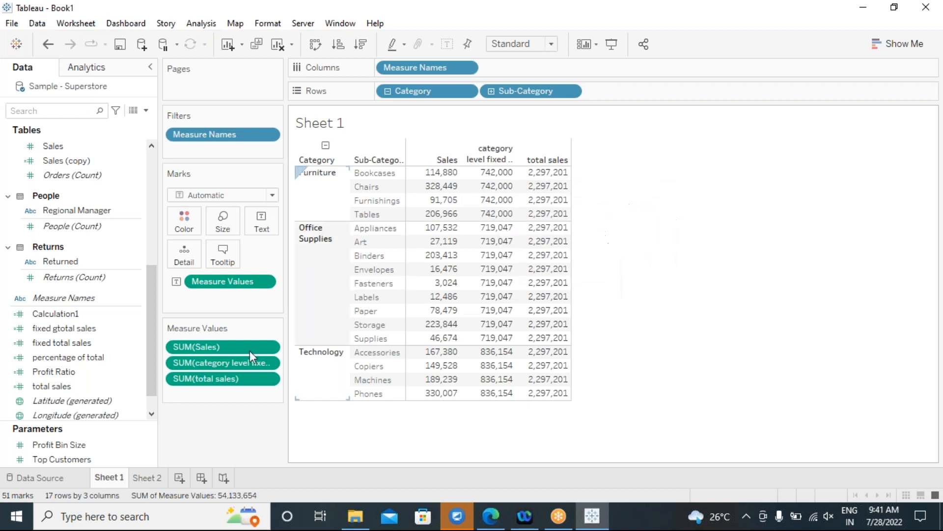
right_click(70, 338)
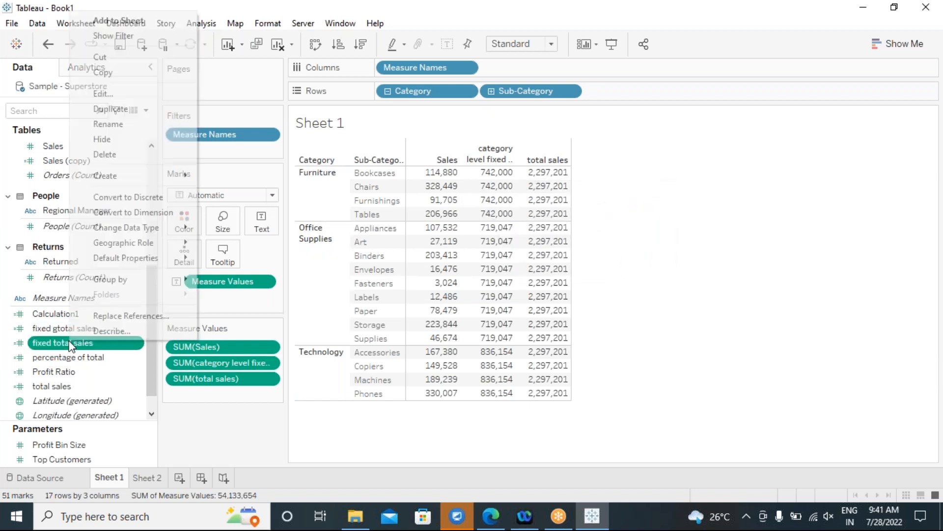
left_click(104, 94)
left_click(332, 219)
left_click_drag(330, 219, 402, 218)
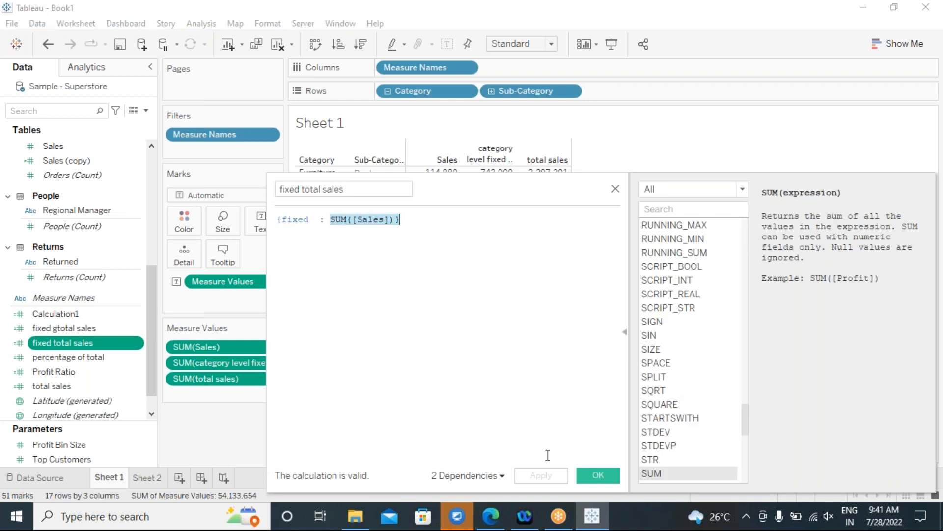
left_click(615, 473)
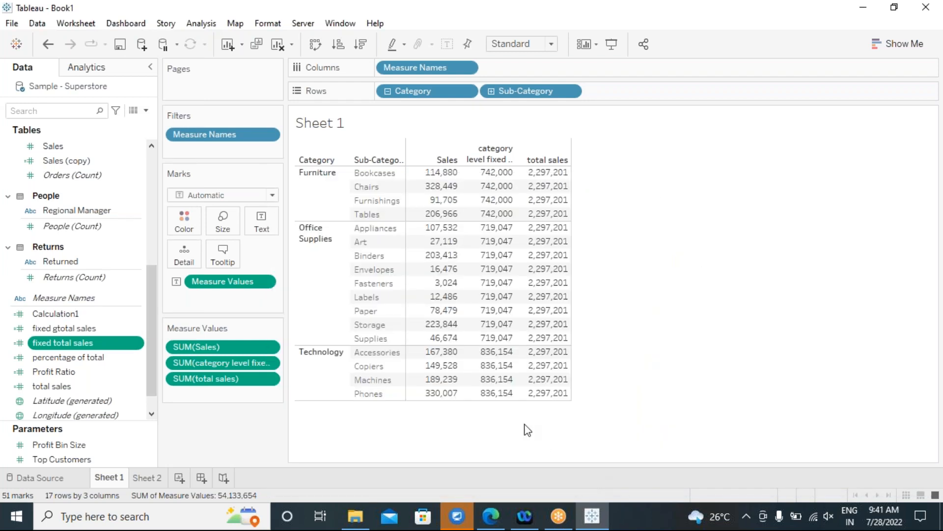
right_click(63, 330)
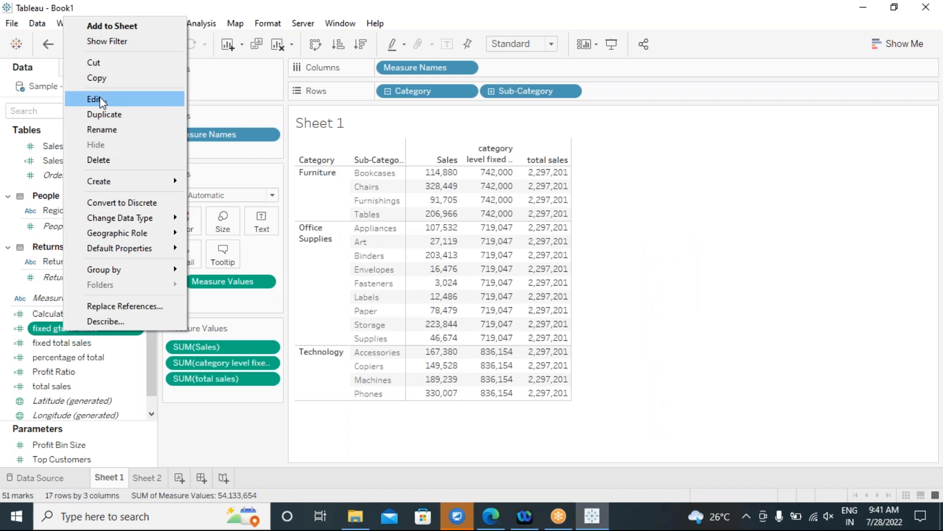
left_click(100, 99)
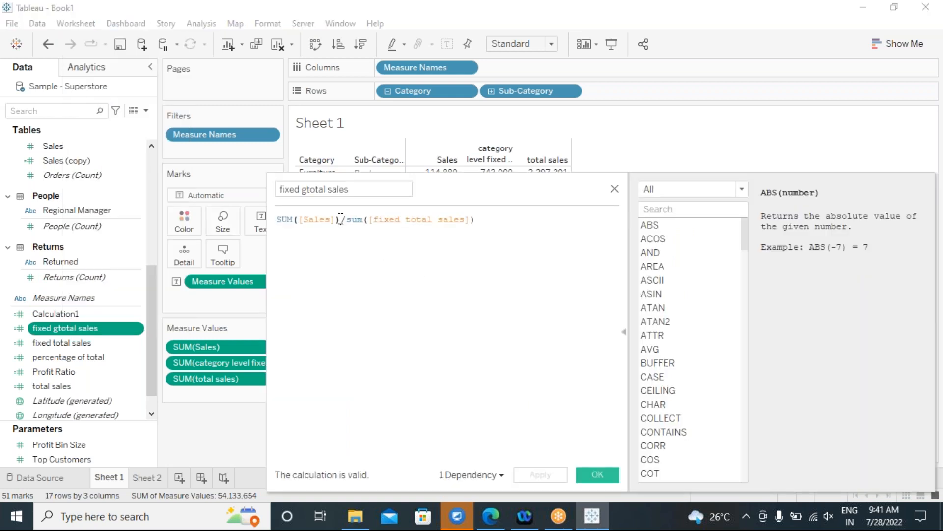
left_click_drag(339, 219, 278, 220)
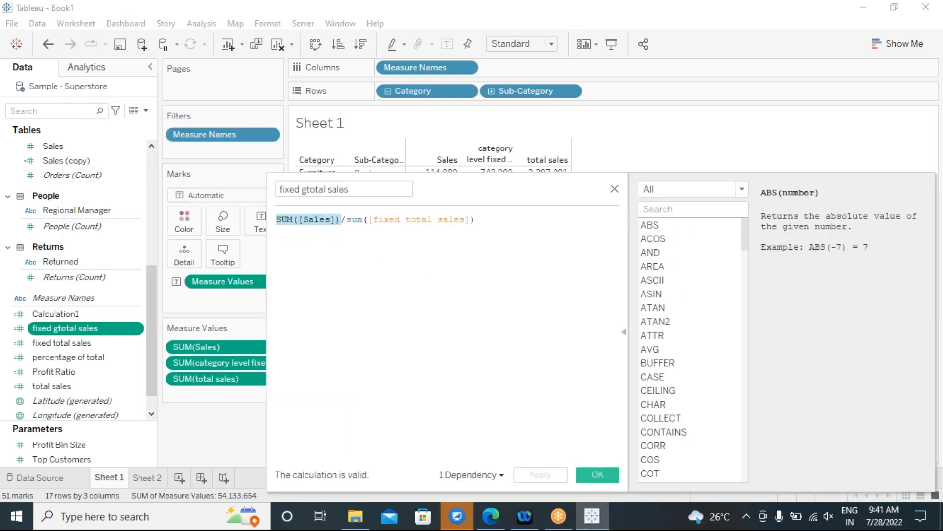
key("End")
key("ctrl+a")
left_click(281, 238)
key("ctrl+a")
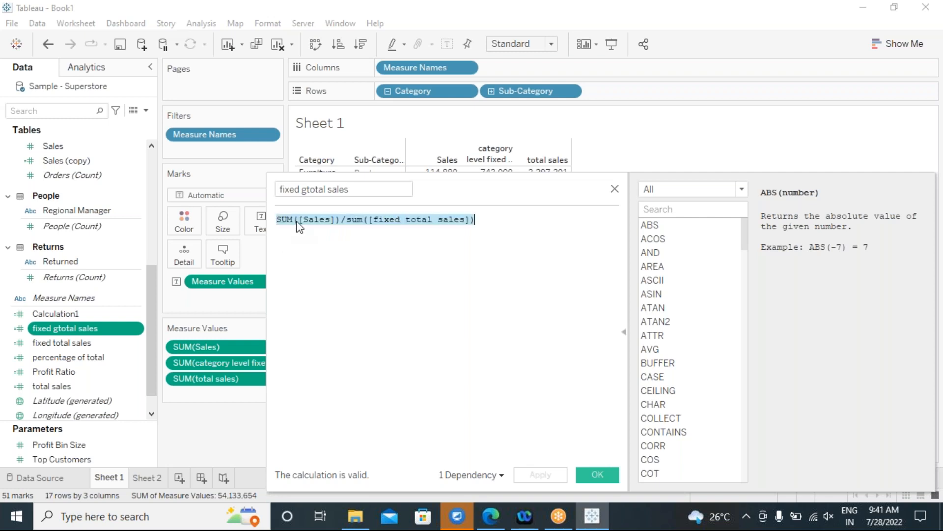
left_click(346, 220)
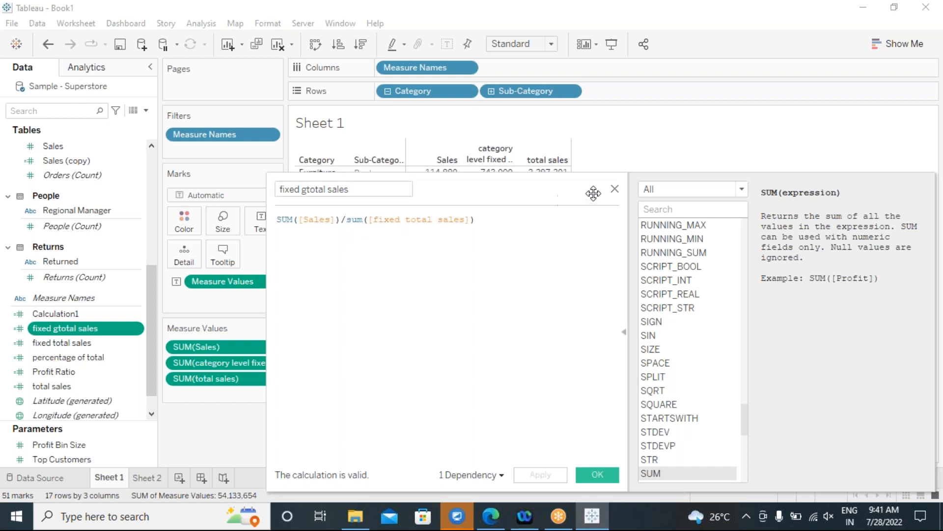
left_click(614, 190)
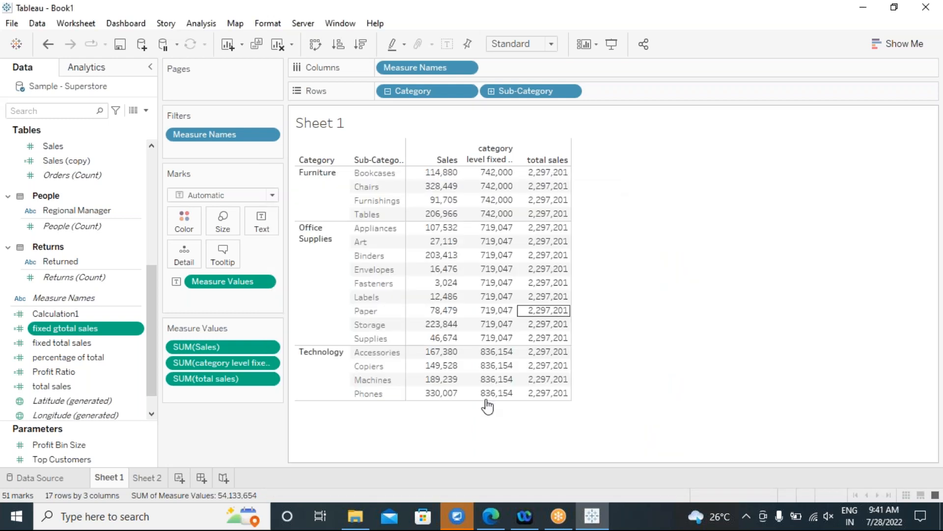
On Sheet 2, tick Chairs and Copiers in the Sub-Category filter, giving seven sub-categories.
left_click(153, 477)
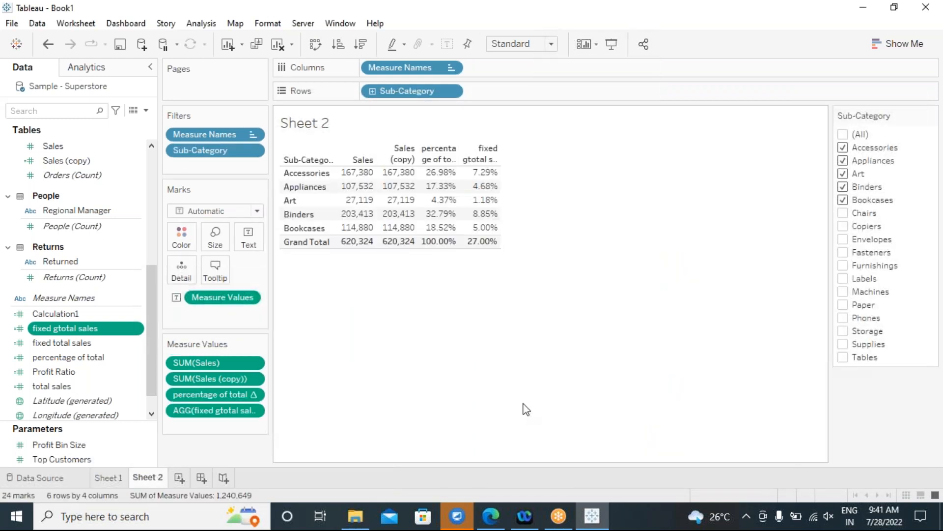
left_click(843, 213)
left_click(844, 226)
left_click(844, 239)
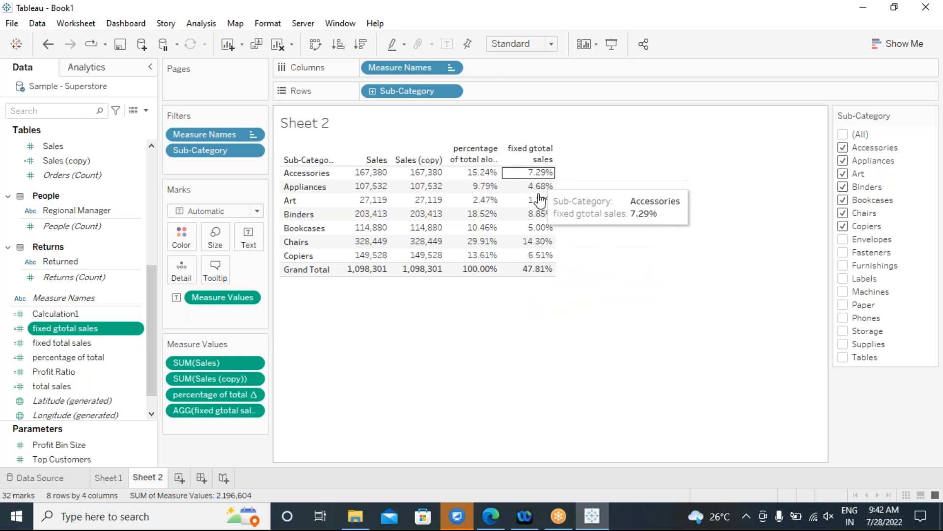
Set fixed gtotal sales' default number format to Percentage with 2 decimals.
left_click(137, 328)
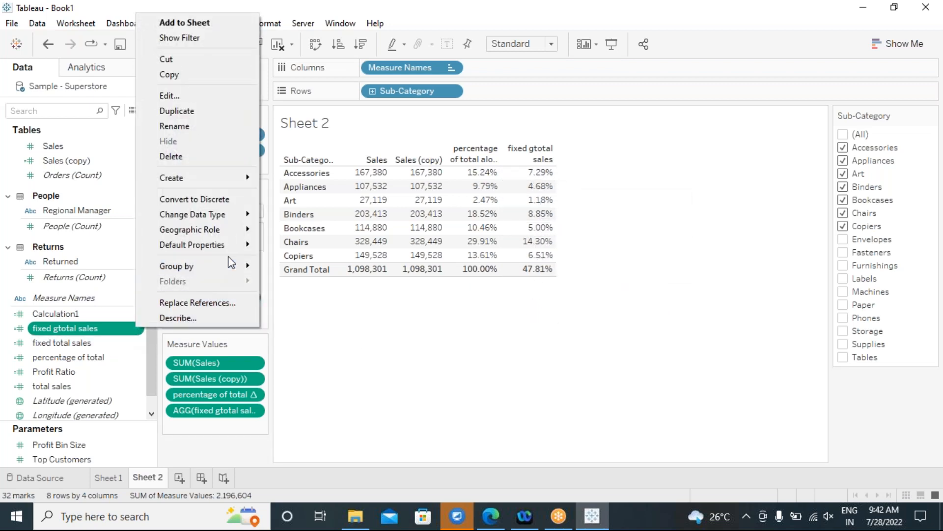
mouse_move(241, 244)
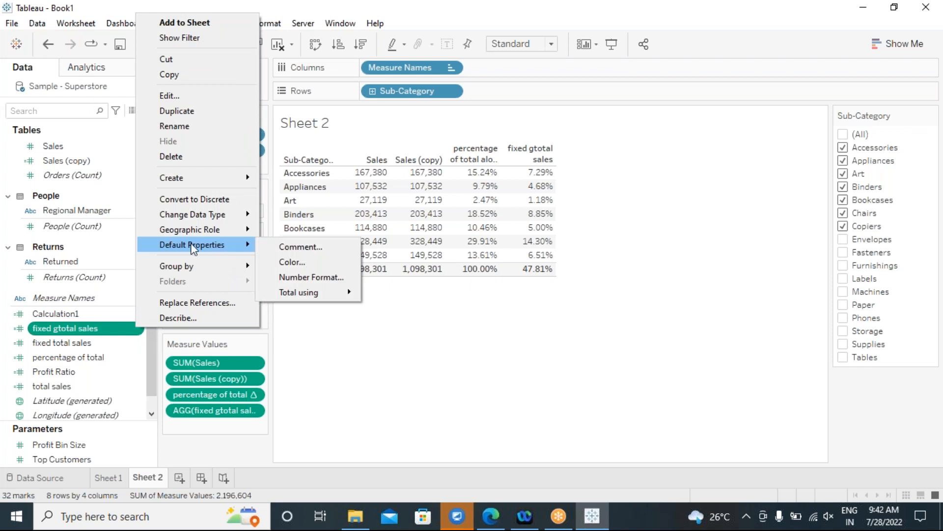
left_click(308, 278)
left_click(346, 231)
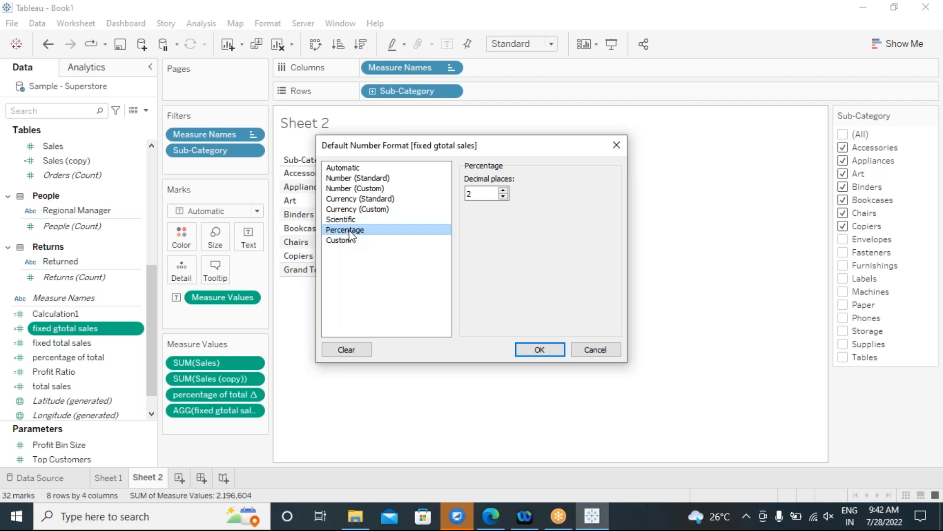
left_click(358, 180)
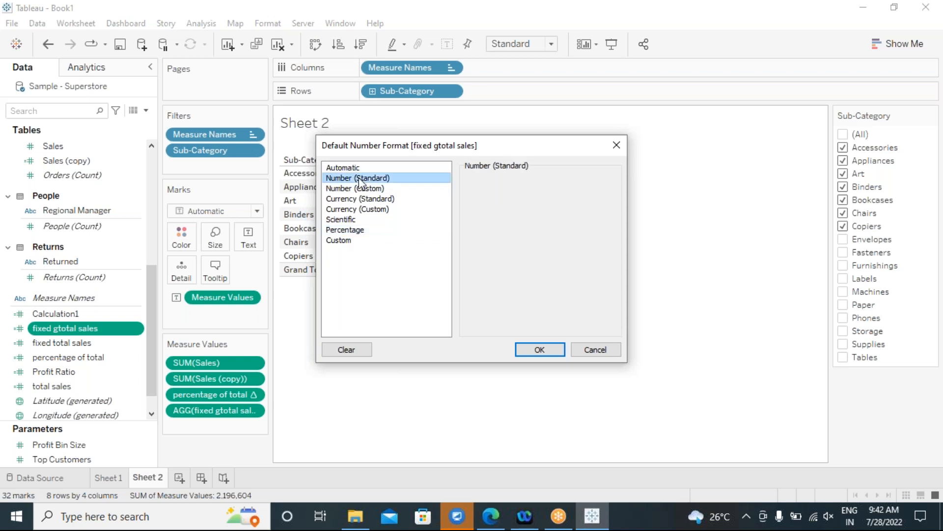
left_click(345, 190)
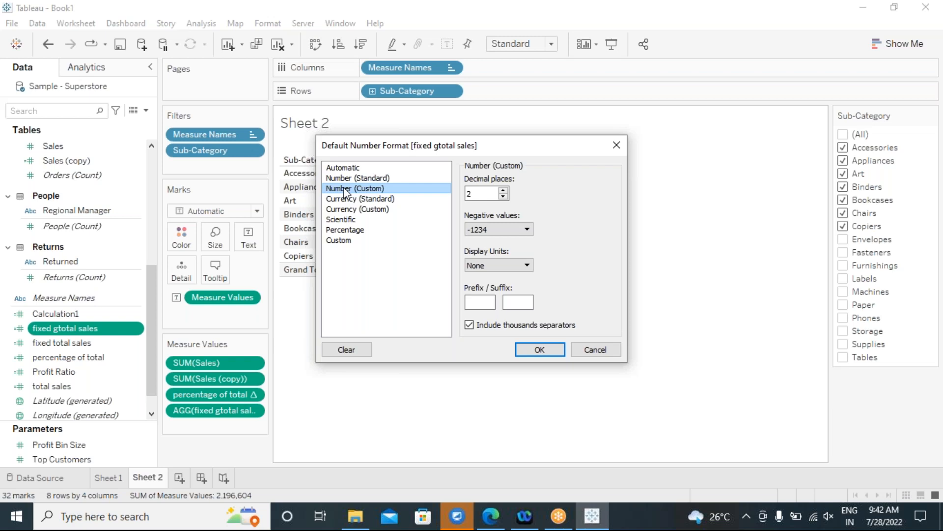
left_click(363, 232)
left_click(541, 351)
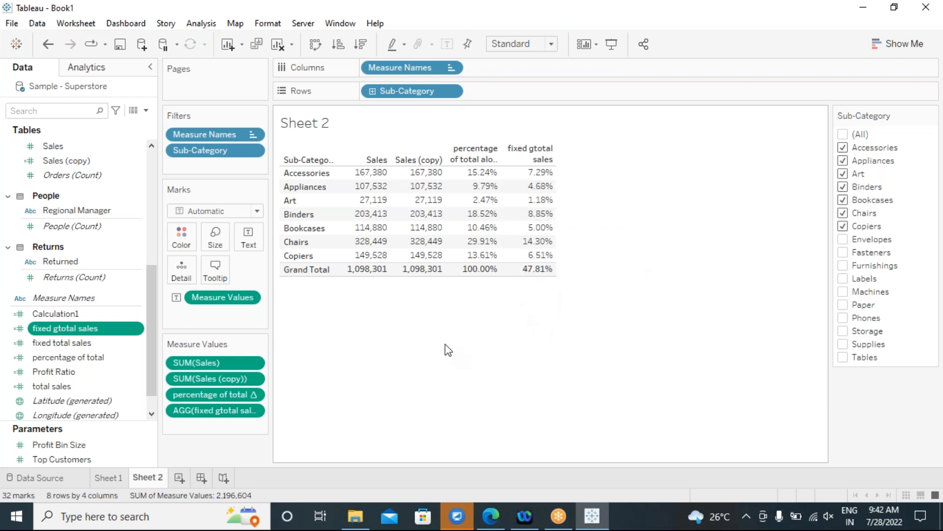
Create a new blank worksheet and widen the side panels and Data pane.
left_click(178, 477)
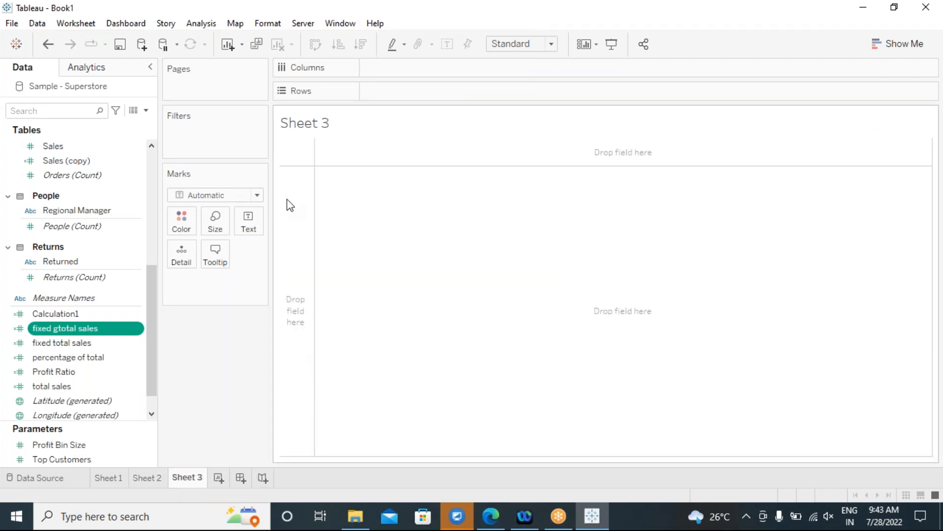
left_click_drag(272, 160, 300, 165)
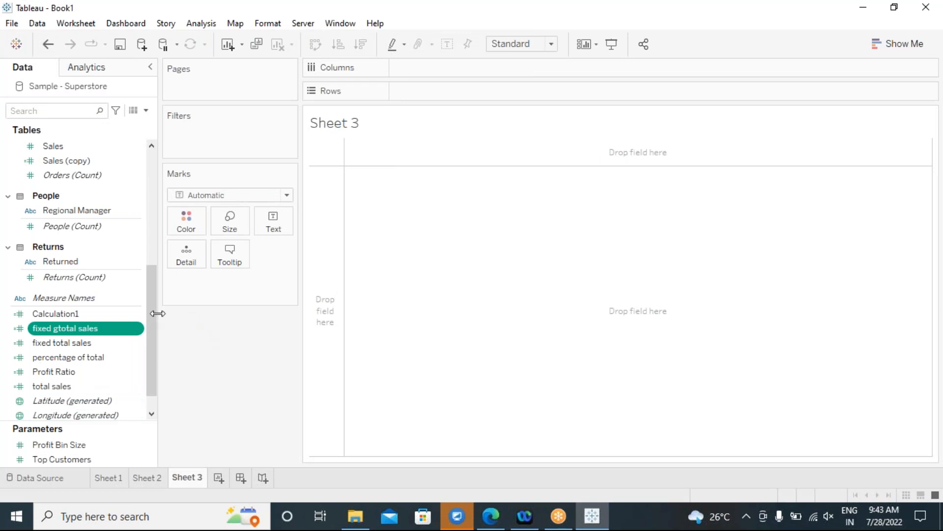
scroll(154, 323, "up", 2)
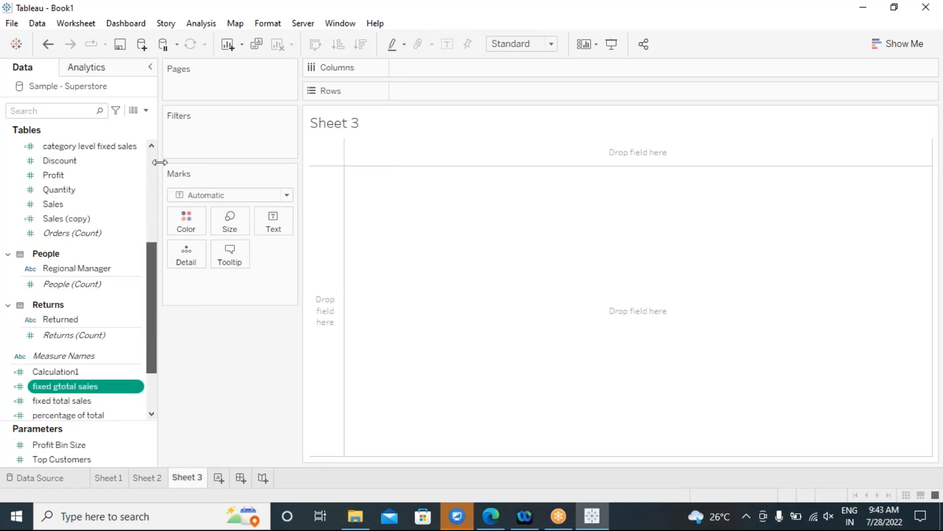
left_click_drag(161, 162, 196, 164)
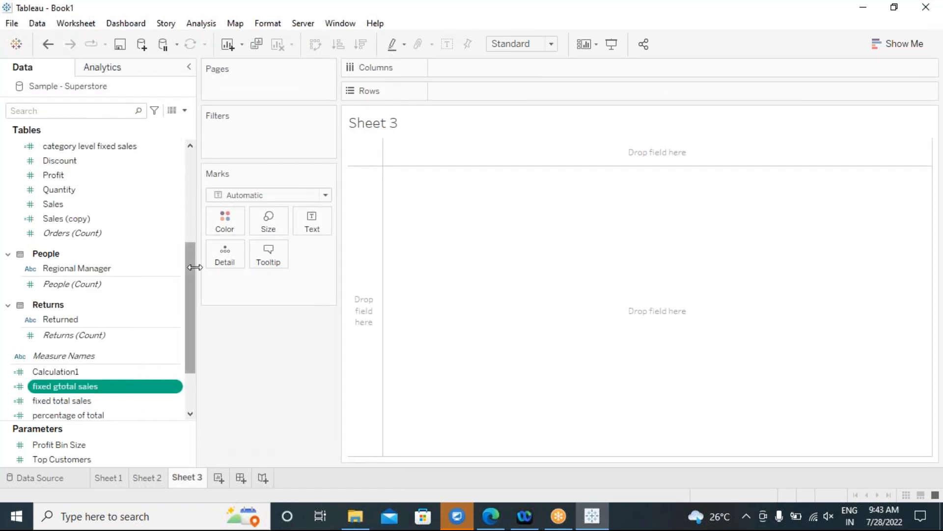
left_click_drag(187, 282, 192, 260)
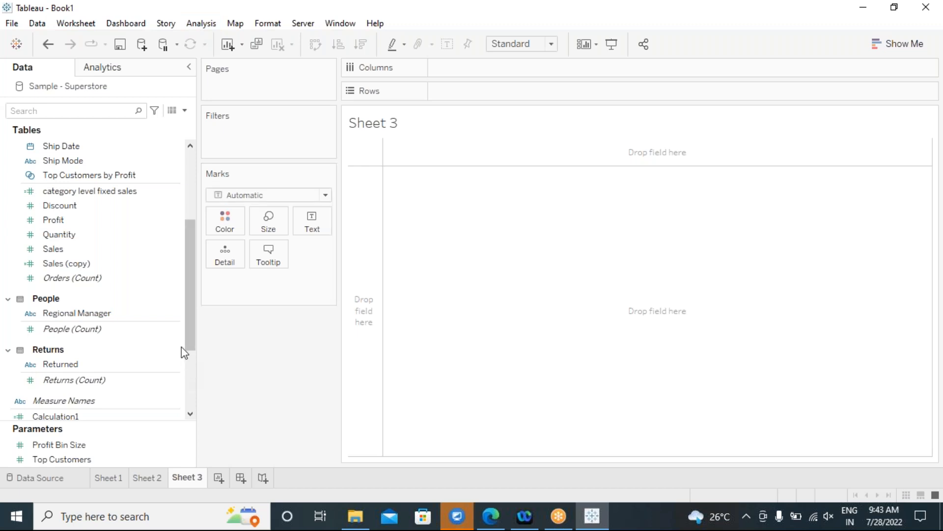
left_click_drag(193, 272, 195, 169)
Point out the Order Date, Category and Ship Mode fields in the Data pane.
left_click(142, 205)
left_click(99, 189)
mouse_move(105, 189)
left_mouse_down()
mouse_move(811, 448)
mouse_move(882, 487)
left_mouse_up()
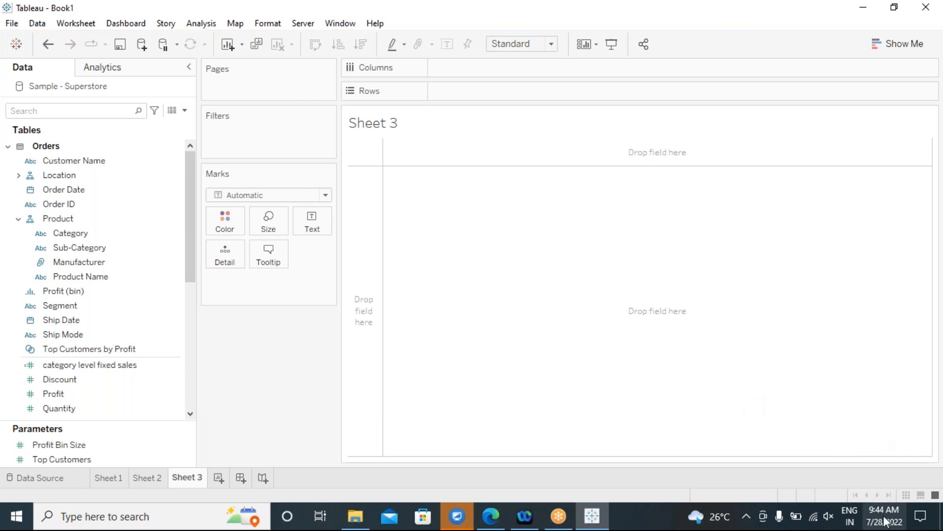
left_click(105, 238)
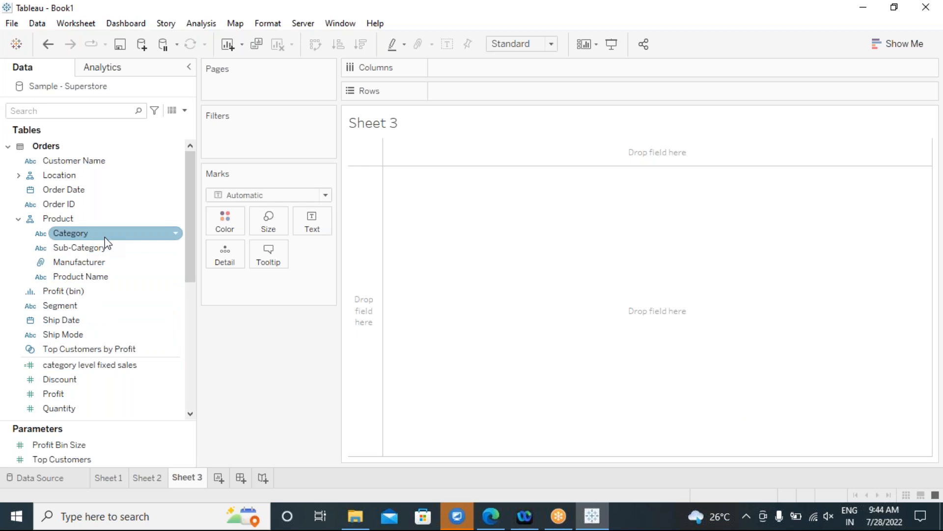
scroll(129, 296, "down", 2)
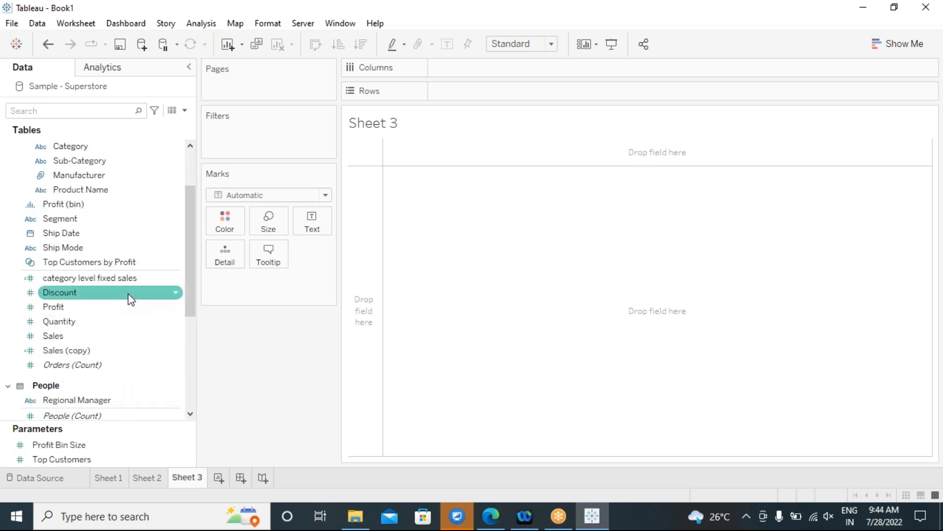
scroll(128, 294, "up", 2)
left_click(157, 334)
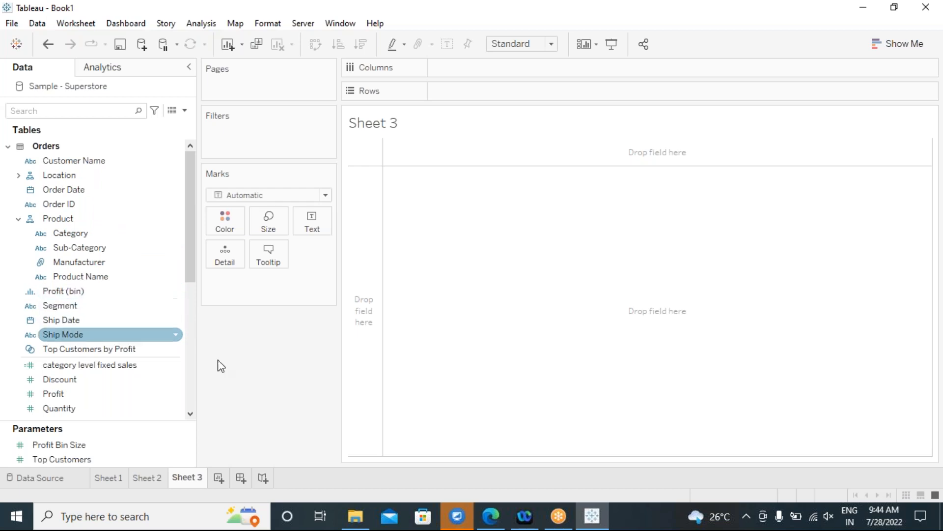
Chart SUM(Sales) as horizontal bars per Sub-Category, labelling each bar with its value.
double_click(113, 246)
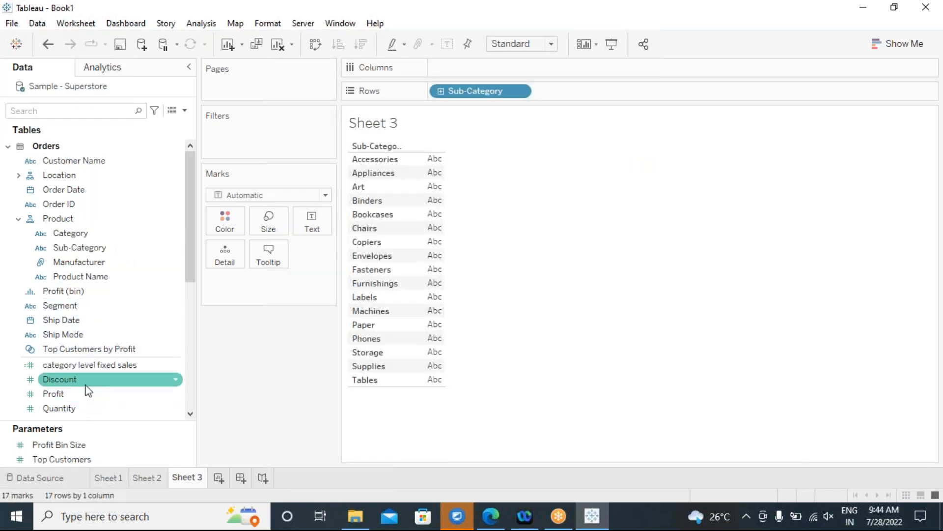
scroll(88, 386, "down", 3)
double_click(71, 252)
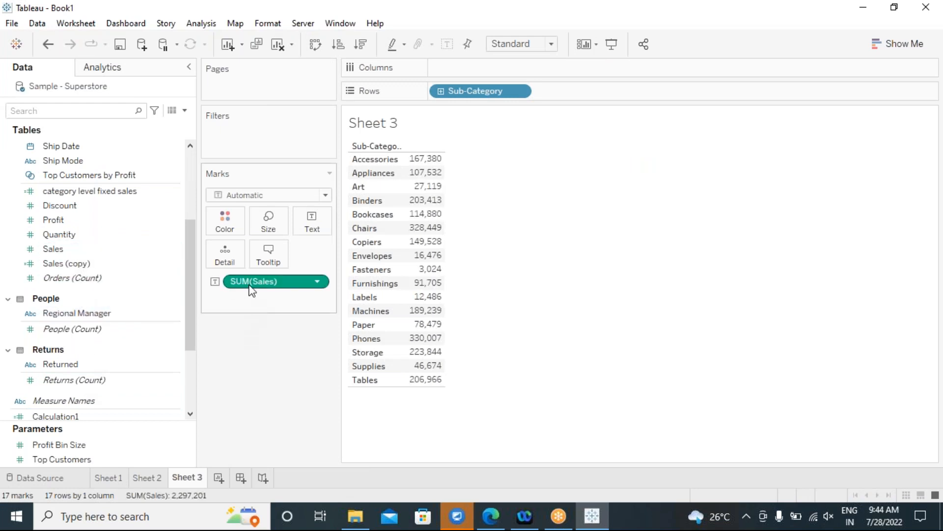
left_click_drag(251, 288, 501, 73)
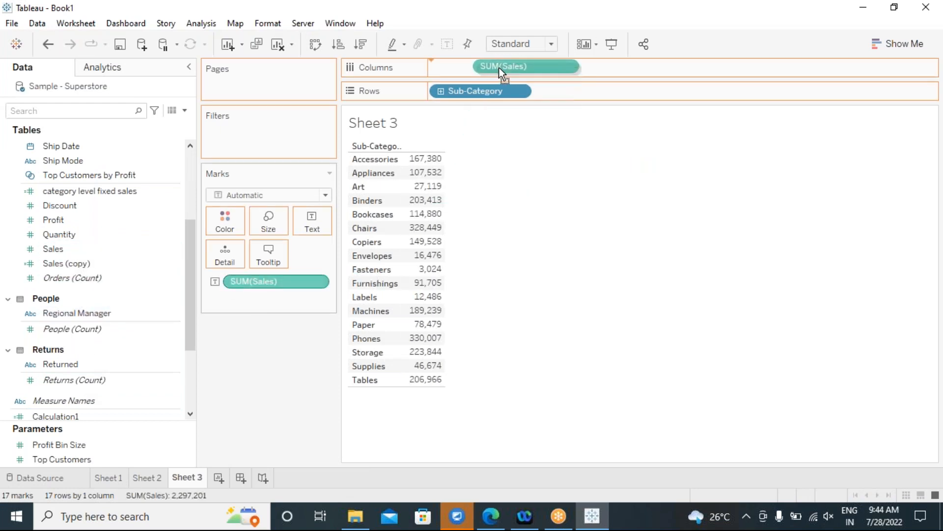
left_click_drag(435, 68, 444, 68)
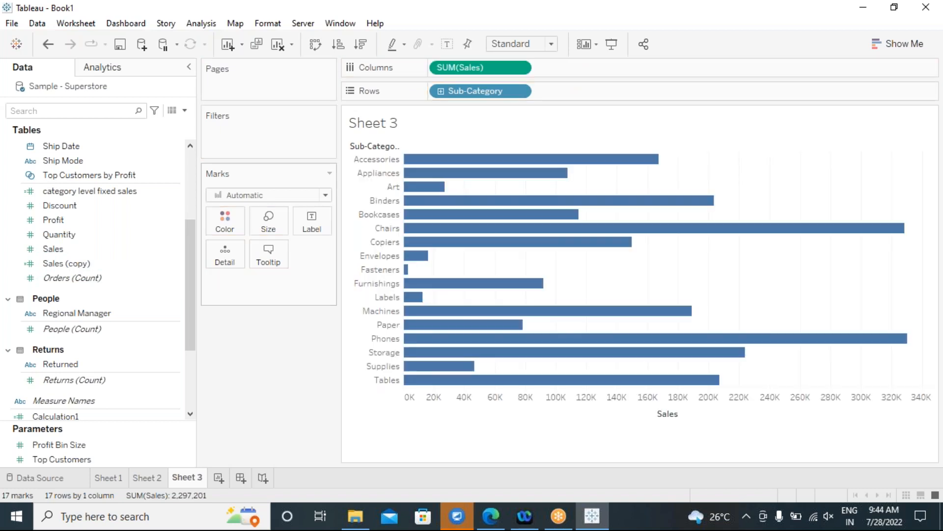
left_click(446, 45)
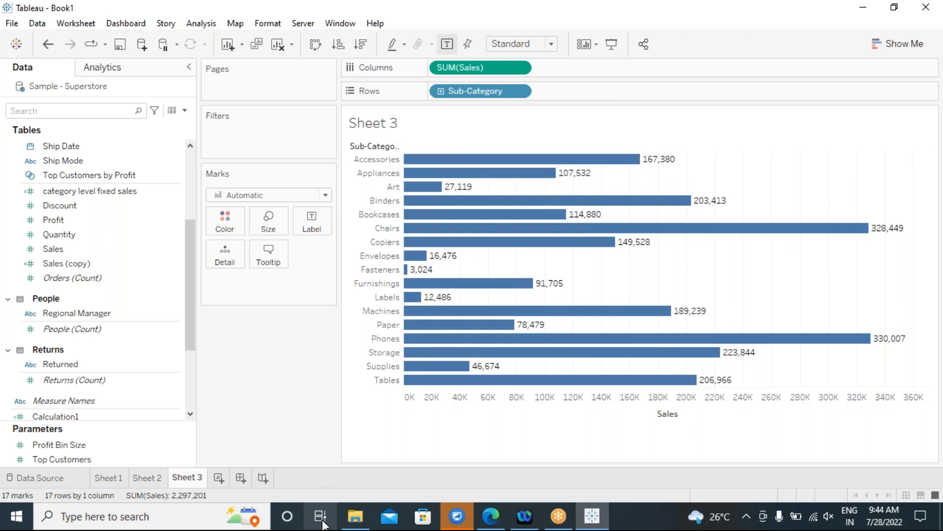
Browse File Explorer to Desktop and open the Tableau concept updated_version 2 presentation.
left_click(361, 521)
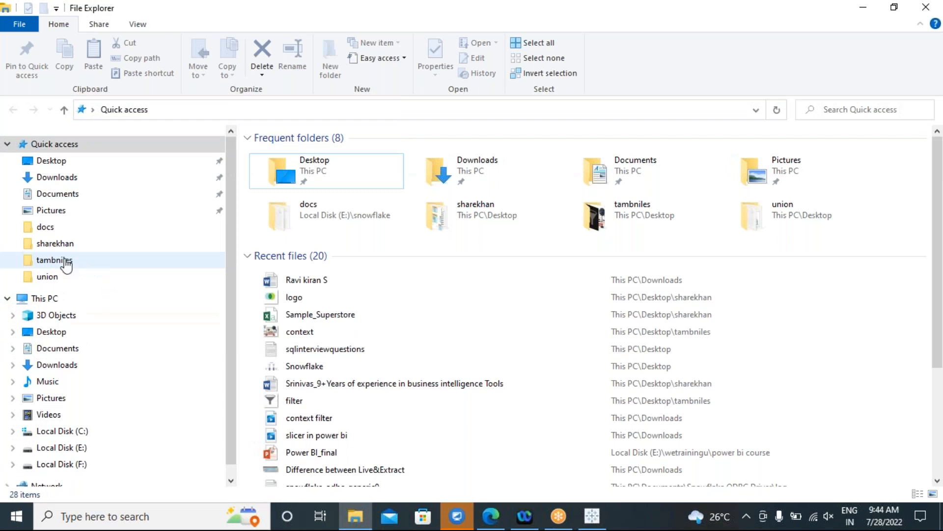
left_click(61, 244)
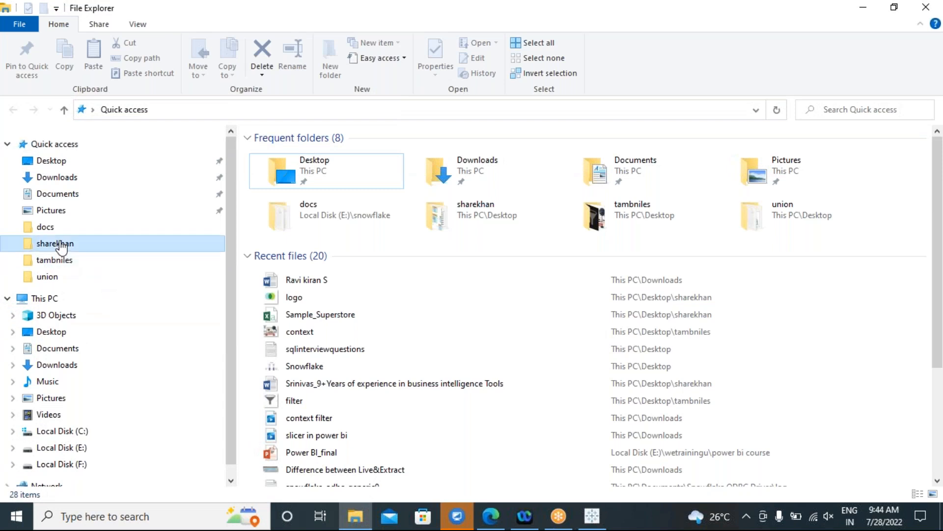
left_click(52, 161)
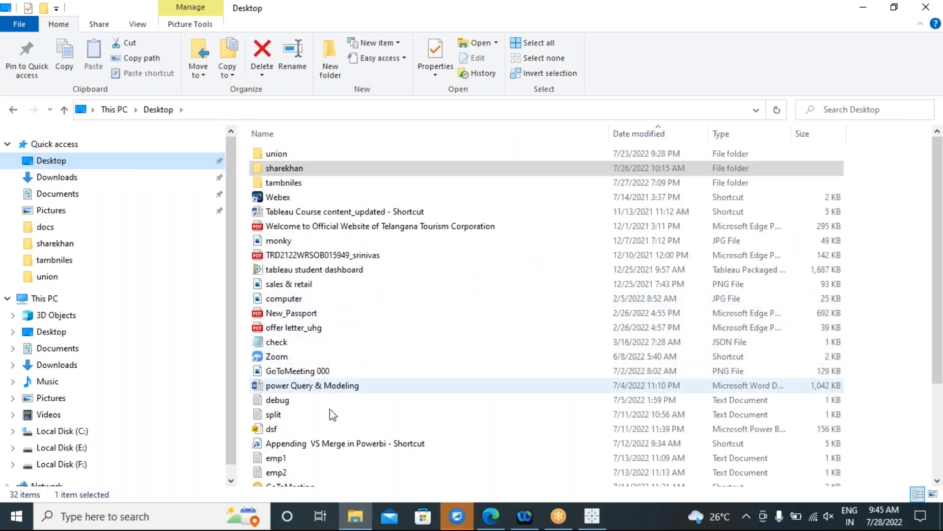
scroll(355, 274, "down", 1)
scroll(355, 274, "down", 2)
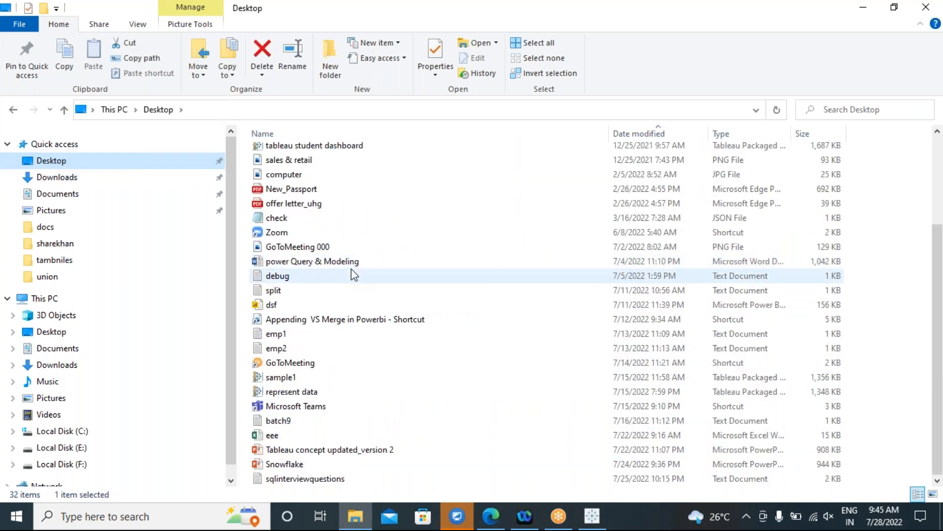
left_click(348, 453)
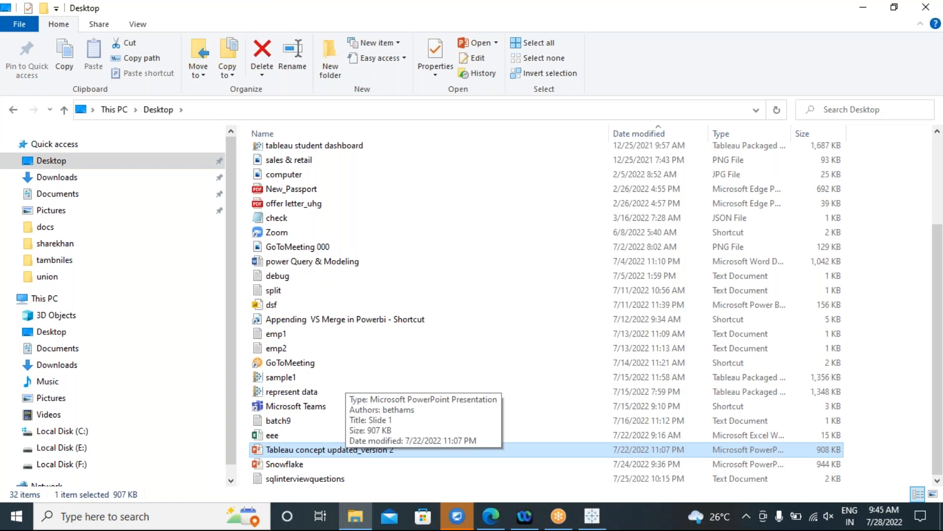
key("Return")
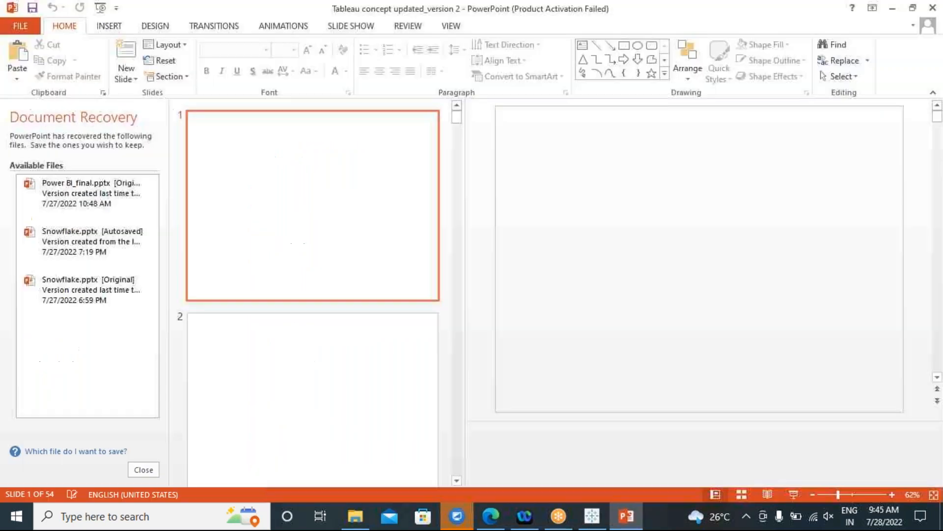
Close the Office Activation Wizard notice in PowerPoint.
scroll(348, 285, "down", 7)
scroll(339, 314, "down", 20)
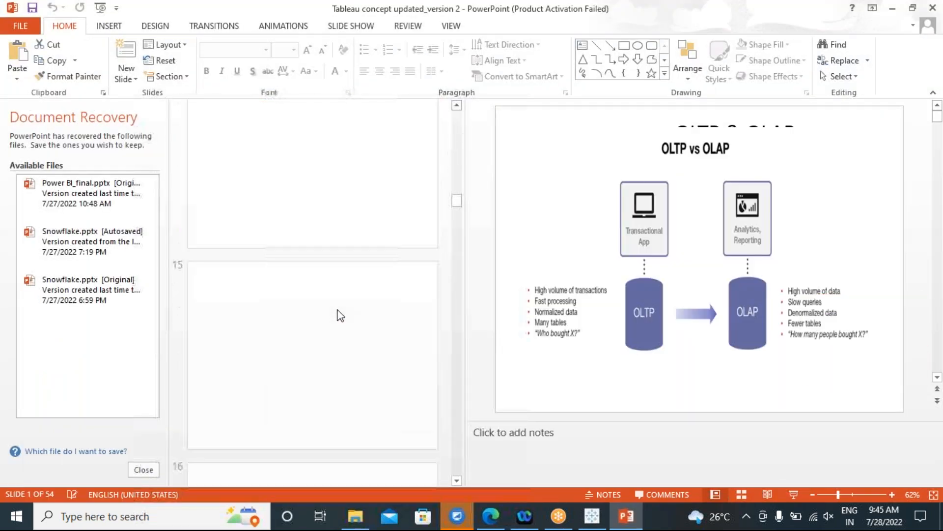
scroll(339, 315, "down", 12)
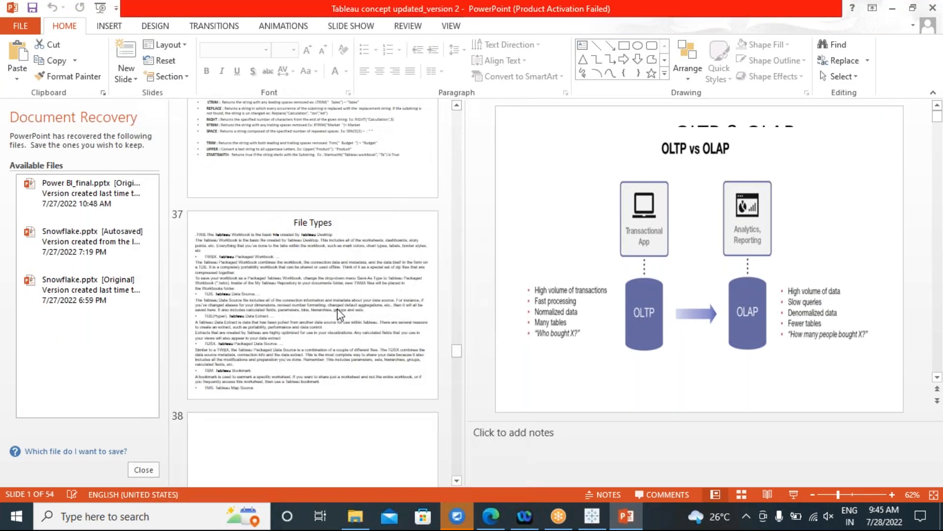
left_click(602, 391)
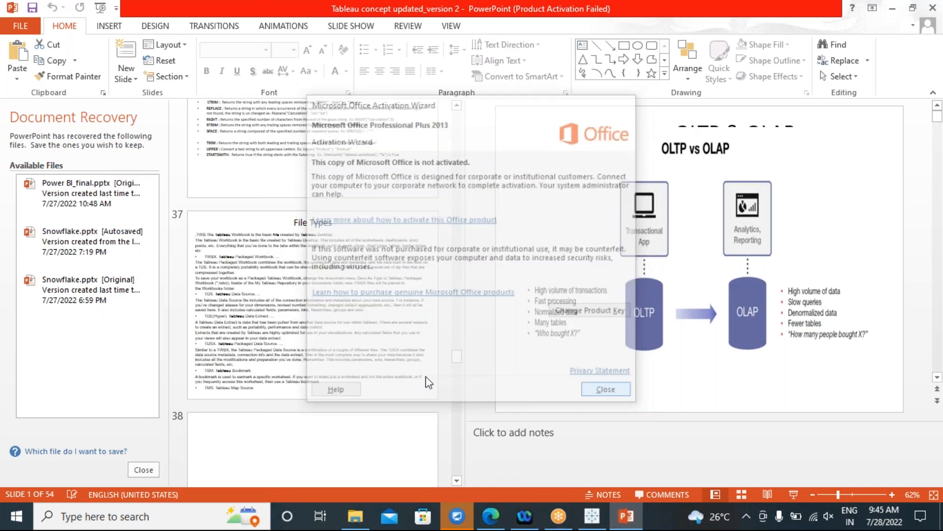
Scroll through the slide thumbnails, then bring the Edge GoTo session page forward.
scroll(298, 353, "down", 15)
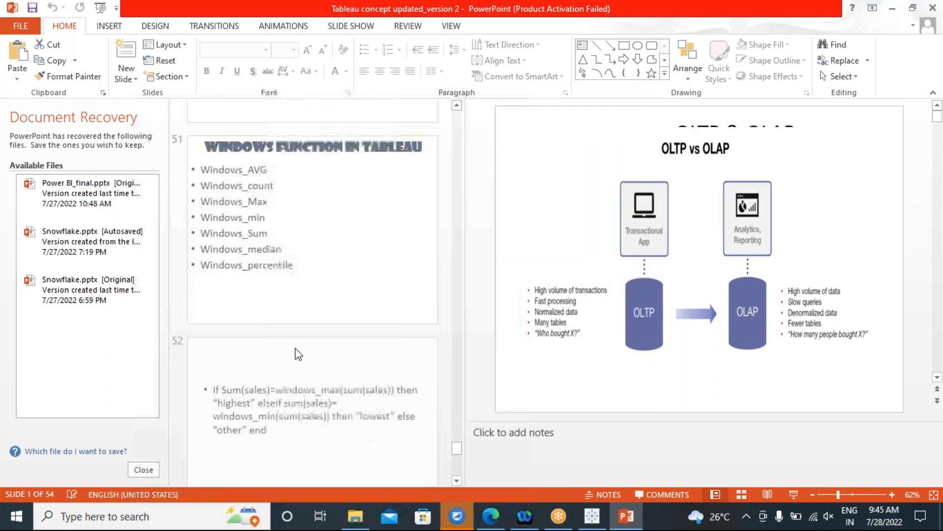
scroll(298, 354, "down", 2)
scroll(298, 354, "up", 3)
scroll(299, 354, "up", 4)
scroll(298, 354, "up", 5)
scroll(298, 353, "up", 10)
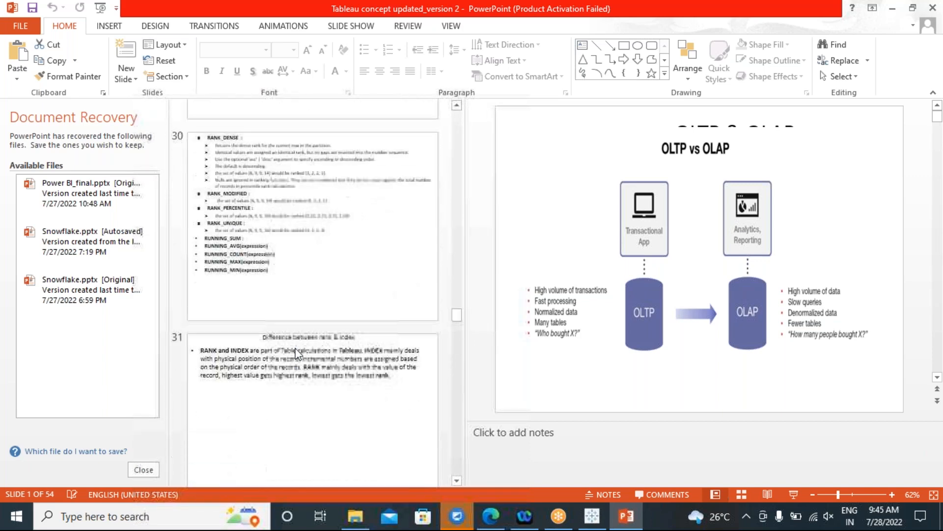
left_click(482, 522)
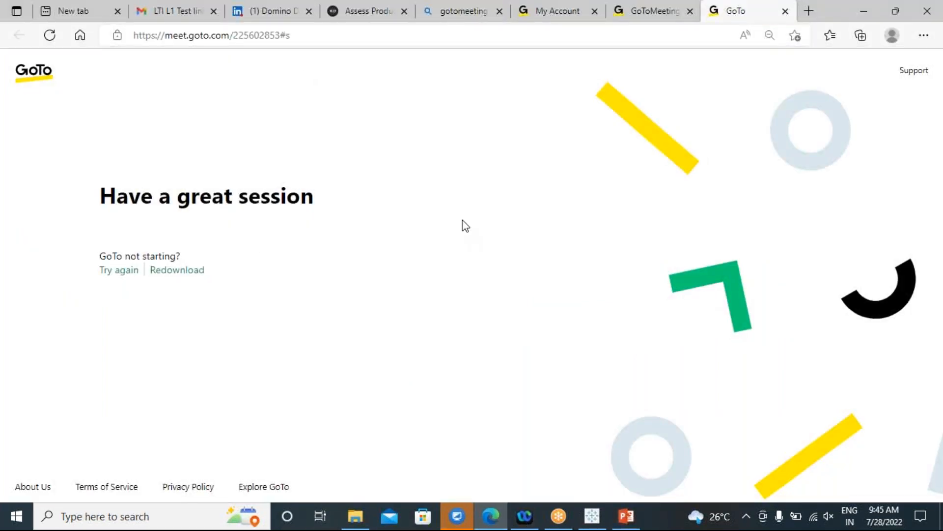
In a new tab, load google.com and search 'filter execution order in tableau'.
left_click(70, 11)
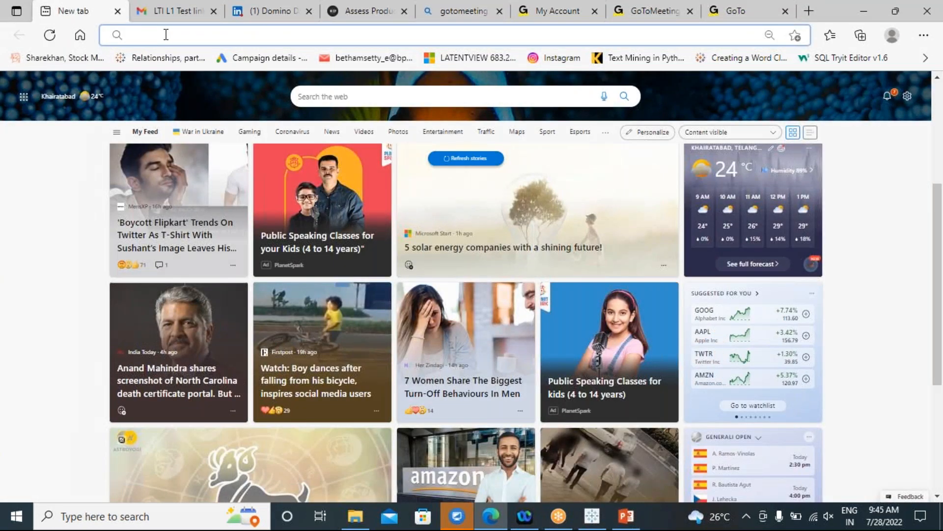
type("www.google.com")
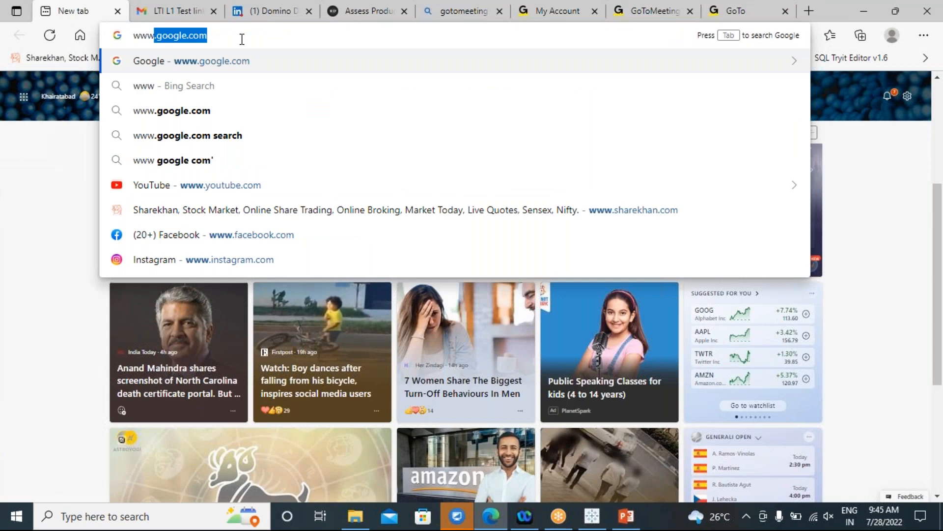
key("Return")
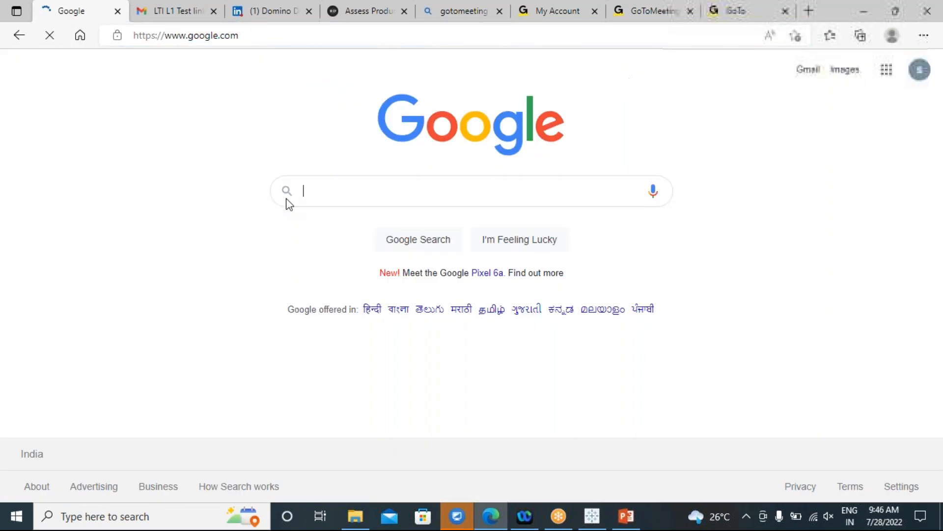
type("filter")
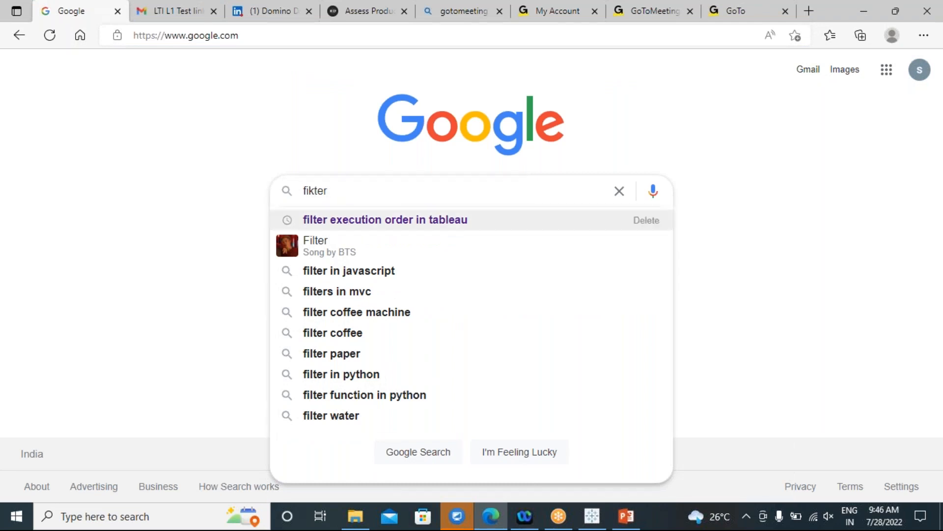
left_click(348, 224)
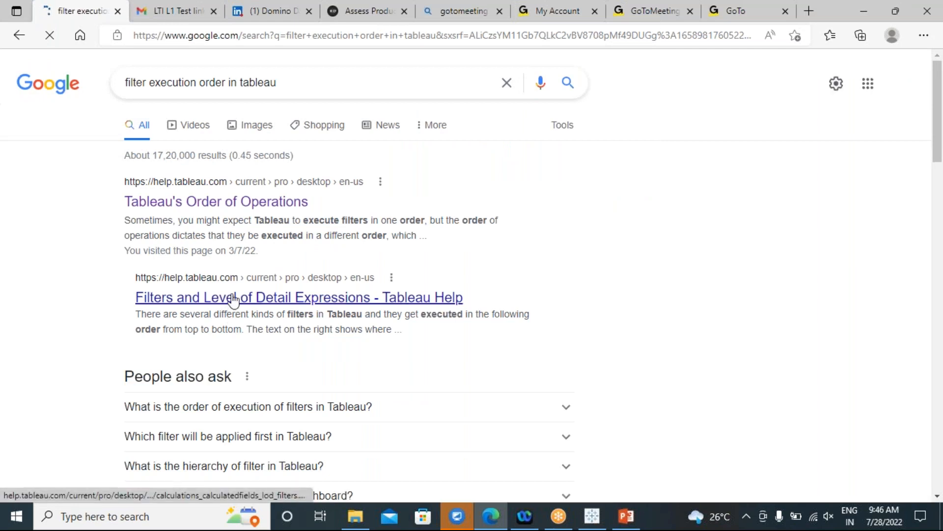
Open the 'Tableau's Order of Operations' result to view its filter pipeline diagram.
left_click(190, 208)
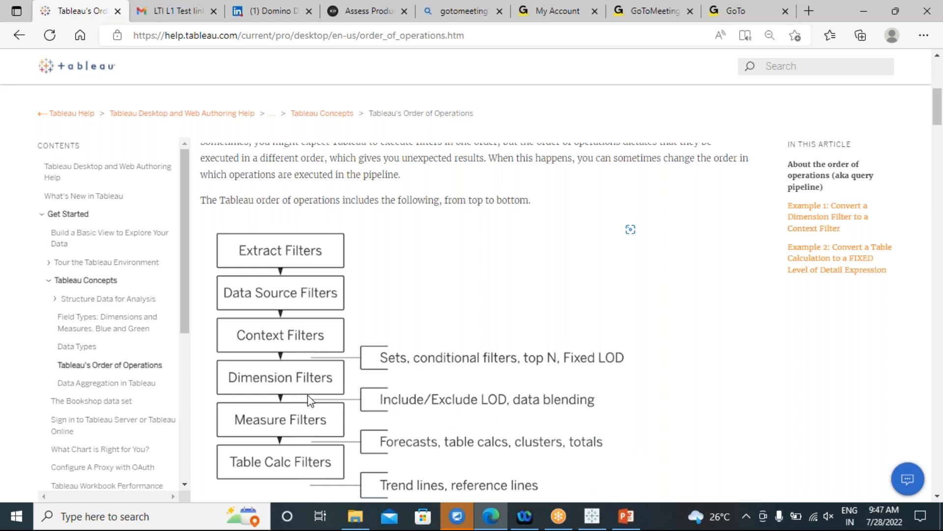
Back in Tableau, put Category on Rows and drop Sub-Category, leaving three category sales bars.
left_click(594, 522)
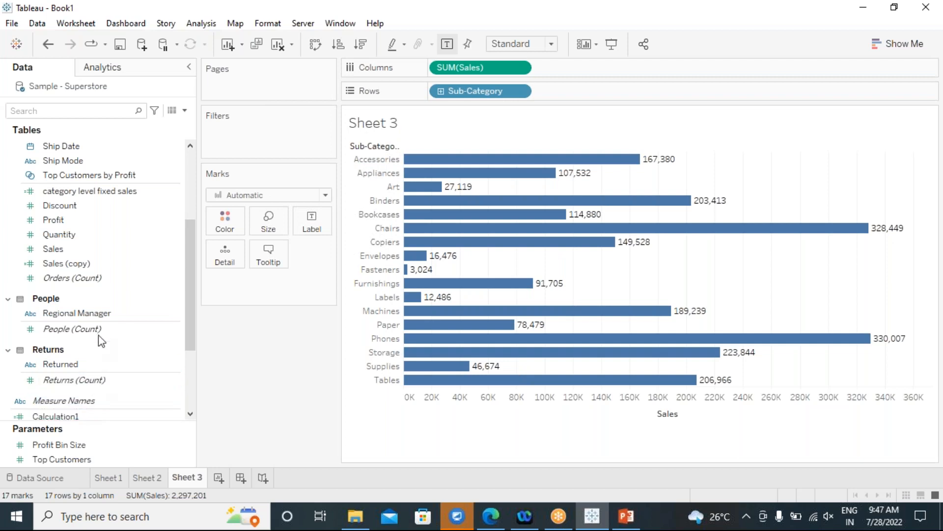
scroll(109, 294, "up", 1)
scroll(109, 290, "up", 3)
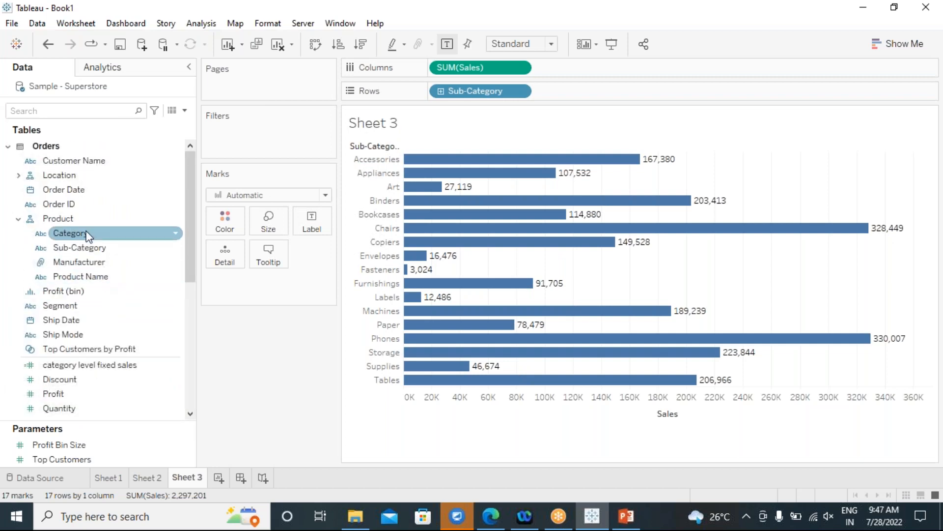
double_click(85, 228)
left_click_drag(479, 91, 680, 97)
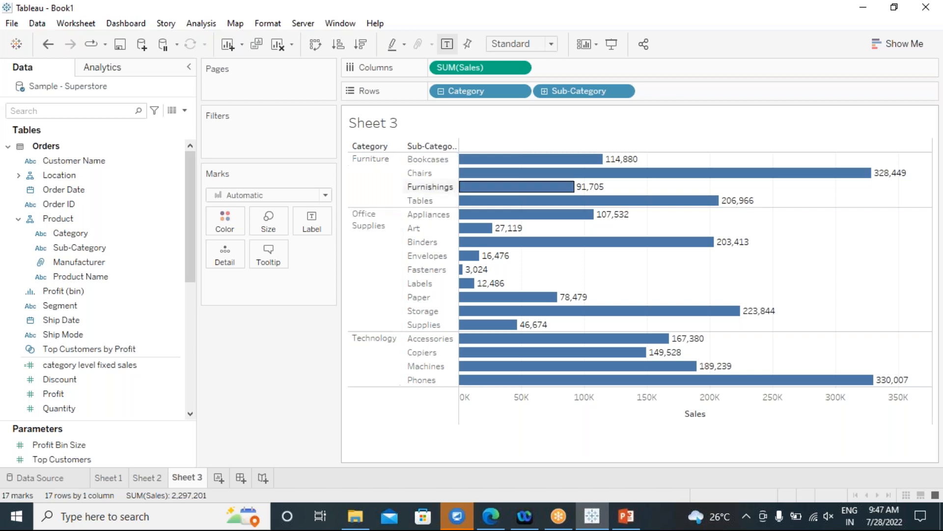
left_click_drag(577, 96, 284, 344)
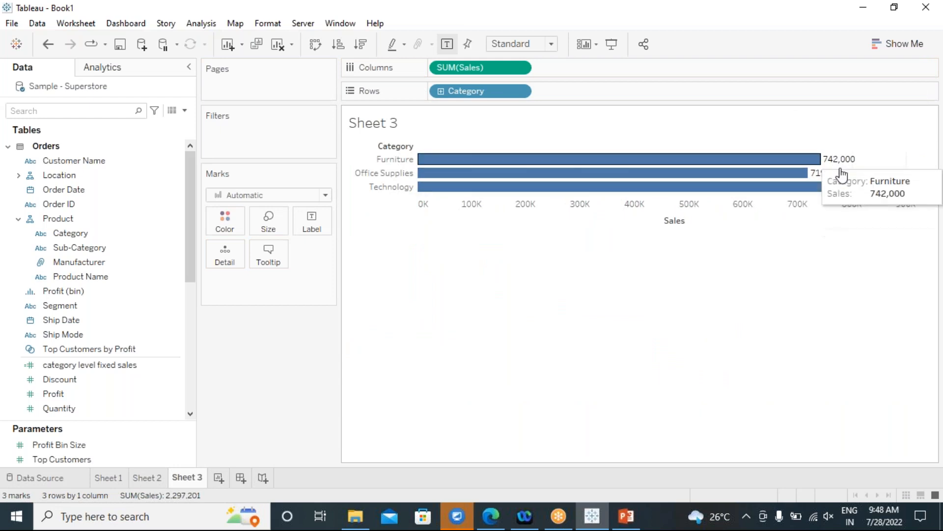
Drill Category down to Sub-Category, giving 17 labelled bars such as Chairs 328,449.
left_click(441, 91)
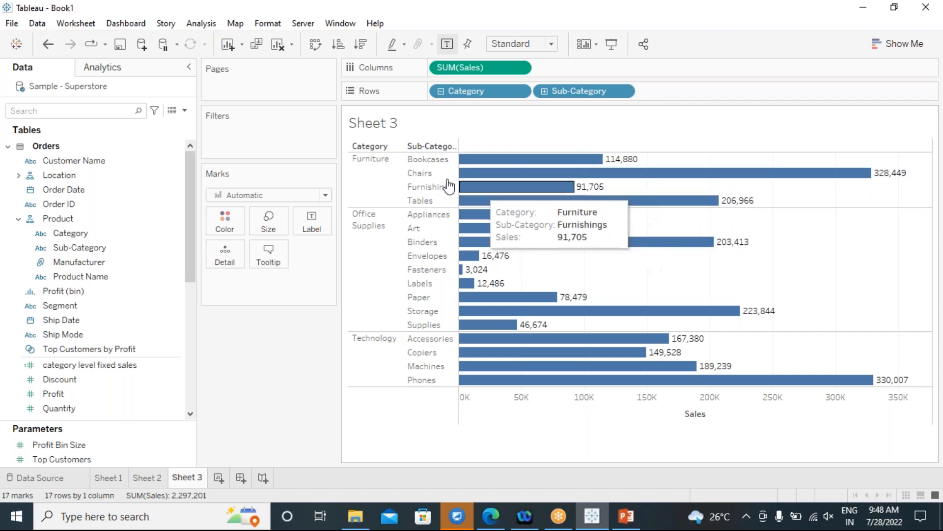
mouse_move(626, 201)
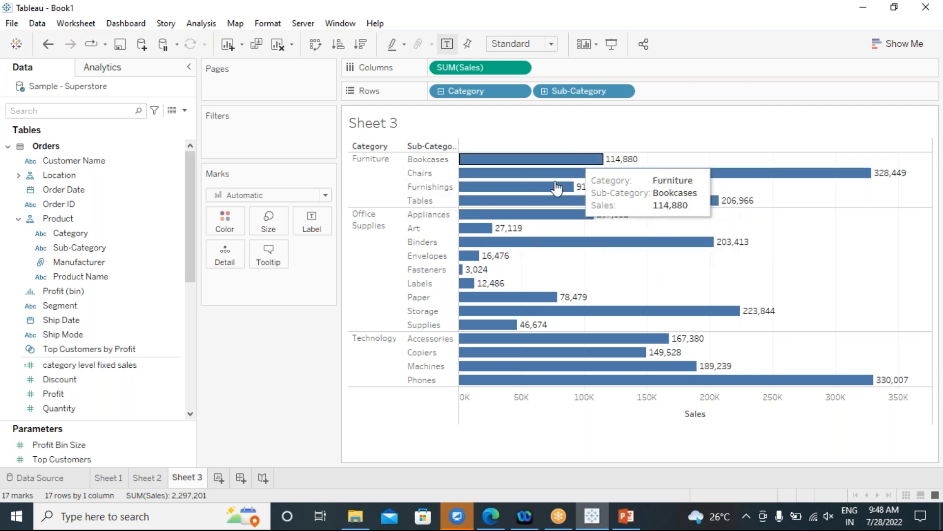
mouse_move(623, 181)
mouse_move(616, 165)
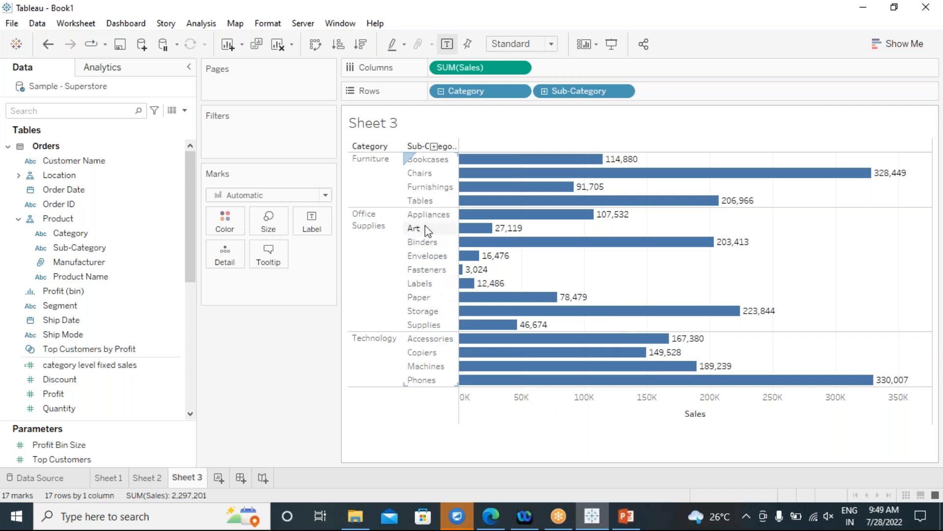
Drill Sub-Category down to Manufacturer, giving 265 bars such as Chairs–Global at 122,902.
left_click(544, 91)
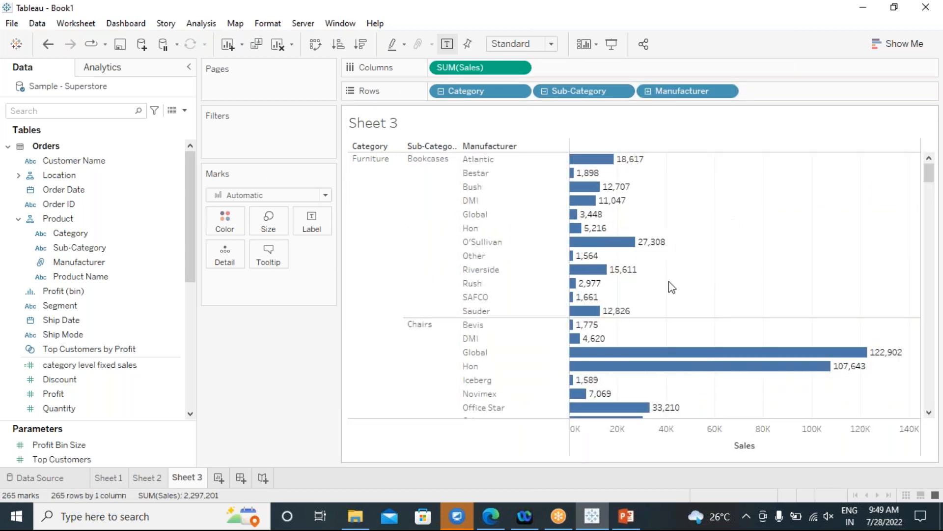
mouse_move(654, 366)
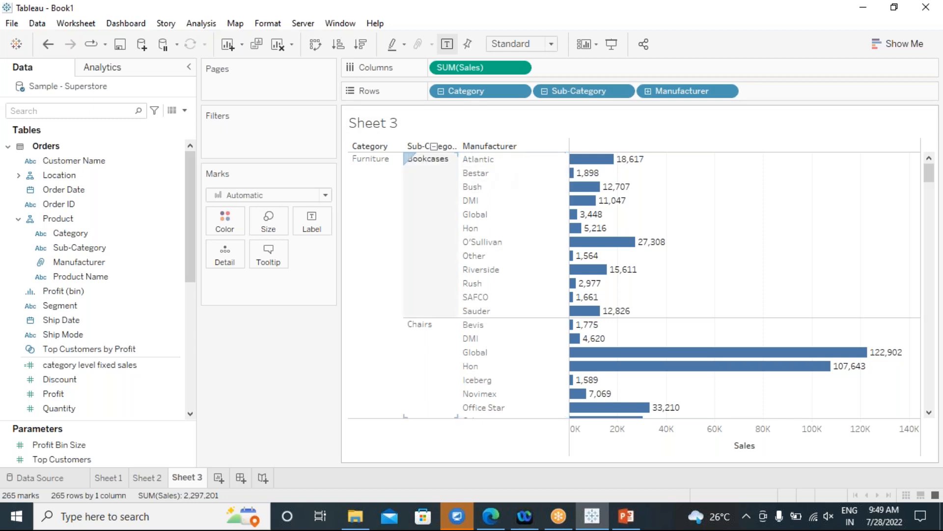
Start a new calculated field and build the expression EXCLUDE [Sub-Category]: SUM([Sales]).
left_click(201, 24)
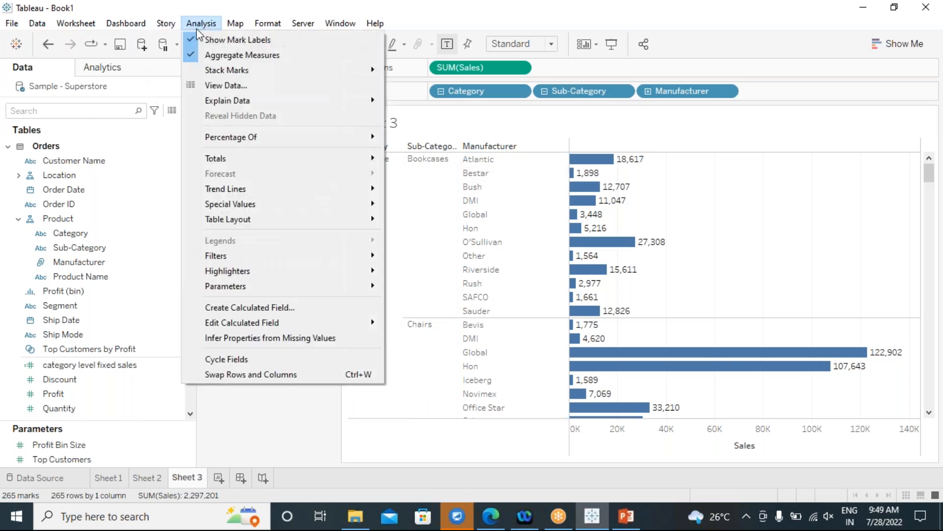
left_click(278, 314)
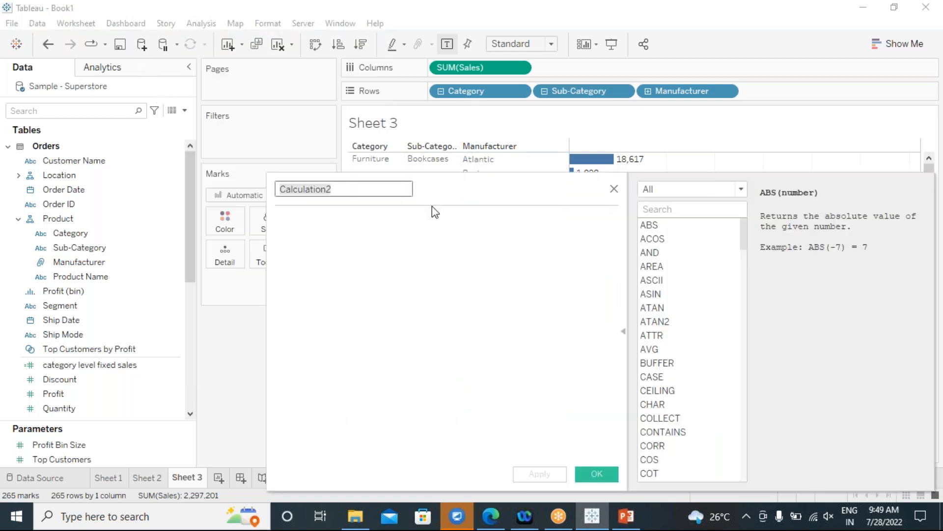
left_click_drag(434, 196, 579, 245)
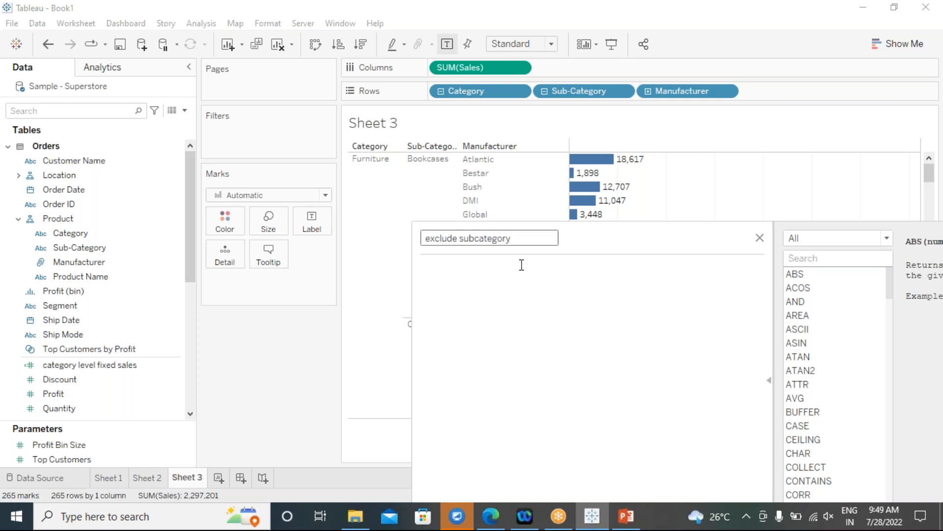
type("ex")
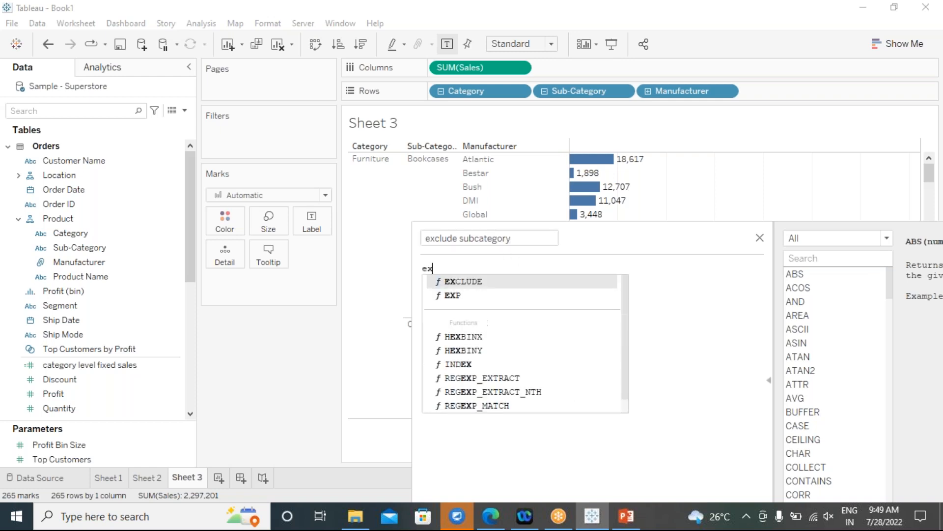
double_click(484, 284)
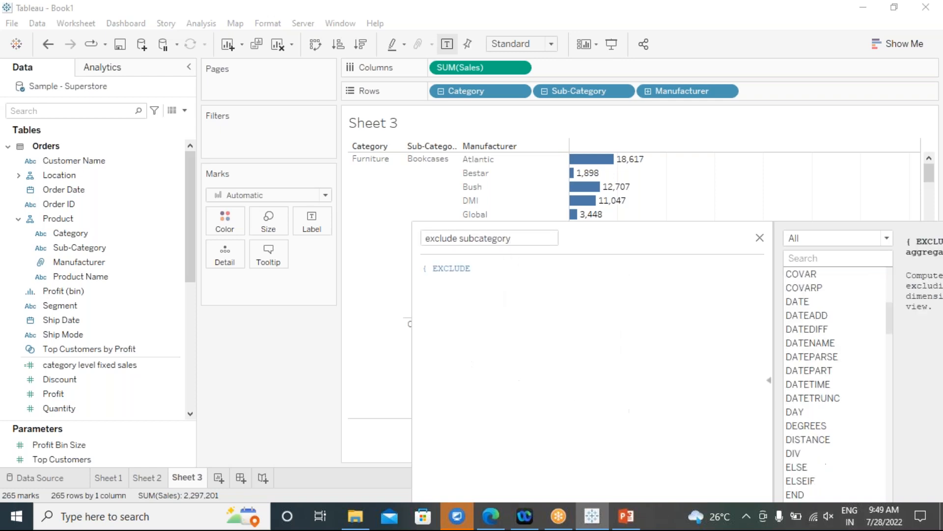
type("sub")
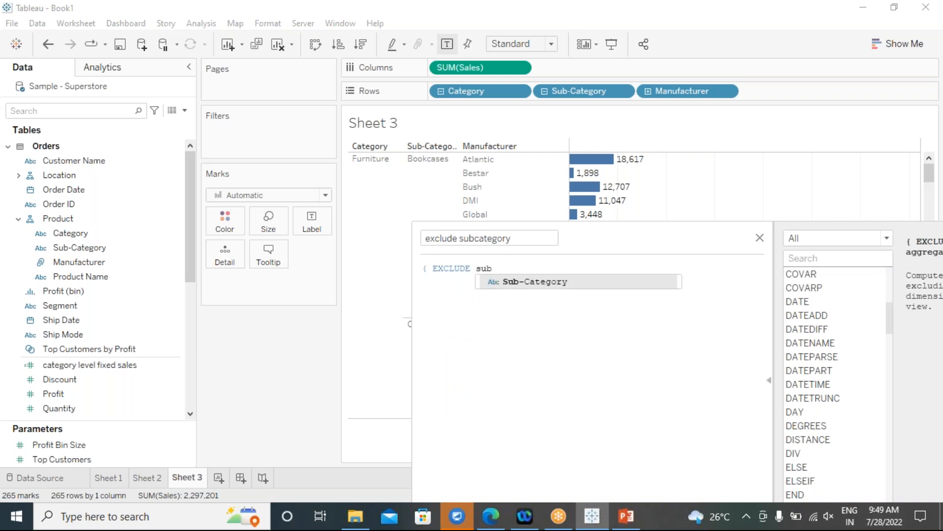
double_click(545, 287)
type(": sum")
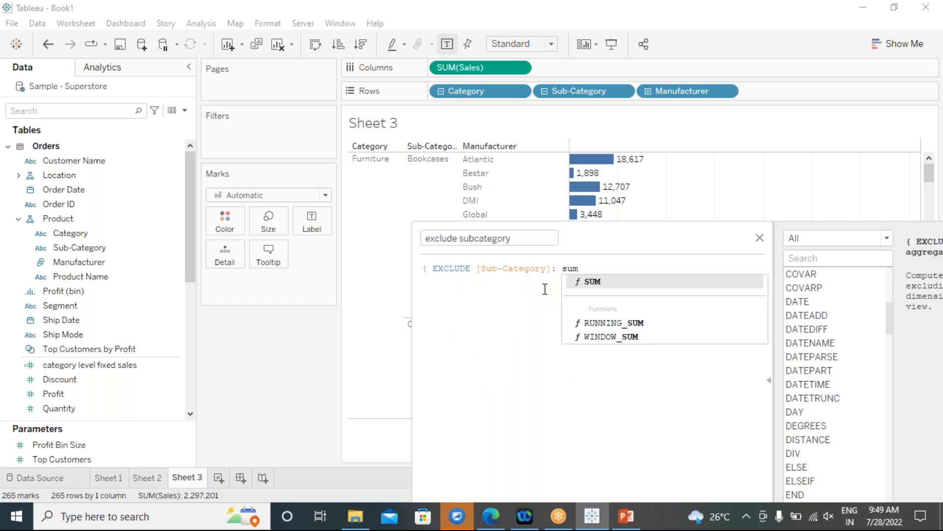
double_click(590, 282)
type("sales")
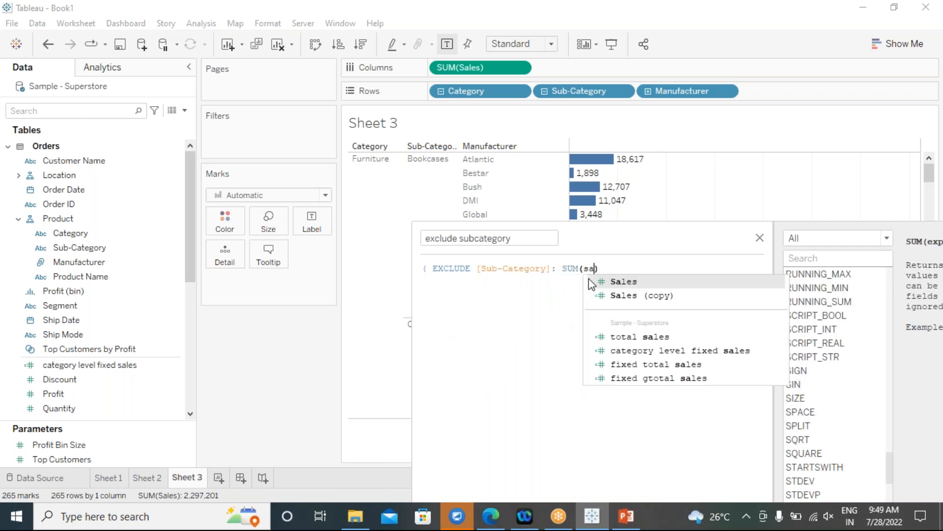
double_click(627, 281)
Add the missing closing brace so the exclude subcategory formula is valid, then save it.
left_click_drag(634, 243, 549, 141)
left_click(565, 179)
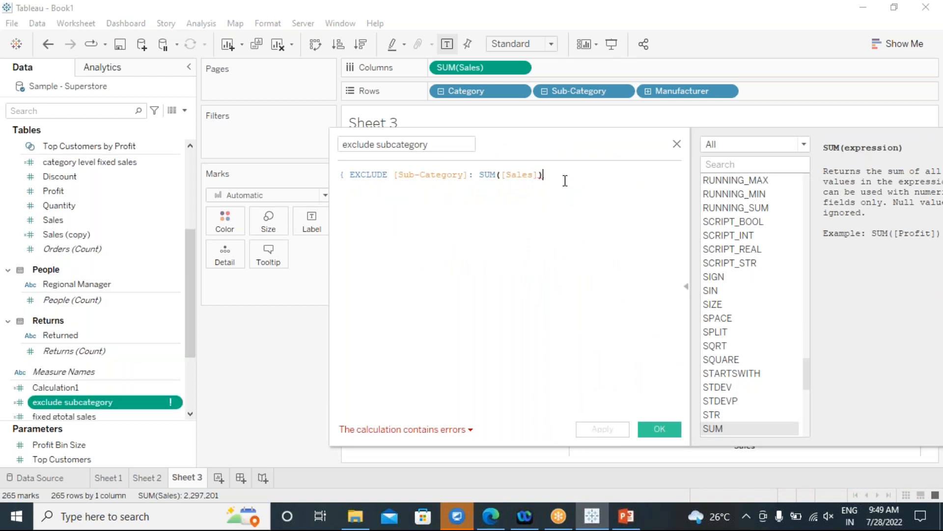
type("}")
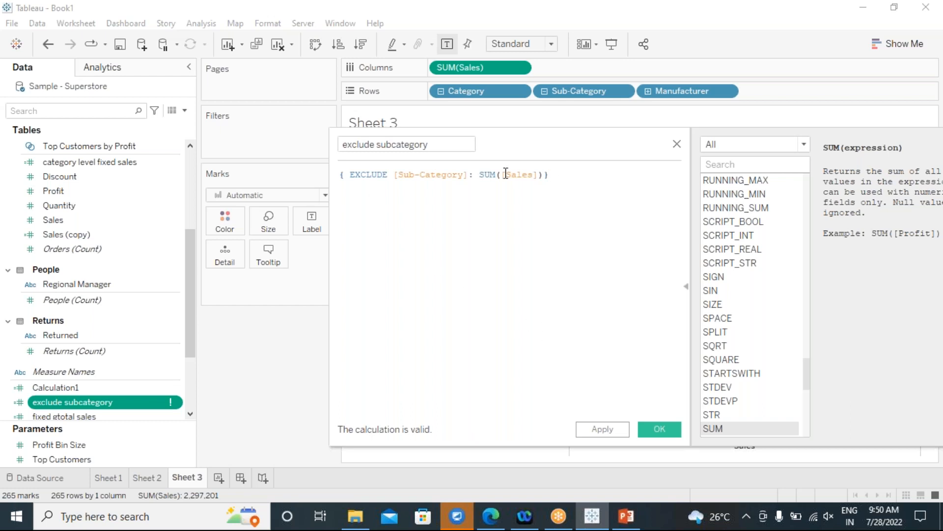
left_click(617, 433)
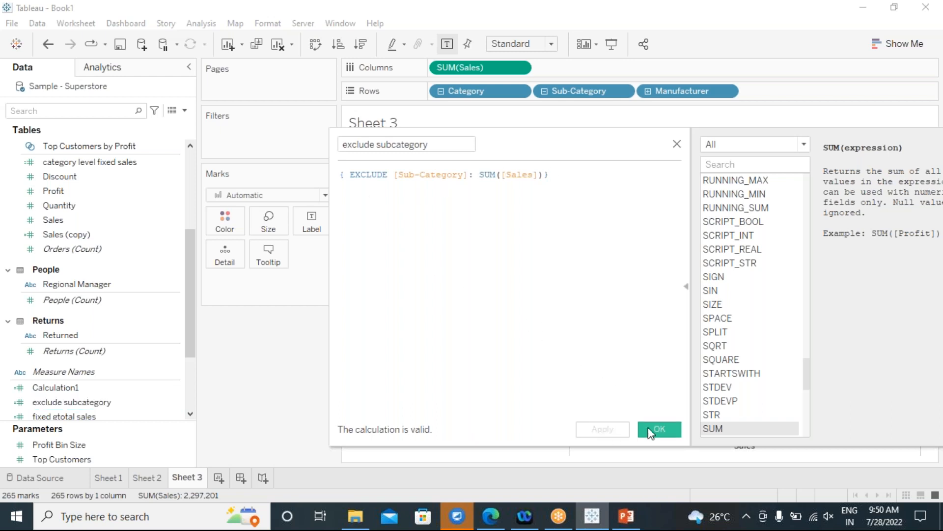
left_click(660, 429)
Place exclude subcategory beside SUM(Sales) on Columns and collapse rows back to Category.
left_click(93, 337)
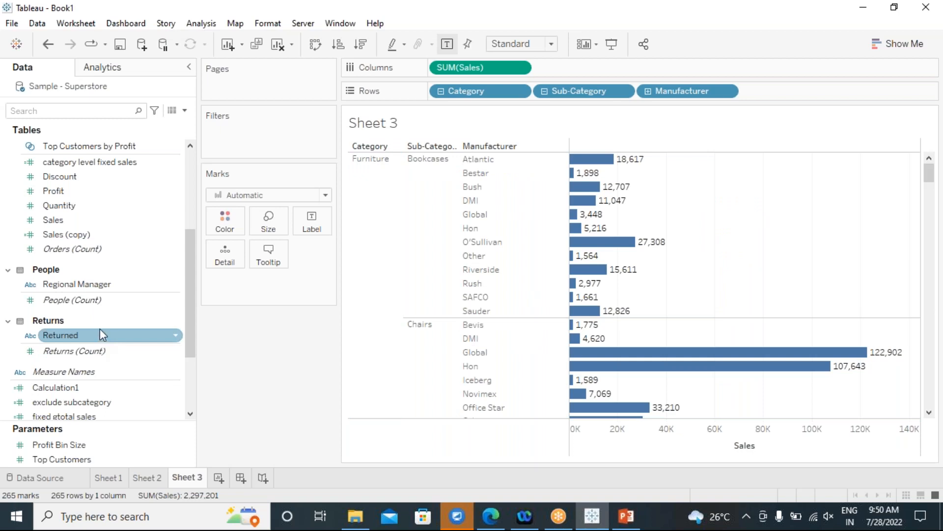
left_click_drag(90, 403, 551, 71)
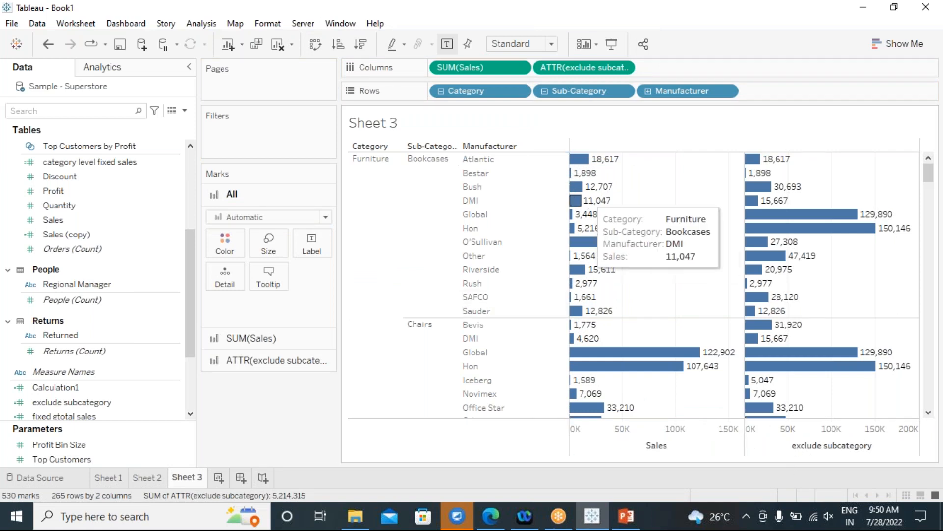
left_click(441, 92)
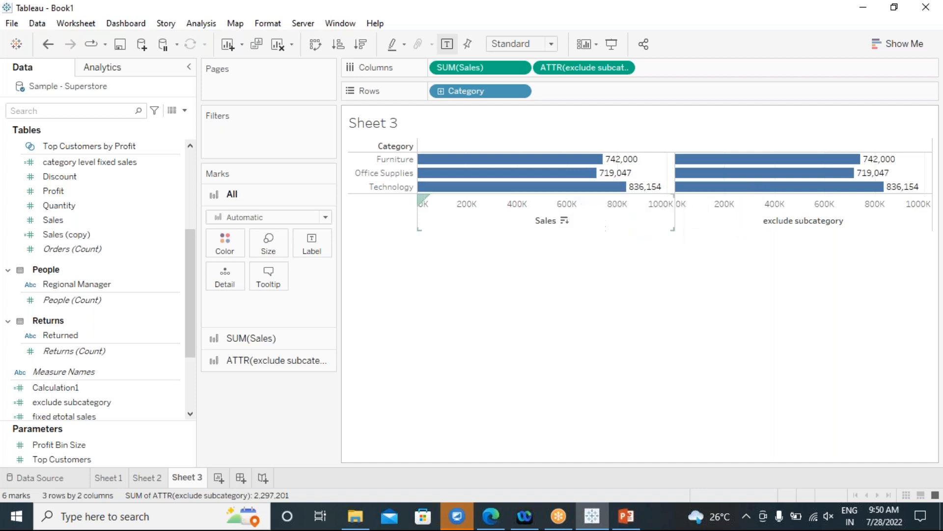
left_click(440, 92)
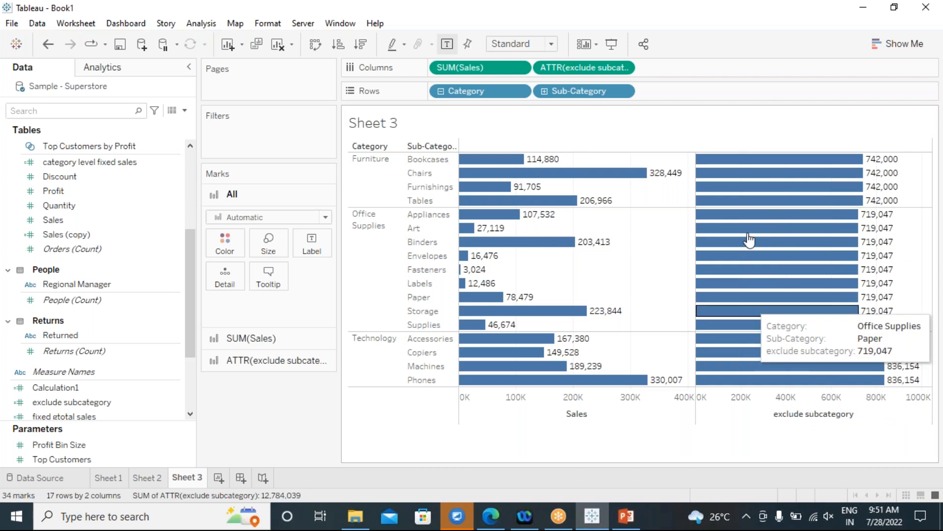
left_click(545, 91)
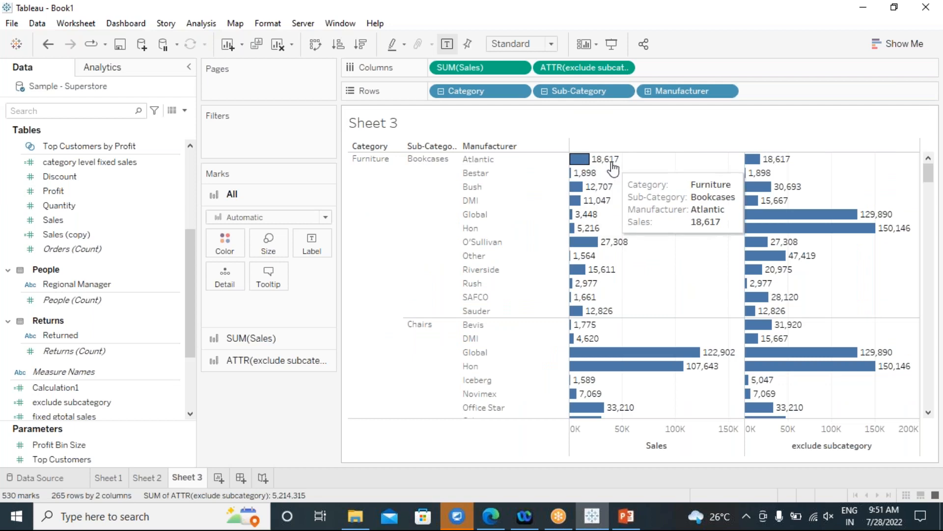
mouse_move(590, 170)
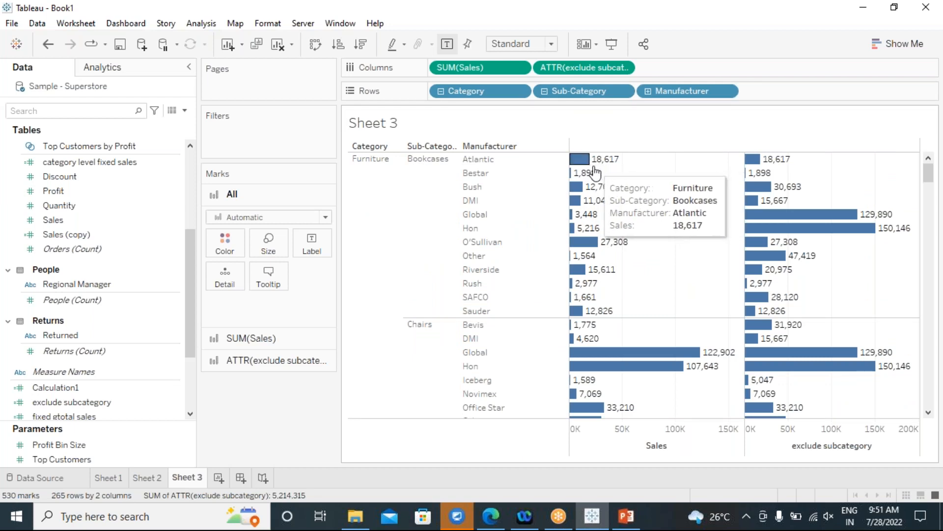
mouse_move(602, 206)
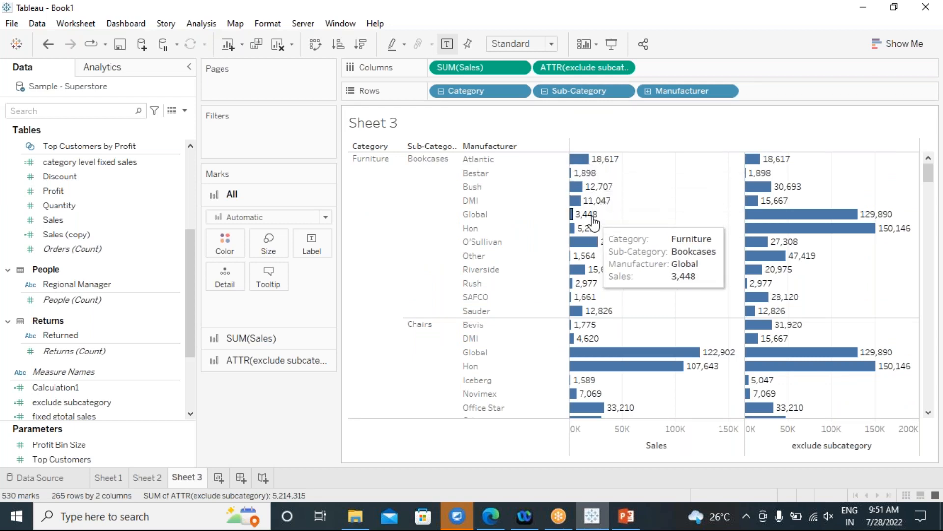
mouse_move(588, 223)
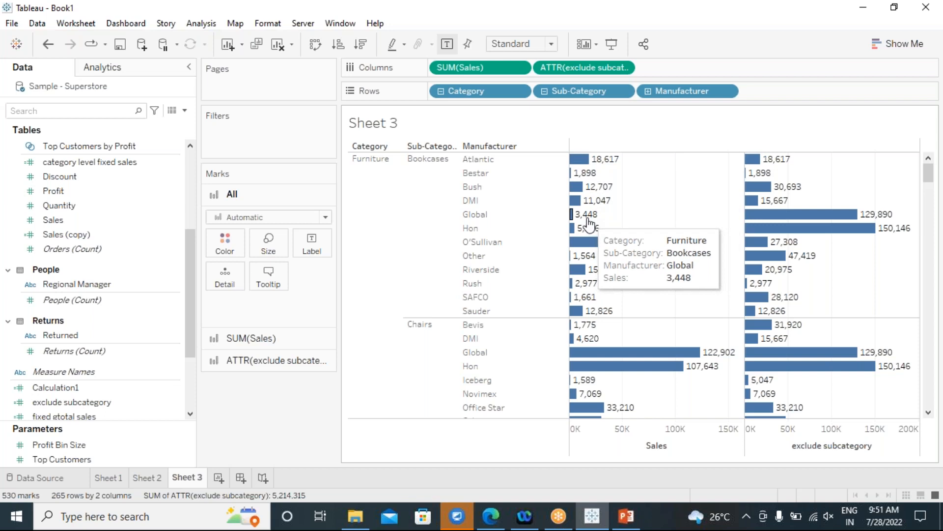
mouse_move(750, 367)
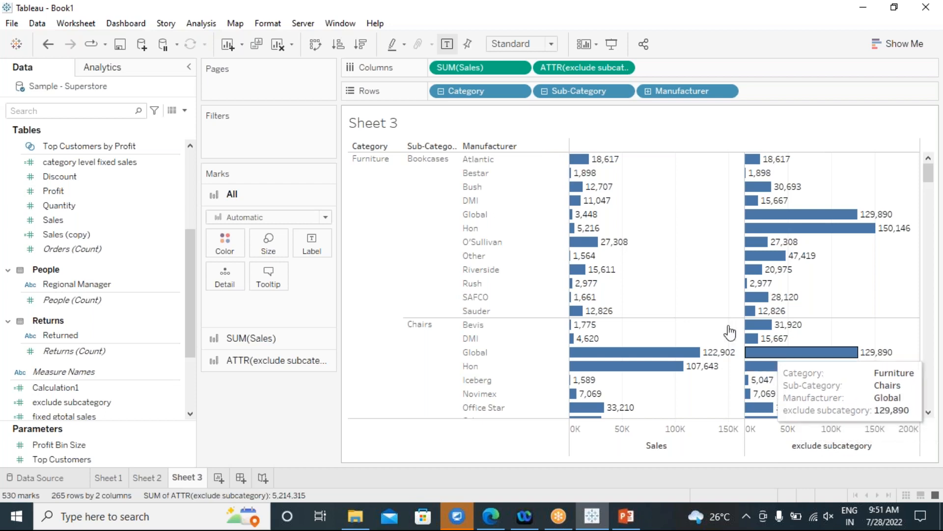
mouse_move(797, 216)
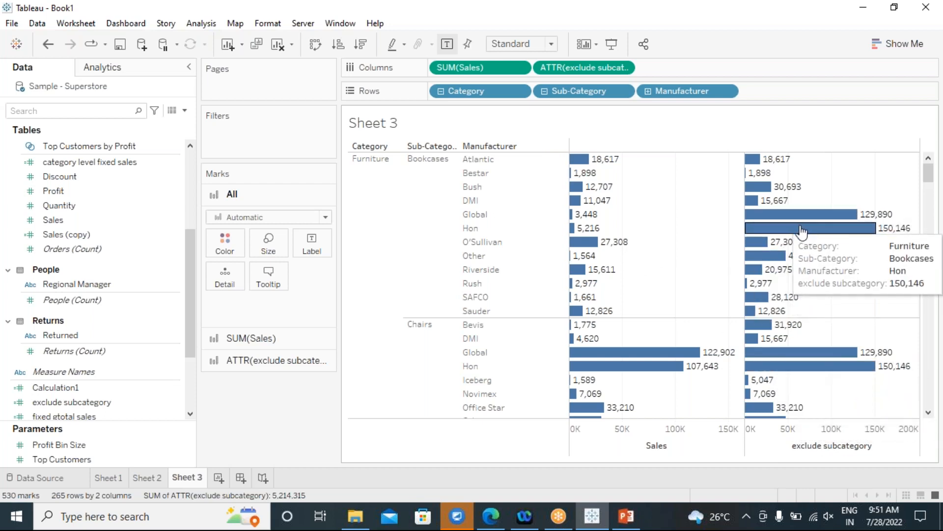
mouse_move(891, 234)
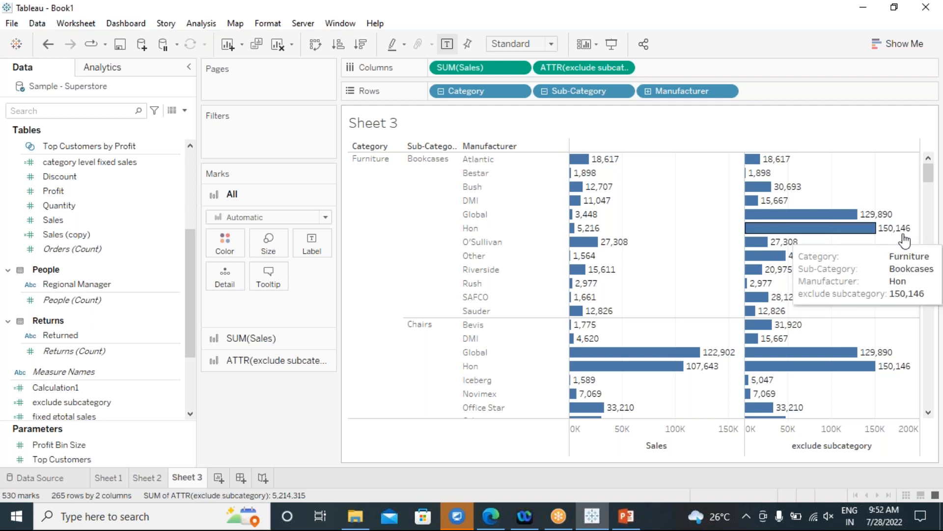
mouse_move(877, 362)
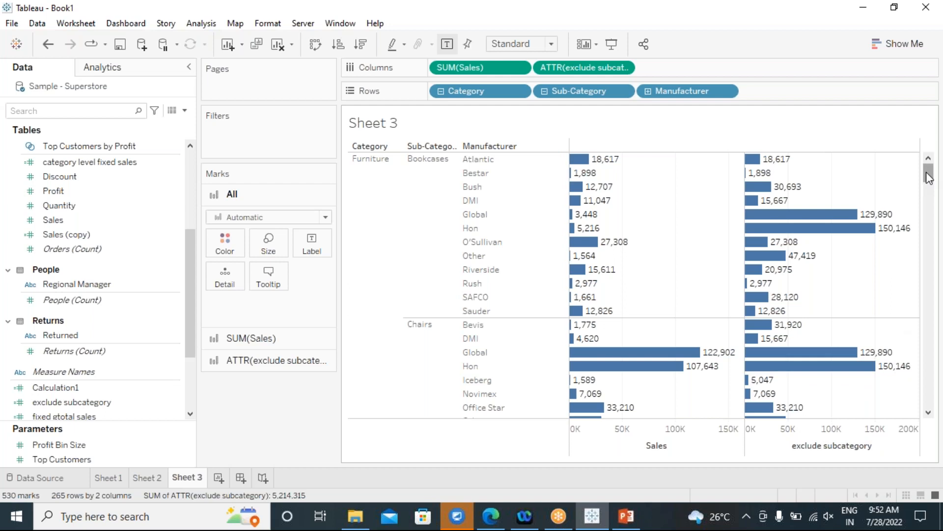
left_click_drag(928, 177, 930, 194)
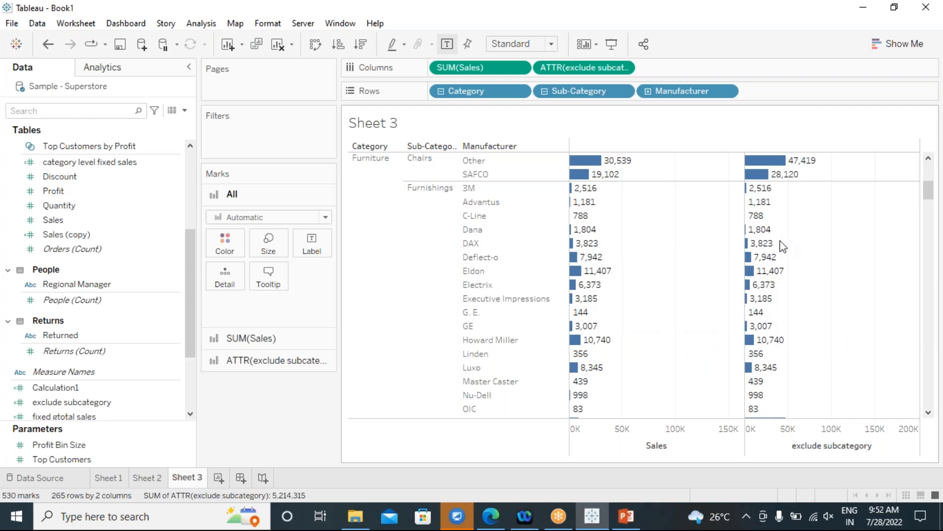
scroll(638, 231, "down", 5)
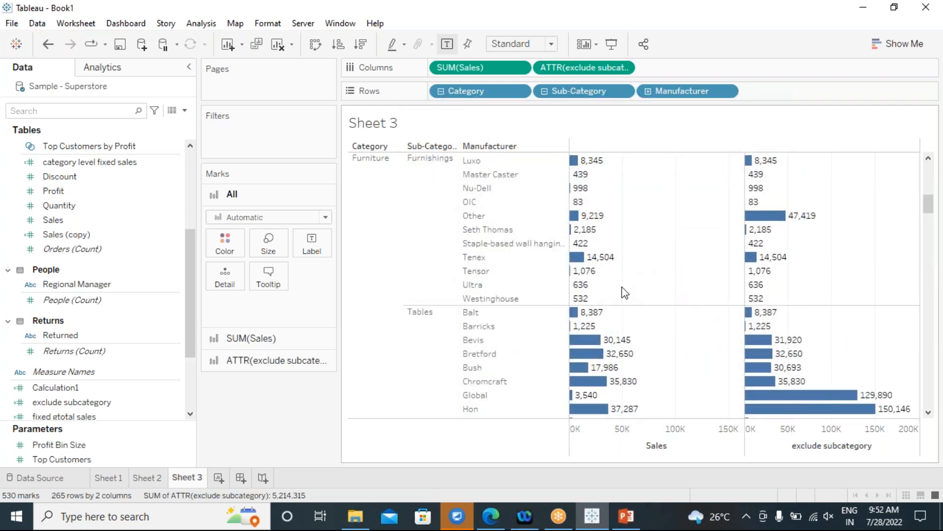
scroll(624, 293, "down", 2)
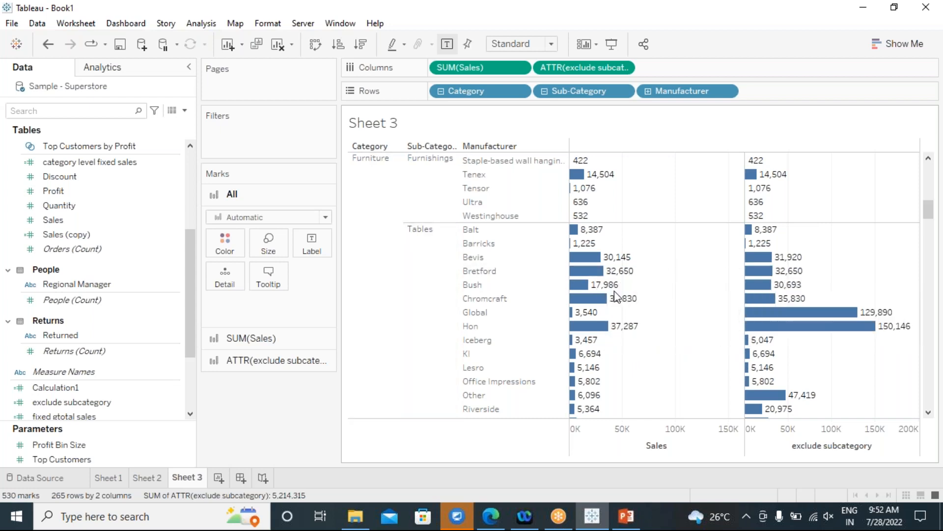
mouse_move(813, 336)
scroll(705, 334, "down", 3)
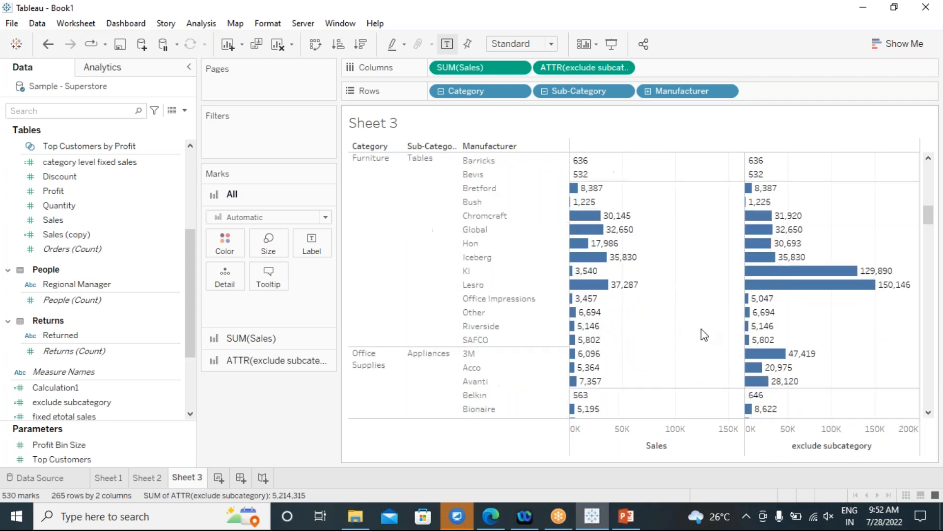
scroll(704, 334, "down", 5)
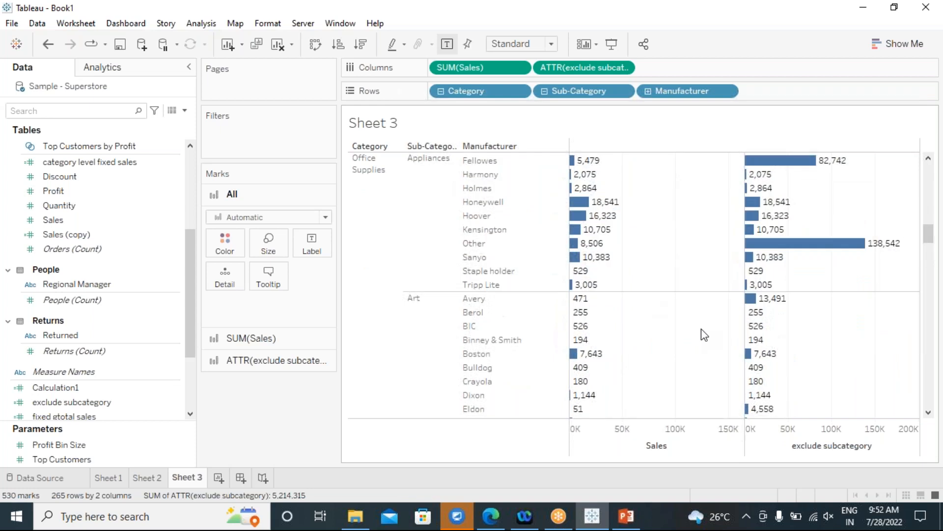
scroll(705, 334, "down", 10)
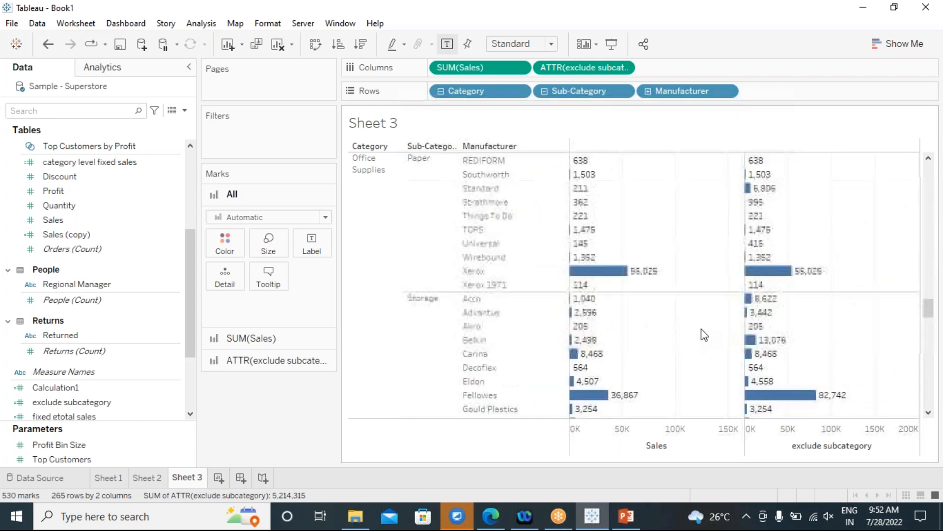
scroll(704, 335, "down", 6)
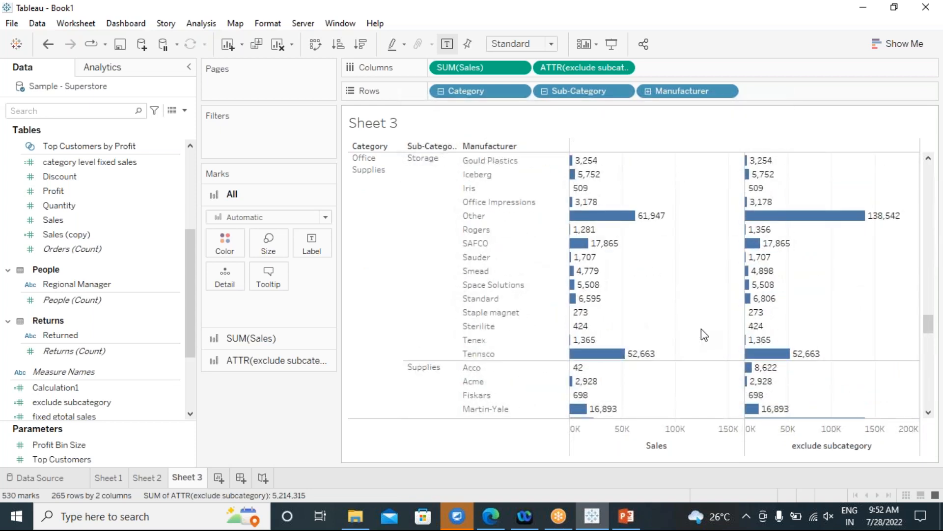
scroll(705, 334, "down", 10)
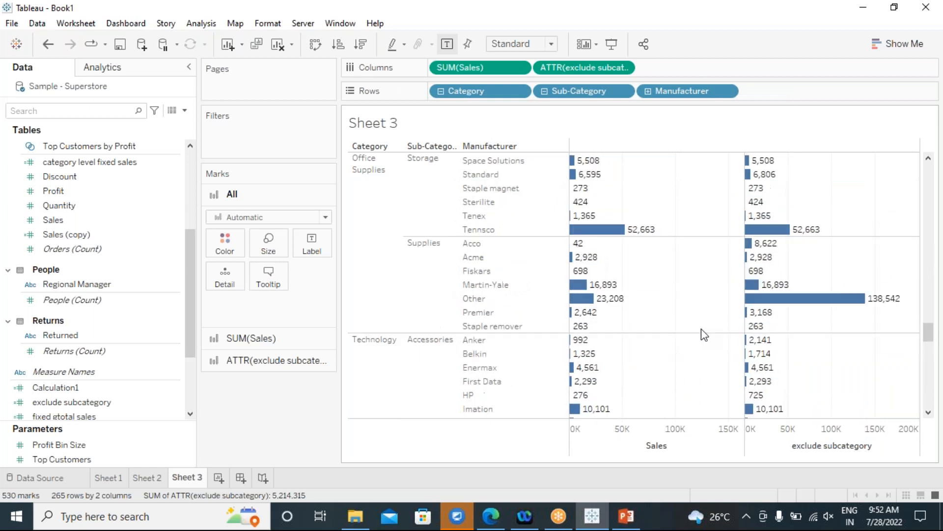
scroll(704, 335, "up", 10)
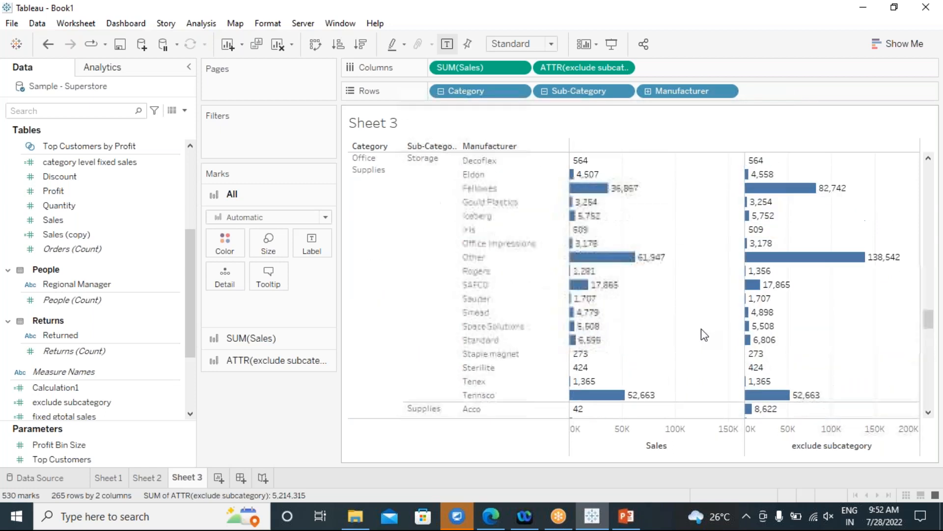
mouse_move(668, 90)
left_mouse_down()
mouse_move(349, 388)
mouse_move(284, 422)
mouse_move(576, 209)
mouse_move(680, 93)
left_mouse_up()
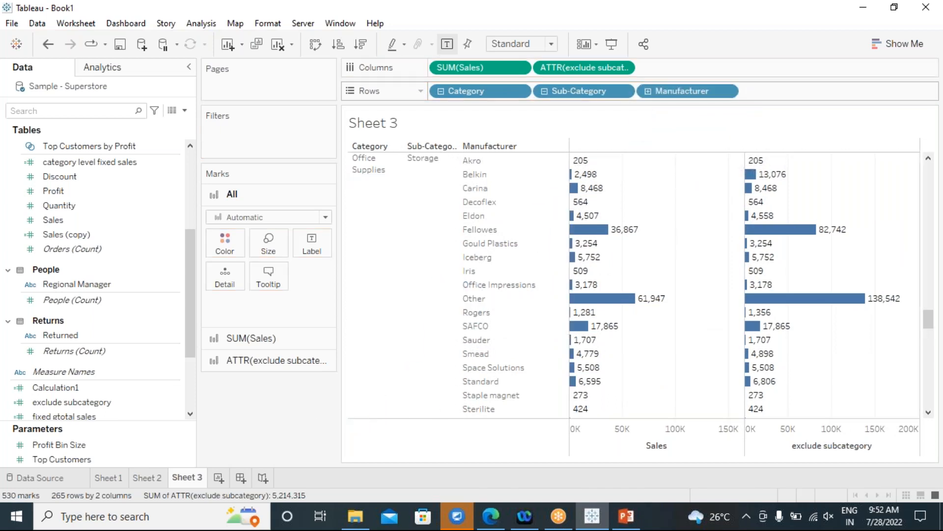
left_click(648, 91)
left_click_drag(677, 90, 277, 418)
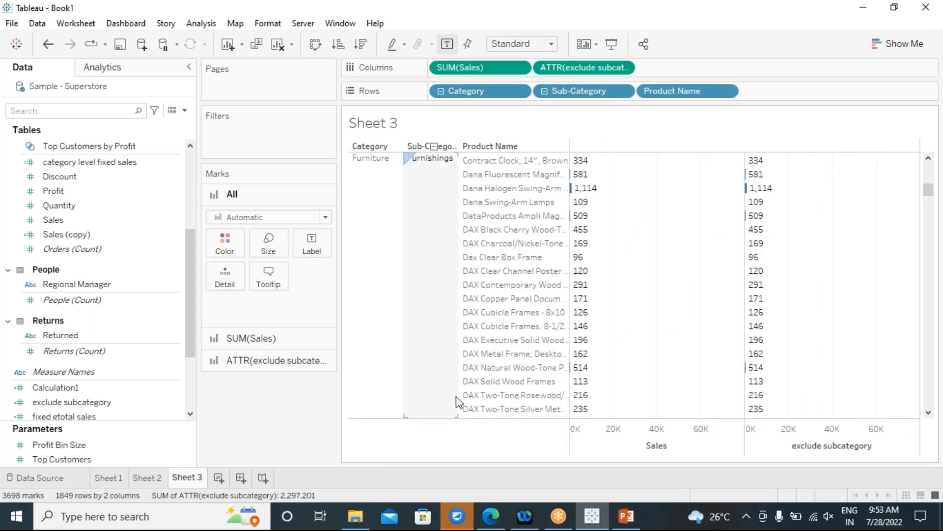
scroll(644, 346, "up", 15)
scroll(645, 339, "up", 15)
scroll(644, 338, "up", 1)
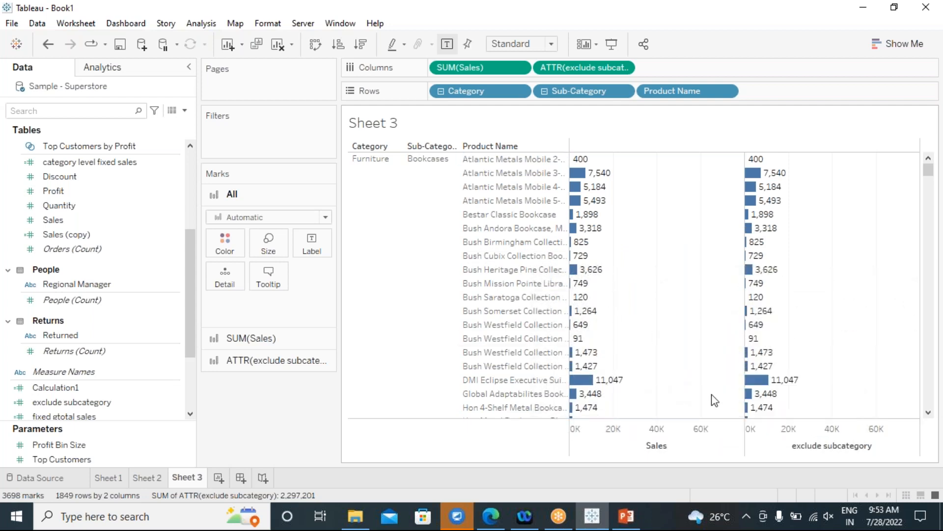
scroll(834, 344, "down", 4)
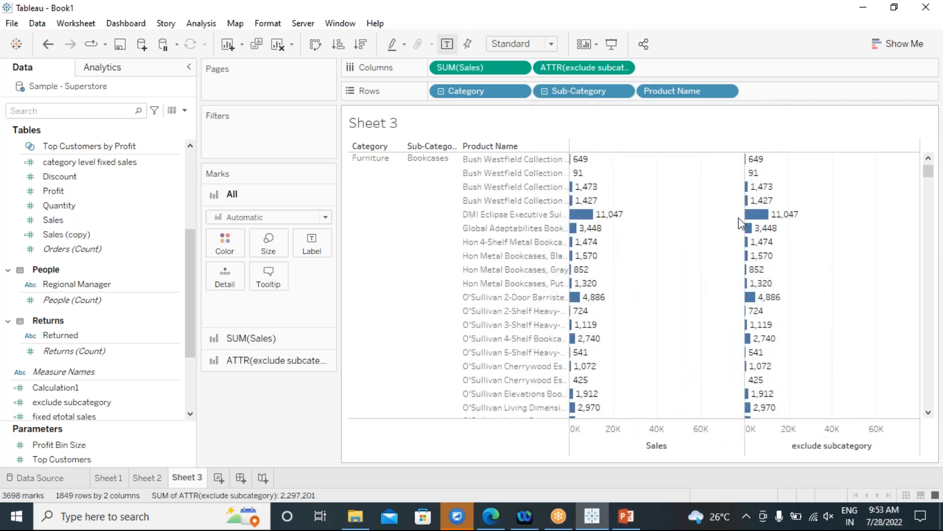
scroll(620, 350, "down", 3)
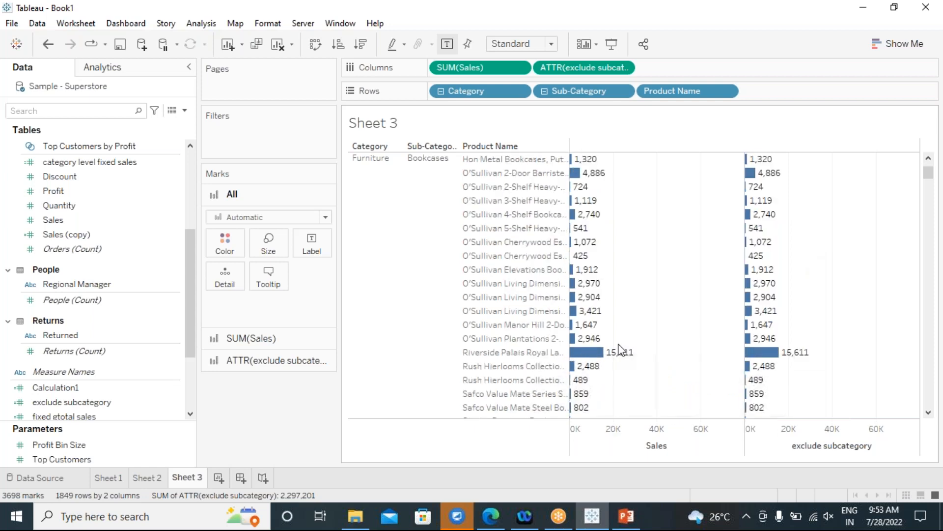
scroll(616, 379, "down", 3)
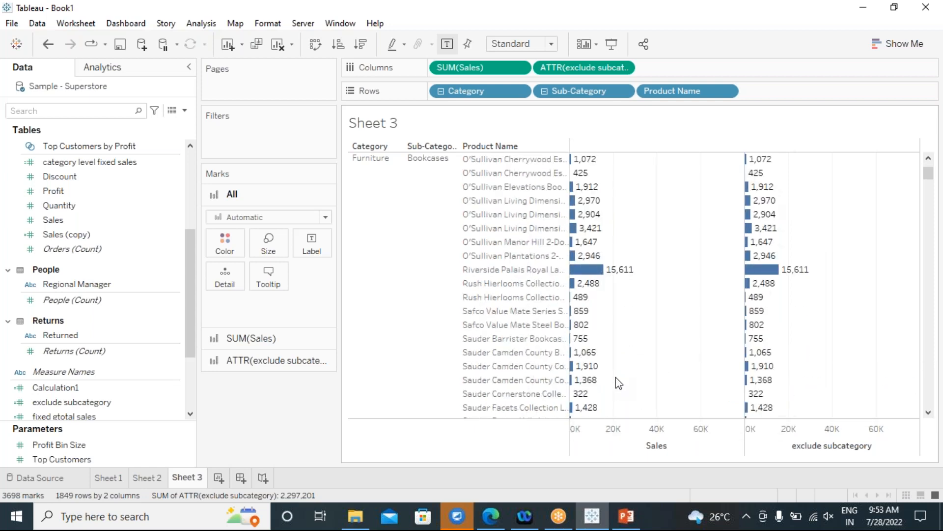
scroll(615, 376, "down", 5)
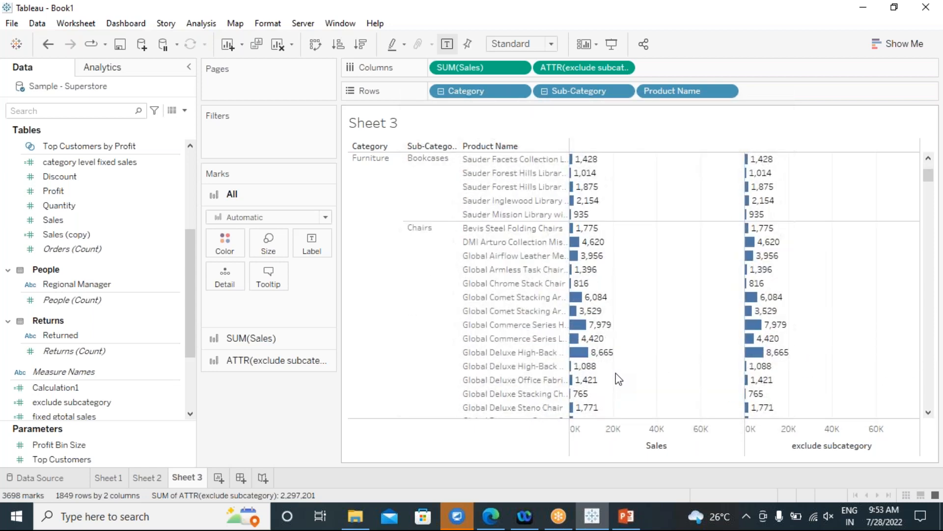
scroll(615, 375, "up", 2)
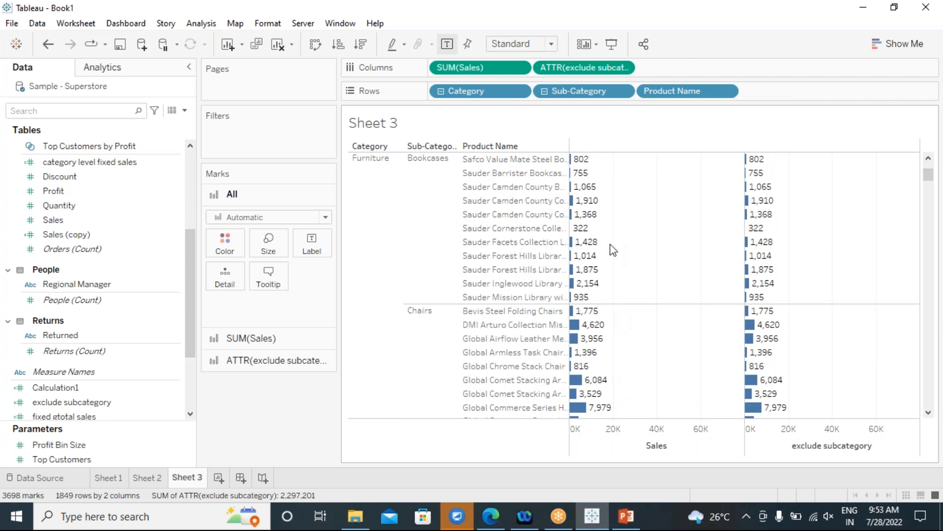
scroll(674, 225, "down", 9)
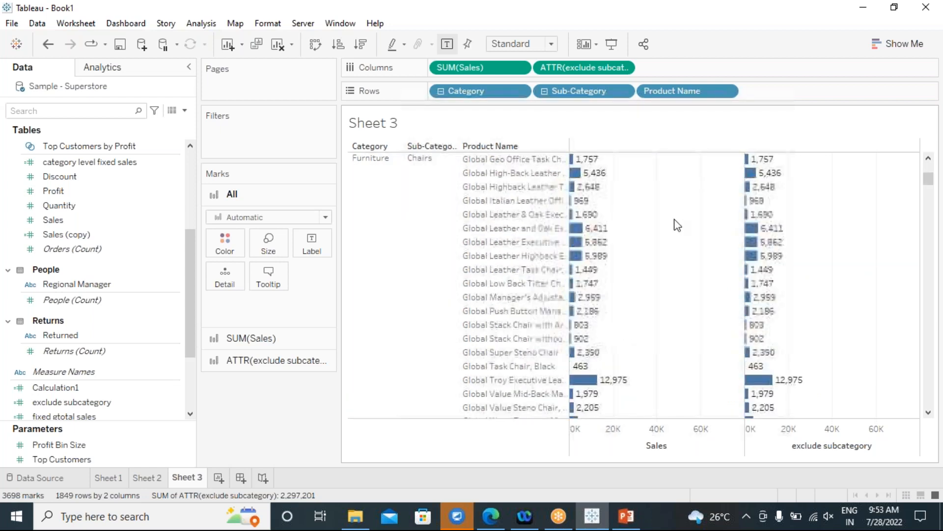
scroll(611, 294, "down", 6)
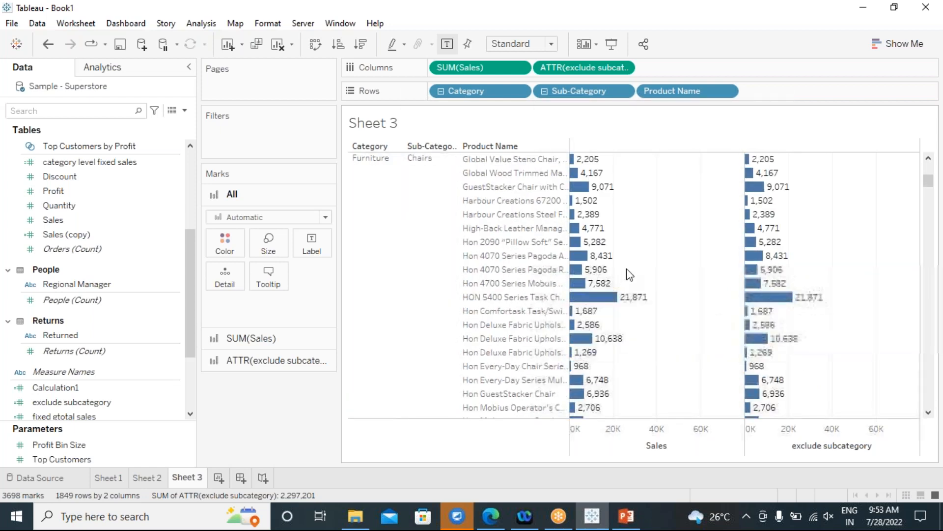
scroll(629, 265, "down", 4)
scroll(618, 305, "down", 5)
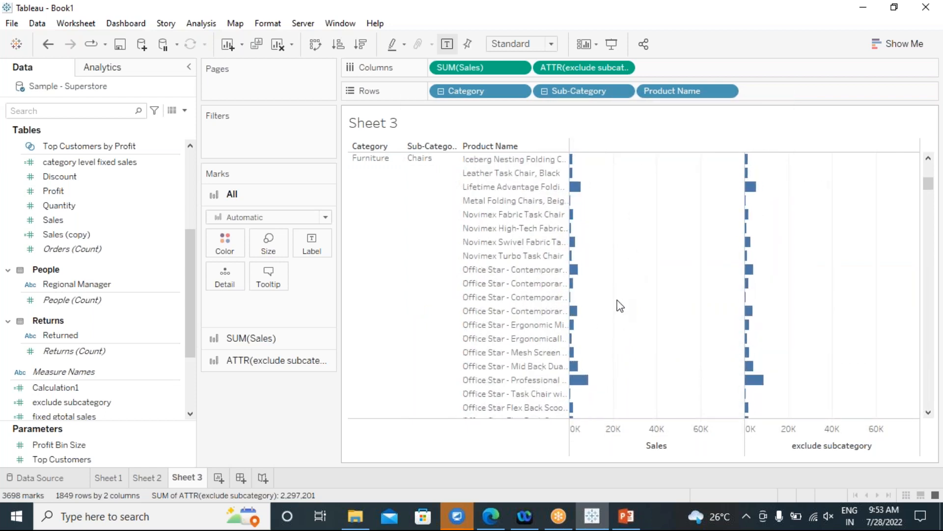
scroll(620, 305, "down", 5)
scroll(620, 301, "down", 1)
scroll(620, 302, "up", 1)
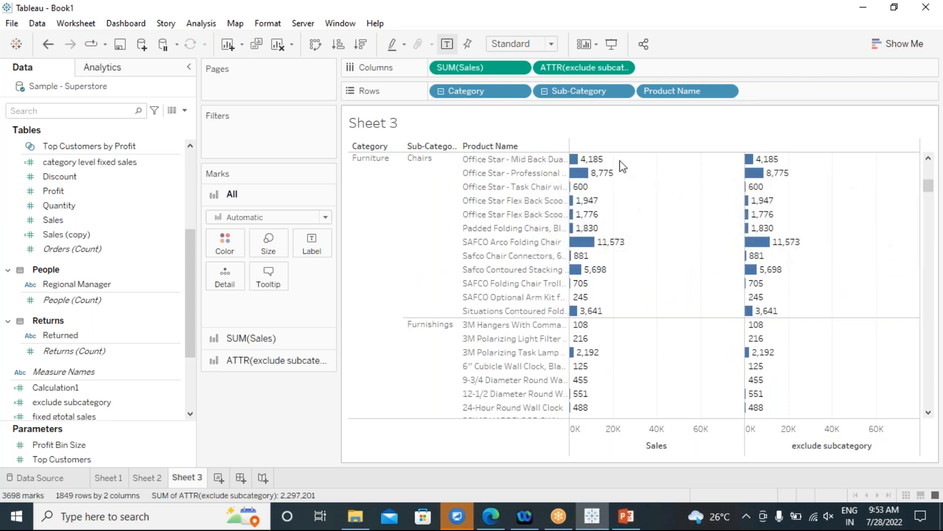
Roll products up to sub-categories, collapse to Category, then re-expand to 17 sub-category bars.
left_click(545, 92)
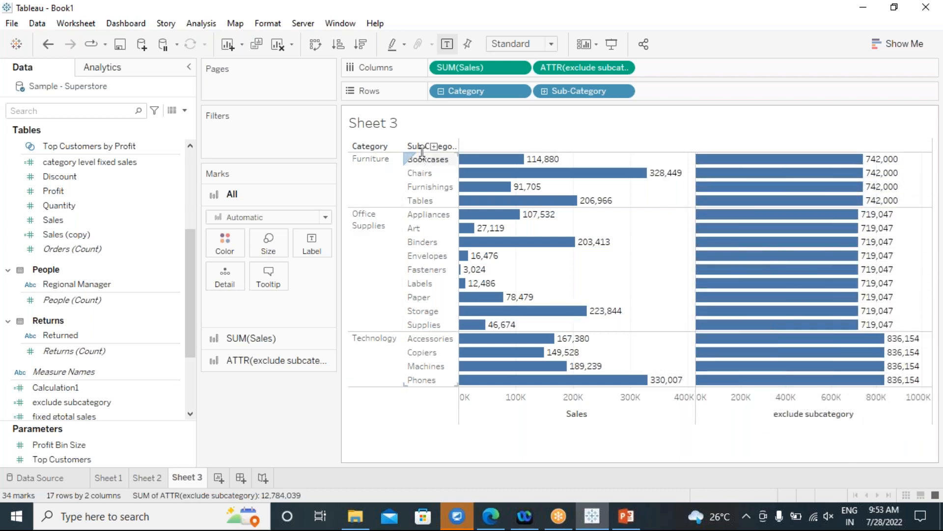
left_click(441, 91)
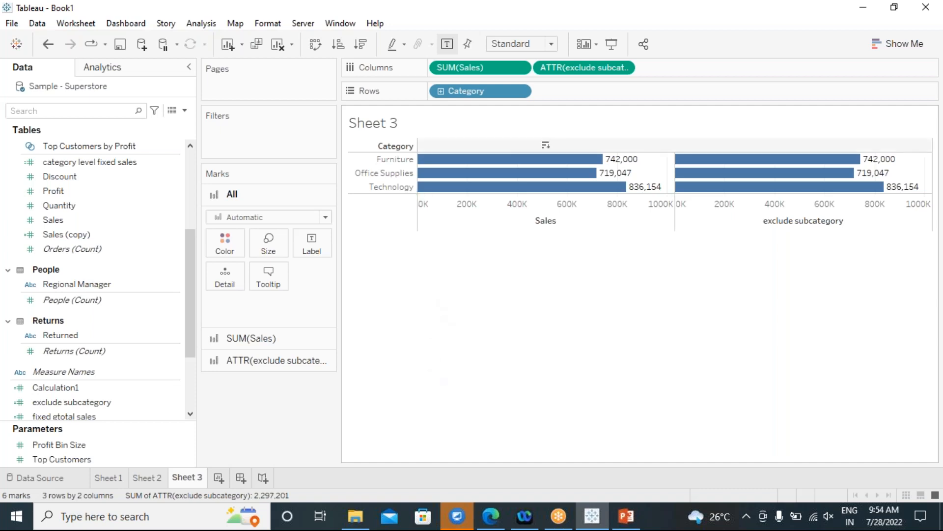
left_click(440, 91)
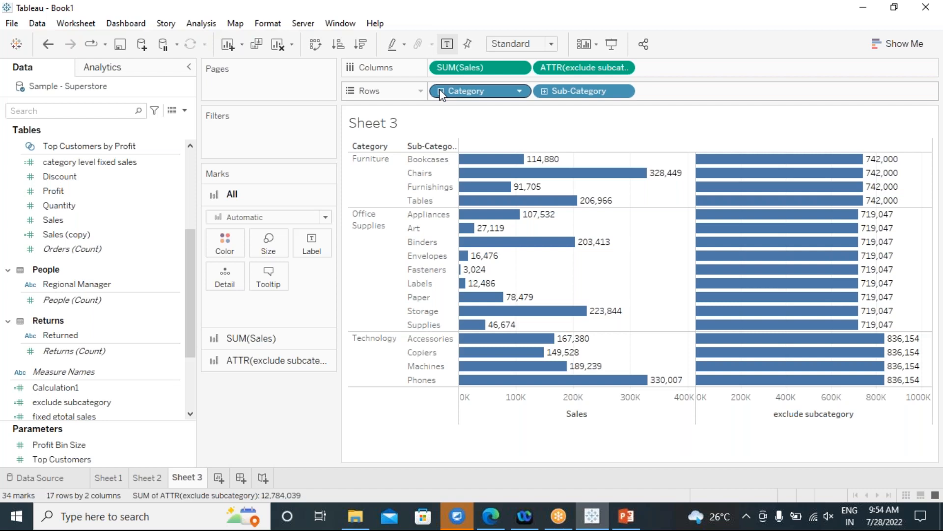
Drill Sub-Category down to Manufacturer, check the Manufacturer field's menu, then drill to Product Name.
left_click(544, 92)
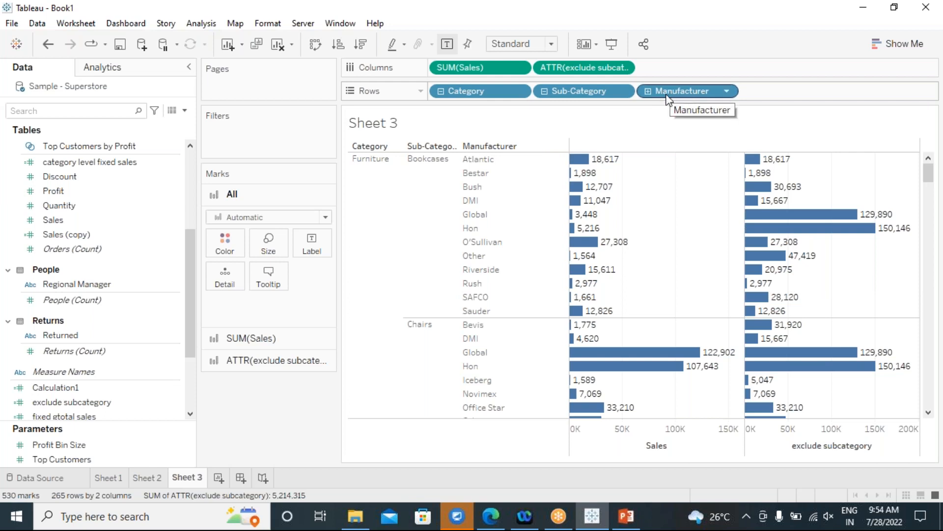
left_click_drag(191, 306, 205, 177)
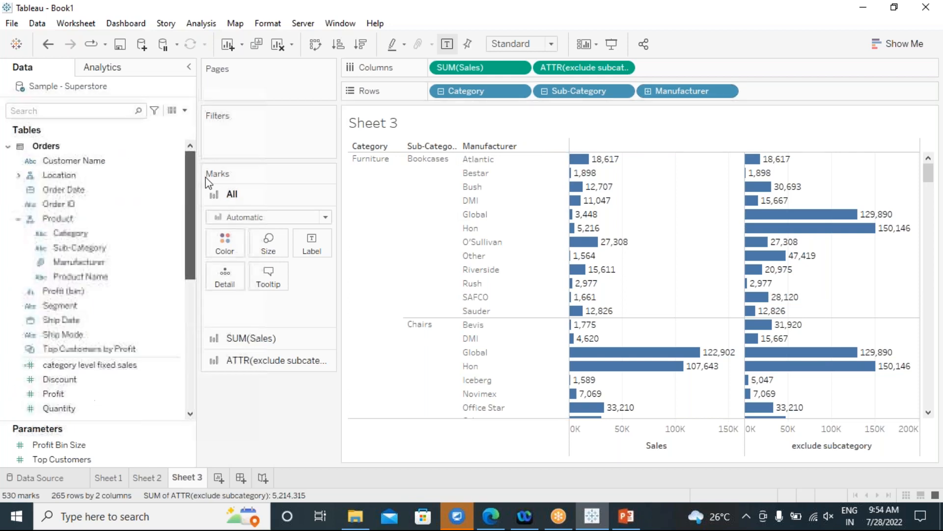
left_click(40, 263)
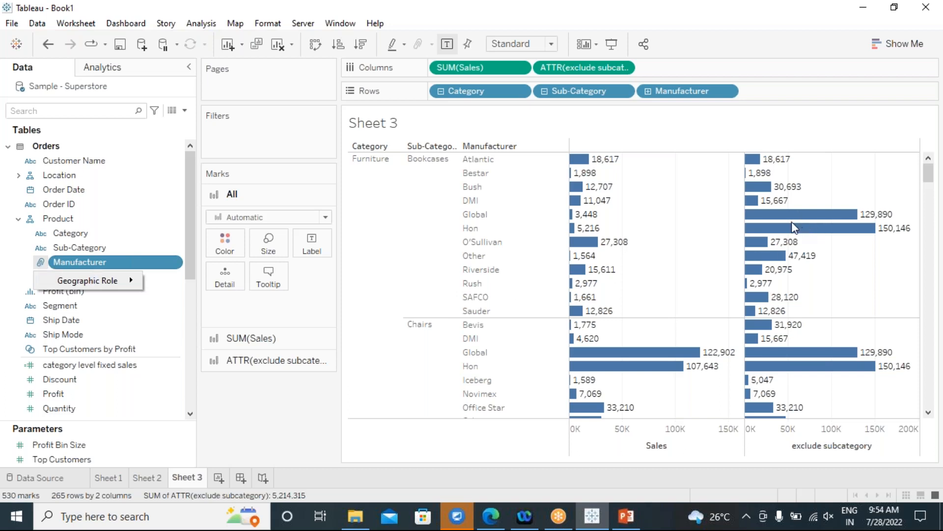
left_click(648, 92)
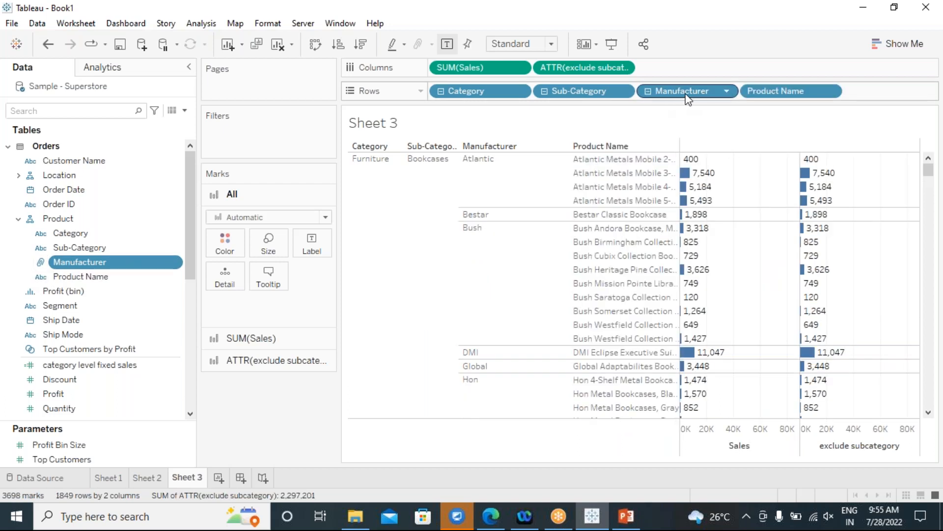
Remove Manufacturer from Rows and scroll through the 1,849 product rows under each sub-category.
left_click_drag(687, 98, 864, 474)
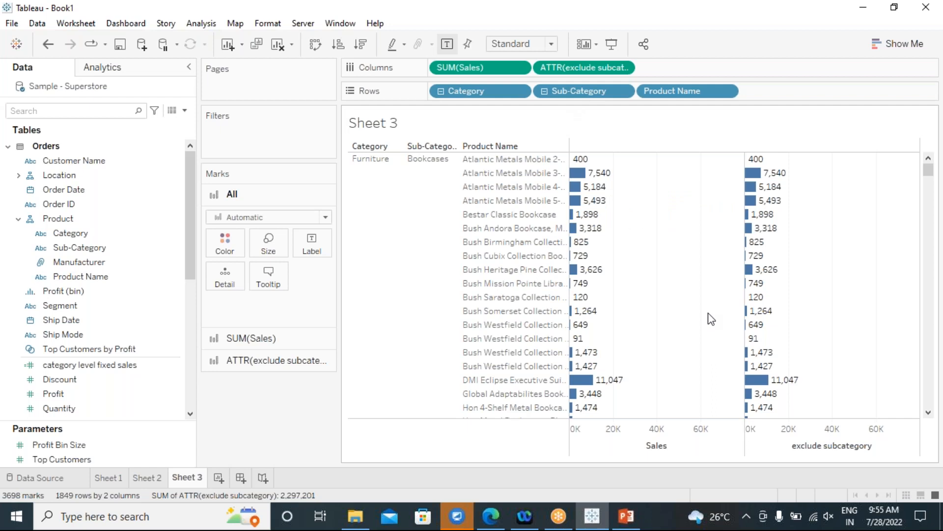
scroll(707, 312, "down", 10)
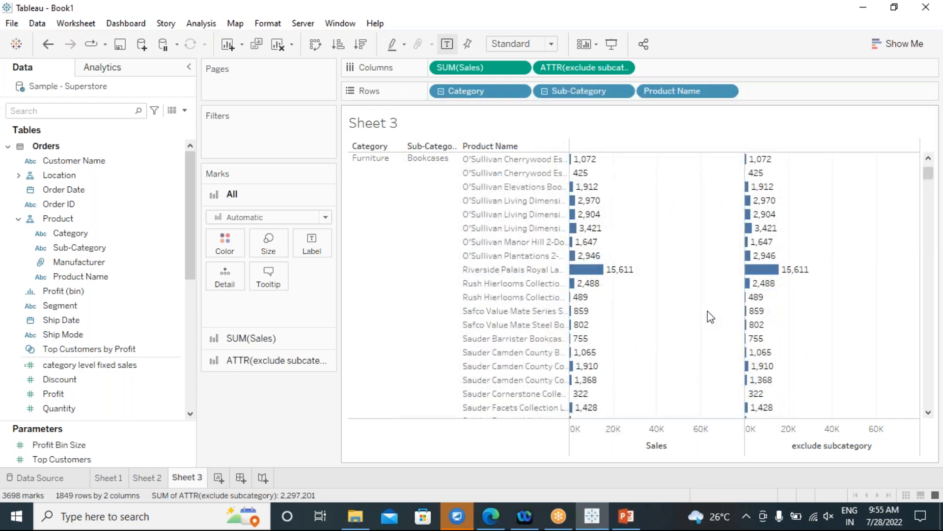
scroll(710, 317, "down", 4)
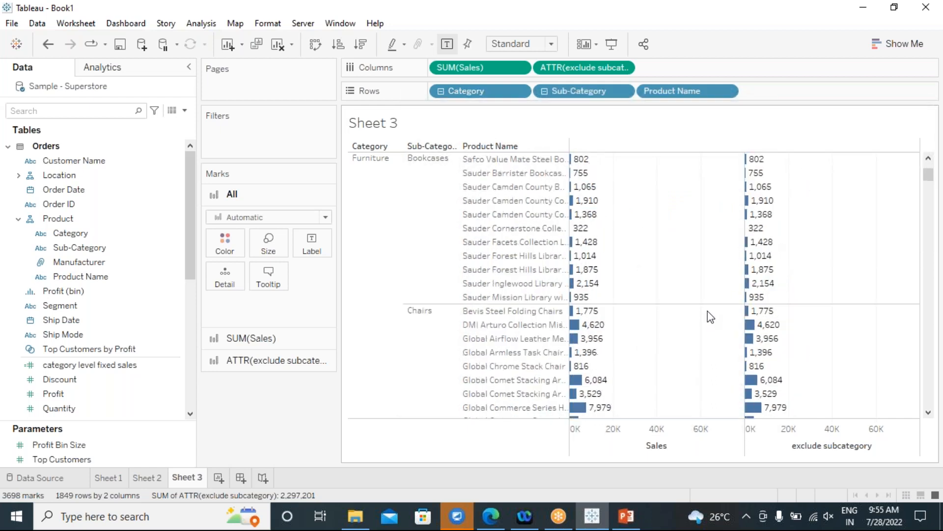
scroll(711, 317, "down", 4)
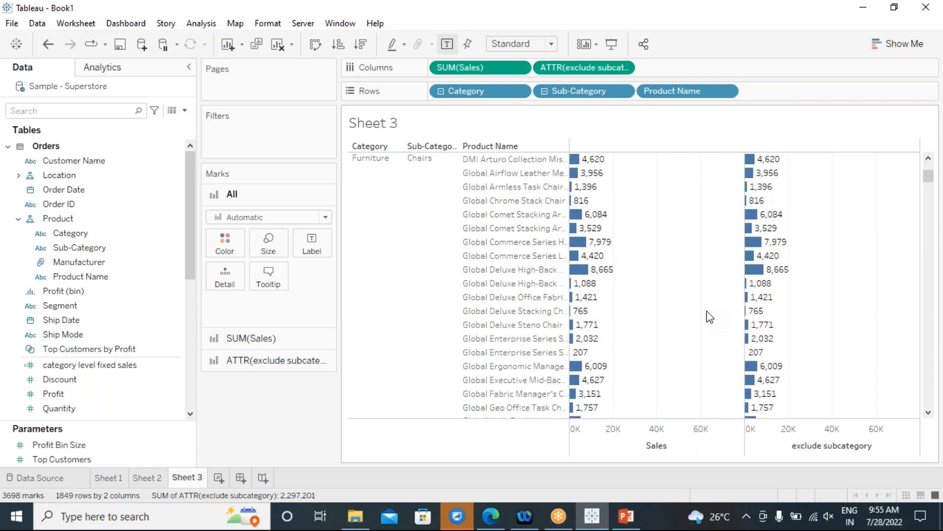
scroll(667, 301, "down", 5)
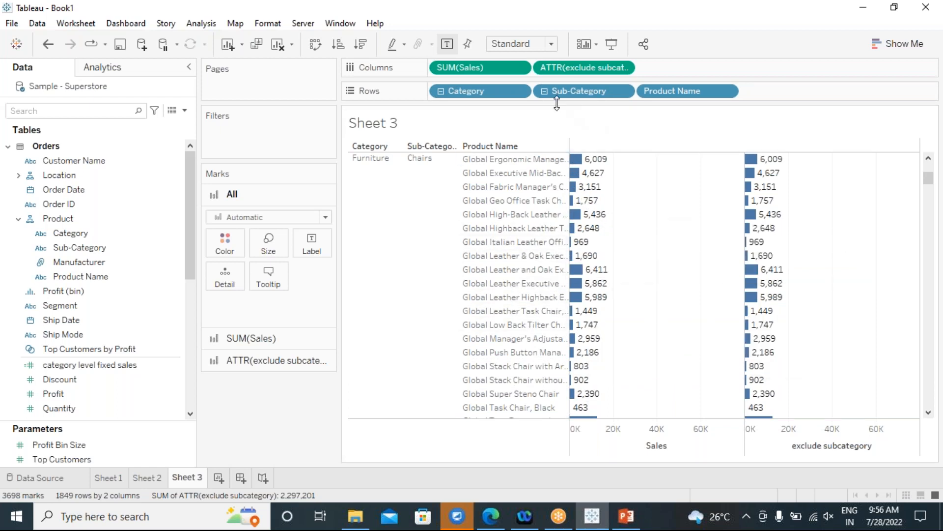
Drill up from Product Name to 17 sub-category rows, with exclude subcategory showing category totals.
left_click(544, 92)
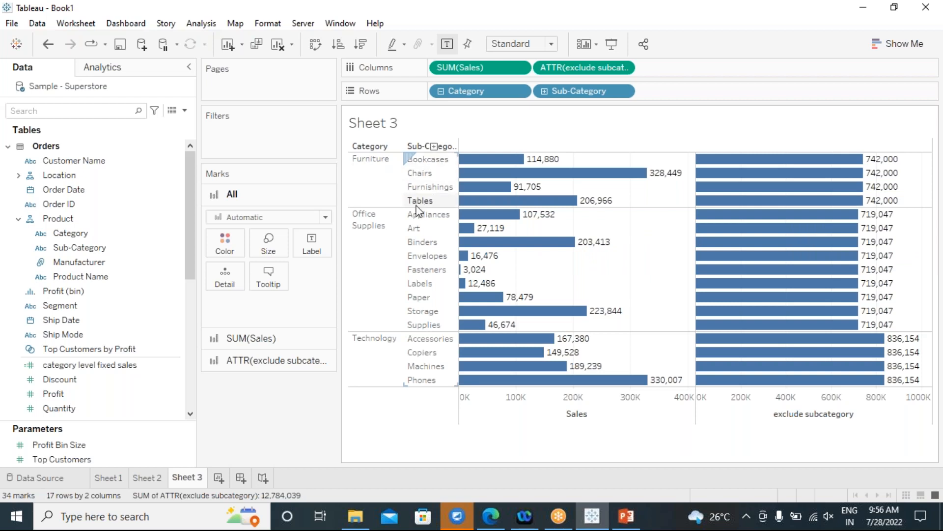
Select the Furniture row header to highlight its four sub-category bars.
left_click(358, 185)
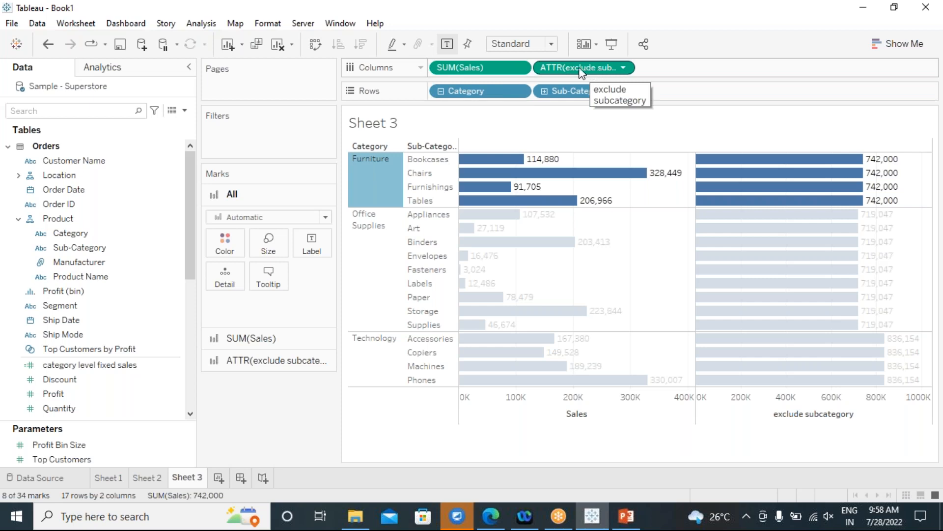
Clear the Furniture highlight and show the ATTR(exclude subcategory) settings on the Marks card.
left_click(600, 68)
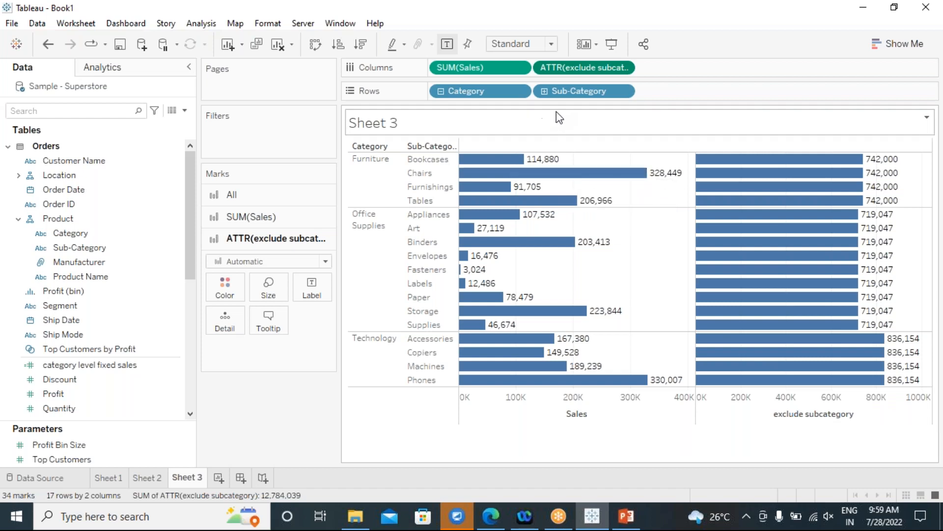
Drag Category off Rows so only Sub-Category remains, showing 2,297,201 for every sub-category.
left_click_drag(491, 89, 414, 465)
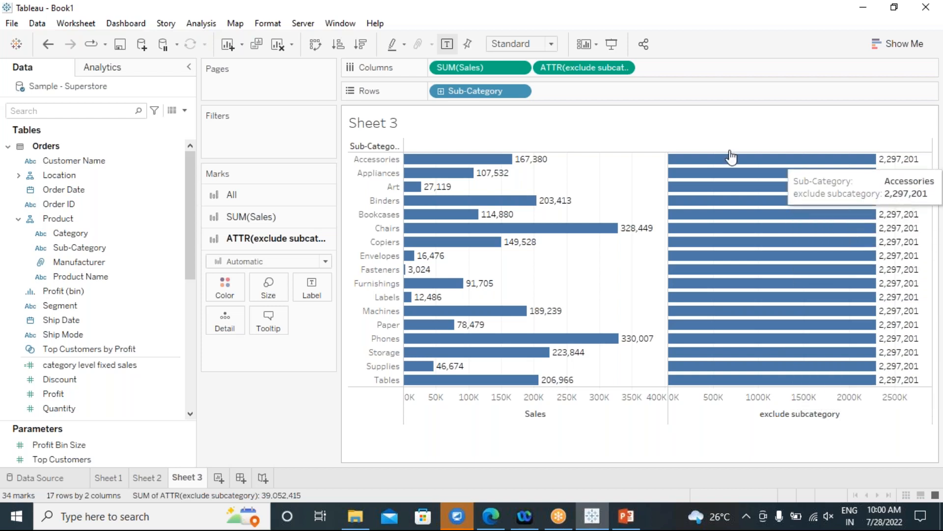
Drill Sub-Category down to Product Name and remove the Manufacturer level.
left_click(441, 91)
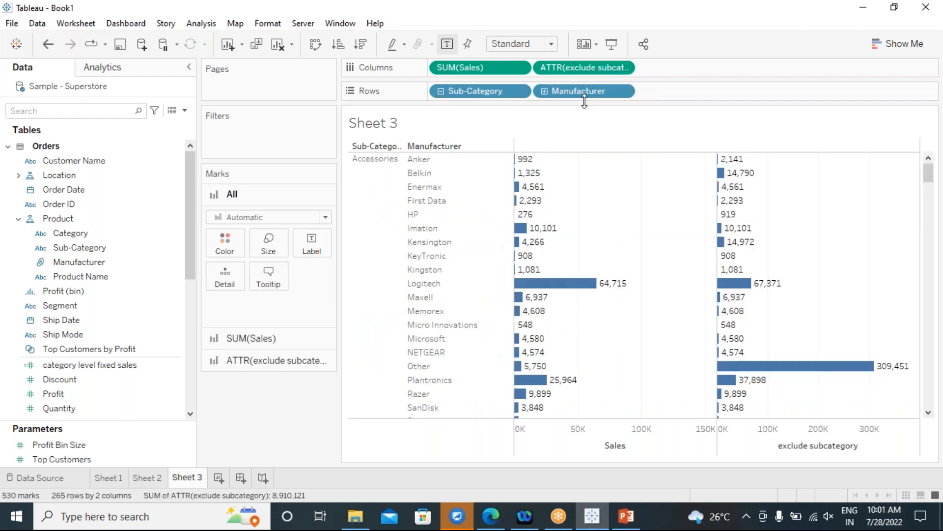
left_click(545, 92)
left_click_drag(580, 89, 300, 425)
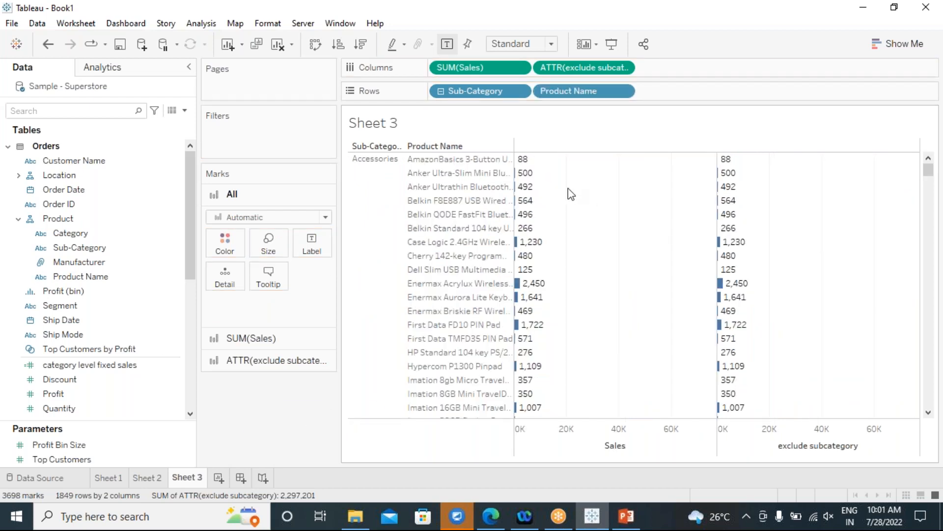
Scroll through the 1,849-row product table and widen the Marks card area.
scroll(566, 227, "down", 10)
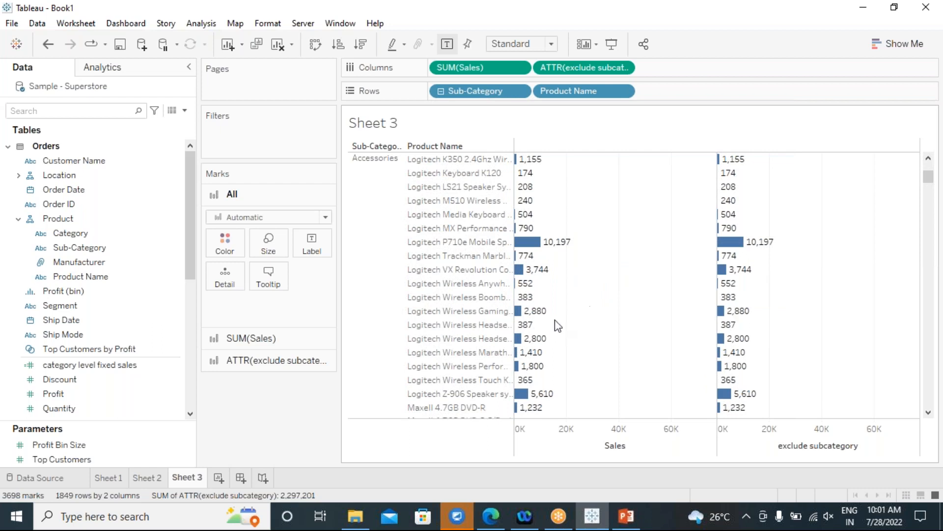
scroll(657, 324, "down", 10)
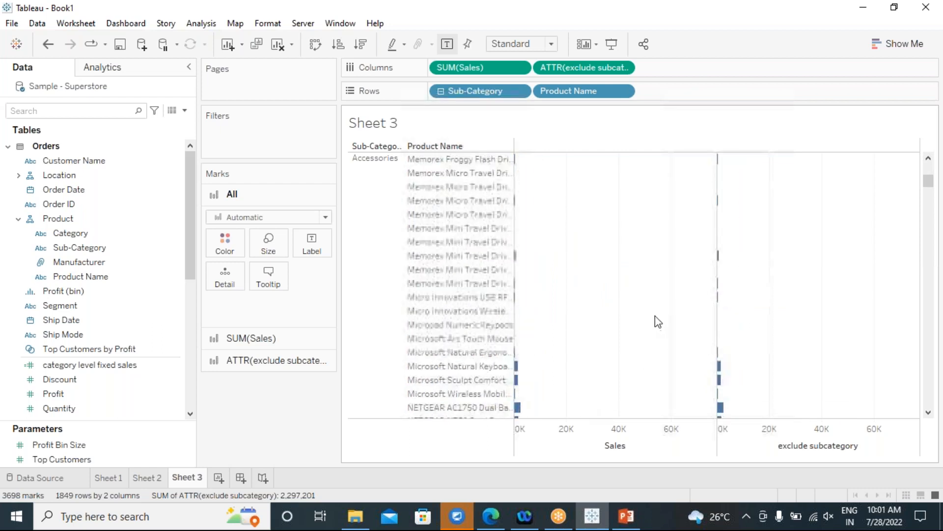
scroll(658, 322, "down", 15)
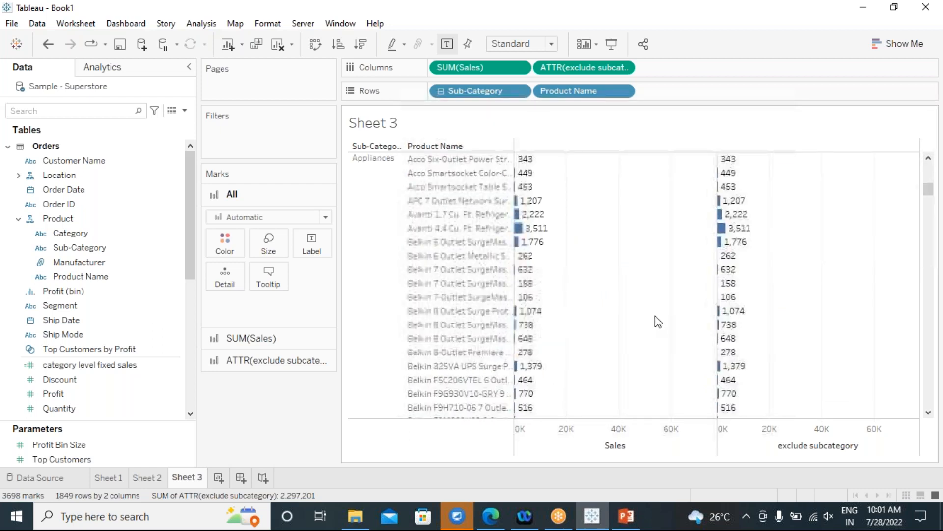
scroll(657, 322, "down", 5)
scroll(658, 322, "down", 8)
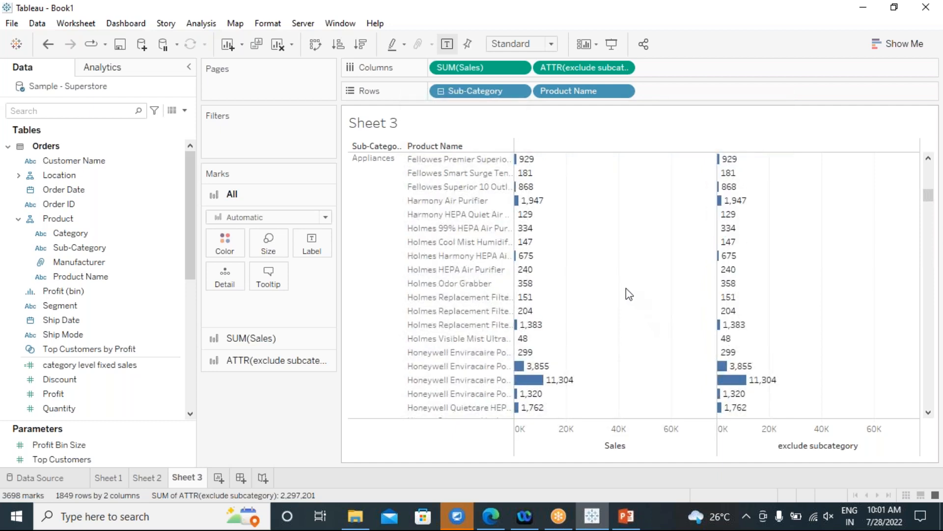
scroll(623, 290, "up", 20)
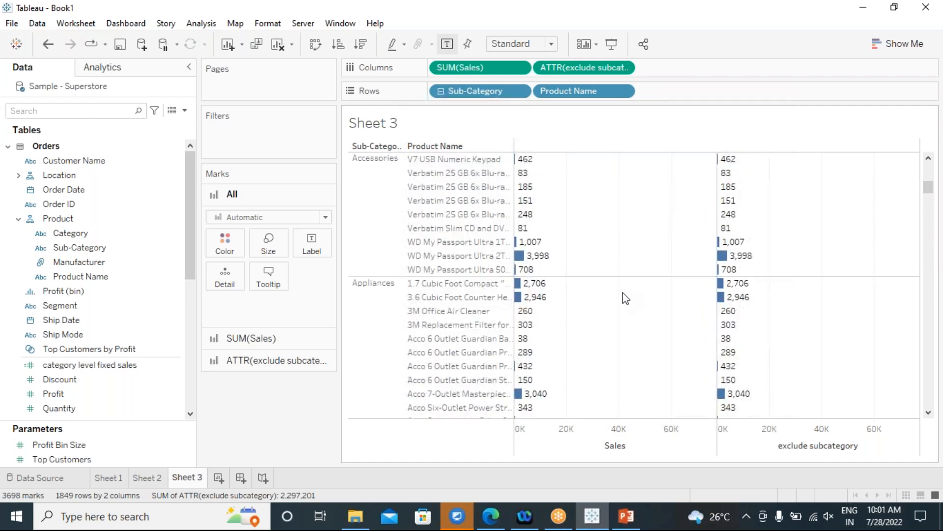
scroll(626, 297, "up", 20)
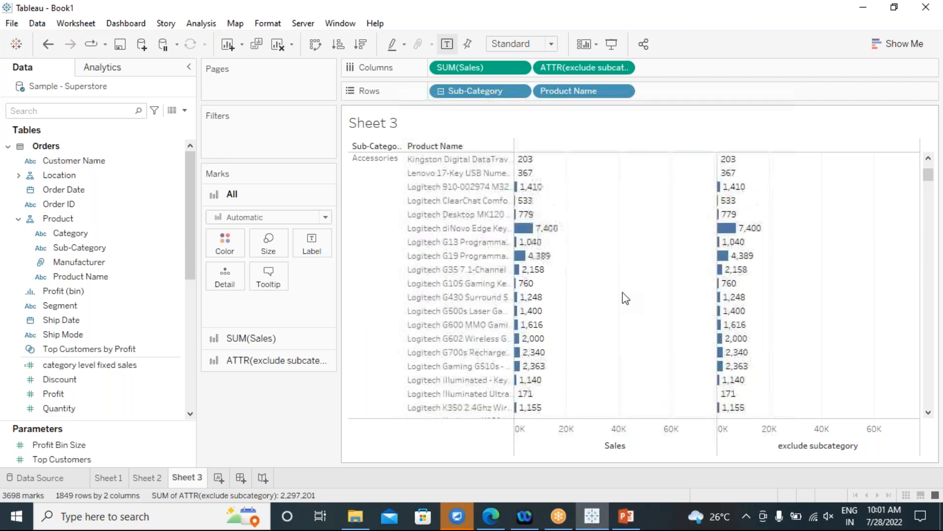
scroll(625, 298, "up", 6)
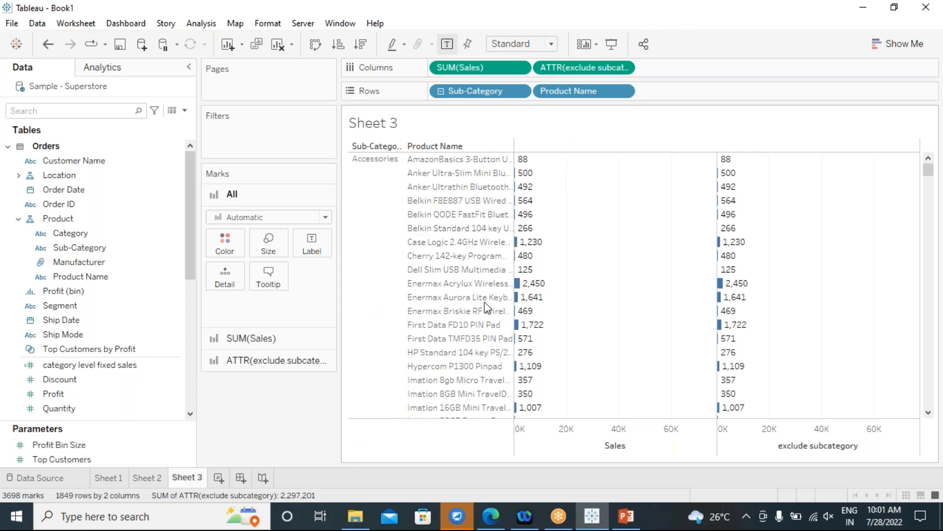
left_click_drag(342, 357, 409, 349)
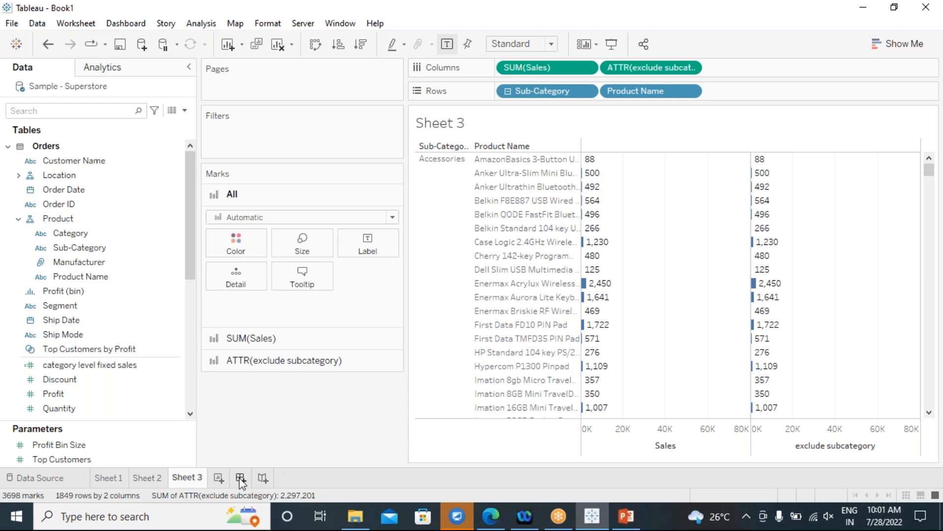
Create Sheet 4 and widen the Marks card and data pane.
left_click(219, 478)
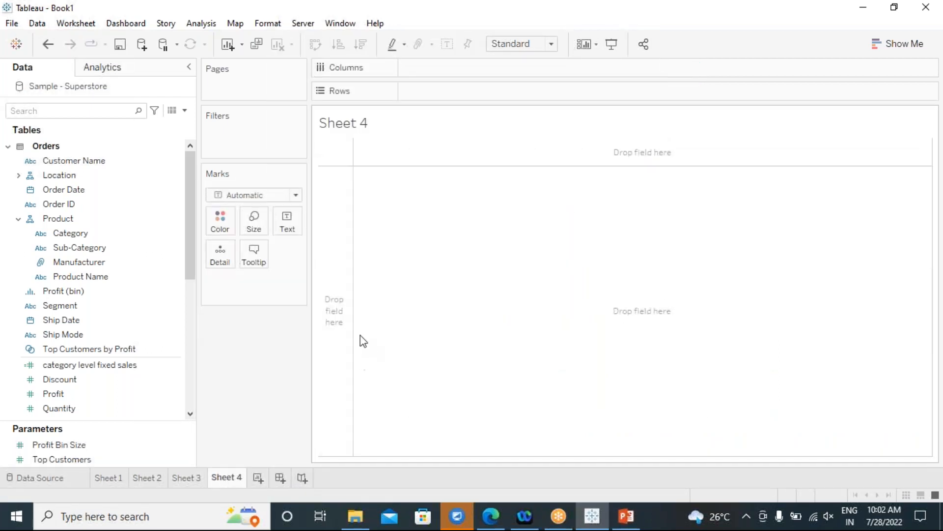
left_click_drag(309, 314, 354, 315)
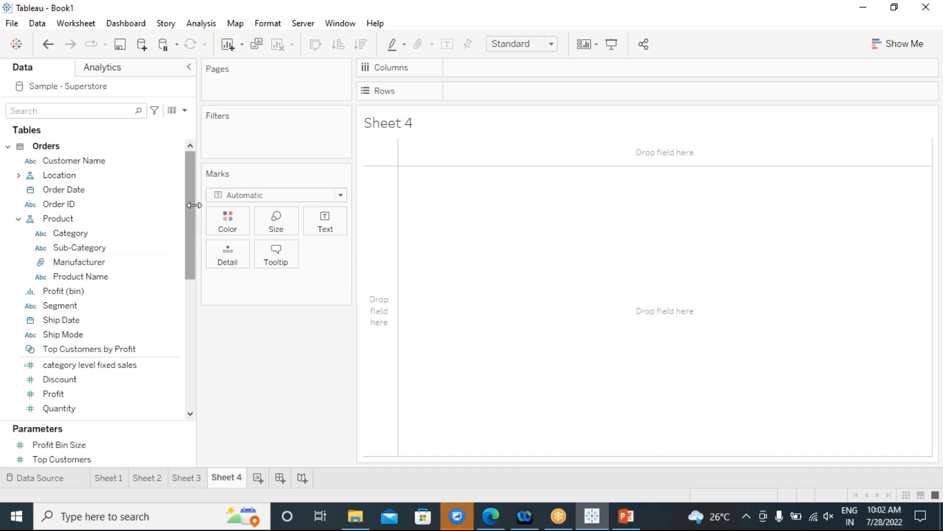
left_click_drag(191, 208, 258, 165)
left_click(189, 238)
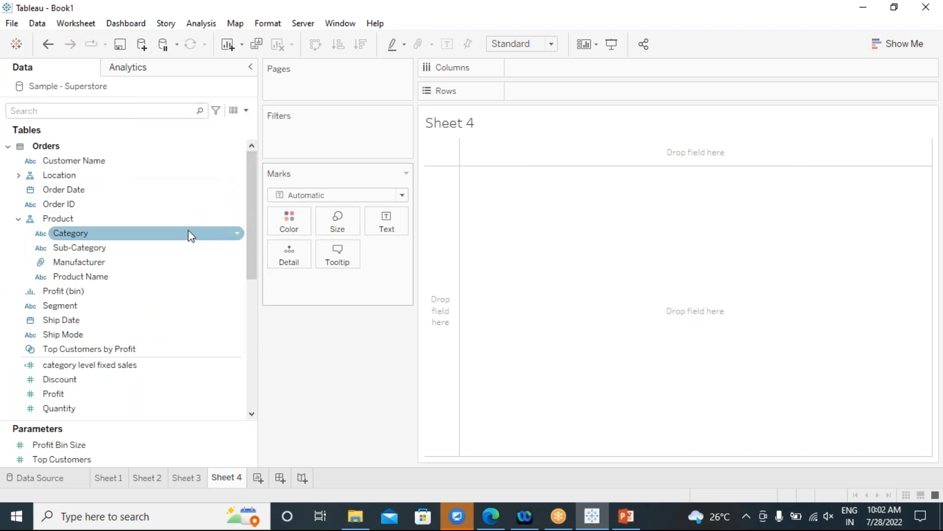
Try Sub-Category on Rows, then remove it and select Category.
left_click(113, 250)
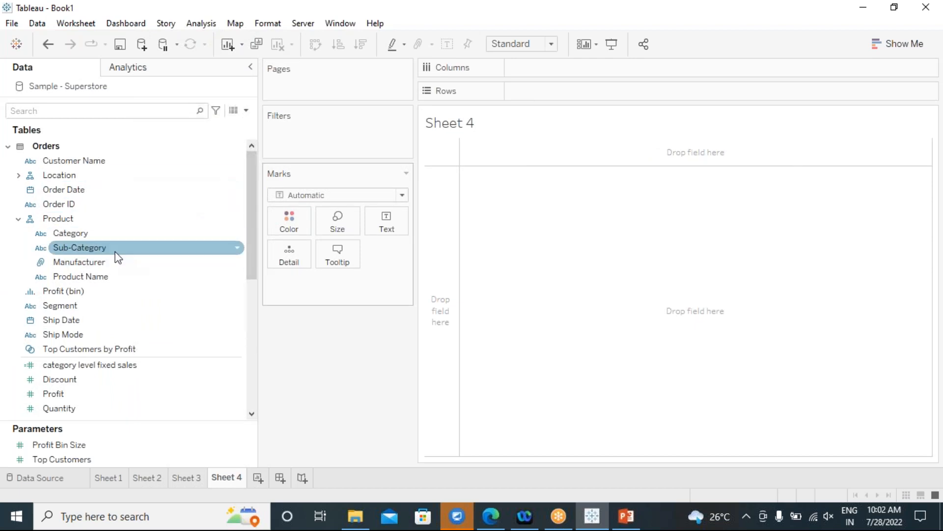
double_click(113, 250)
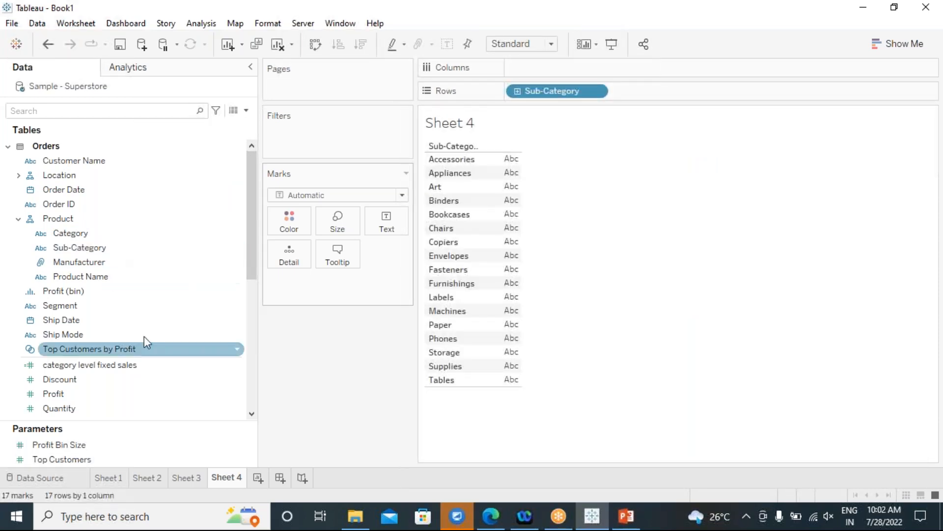
left_click_drag(553, 96, 319, 374)
left_click(99, 238)
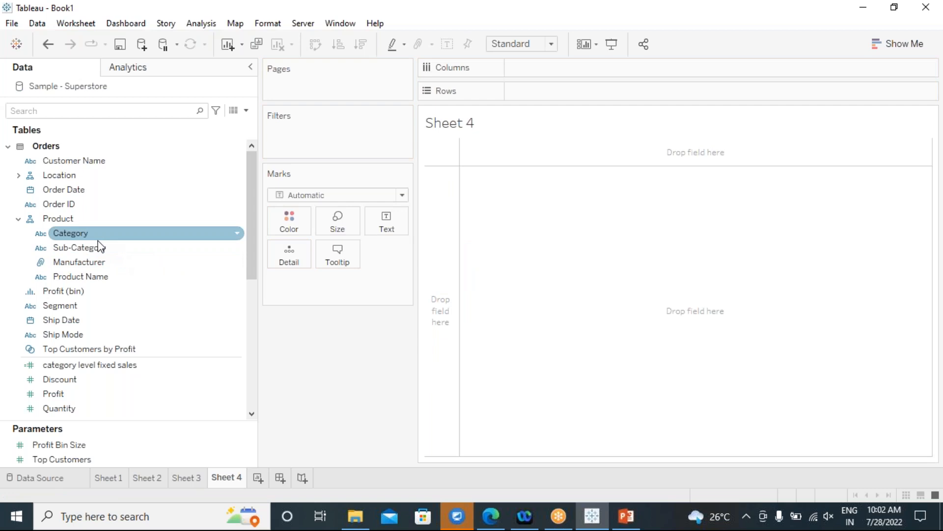
Add Region from Location, cancel the slow map, clear Sheet 4, and put Region on Rows.
left_click(19, 175)
left_click(59, 204)
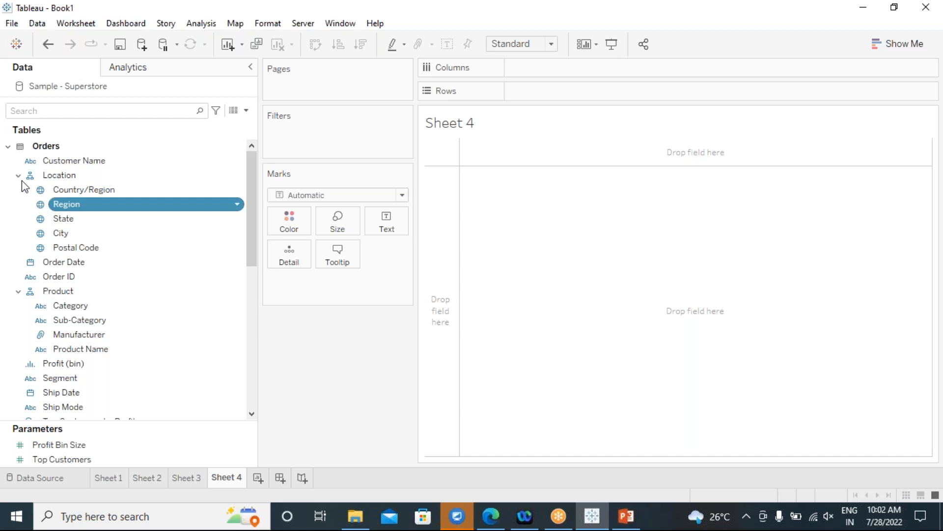
left_click_drag(63, 204, 558, 105)
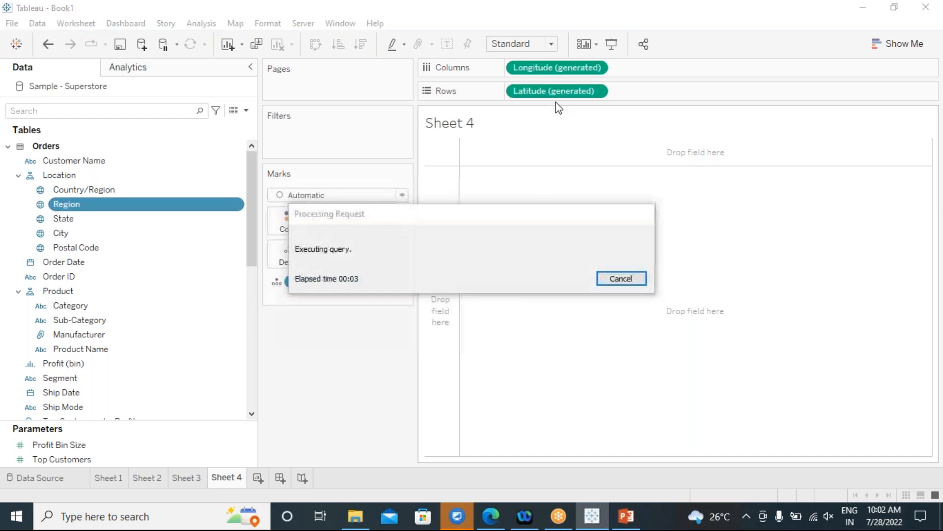
left_click(620, 283)
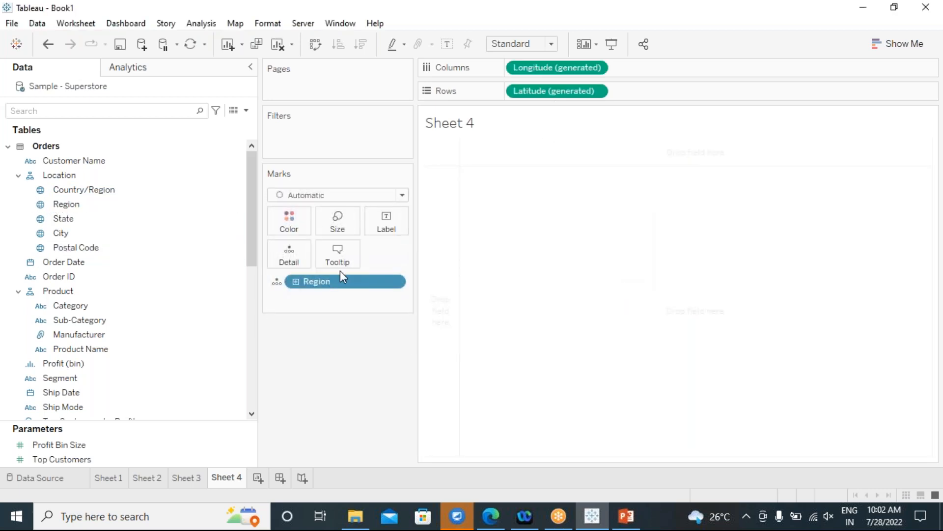
left_click(278, 44)
mouse_move(84, 203)
left_mouse_down()
mouse_move(565, 101)
mouse_move(467, 92)
left_mouse_up()
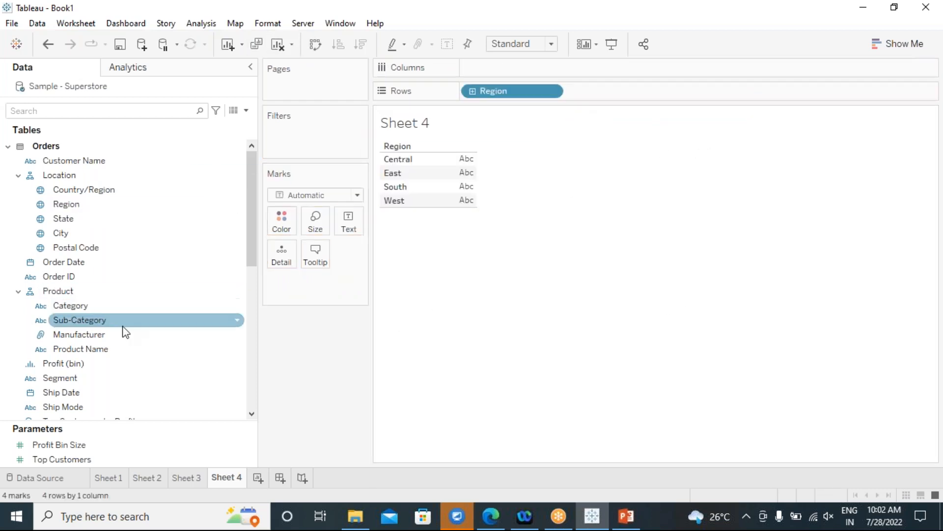
Build a Region-by-Category crosstab of summed Sales.
left_click(91, 309)
double_click(92, 309)
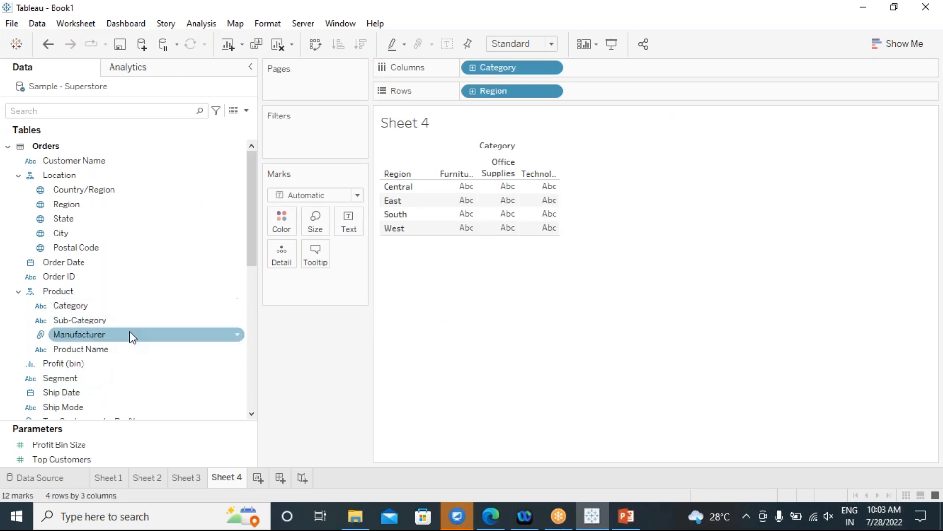
scroll(93, 407, "down", 4)
left_click(58, 324)
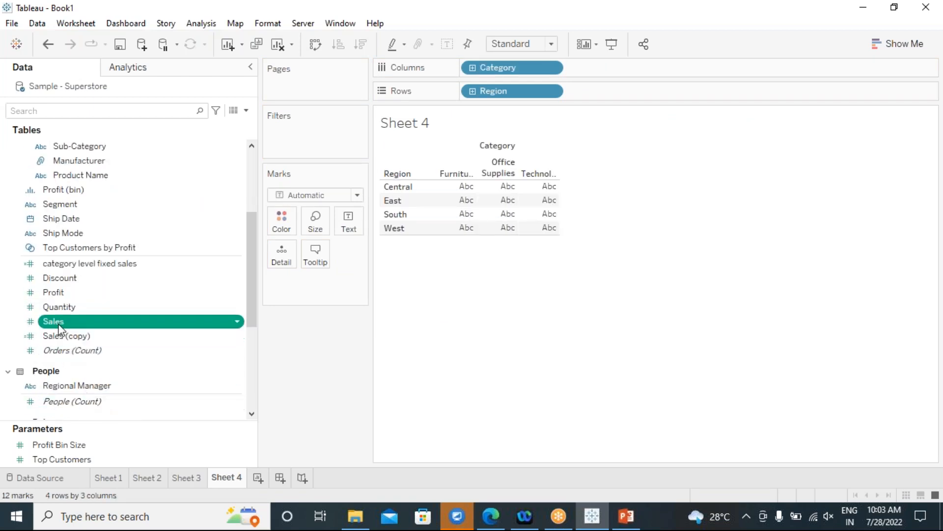
double_click(57, 324)
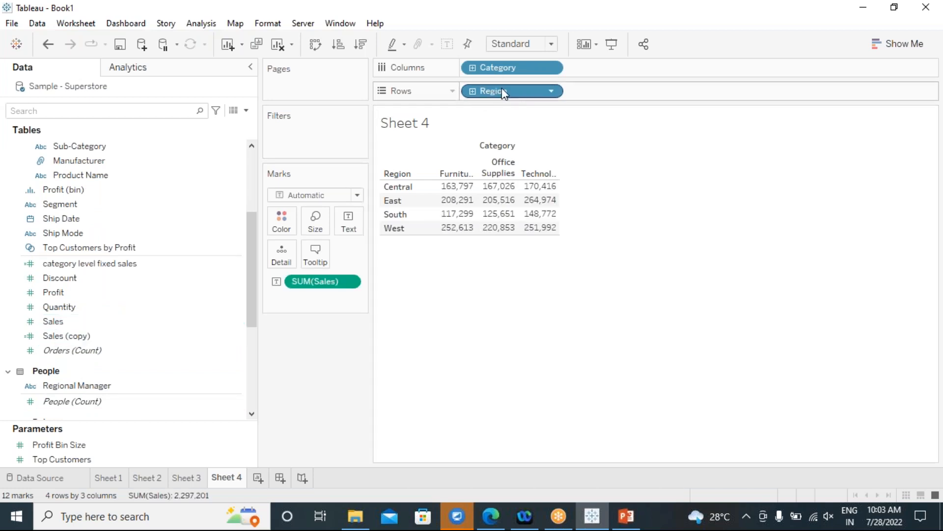
Remove Category, make the regional totals bars, and label each bar (West 725,458).
left_click_drag(505, 72, 674, 290)
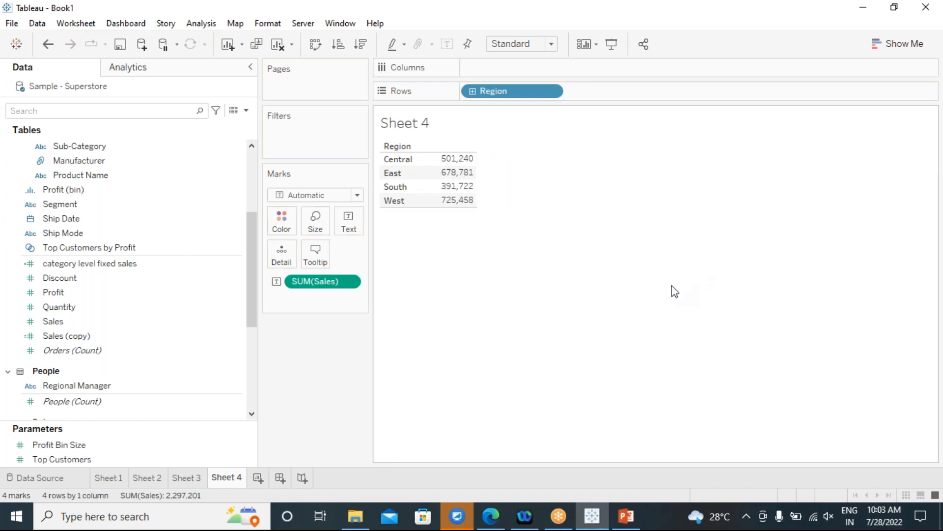
left_click_drag(312, 282, 501, 74)
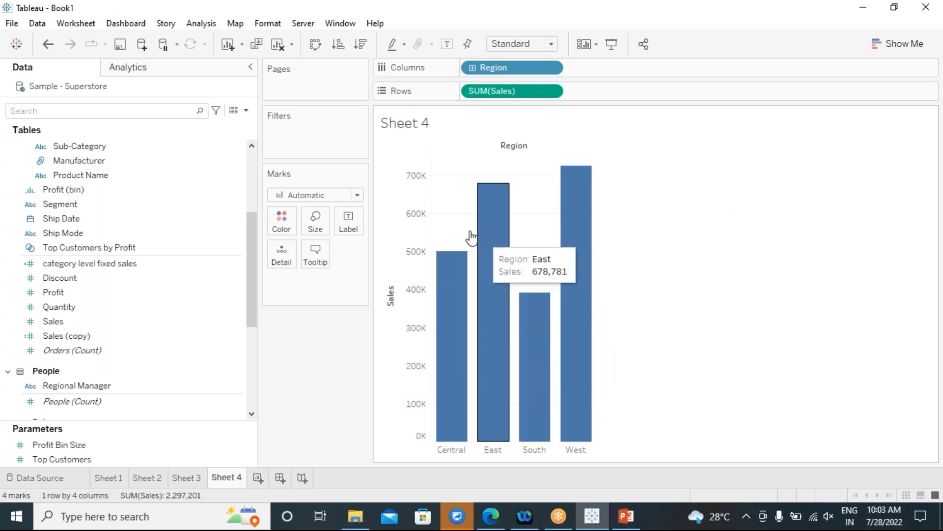
left_click(447, 45)
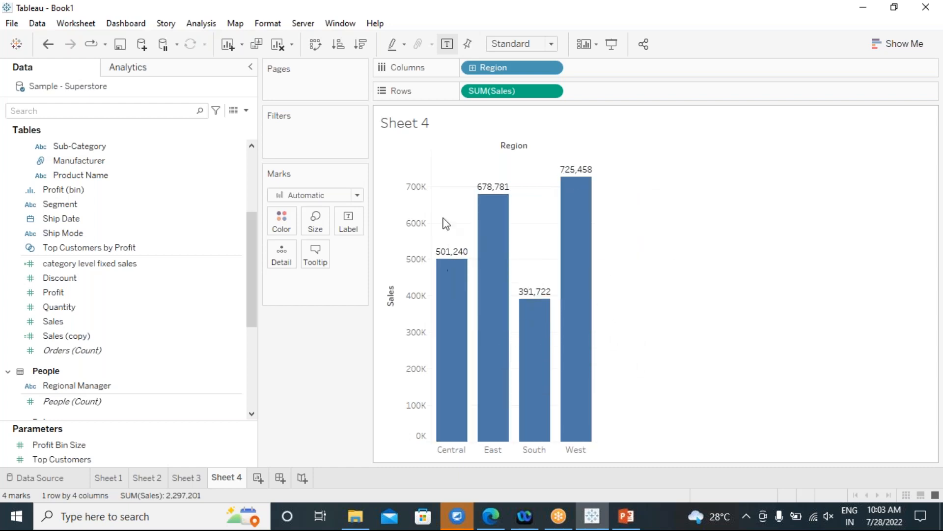
mouse_move(525, 334)
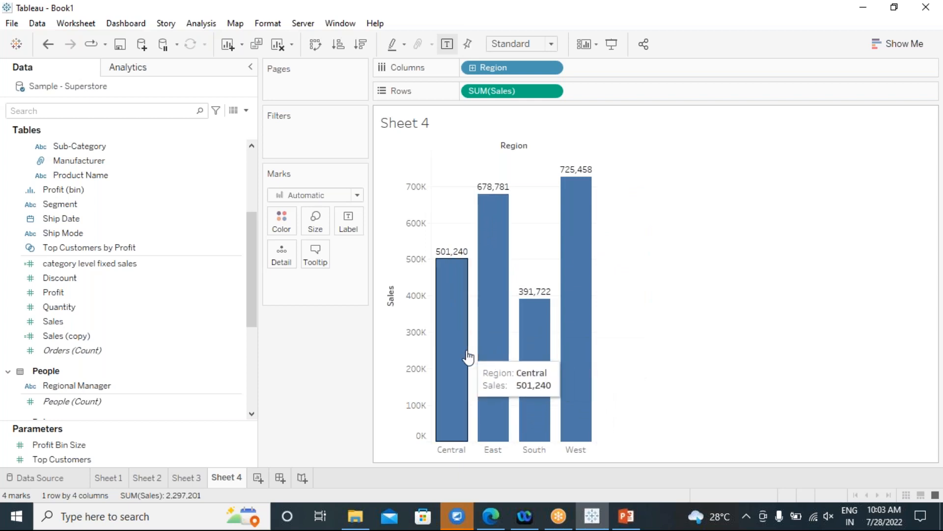
On a new Sheet 5, list Customer Name as rows with summed Sales.
left_click(259, 478)
scroll(123, 314, "up", 4)
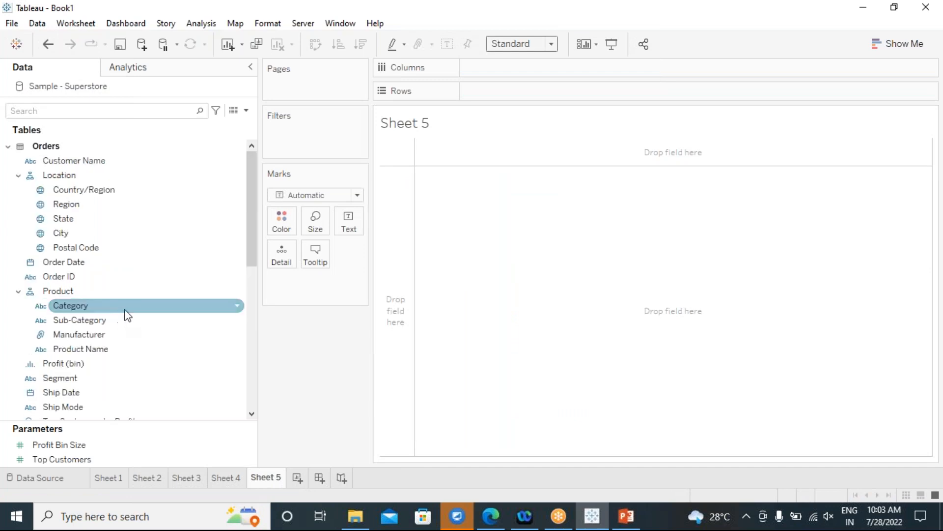
left_click(95, 164)
double_click(97, 168)
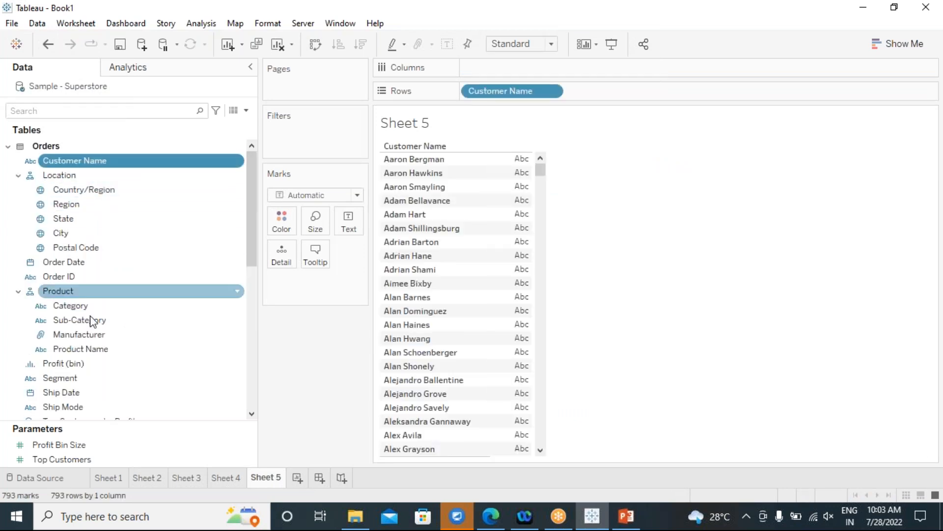
scroll(97, 368, "down", 4)
left_click(100, 353)
double_click(87, 320)
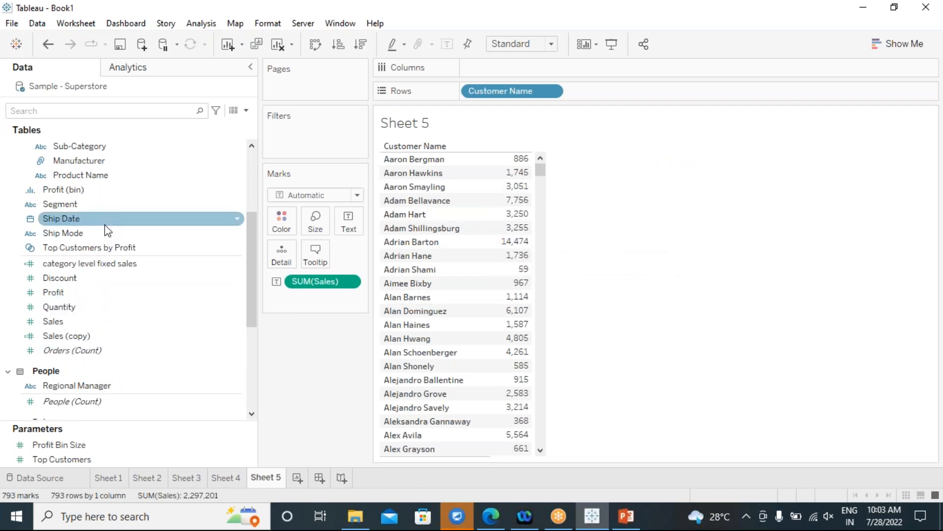
Add Region and arrange it on Columns with Customer Name on Rows.
scroll(108, 230, "up", 3)
left_click(92, 165)
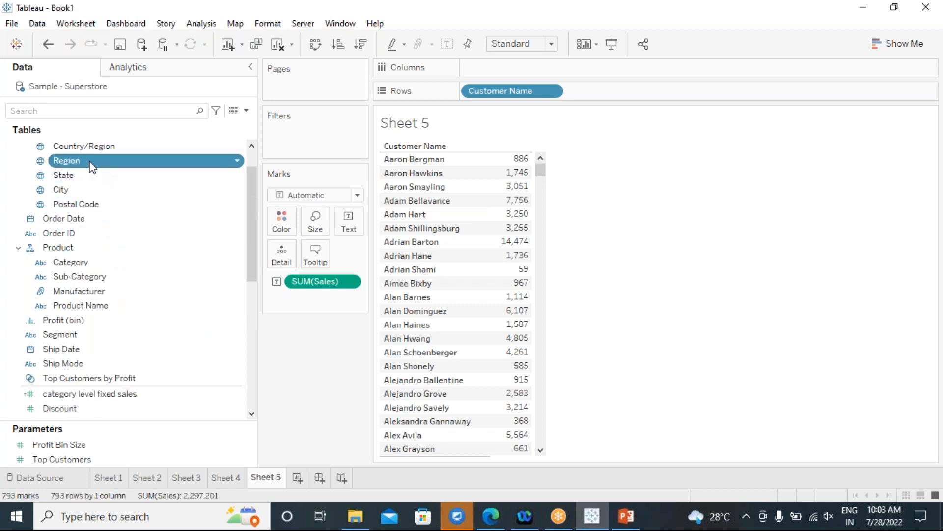
double_click(92, 165)
left_click_drag(504, 73, 488, 92)
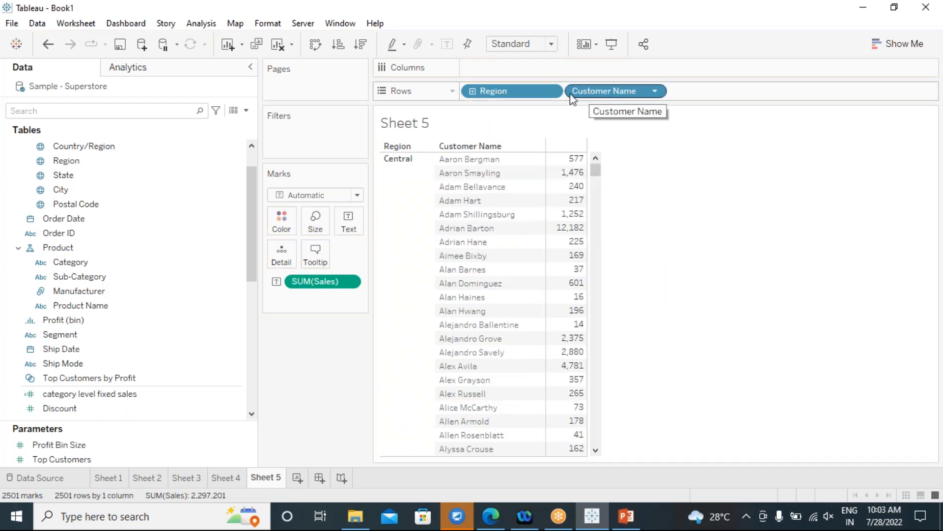
left_click_drag(595, 93, 578, 73)
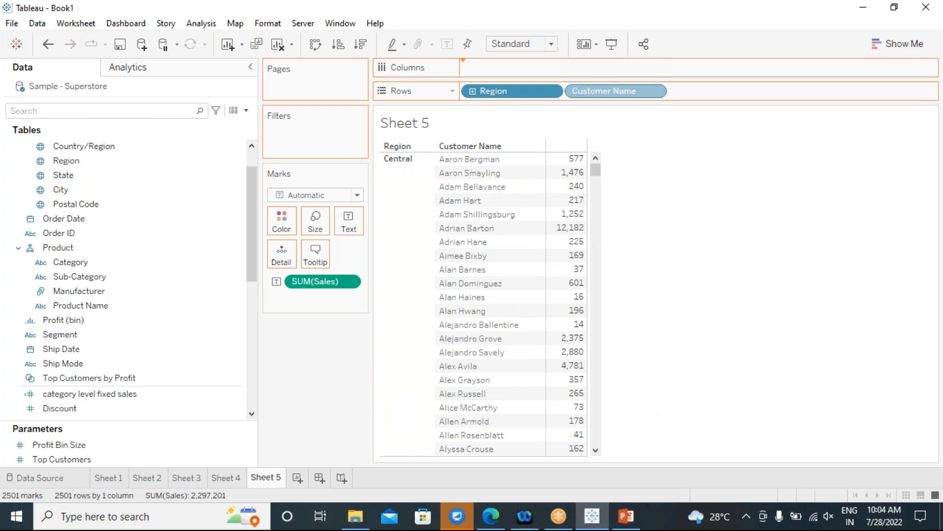
left_click_drag(505, 90, 604, 72)
left_click_drag(476, 74, 491, 90)
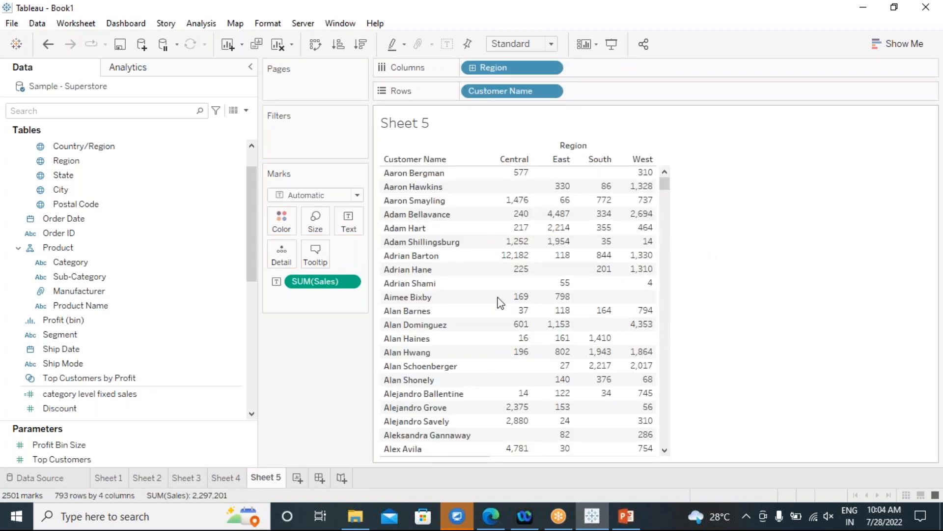
Scroll through the 793-row by 4-column customer-by-region crosstab.
scroll(499, 301, "down", 15)
scroll(499, 301, "down", 20)
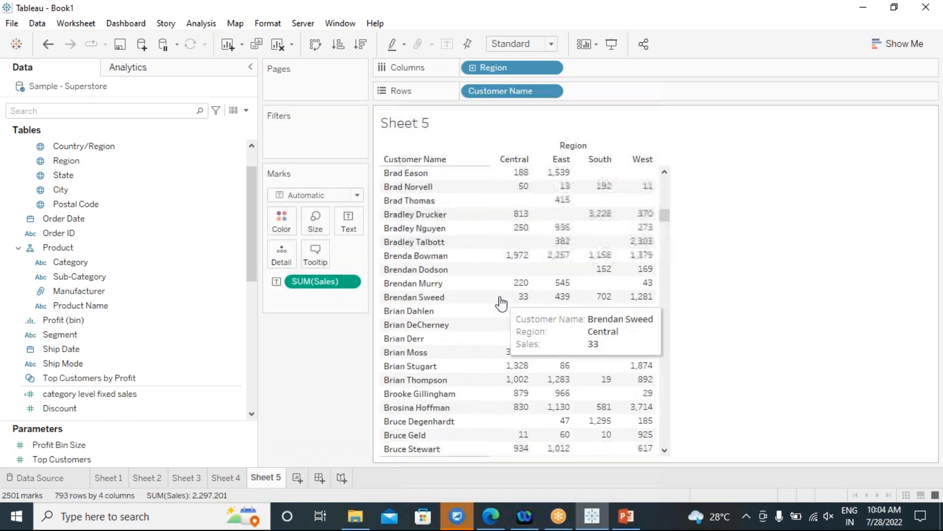
scroll(501, 301, "down", 20)
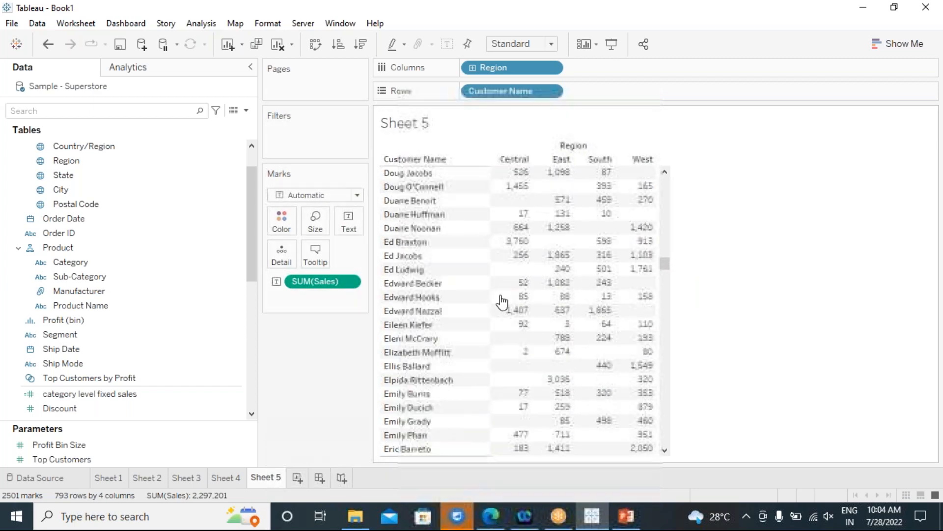
scroll(501, 301, "down", 20)
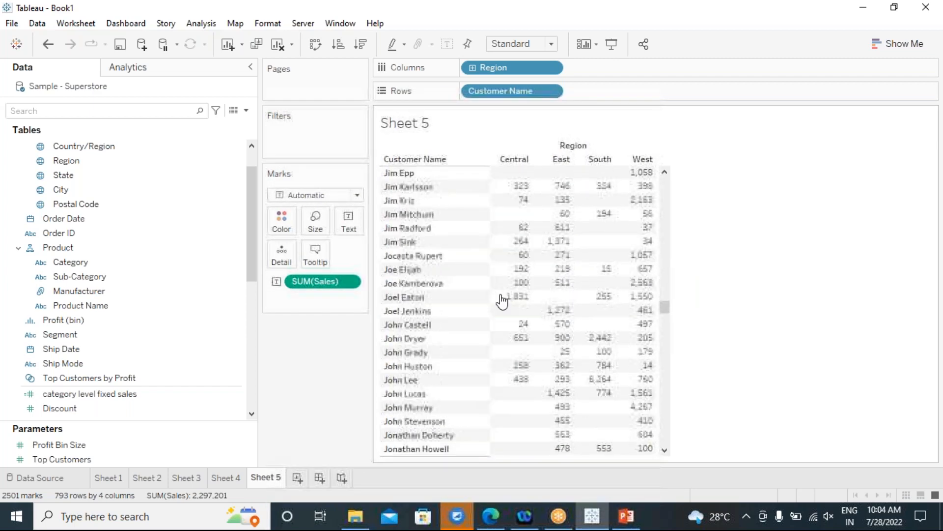
left_click_drag(667, 303, 677, 202)
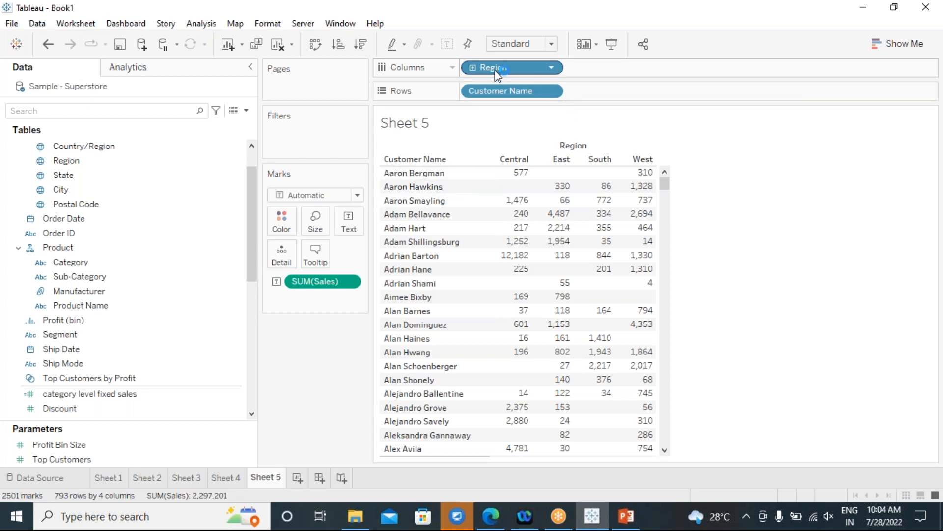
Remove Region from Columns, leaving one Sales total for each of 793 customers.
left_click_drag(494, 68, 747, 140)
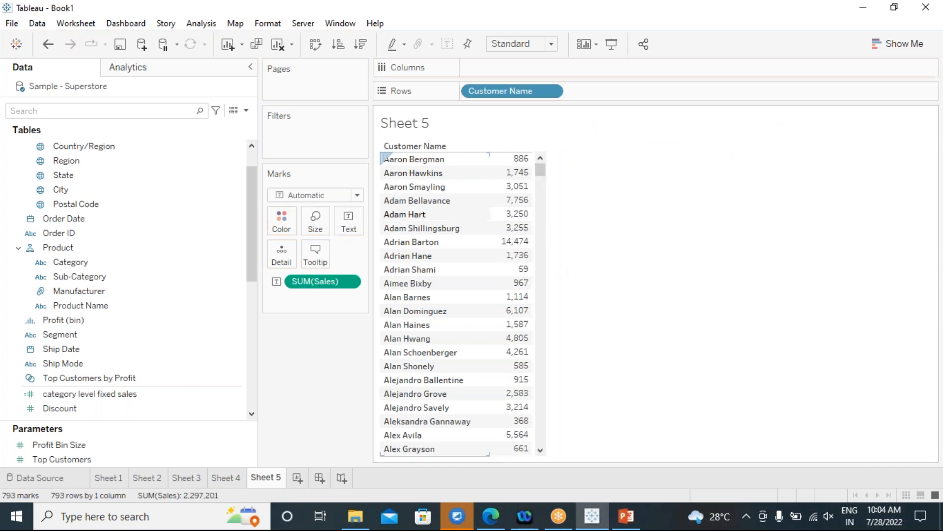
mouse_move(522, 166)
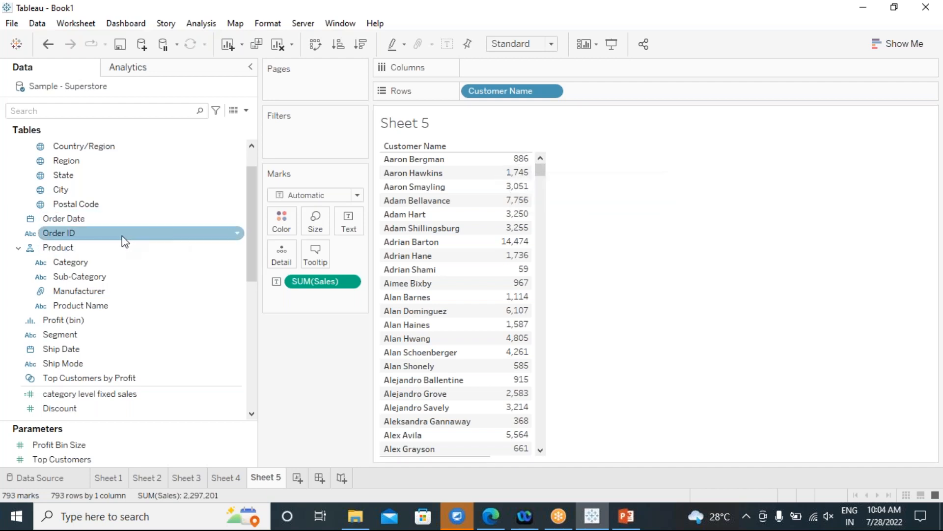
Add Order Date after Customer Name on Rows as a discrete exact date.
left_click_drag(78, 225, 594, 138)
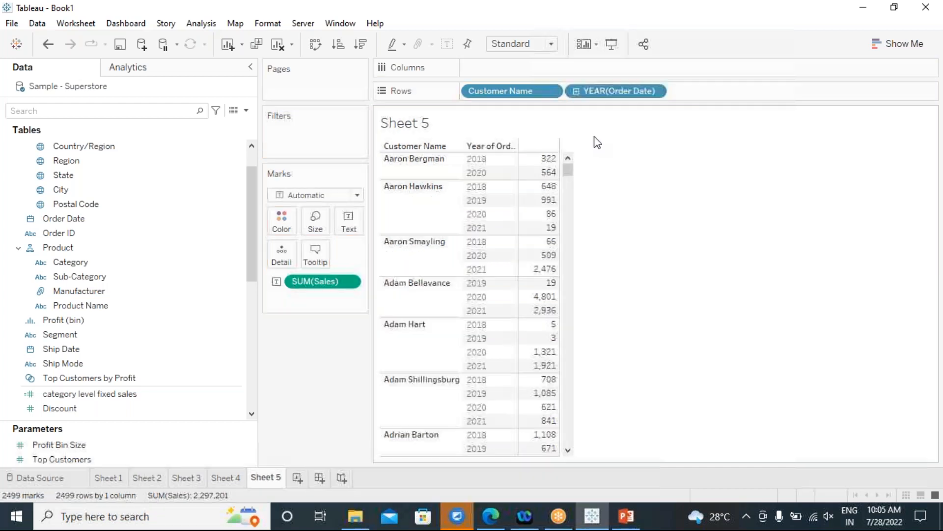
left_click(655, 92)
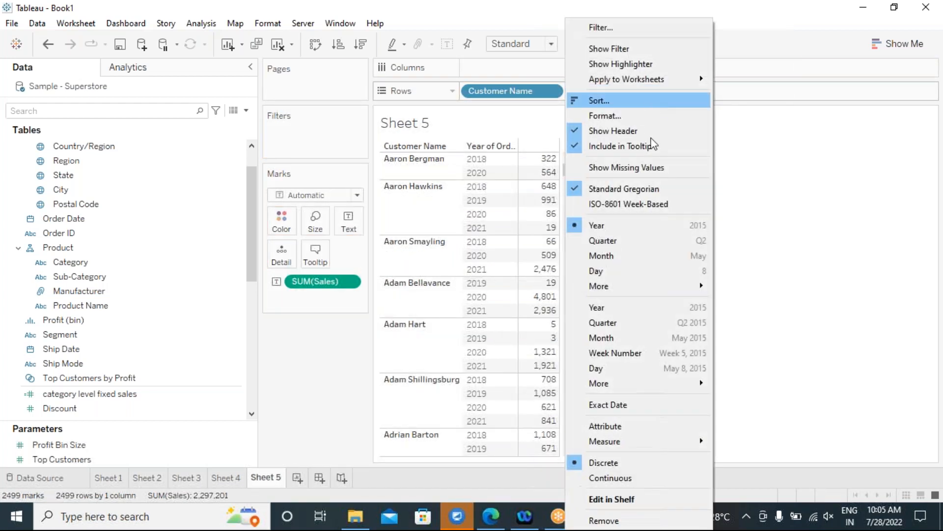
left_click(635, 403)
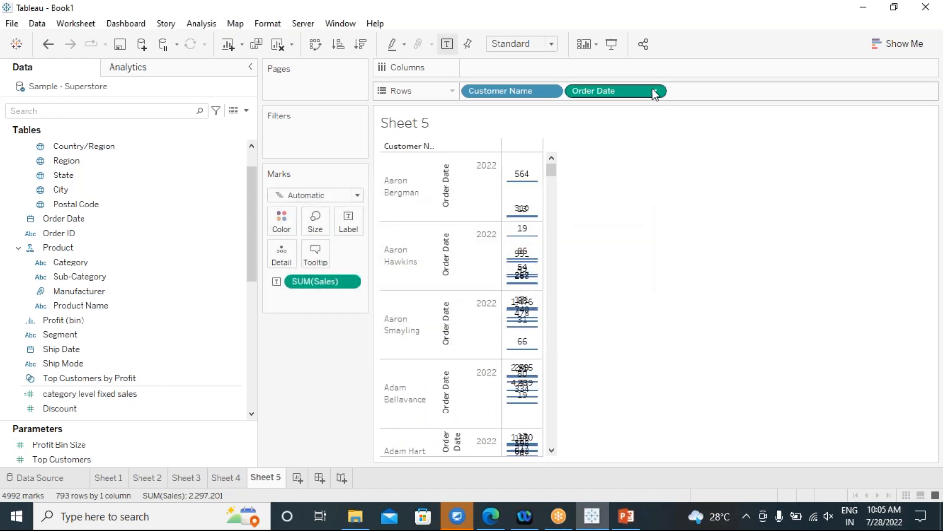
left_click(654, 91)
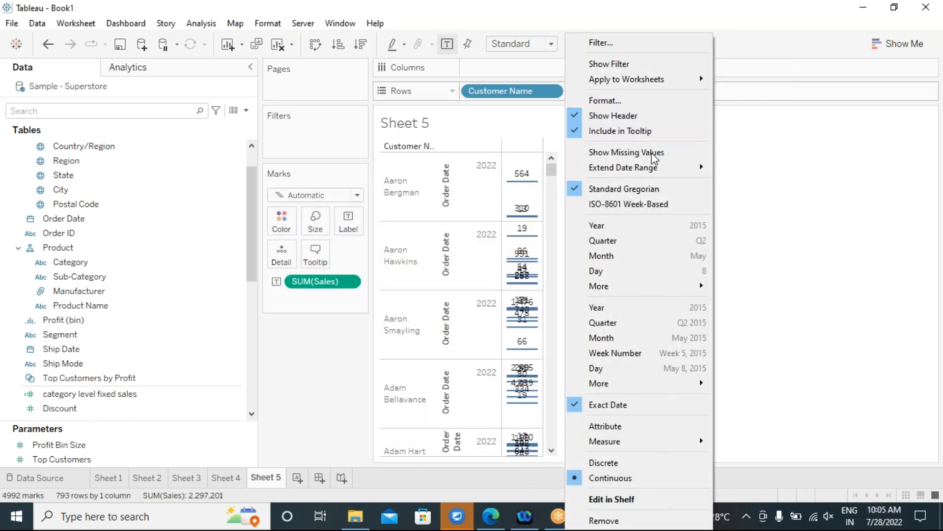
left_click(620, 459)
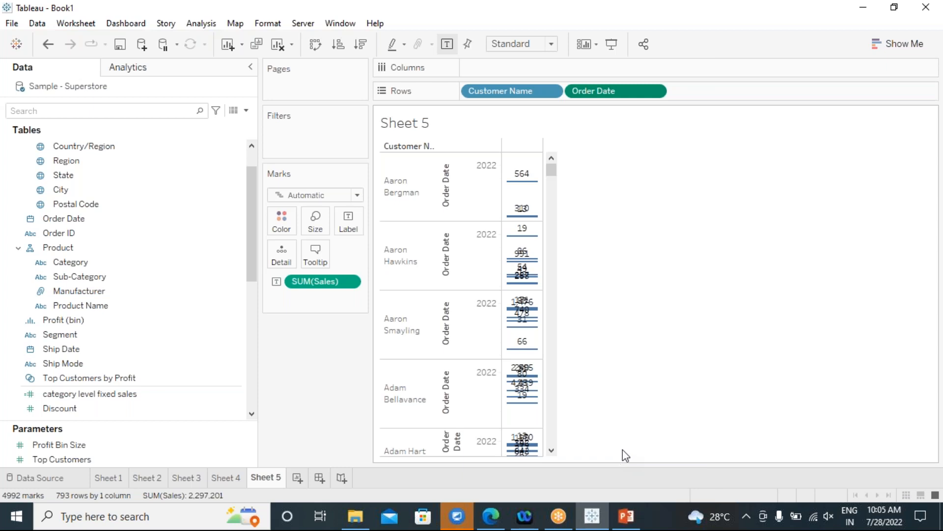
mouse_move(547, 167)
mouse_move(531, 188)
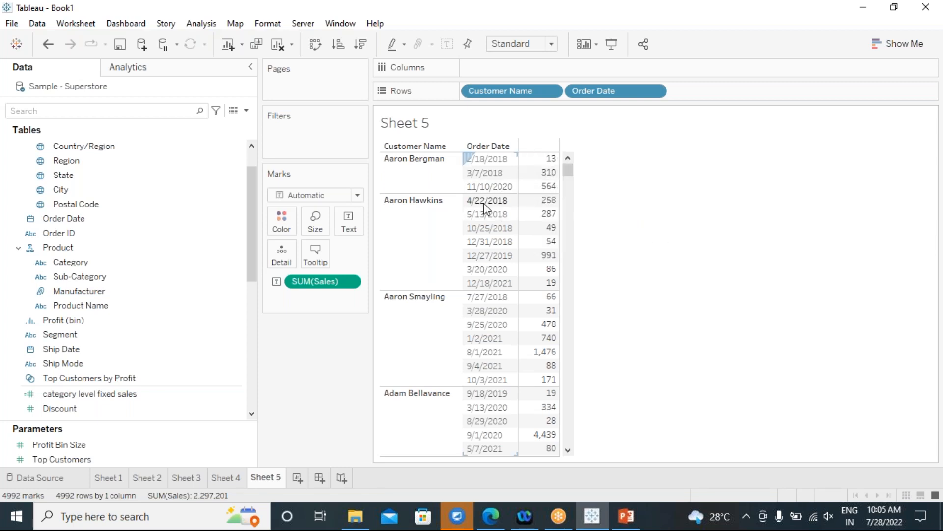
Show a column grand total for Sales via Analysis > Totals.
mouse_move(607, 93)
left_mouse_down()
mouse_move(481, 93)
mouse_move(685, 96)
mouse_move(671, 98)
left_mouse_up()
left_click(189, 25)
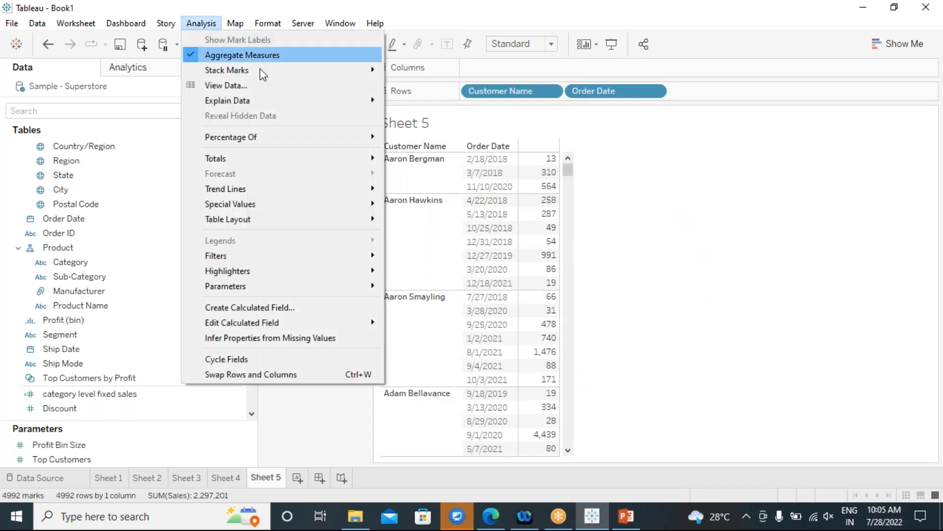
mouse_move(366, 137)
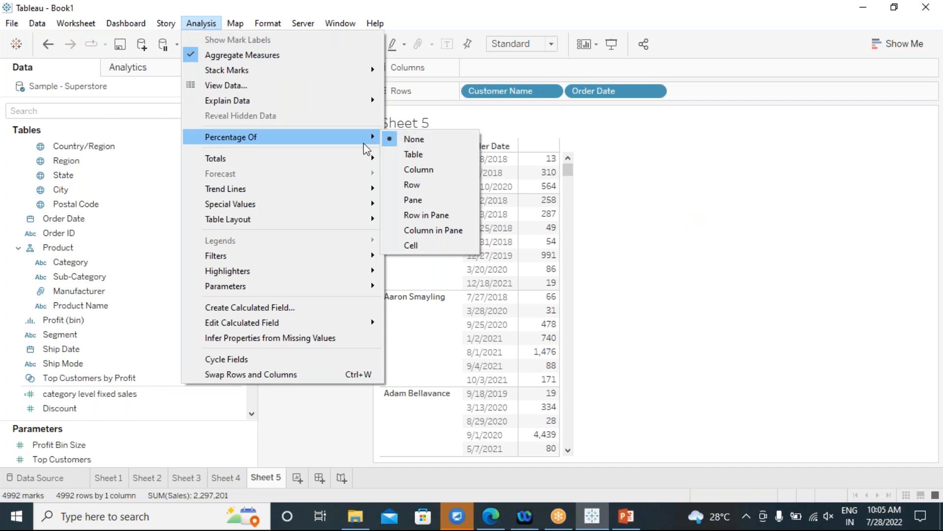
mouse_move(327, 159)
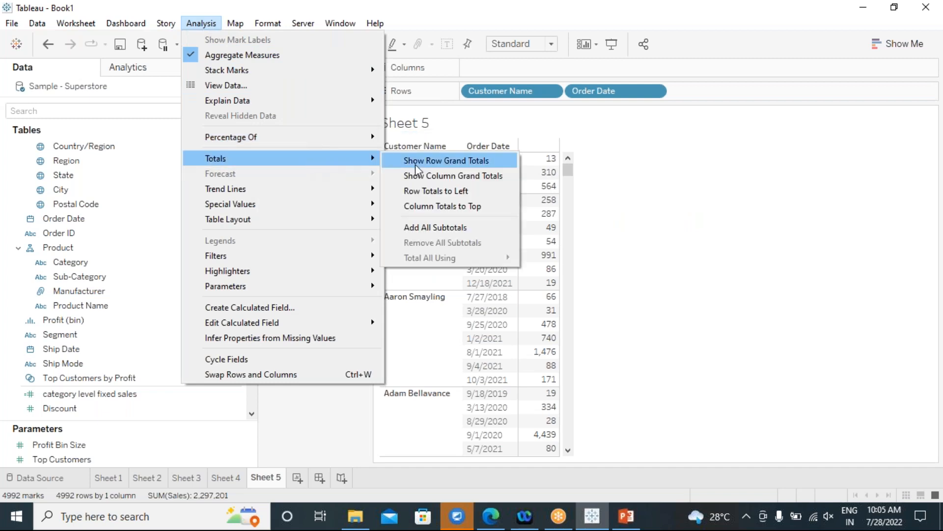
left_click(471, 177)
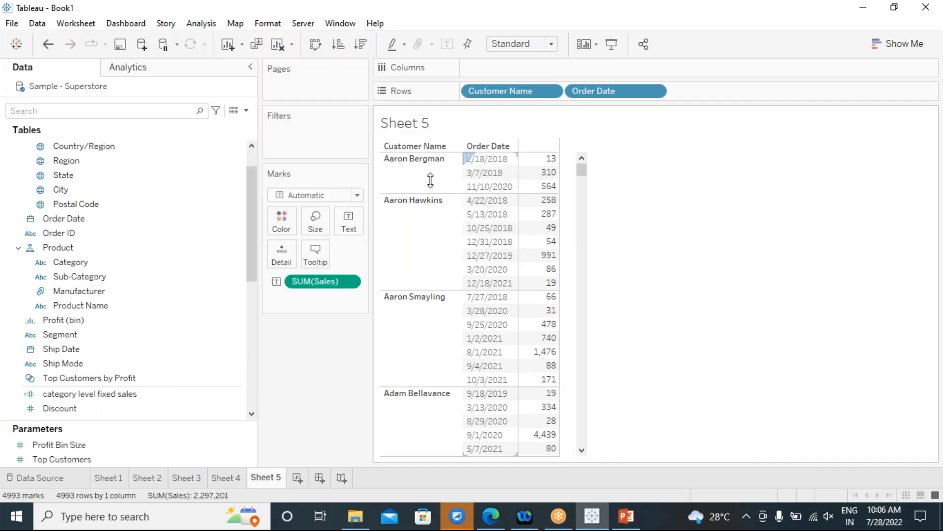
Add all subtotals so each customer gets a Total row.
left_click(201, 23)
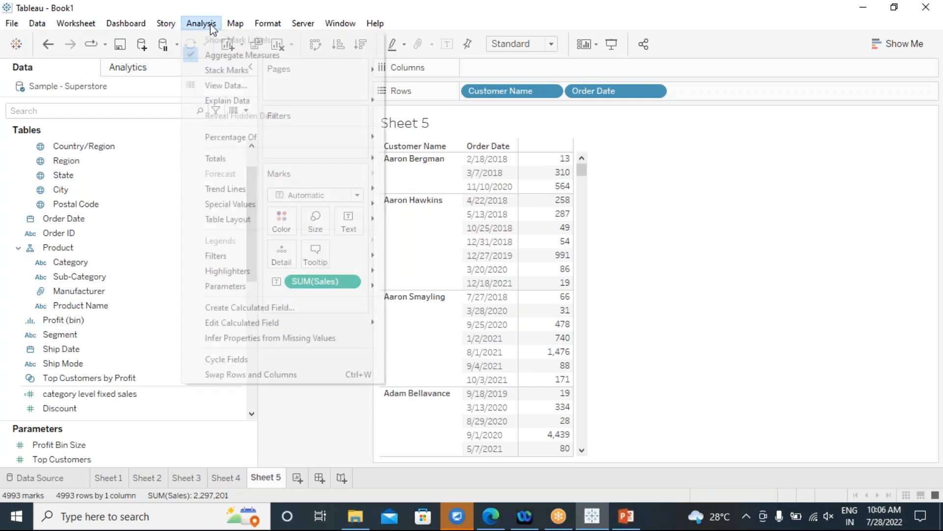
mouse_move(366, 133)
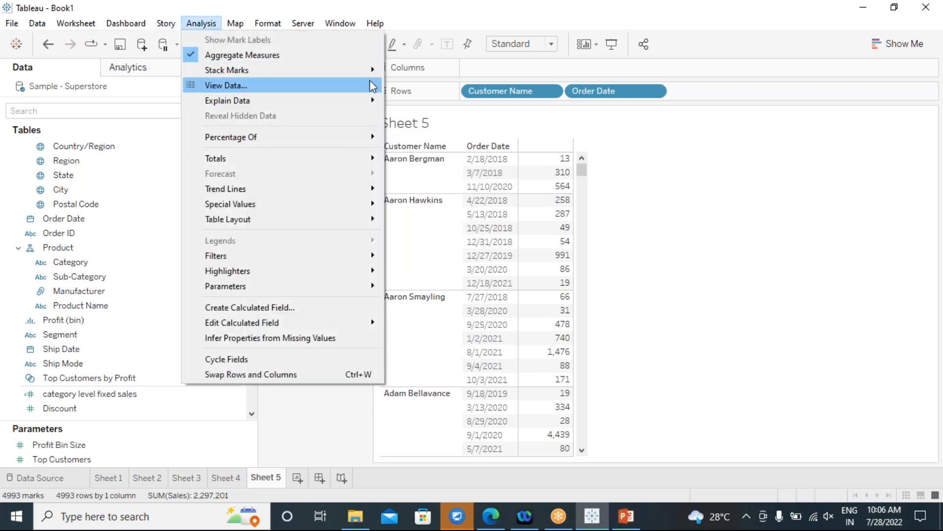
mouse_move(374, 158)
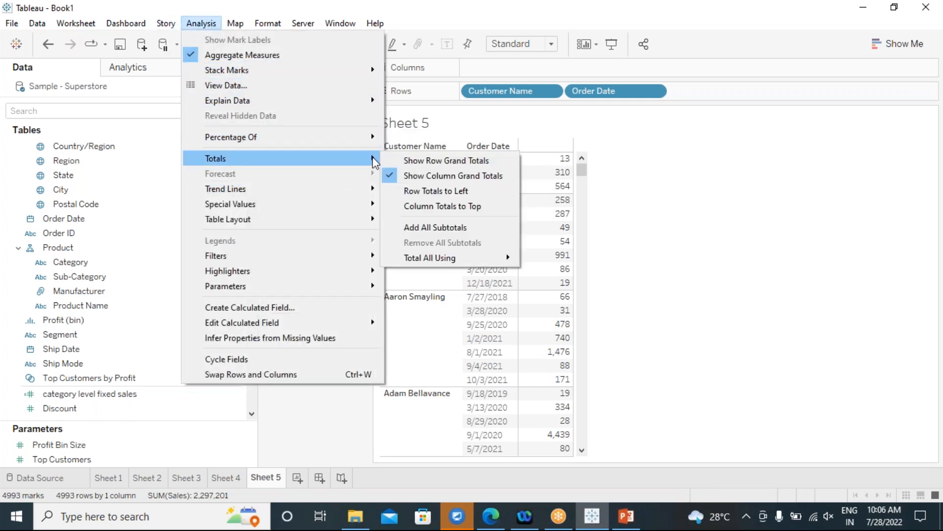
left_click(417, 227)
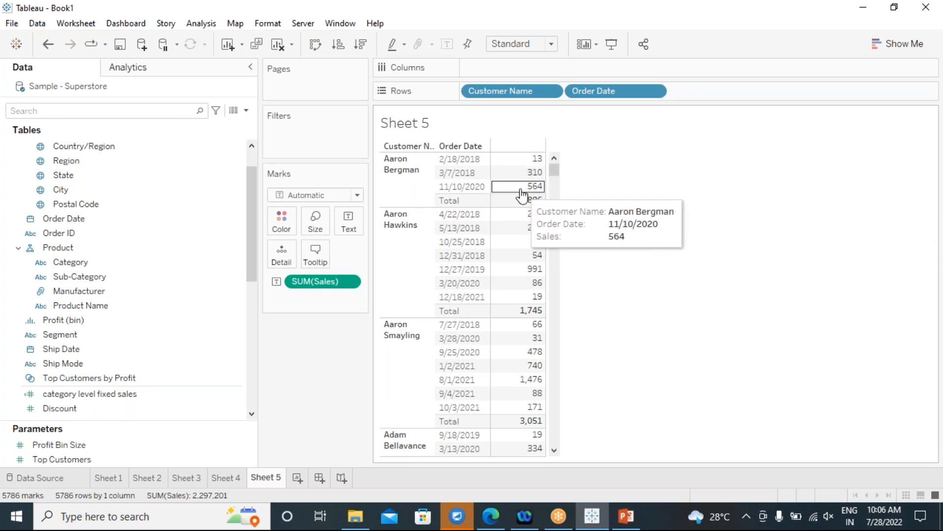
mouse_move(519, 210)
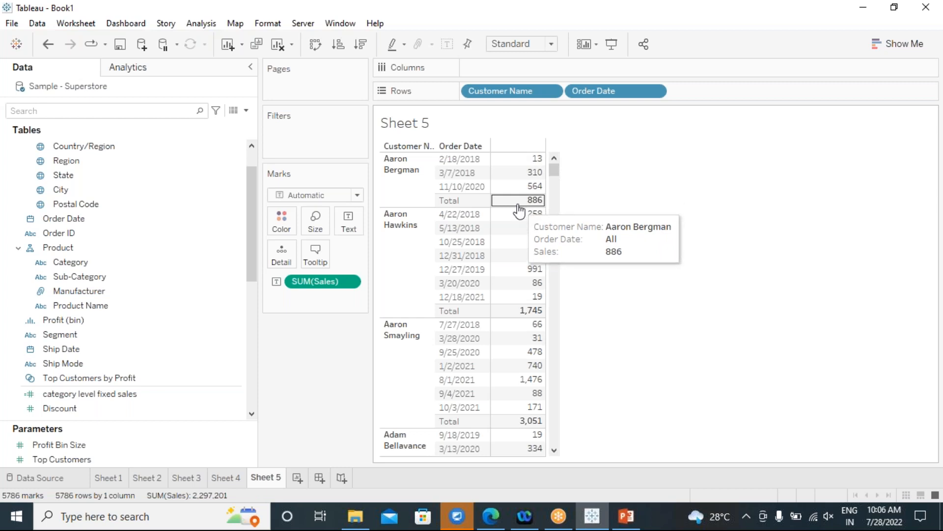
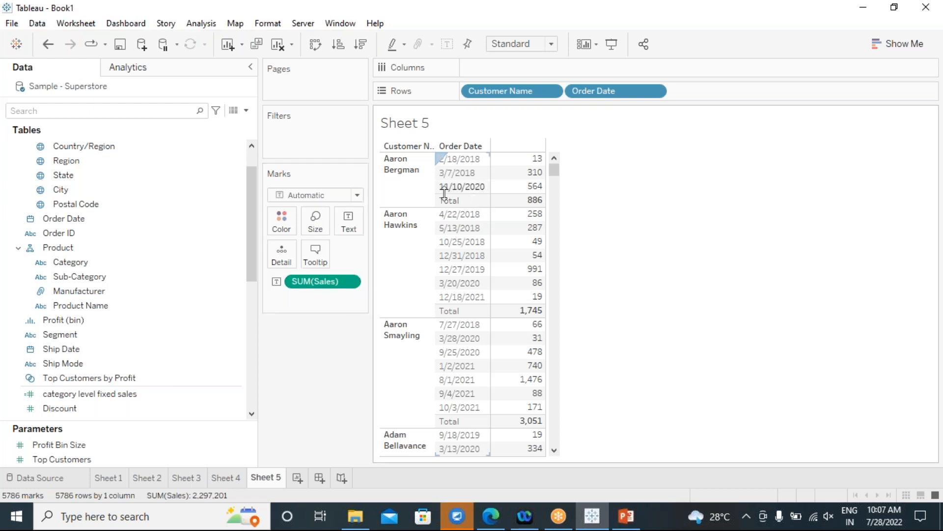
Try switching the Sales measure to Average, then revert it back to Sum.
mouse_move(522, 200)
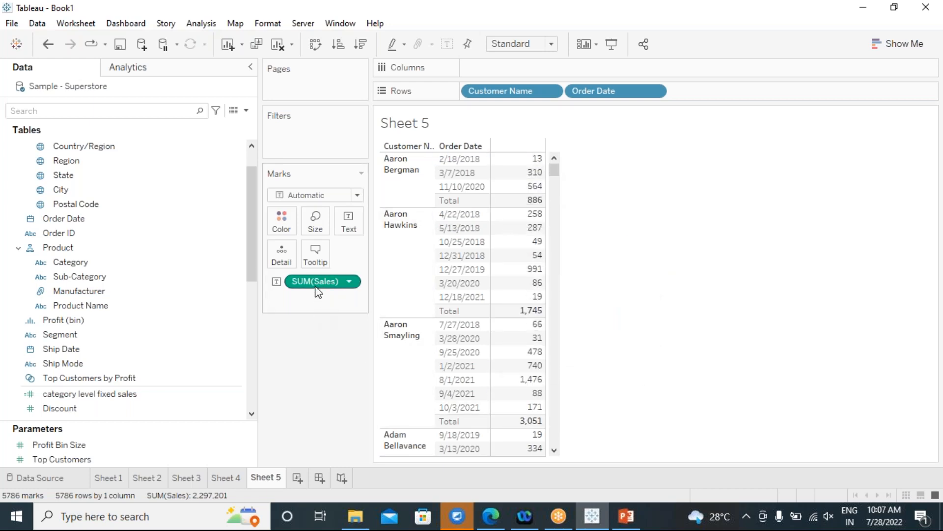
left_click(350, 283)
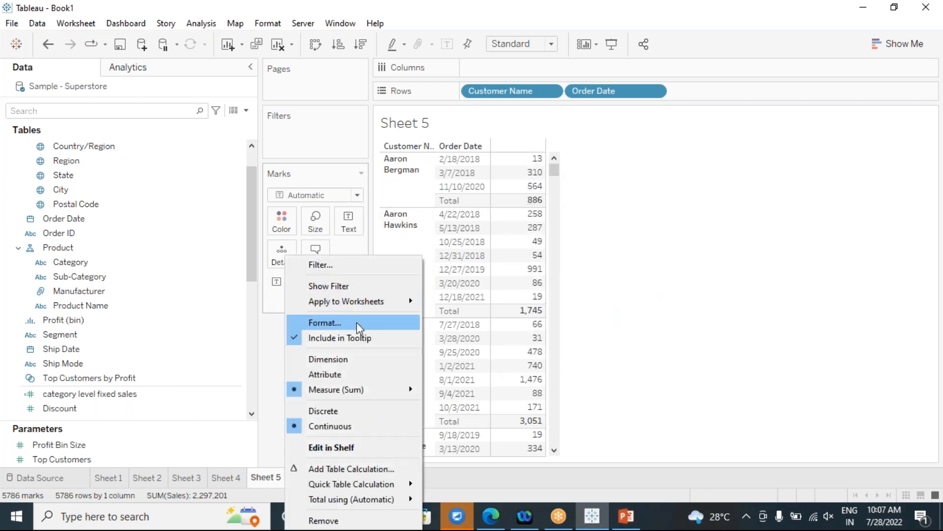
mouse_move(410, 393)
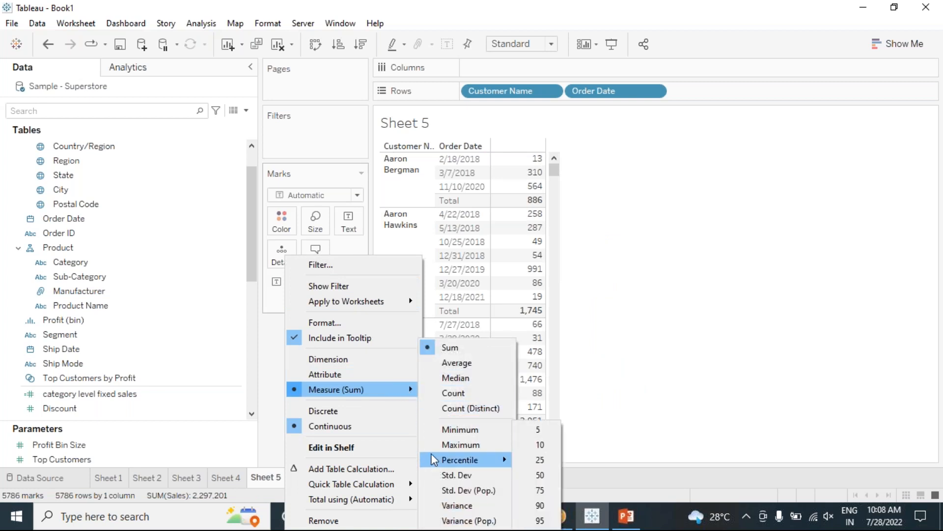
left_click(440, 364)
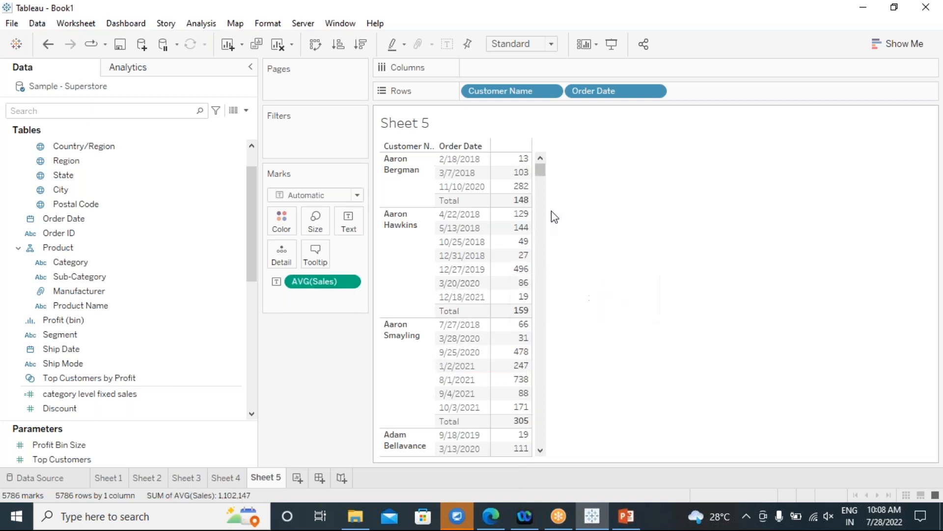
mouse_move(521, 260)
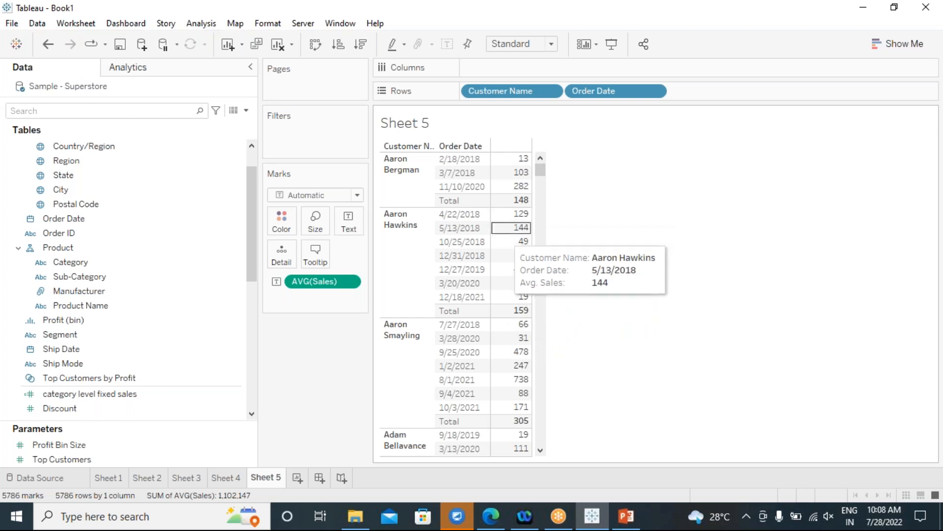
left_click(349, 281)
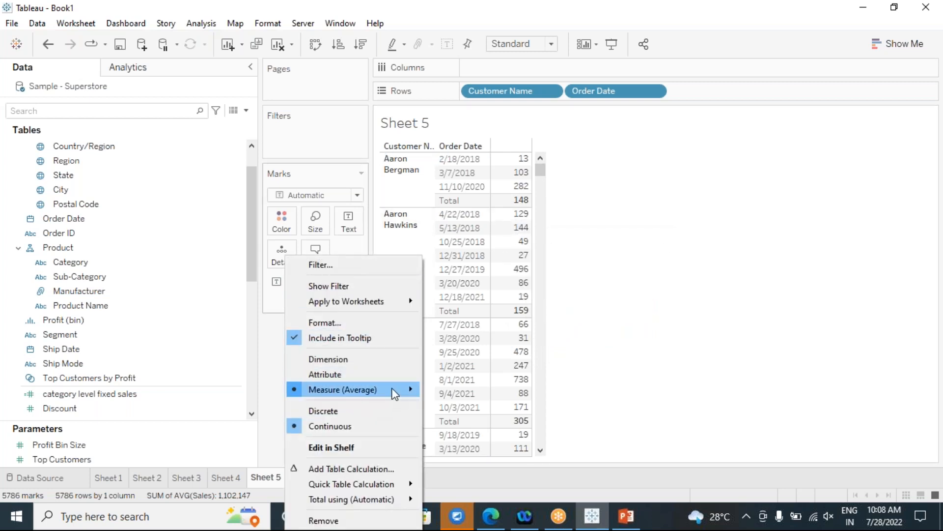
left_click(449, 362)
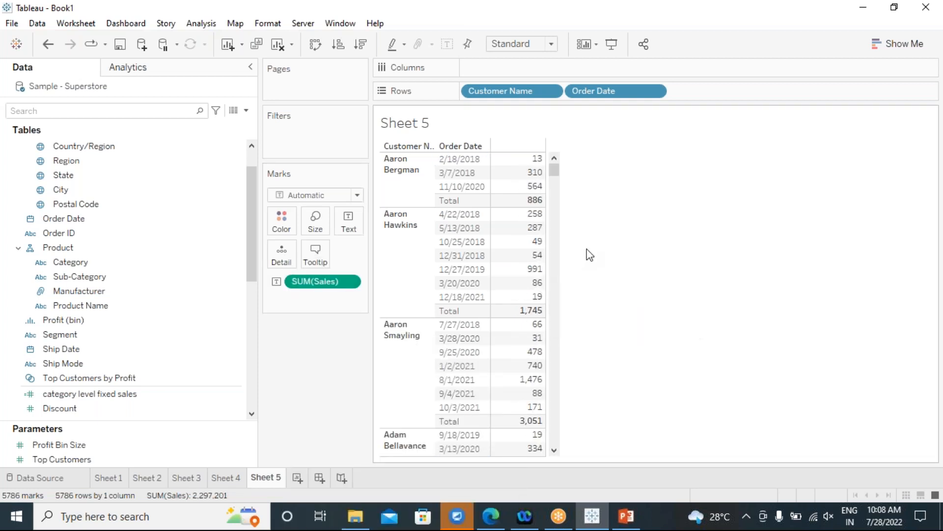
Set Totals > Total All Using to Average so customer Total rows show averages.
mouse_move(514, 208)
left_click(201, 23)
mouse_move(325, 162)
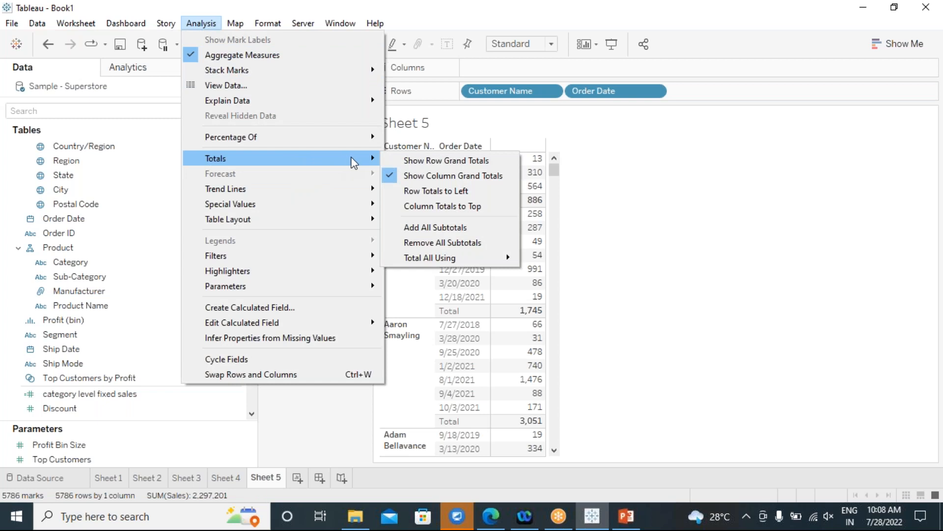
mouse_move(458, 259)
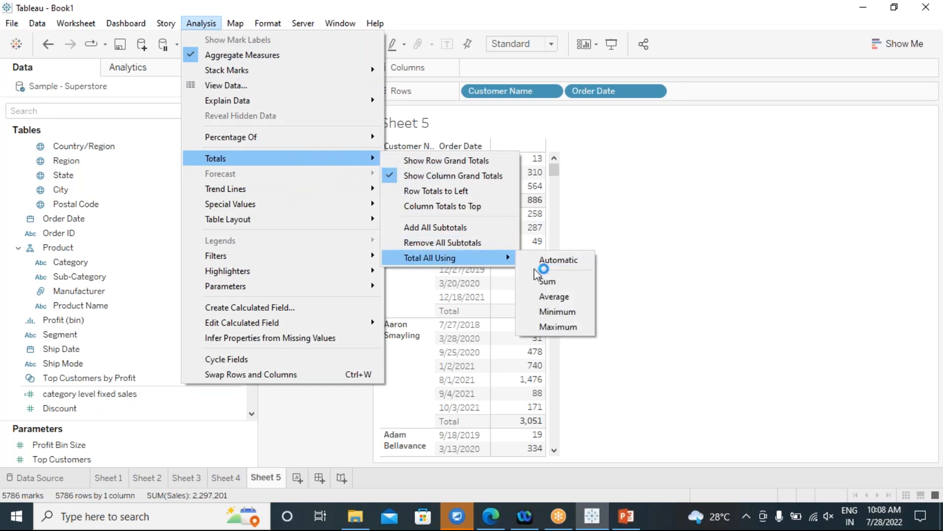
left_click(533, 298)
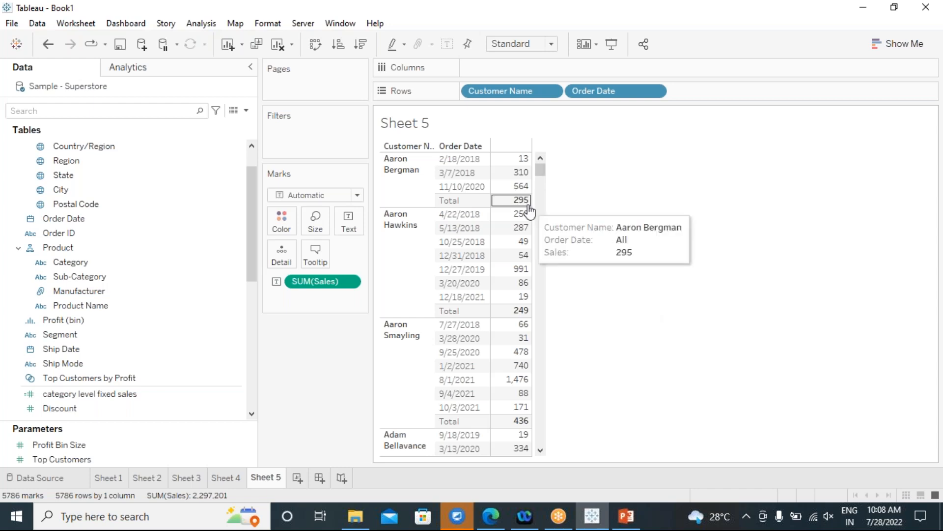
left_click(183, 515)
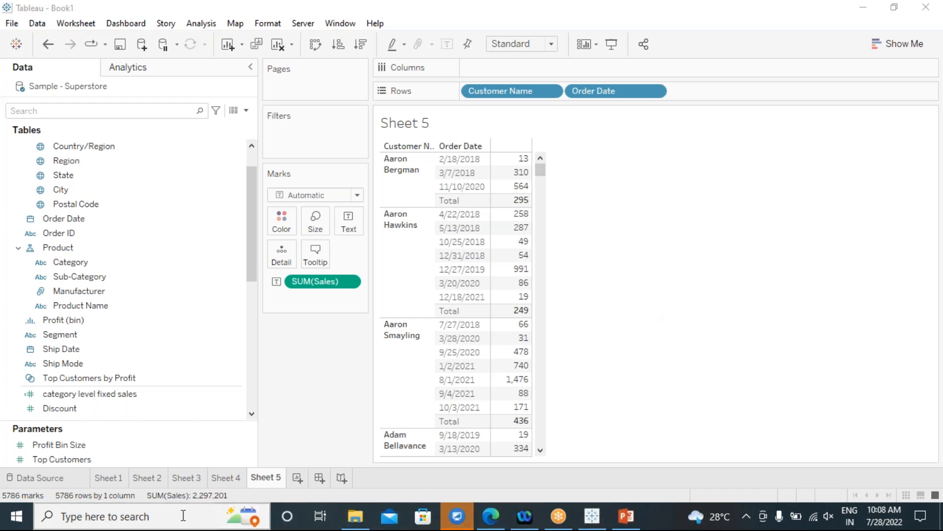
Launch Calculator from a 'vcal' search and shrink its window beside the table.
type("v")
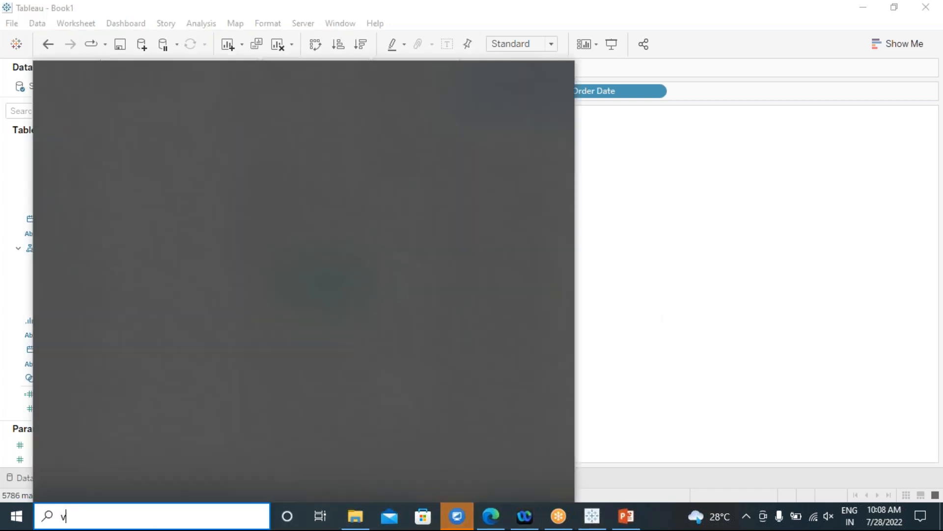
type("cal")
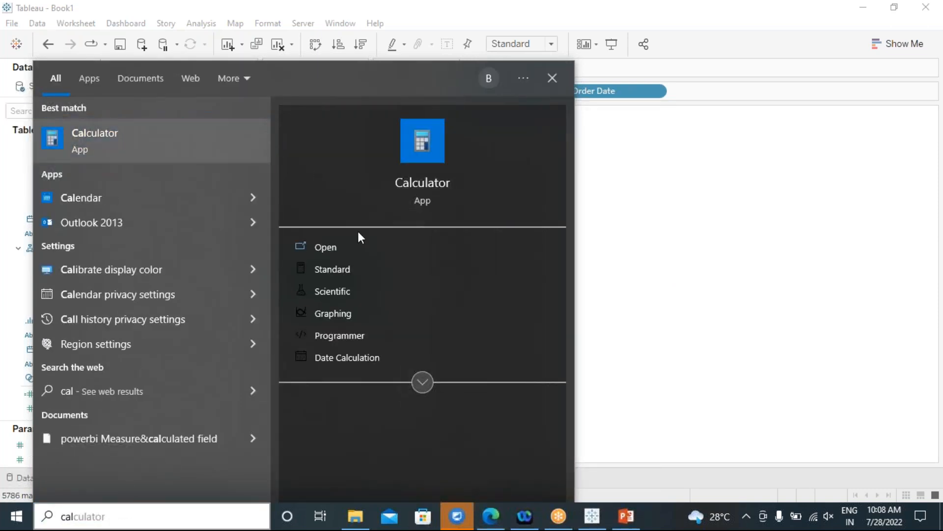
left_click(426, 206)
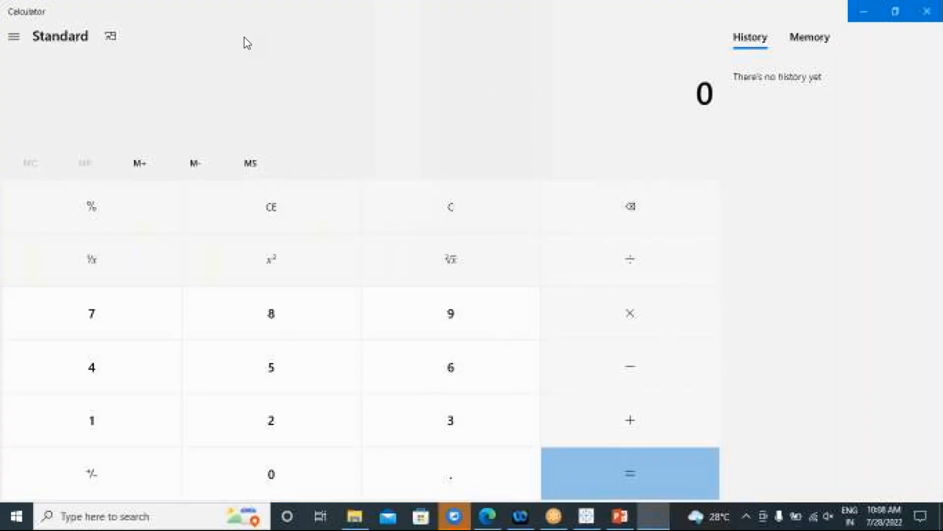
left_click_drag(207, 23, 736, 66)
Add the first customer's sales, 13 + 310 + 564, to get 887.
left_click(641, 423)
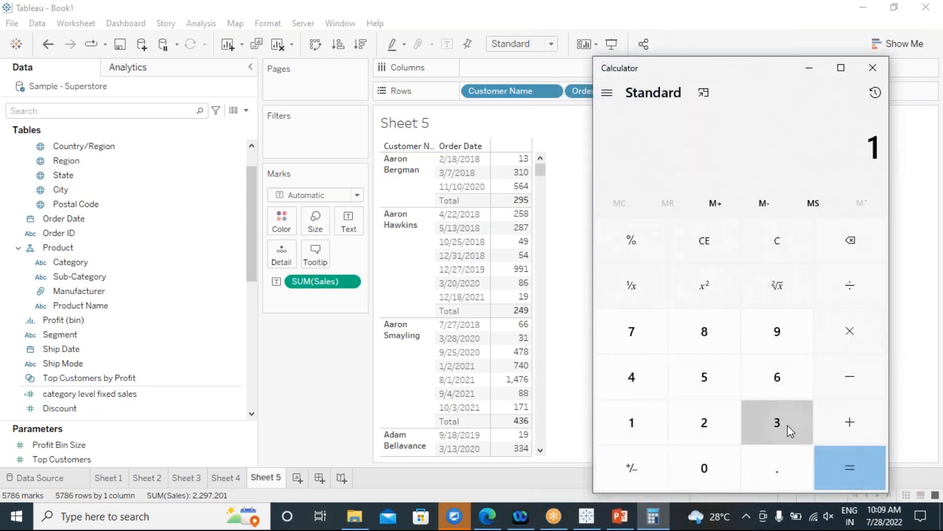
left_click(788, 425)
left_click(849, 420)
left_click(765, 422)
left_click(632, 421)
left_click(703, 468)
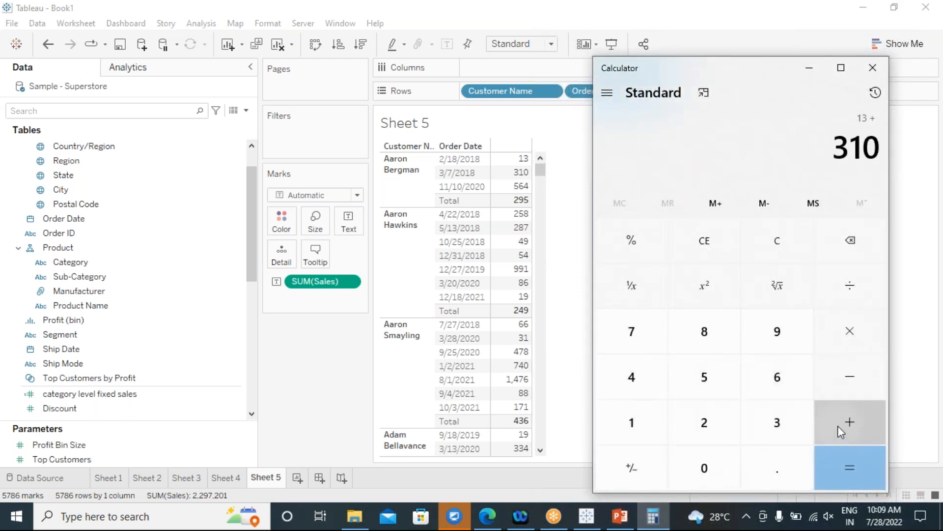
left_click(838, 426)
left_click(716, 383)
left_click(761, 378)
left_click(643, 383)
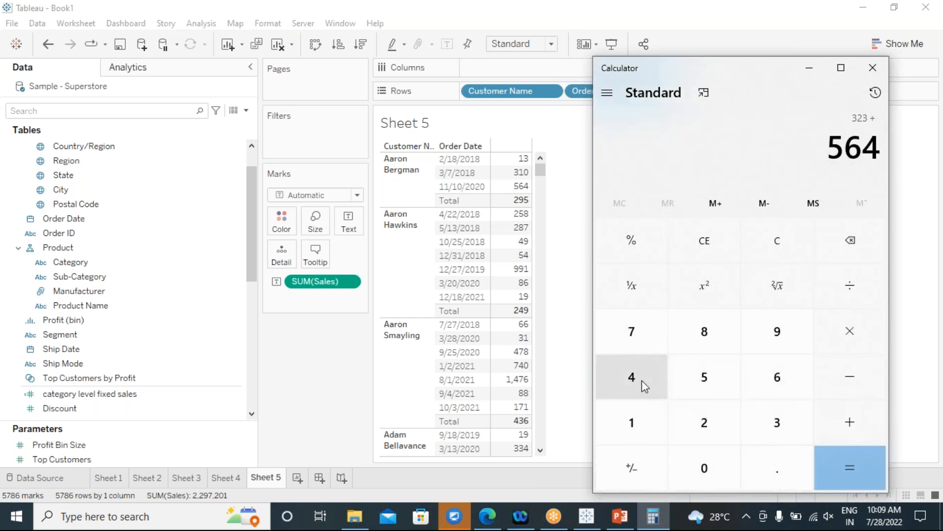
left_click(833, 465)
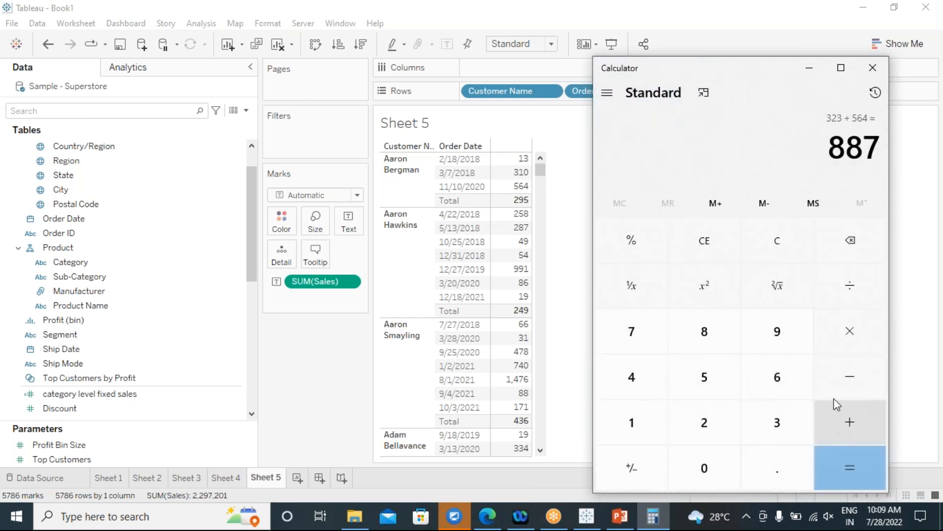
Divide 887 by 3 to get the average, 295.67.
left_click(834, 291)
left_click(765, 431)
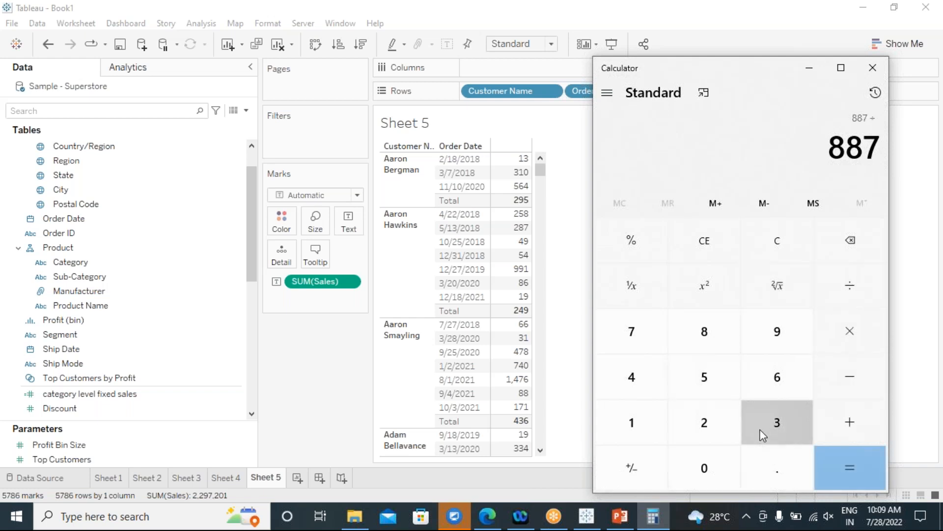
left_click(856, 452)
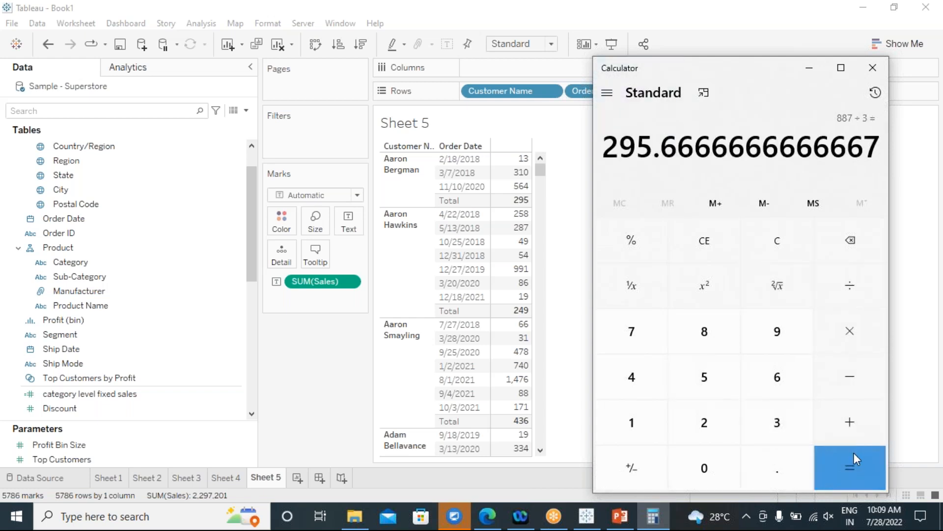
mouse_move(505, 205)
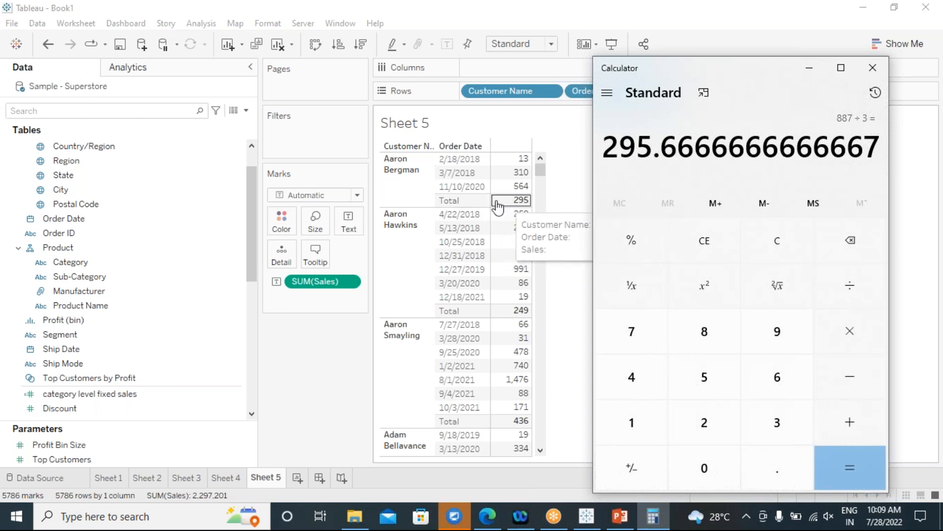
Confirm Total All Using is still Average, leaving the setting unchanged, with Aaron Bergman's Total at 295.
left_click(194, 26)
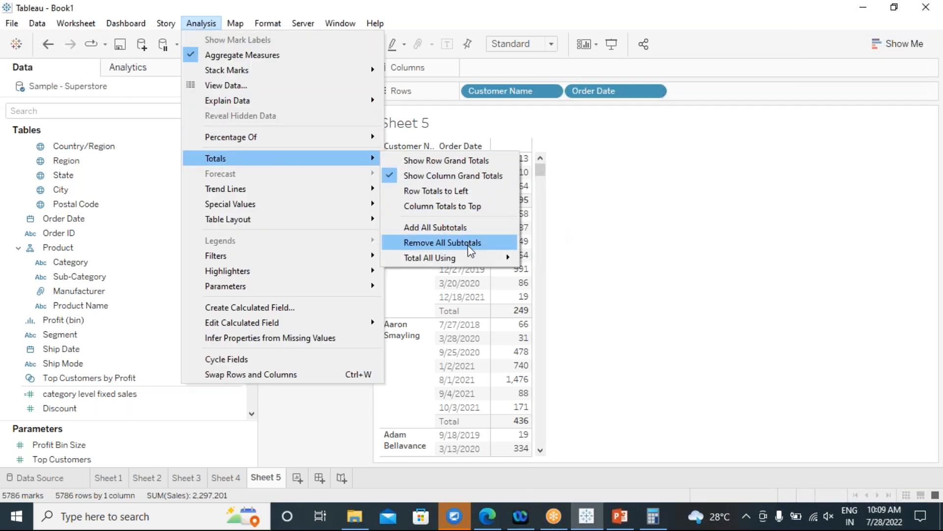
mouse_move(446, 260)
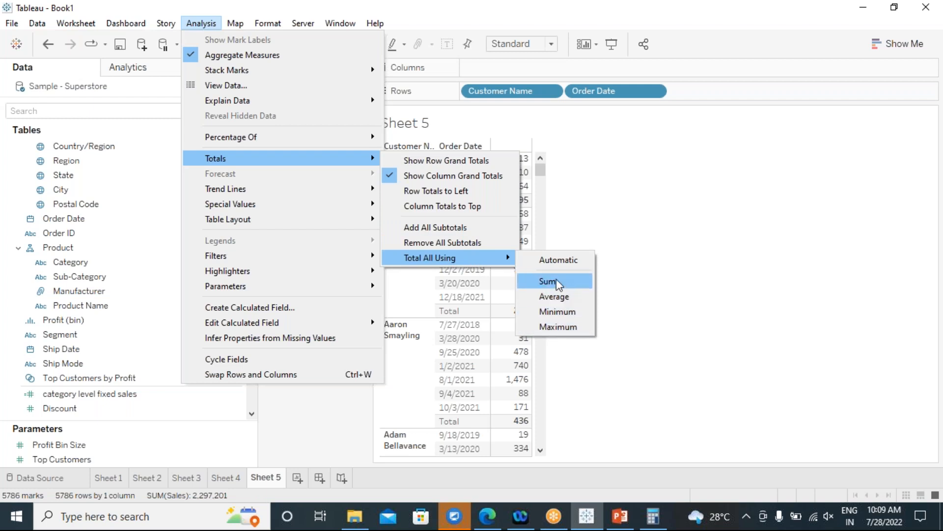
left_click(684, 244)
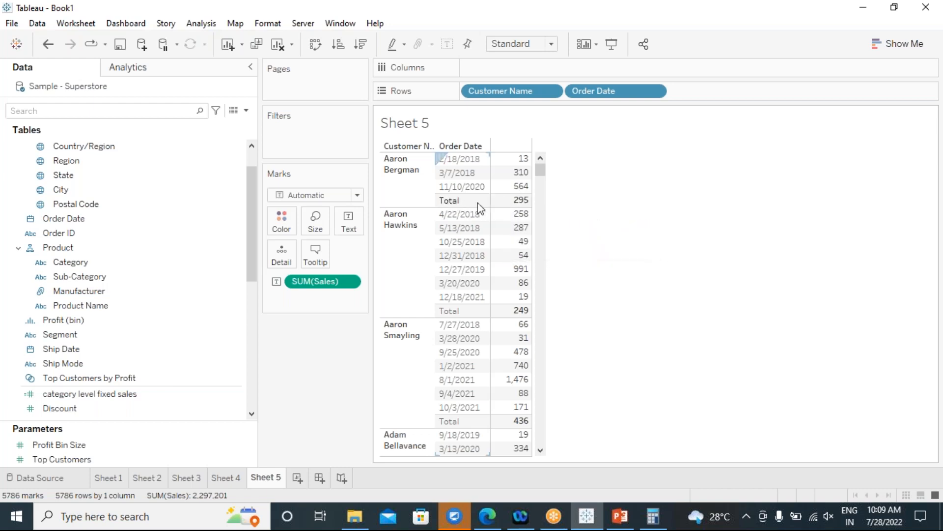
mouse_move(499, 261)
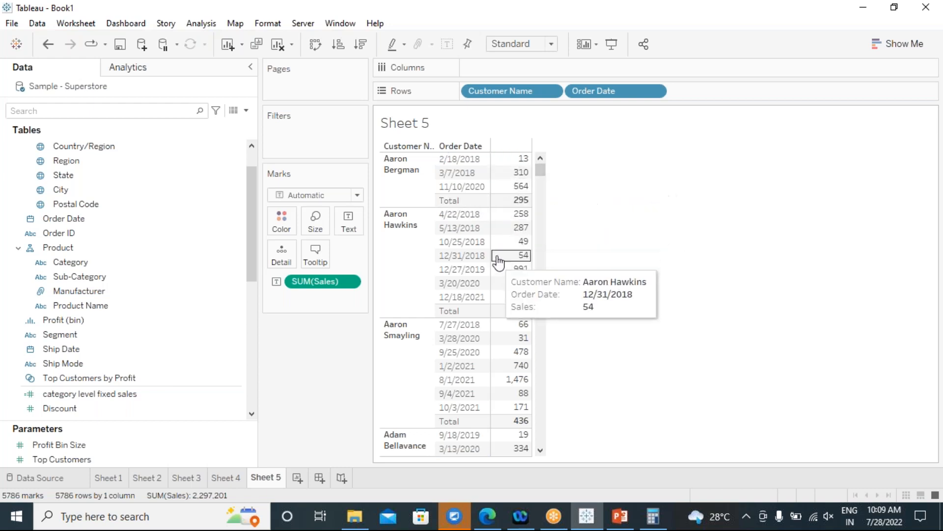
mouse_move(528, 227)
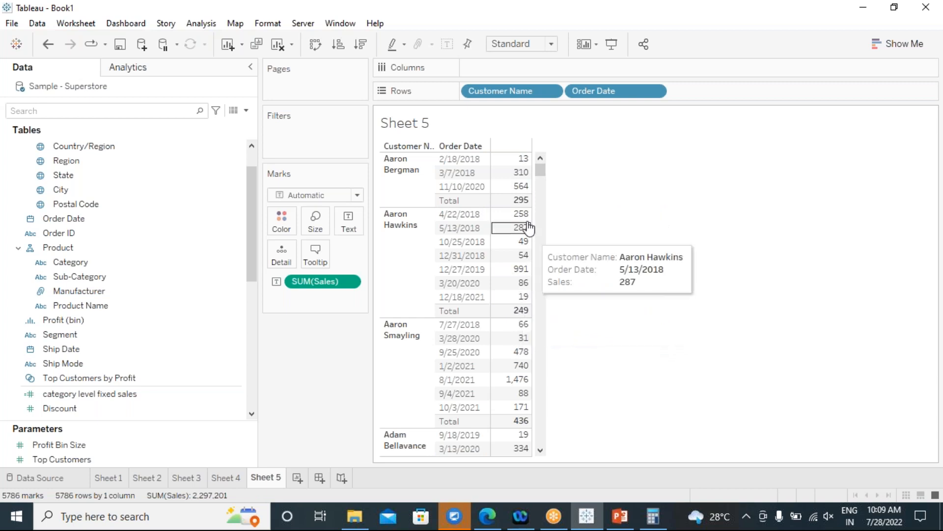
mouse_move(506, 314)
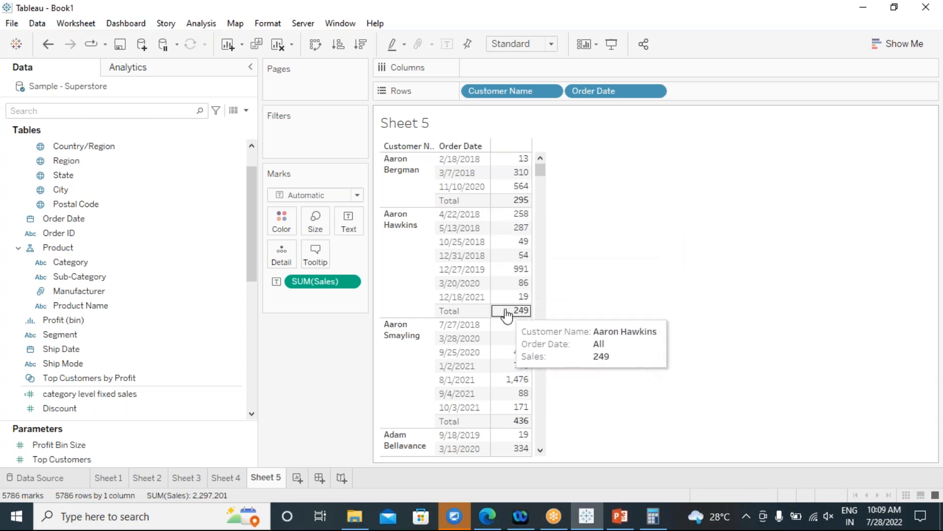
mouse_move(518, 415)
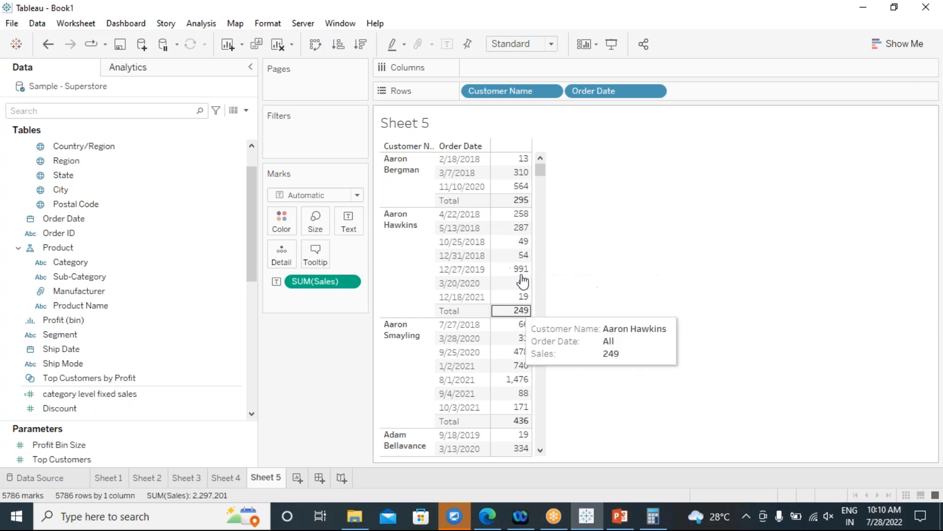
Open Sheet 4 showing summed Sales by Region, West highest at 725,458.
left_click(221, 480)
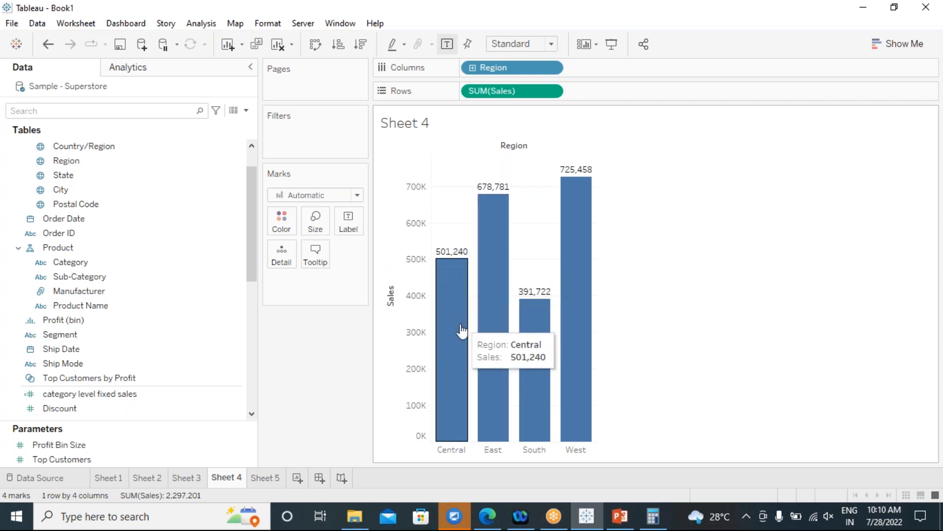
mouse_move(448, 294)
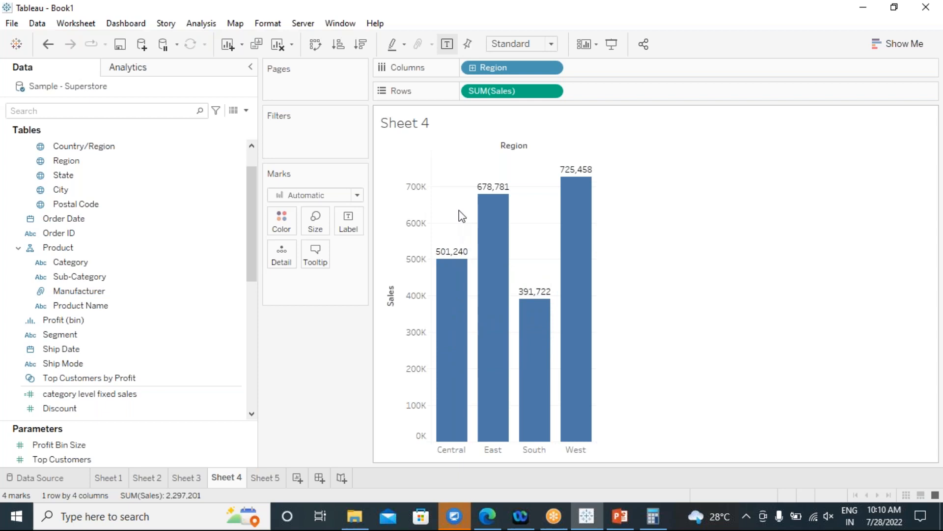
Change the SUM(Sales) pill on Rows to Average, making South highest at 241.80.
left_click(552, 92)
mouse_move(583, 248)
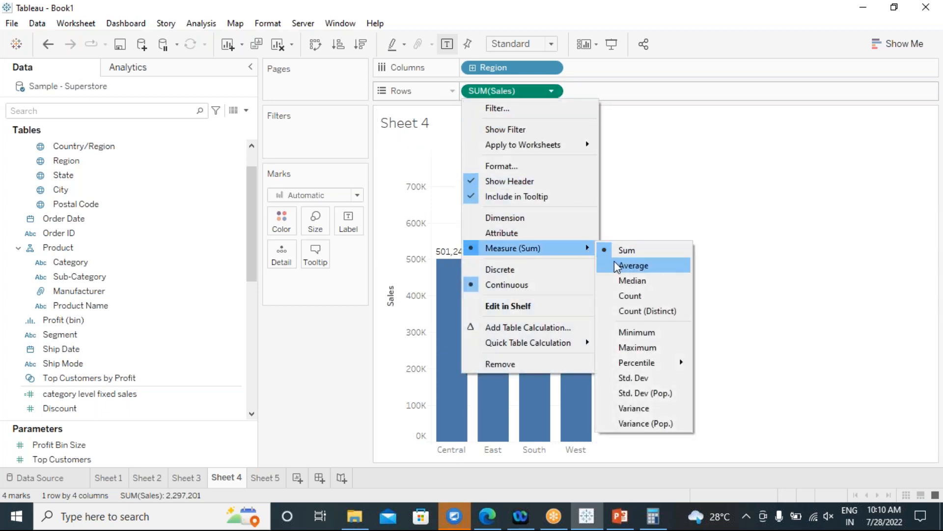
left_click(616, 264)
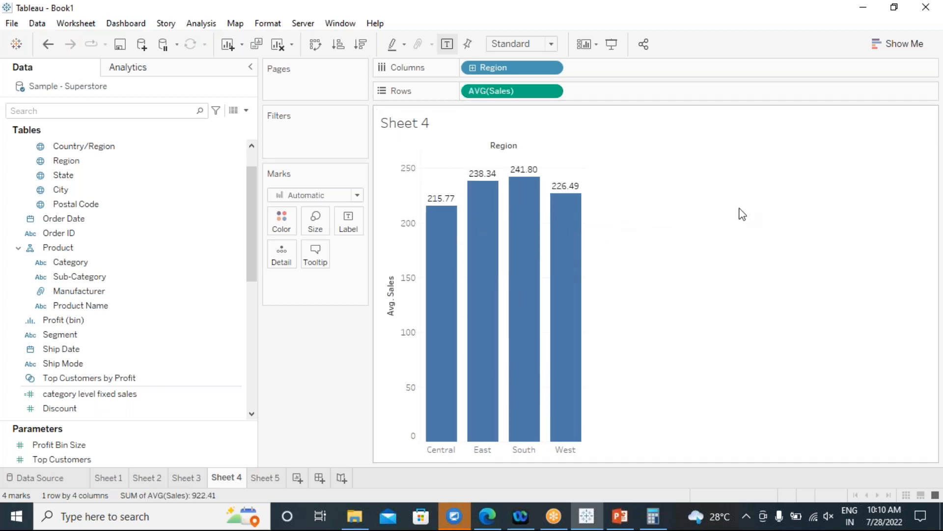
mouse_move(443, 209)
mouse_move(490, 200)
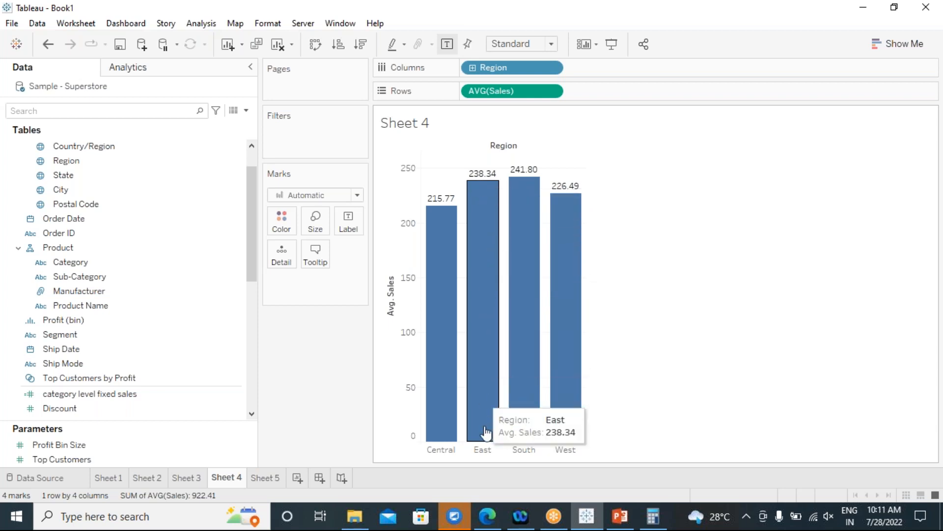
mouse_move(522, 204)
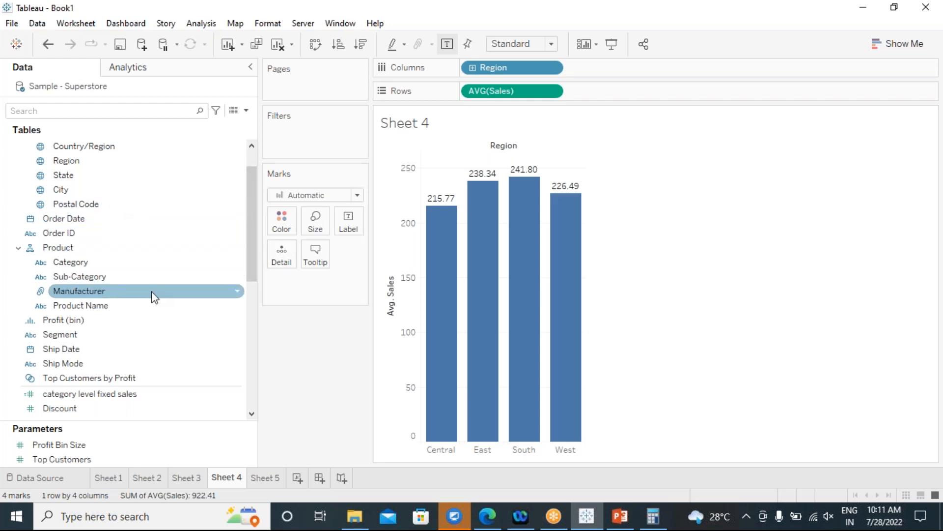
scroll(179, 290, "up", 1)
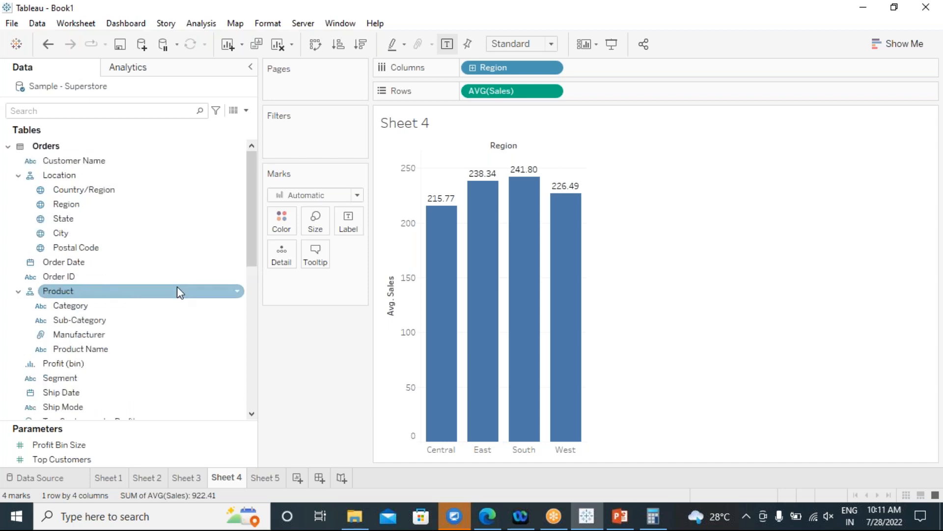
left_click(92, 165)
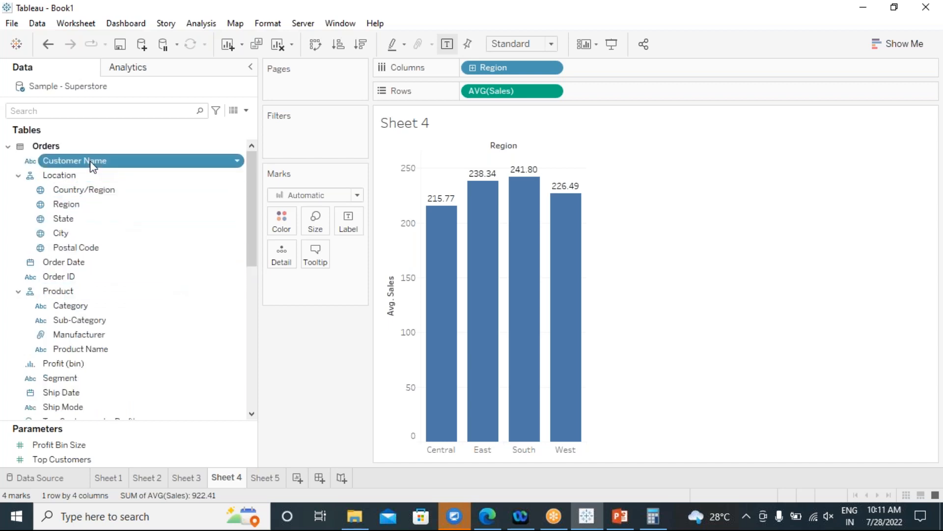
double_click(92, 165)
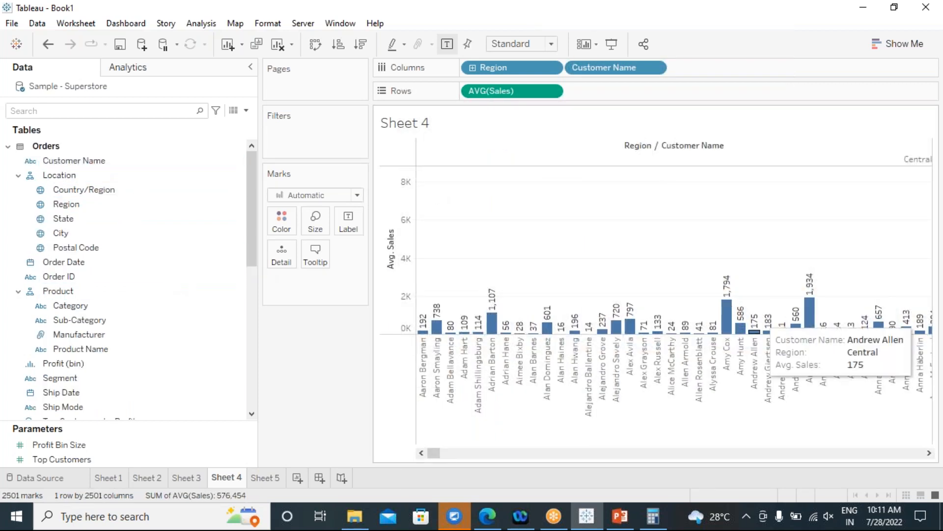
left_click_drag(434, 453, 860, 453)
left_click_drag(701, 475, 417, 438)
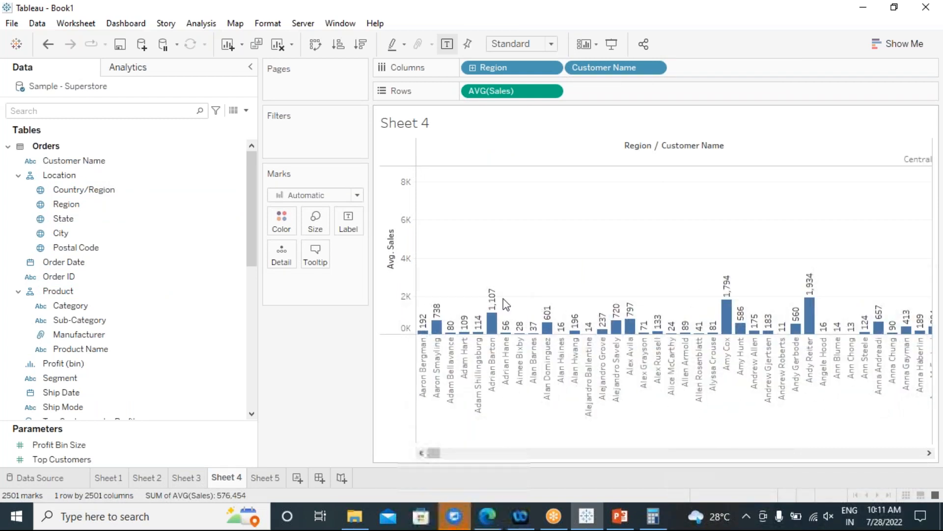
left_click_drag(598, 69, 294, 390)
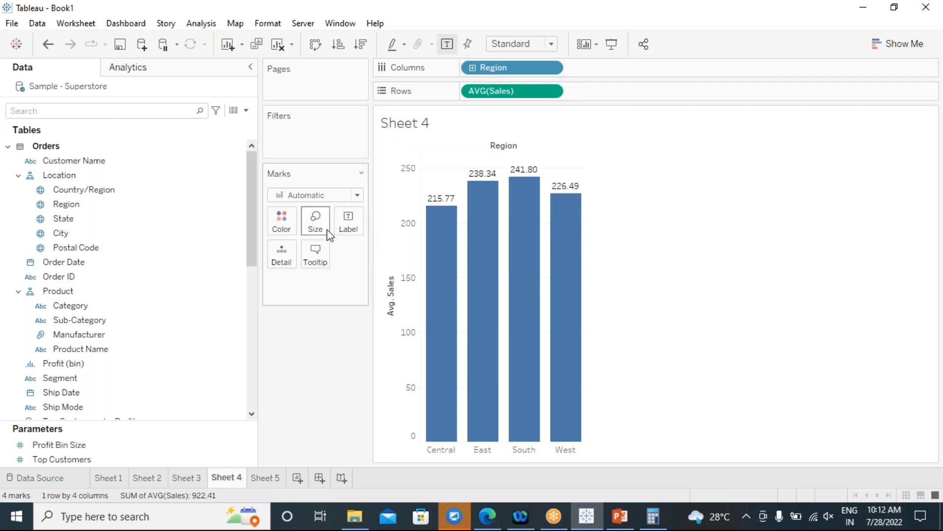
mouse_move(584, 359)
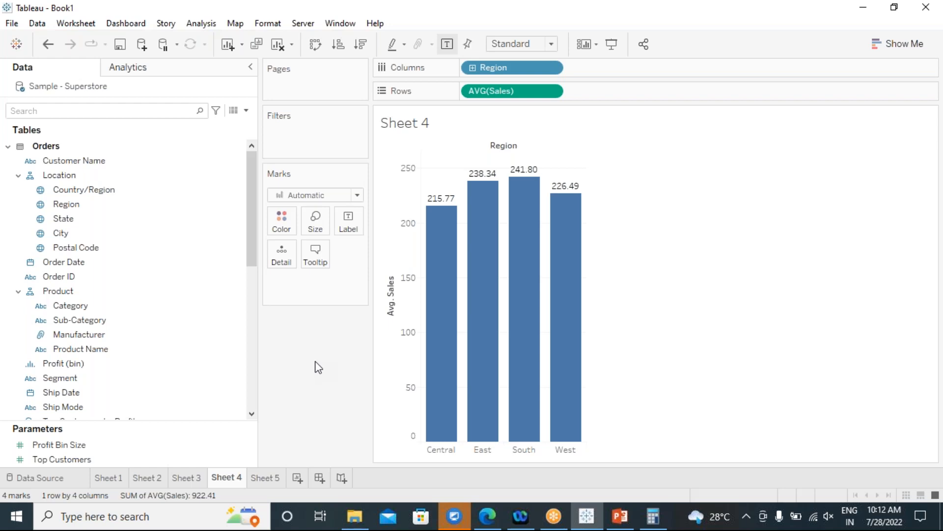
Start a new calculated field with formula { INCLUDE [Customer Name]: SUM([Sales]) }.
left_click(211, 23)
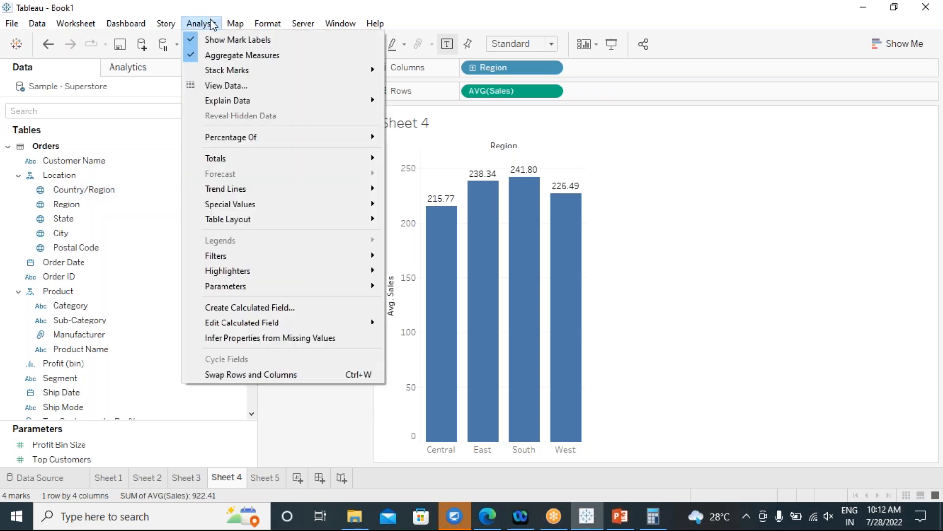
left_click(235, 307)
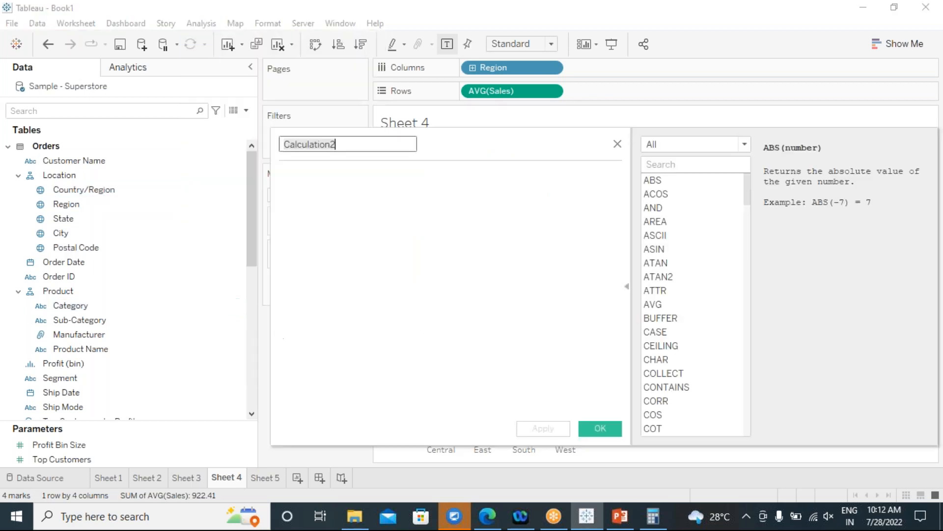
left_click_drag(488, 147, 535, 233)
left_click(429, 295)
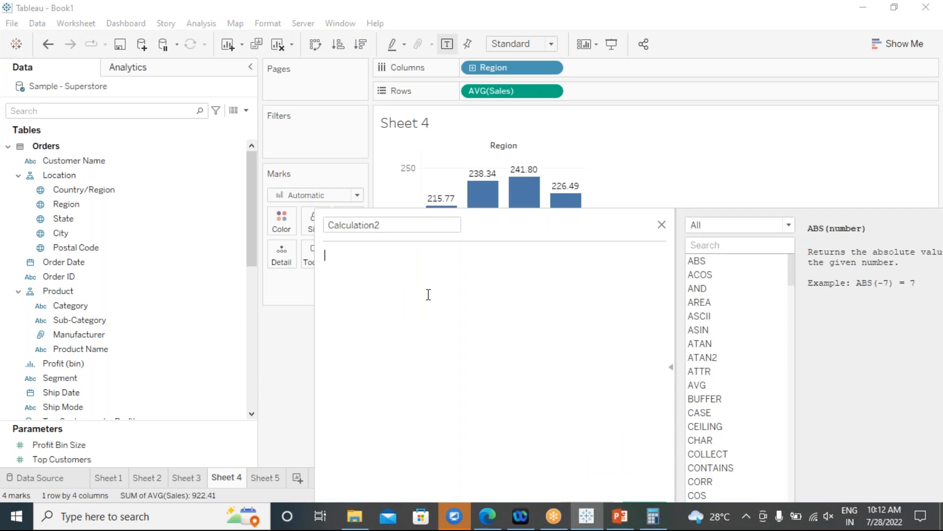
type("inc")
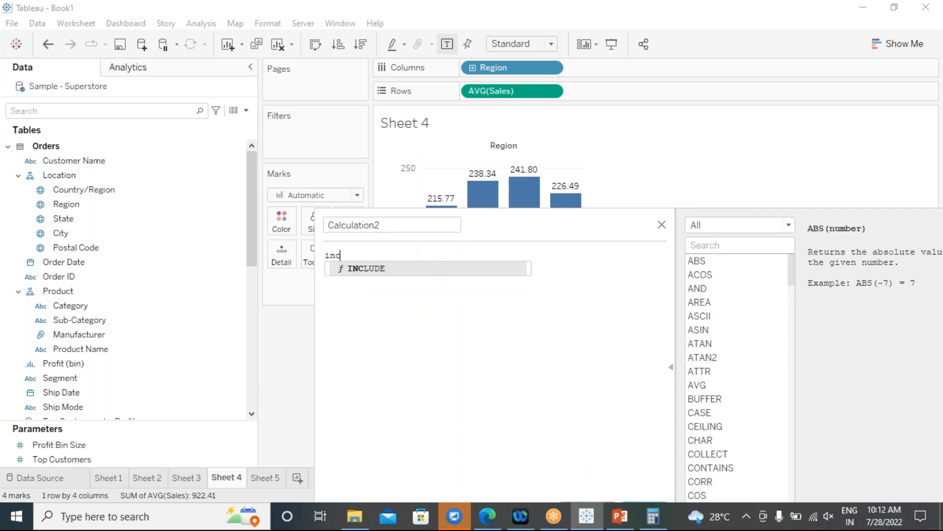
left_click(374, 270)
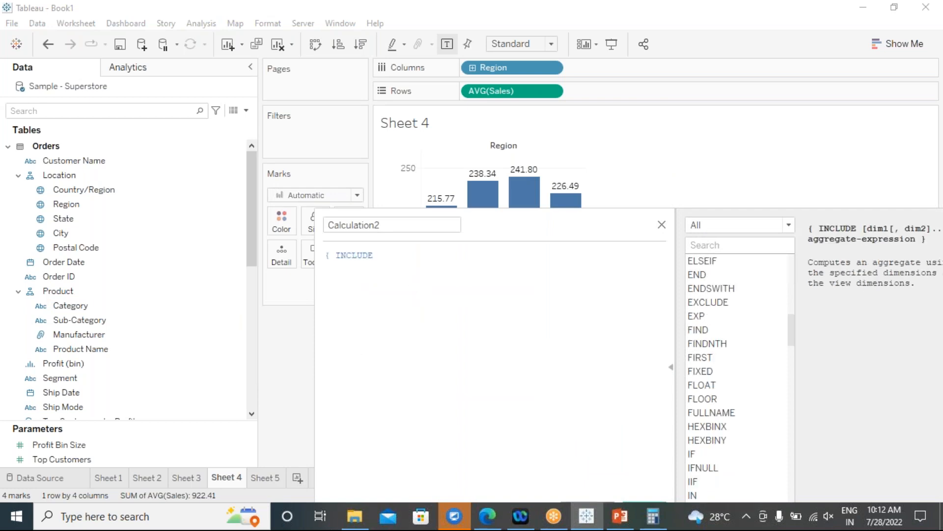
type("cust")
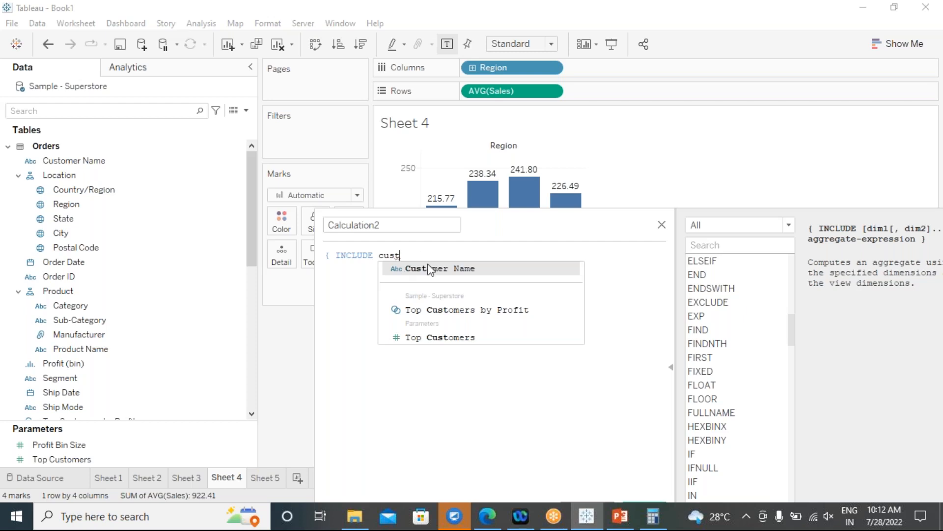
left_click(427, 269)
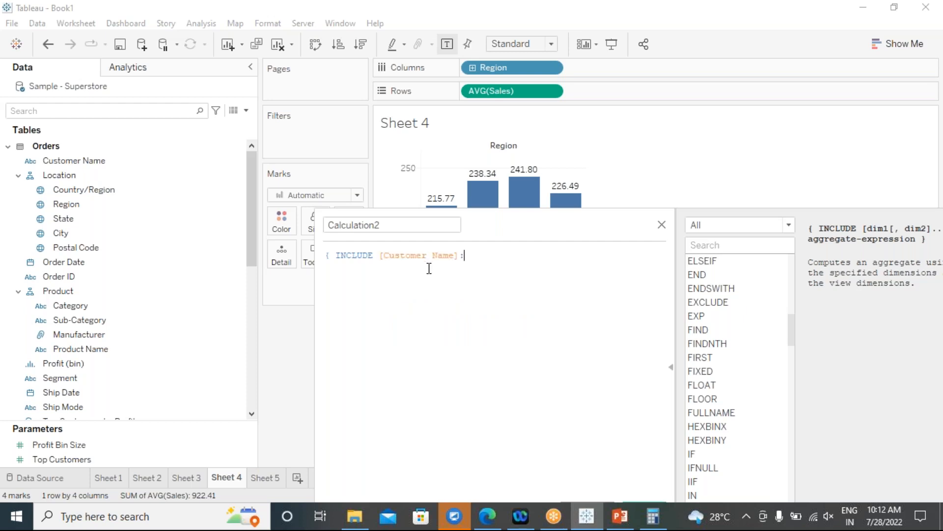
type(": sum")
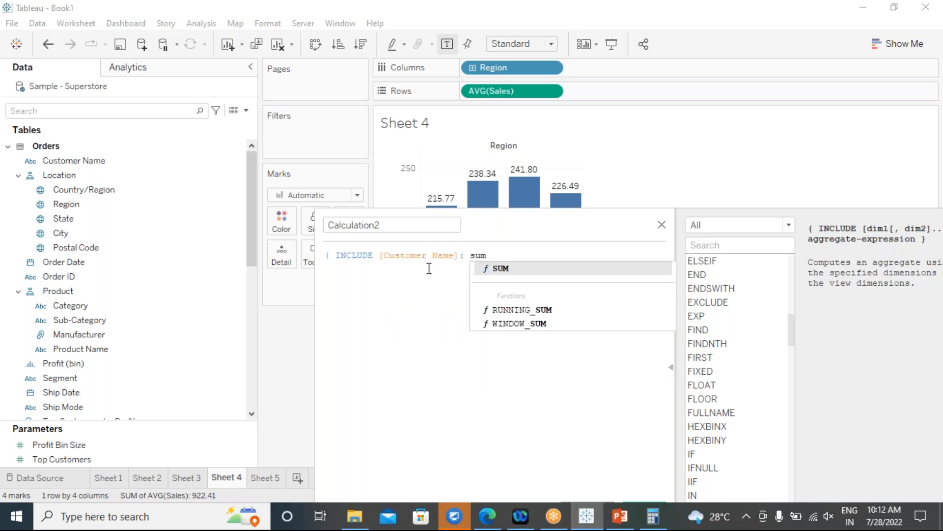
left_click(512, 268)
type("sal")
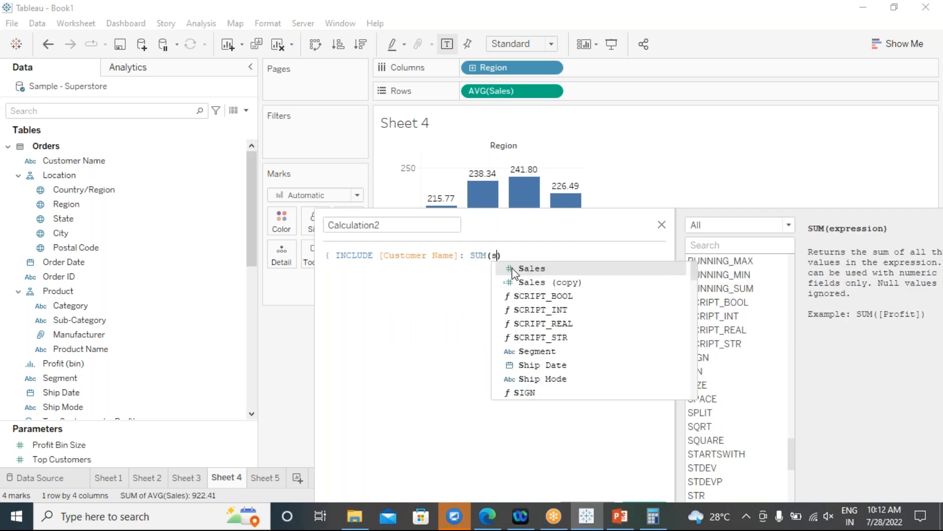
left_click(530, 269)
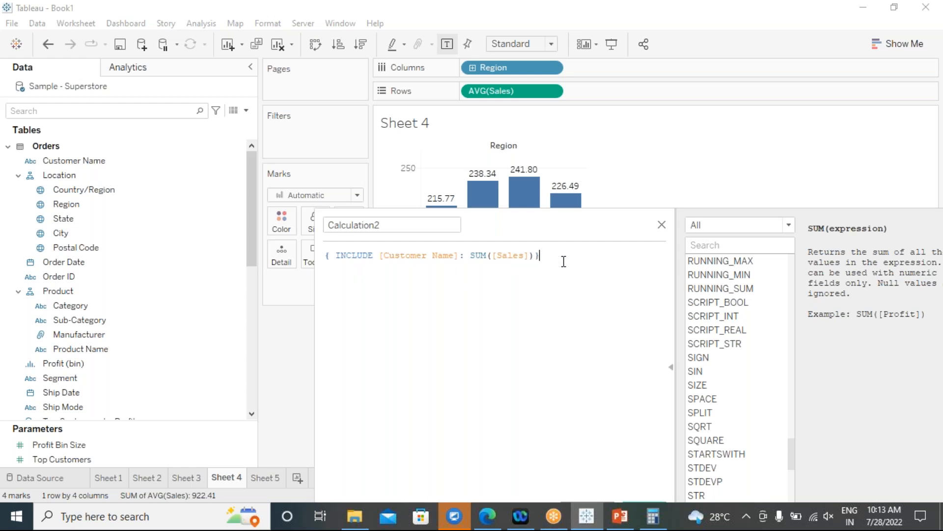
left_click_drag(563, 260, 324, 255)
Name the calculation 'customer avg sales' and apply it.
left_click_drag(379, 225, 329, 227)
type("Tustomer avg sales")
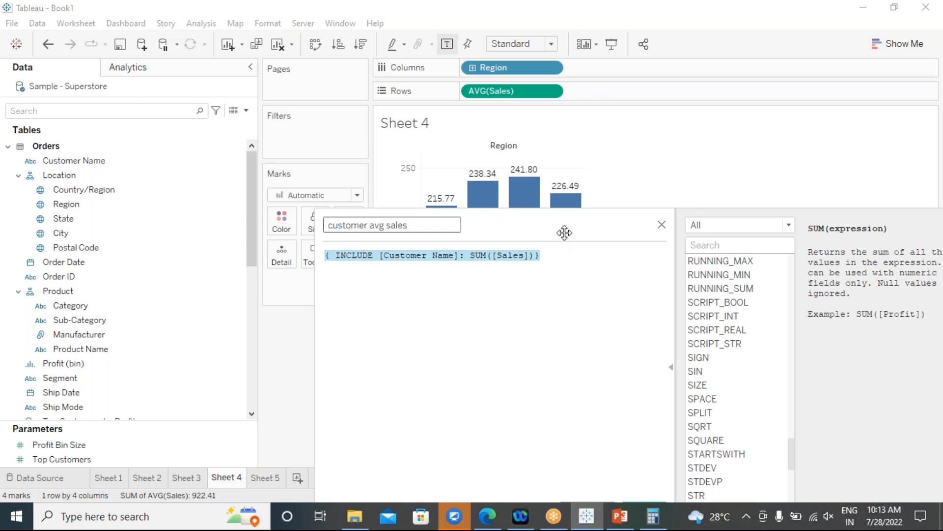
left_click(527, 412)
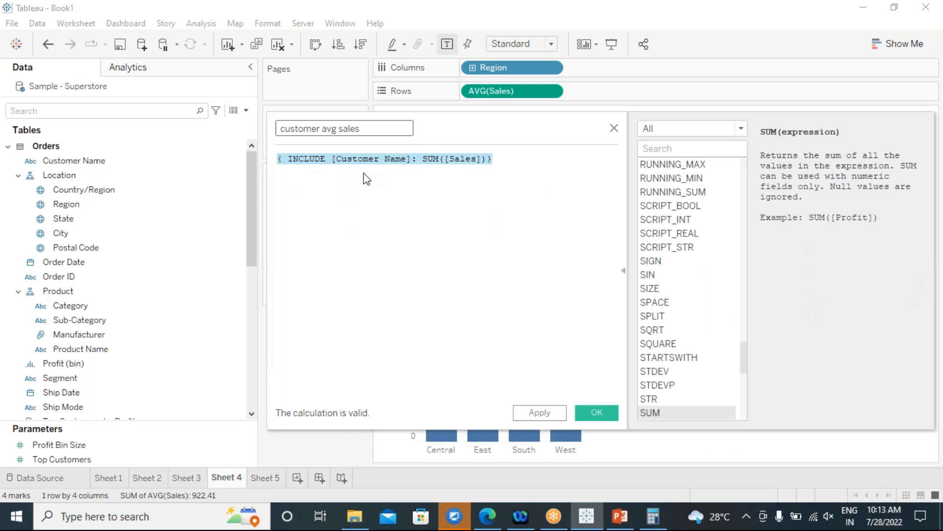
left_click(534, 412)
Put customer avg sales on Rows as a second chart, aggregated as Average (West 1,057.5).
left_click(581, 413)
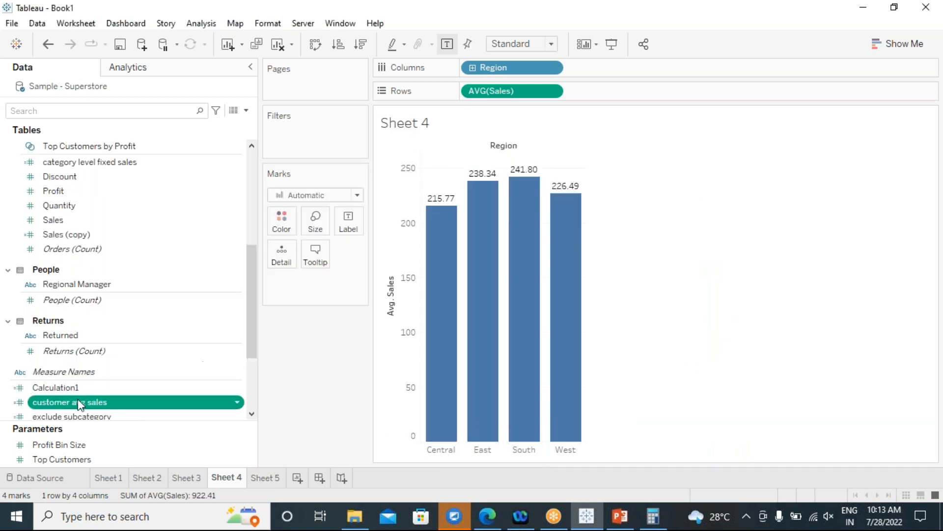
left_click_drag(64, 407, 652, 99)
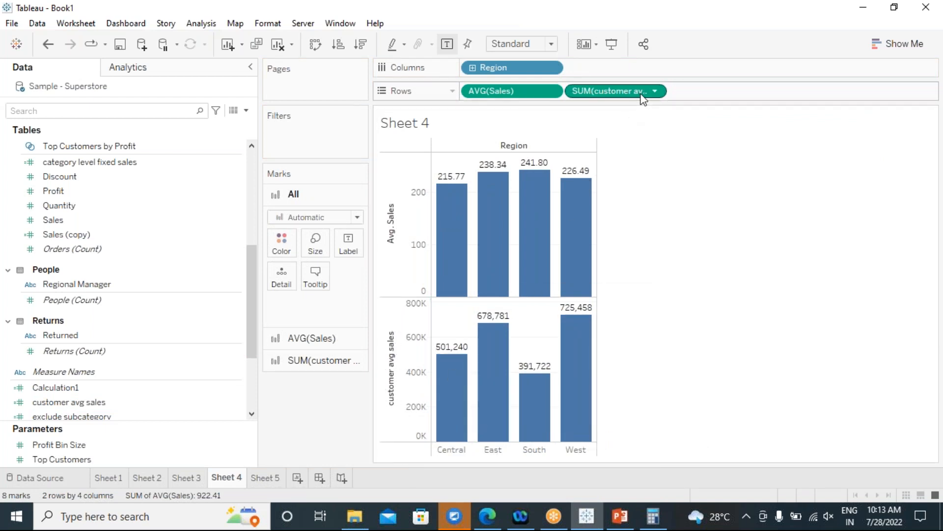
left_click(655, 92)
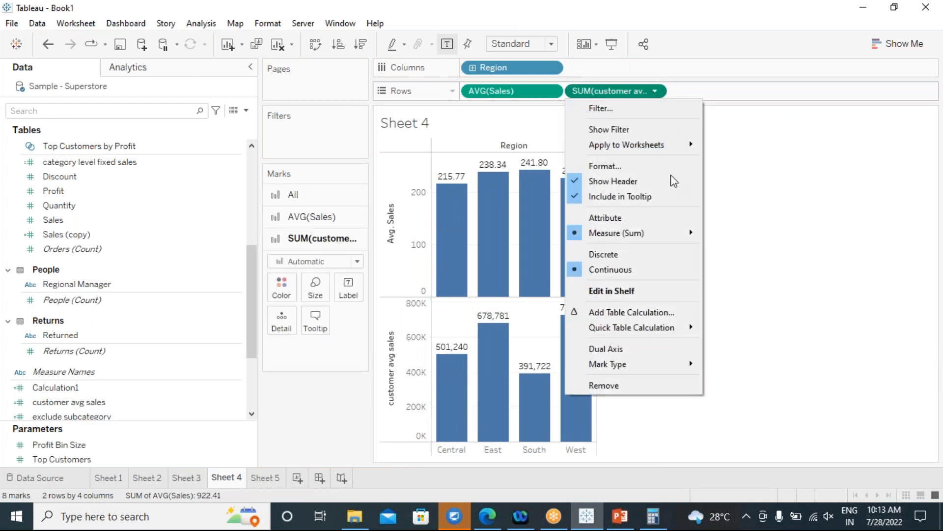
mouse_move(680, 234)
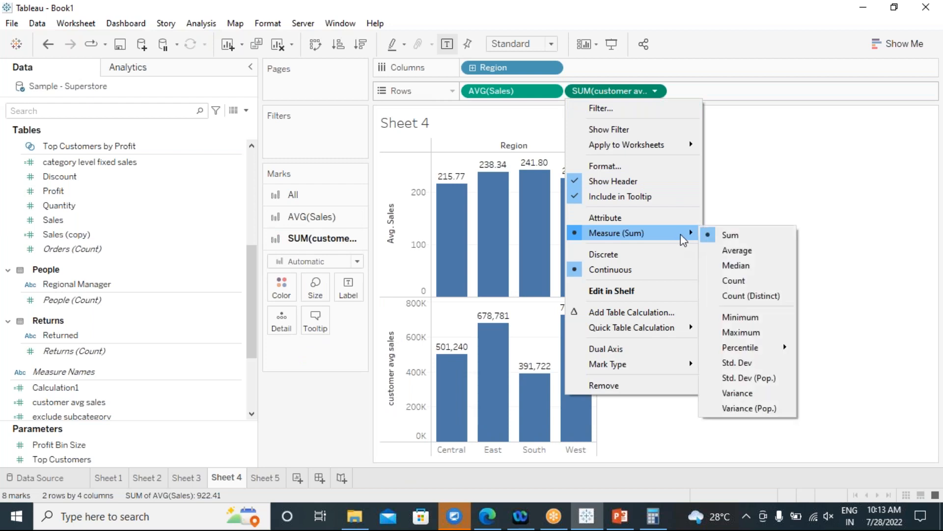
left_click(728, 251)
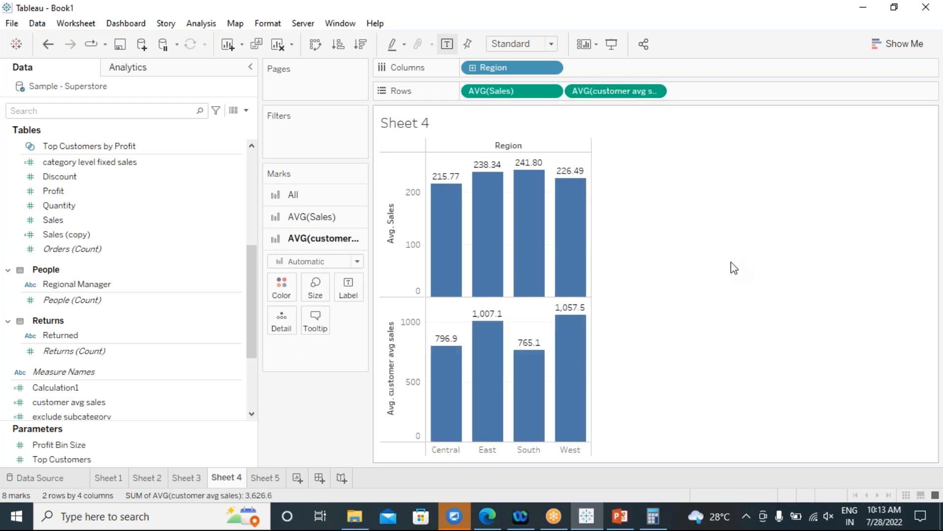
mouse_move(454, 412)
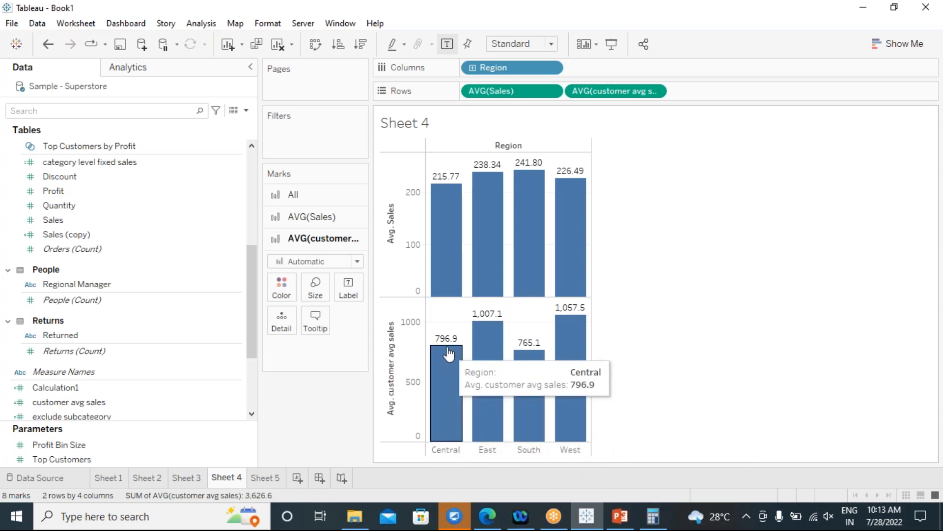
mouse_move(490, 375)
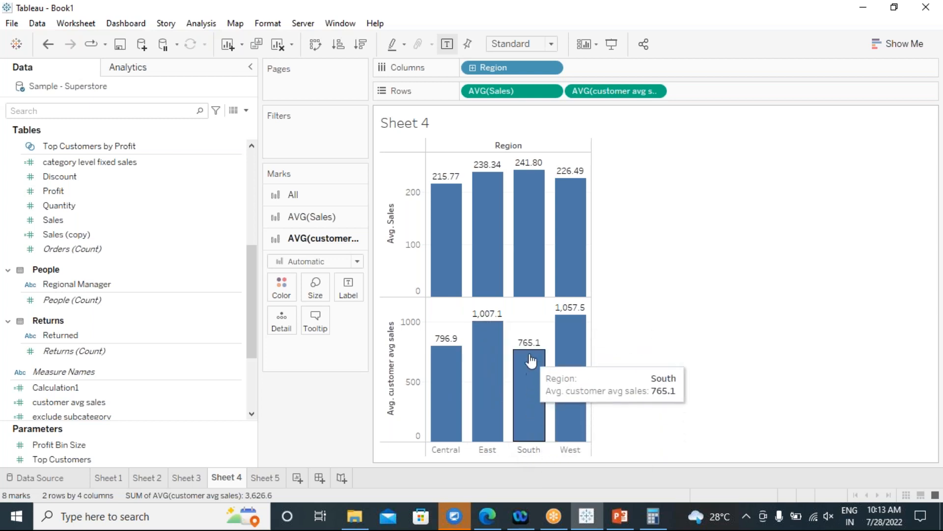
On Sheet 5, remove Order Date from Rows and place Region before Customer Name.
left_click(265, 478)
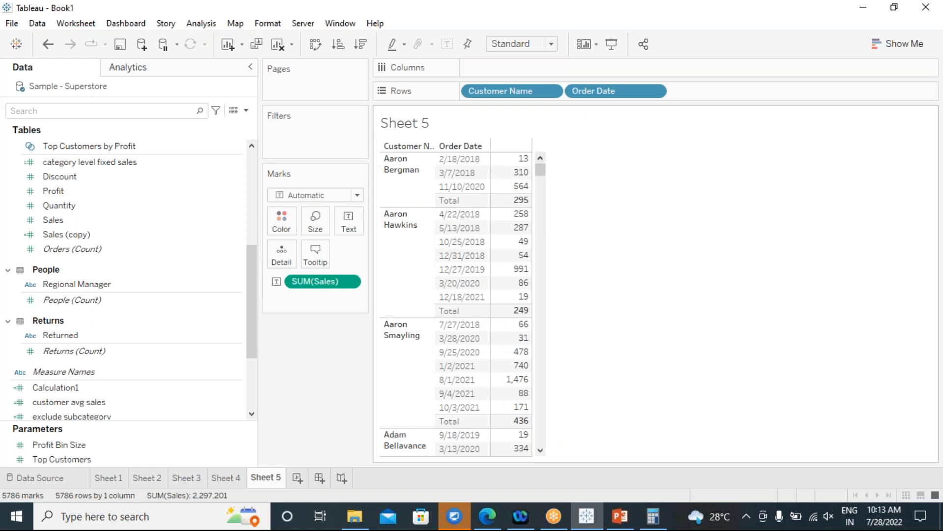
left_click_drag(597, 91, 690, 285)
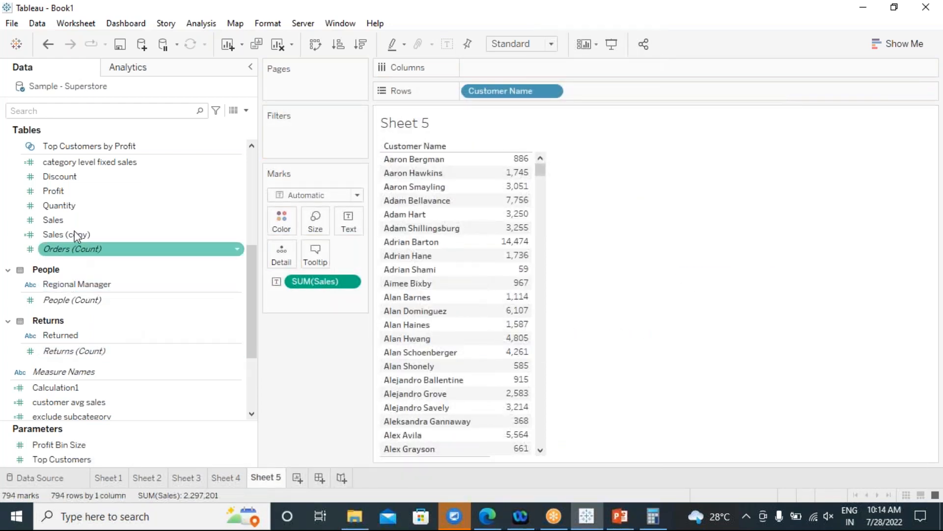
scroll(79, 258, "up", 4)
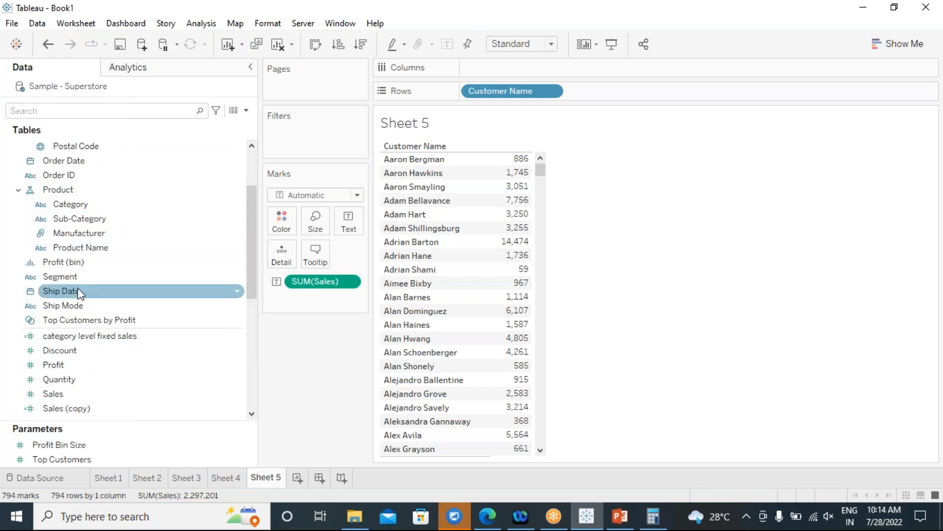
scroll(79, 287, "up", 3)
left_click_drag(66, 204, 468, 87)
left_click_drag(495, 172, 498, 173)
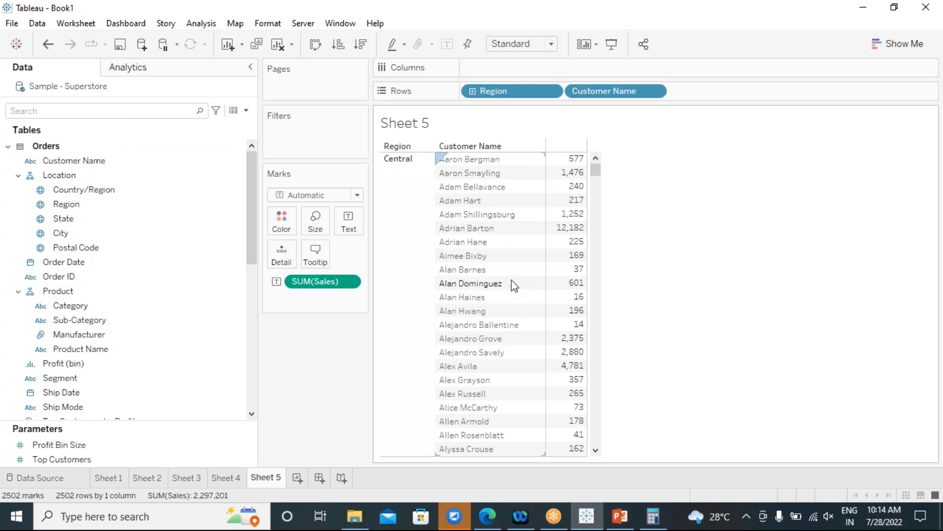
mouse_move(581, 208)
scroll(477, 212, "down", 15)
scroll(480, 209, "down", 5)
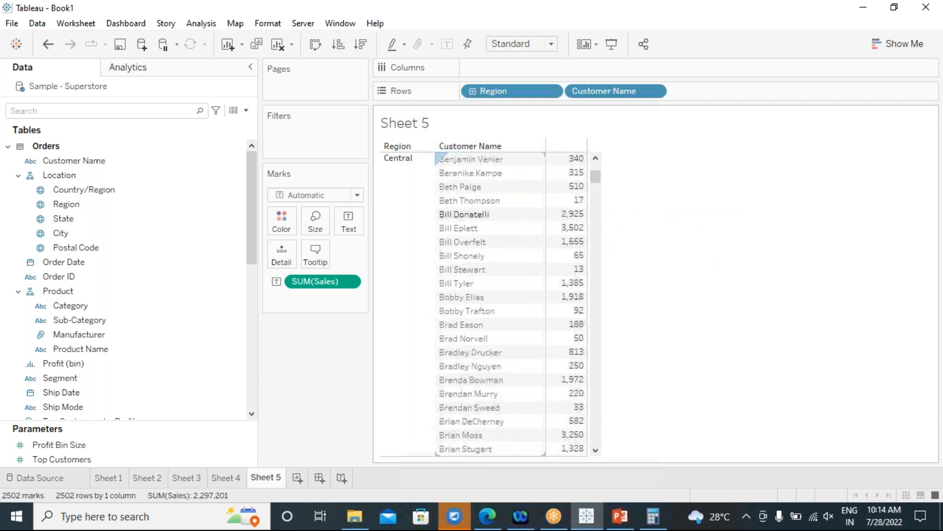
Add all subtotals so each region gets a Total row.
left_click(201, 23)
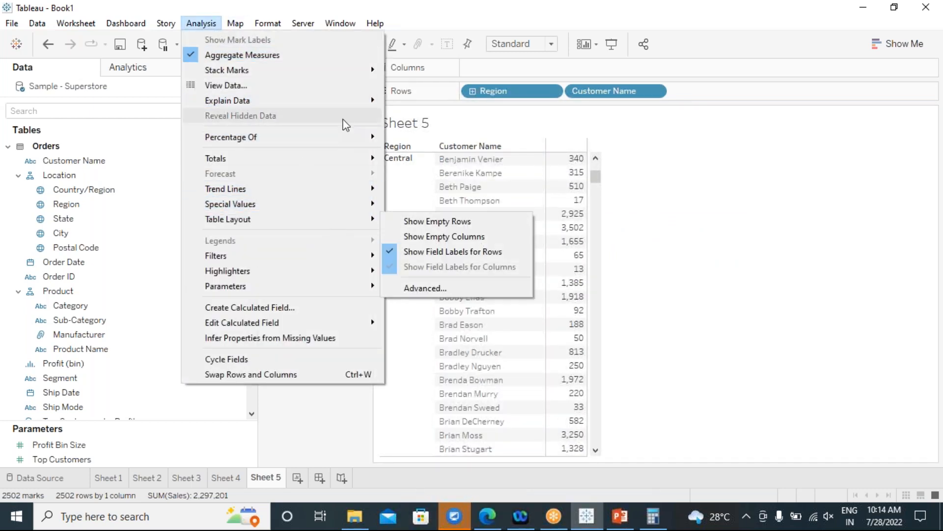
mouse_move(351, 160)
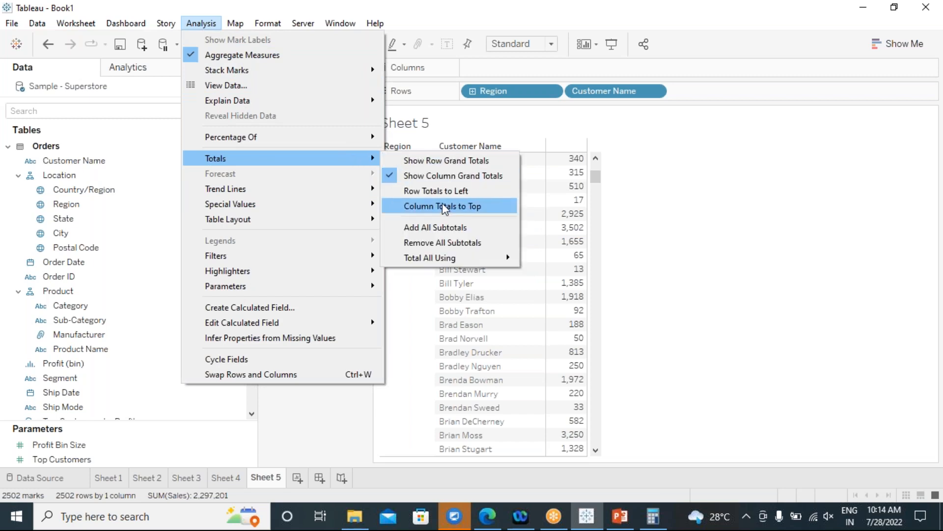
left_click(451, 226)
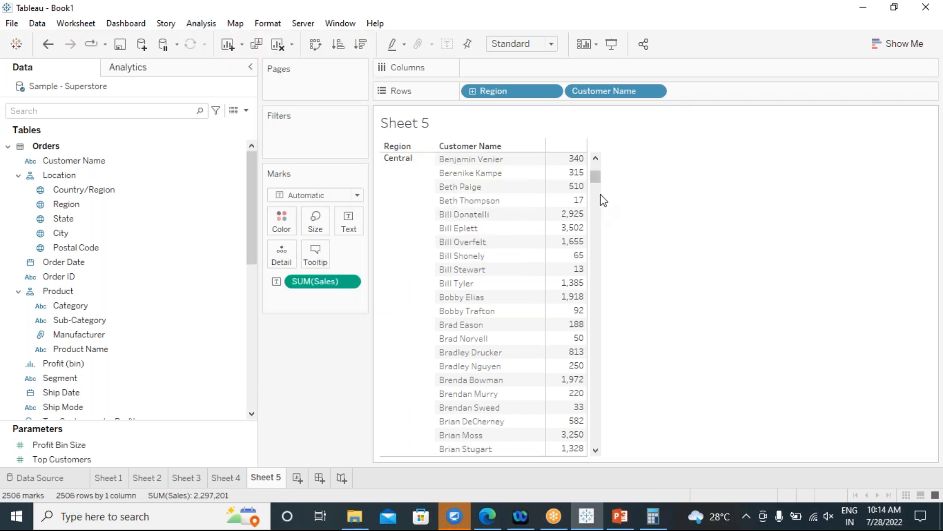
left_click_drag(596, 176, 593, 235)
scroll(497, 201, "up", 10)
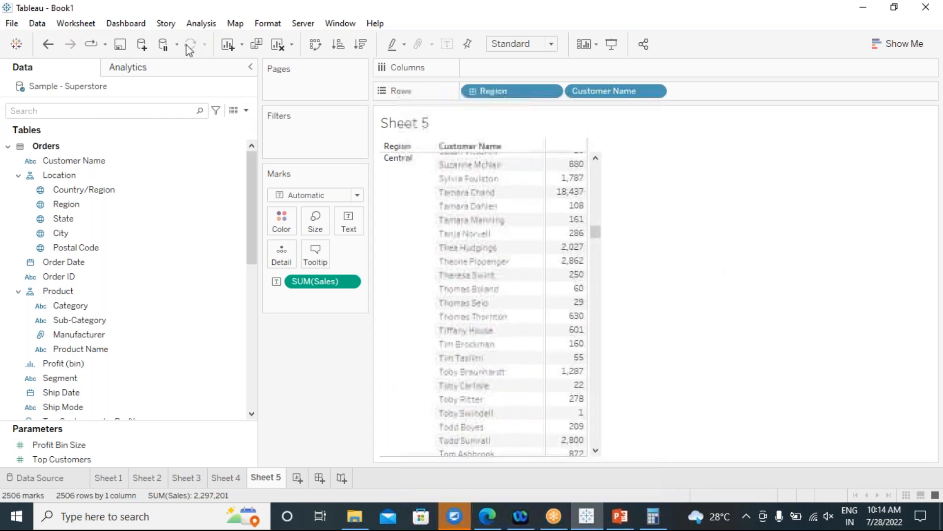
Move the column totals to the top of the table.
left_click(200, 25)
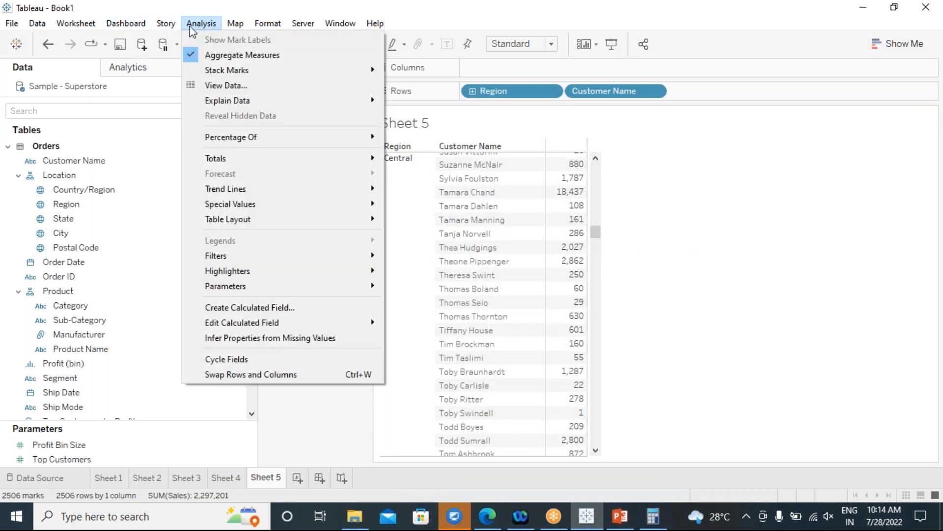
mouse_move(372, 161)
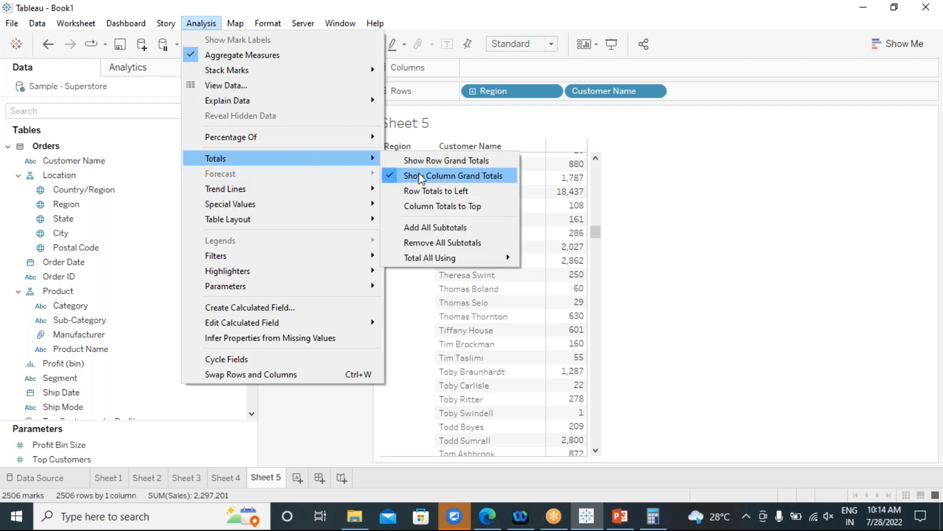
left_click(432, 206)
scroll(488, 254, "up", 10)
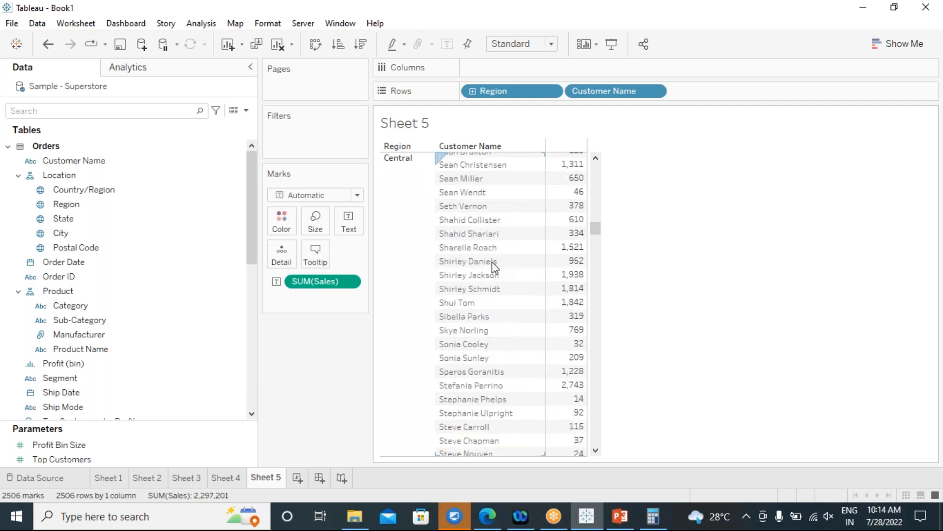
left_click_drag(596, 223, 598, 157)
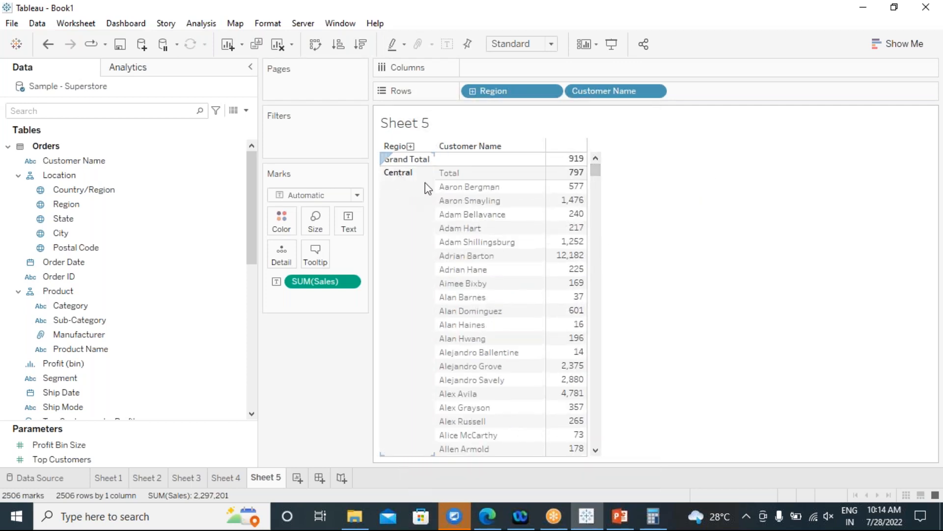
mouse_move(561, 179)
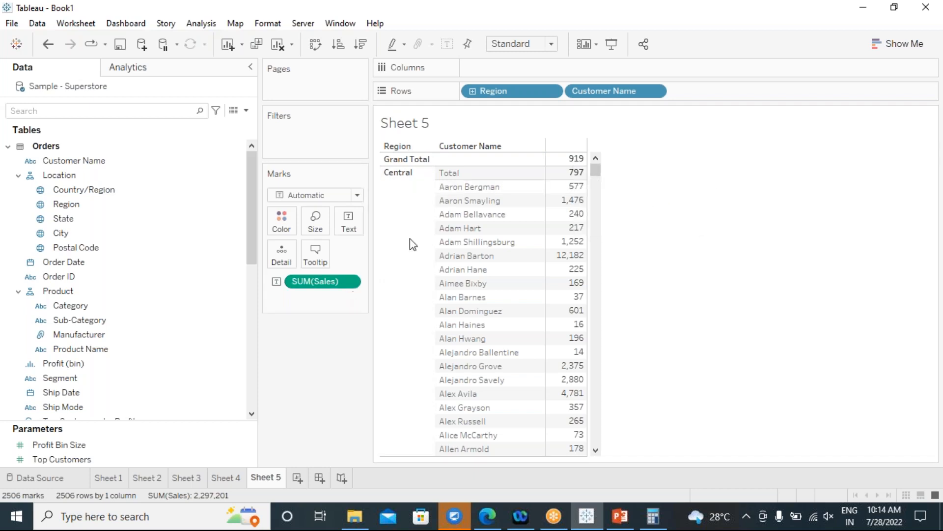
Compute all totals as averages, giving Grand Total 919 and Central Total 797.
left_click(201, 23)
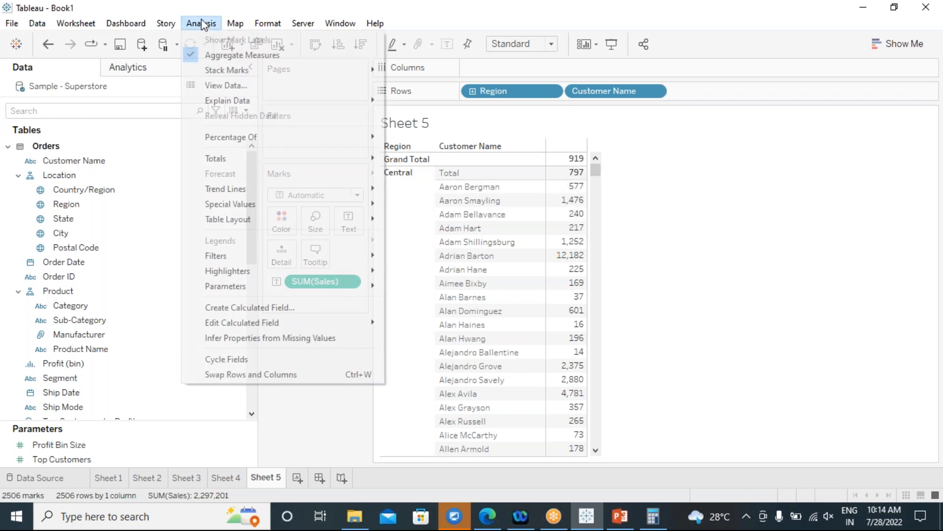
mouse_move(339, 158)
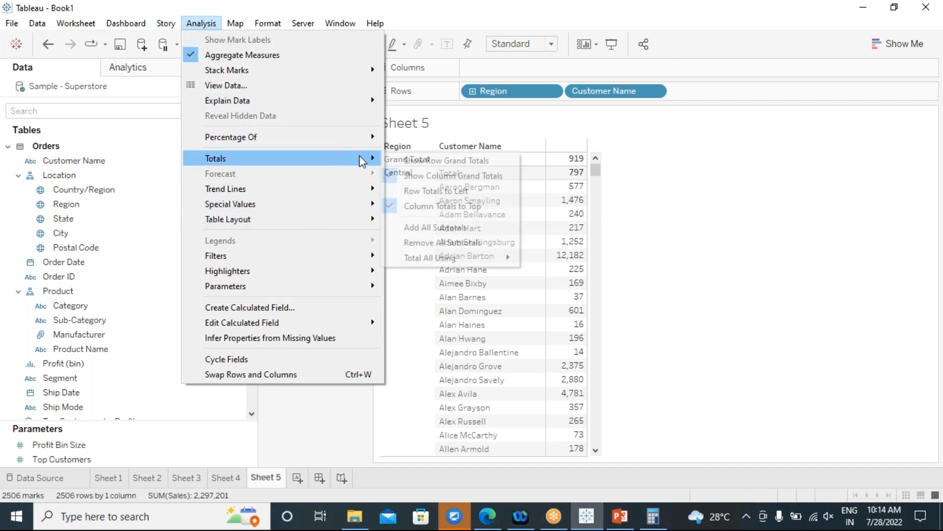
mouse_move(499, 262)
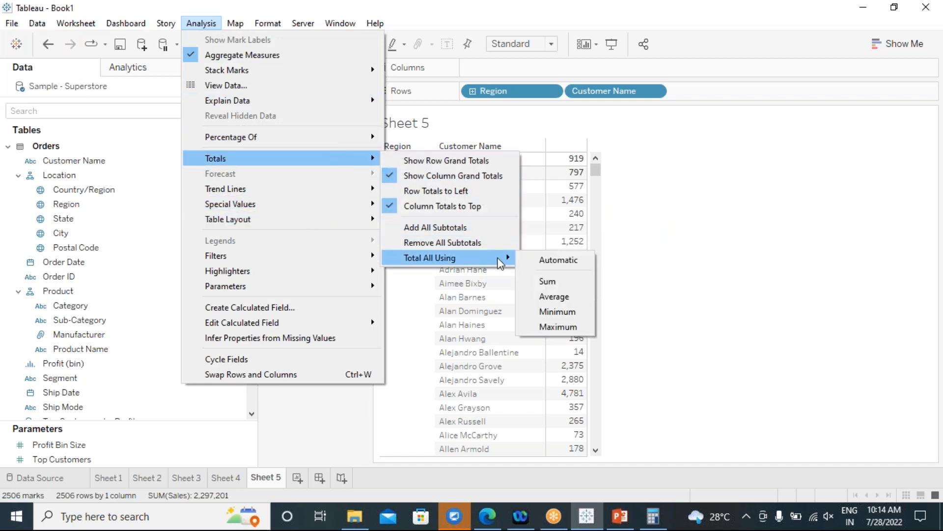
left_click(534, 297)
mouse_move(559, 180)
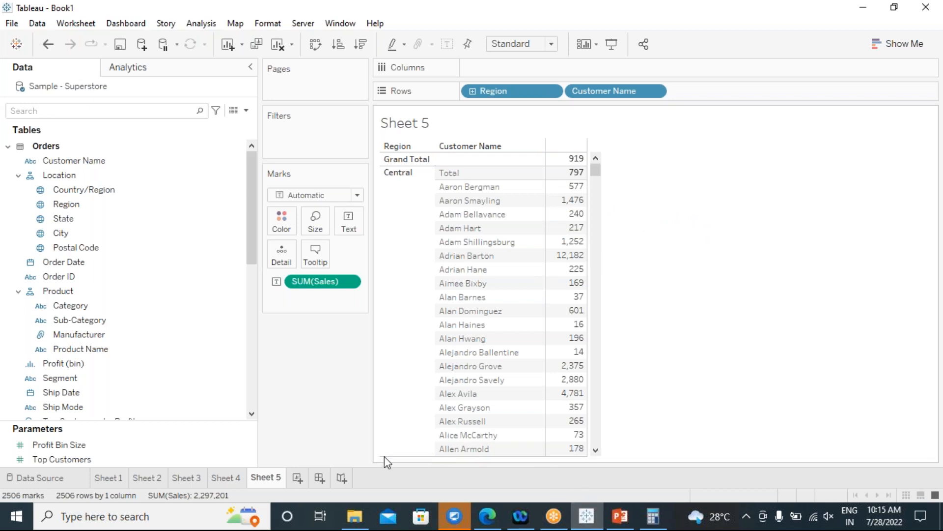
left_click(218, 477)
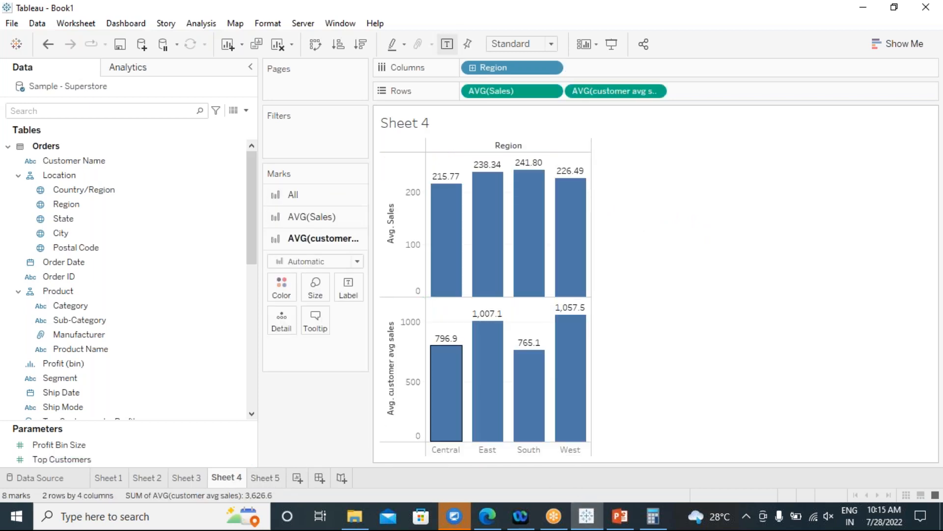
mouse_move(438, 350)
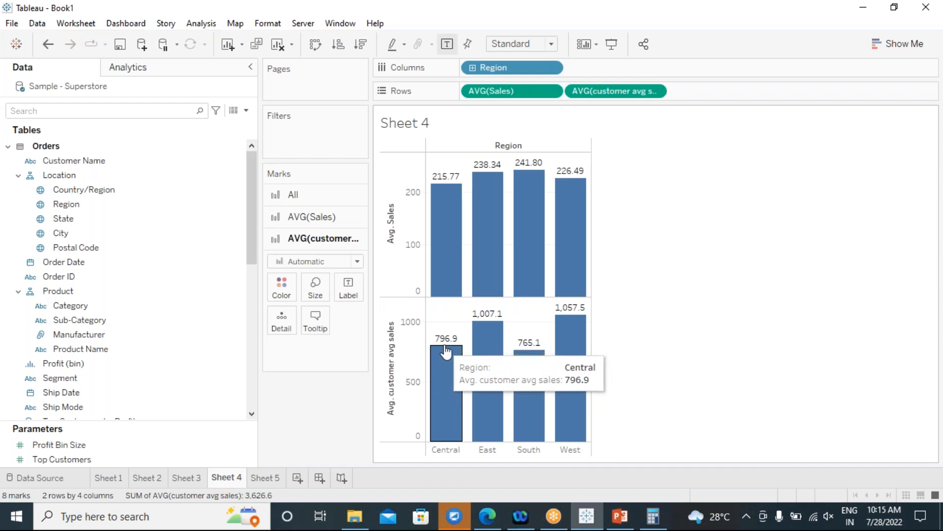
left_click(264, 477)
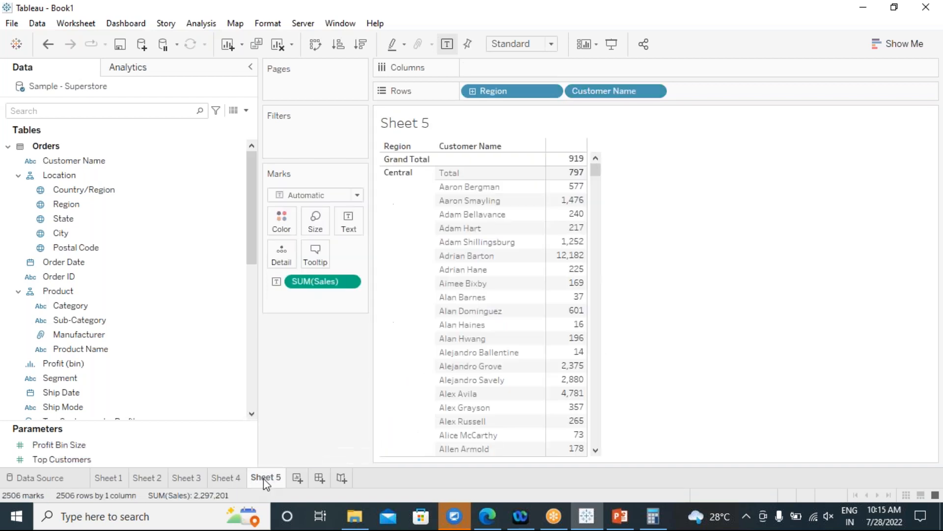
scroll(524, 317, "down", 9)
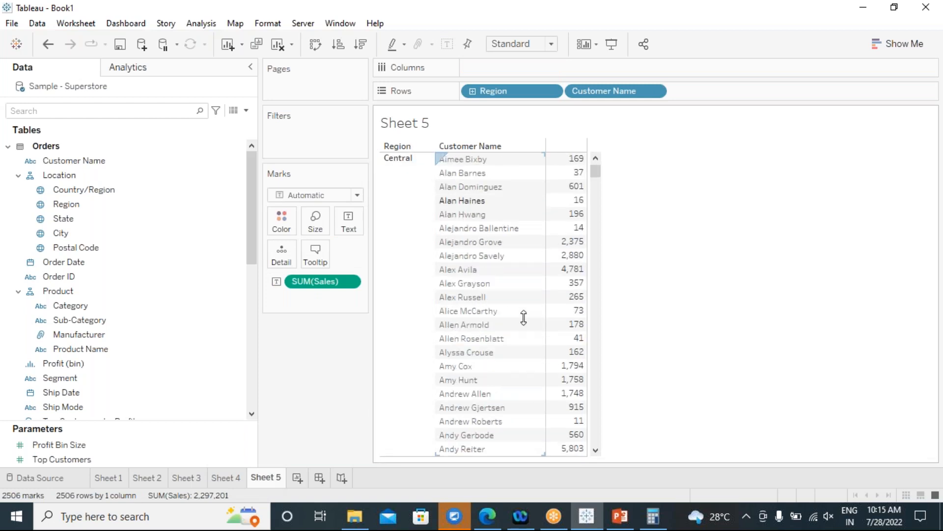
scroll(524, 317, "down", 20)
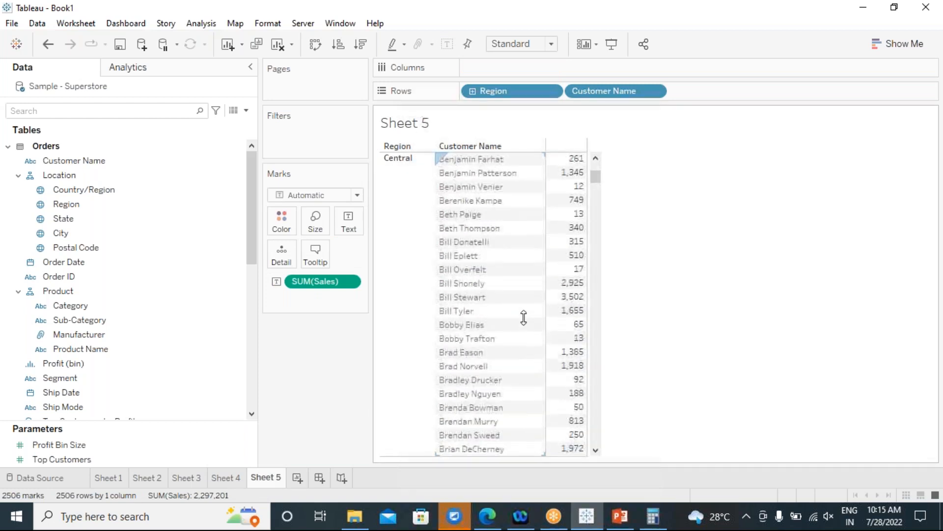
scroll(523, 317, "down", 10)
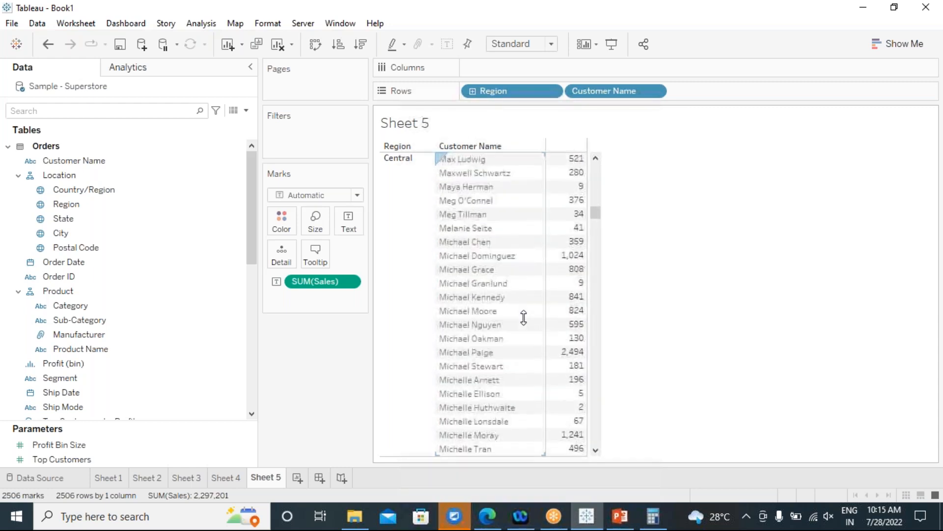
scroll(524, 318, "down", 20)
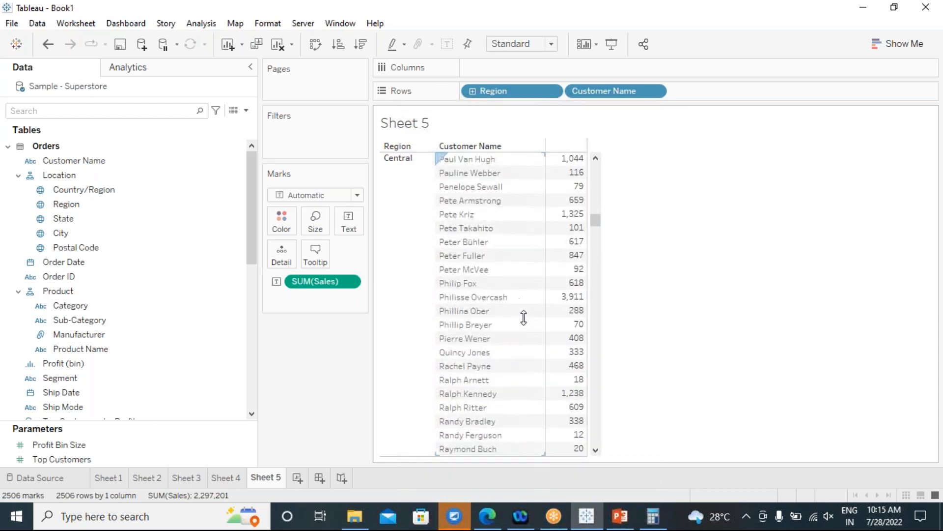
scroll(524, 318, "down", 20)
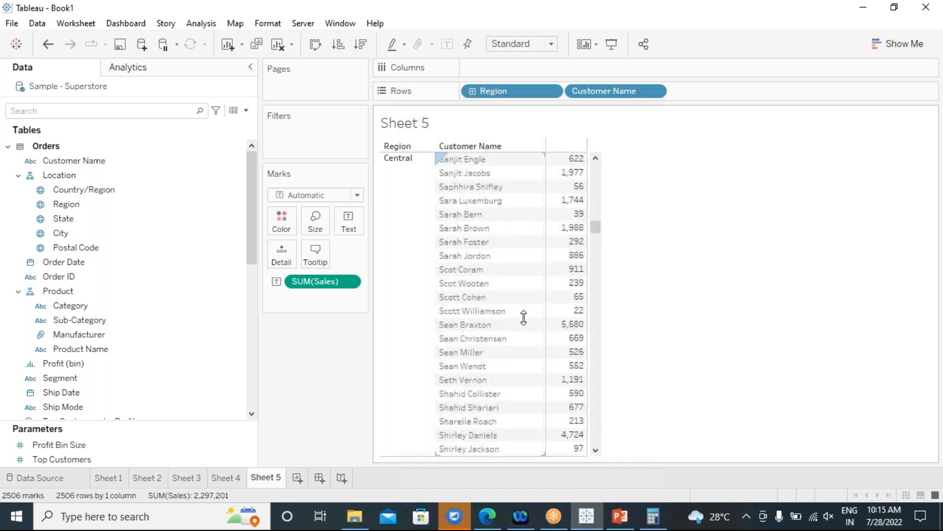
scroll(524, 318, "down", 20)
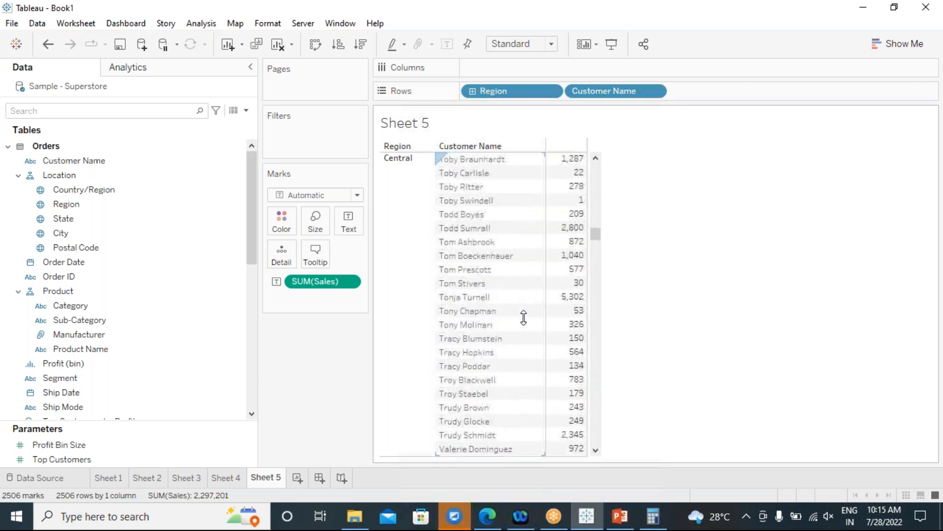
scroll(523, 317, "down", 1)
mouse_move(575, 348)
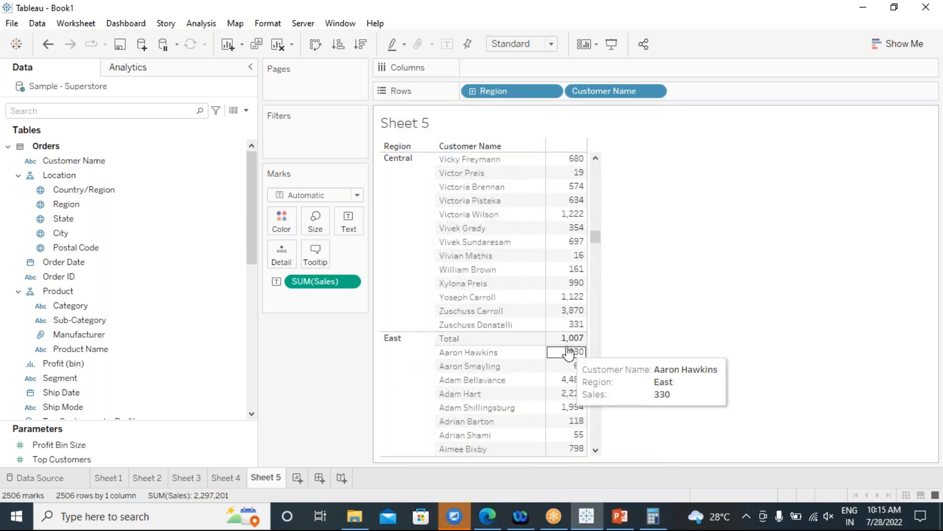
left_click(231, 478)
mouse_move(485, 326)
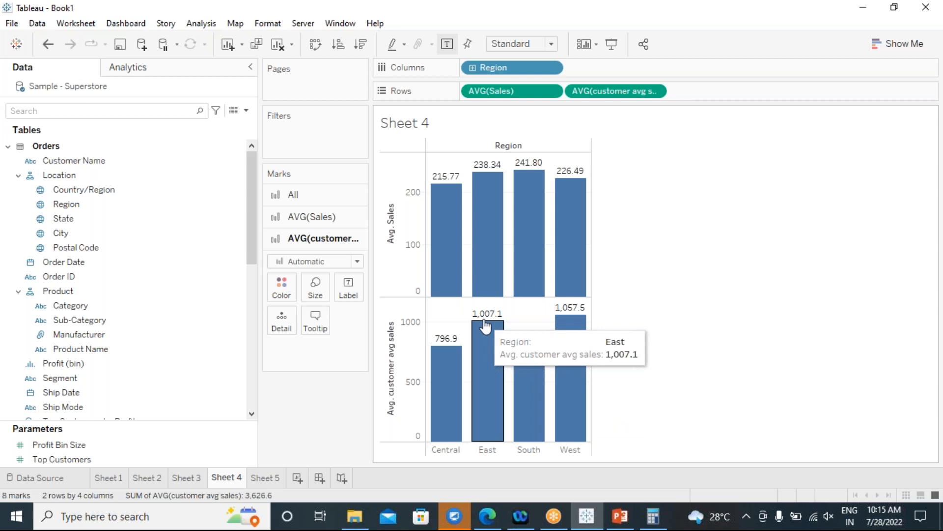
left_click(265, 477)
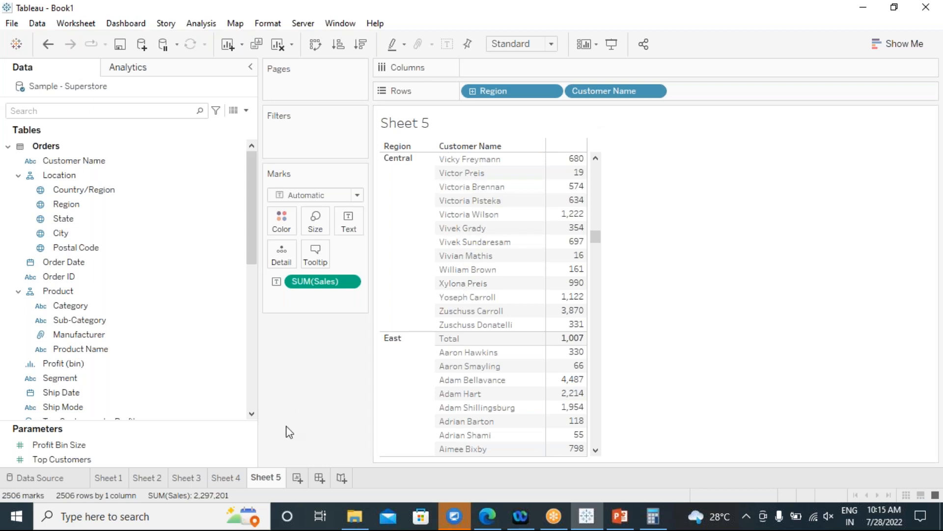
left_click(225, 477)
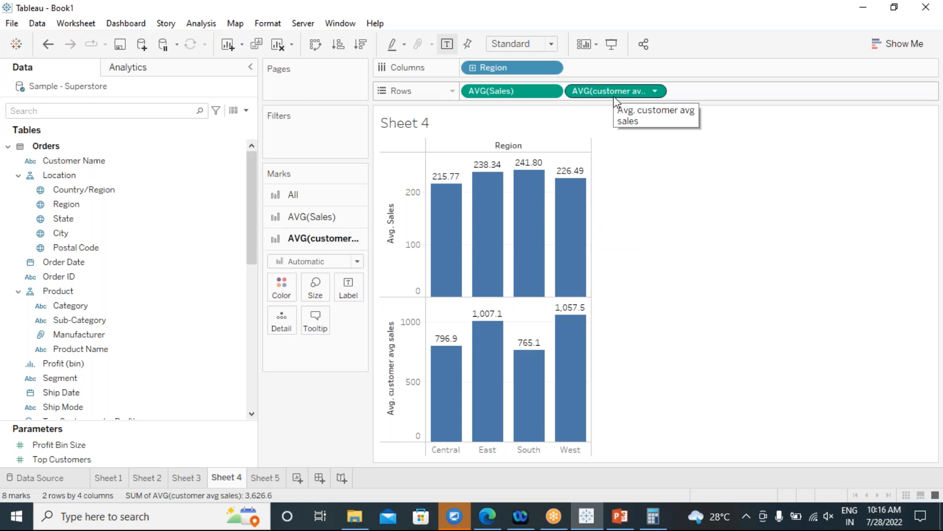
mouse_move(522, 400)
mouse_move(436, 366)
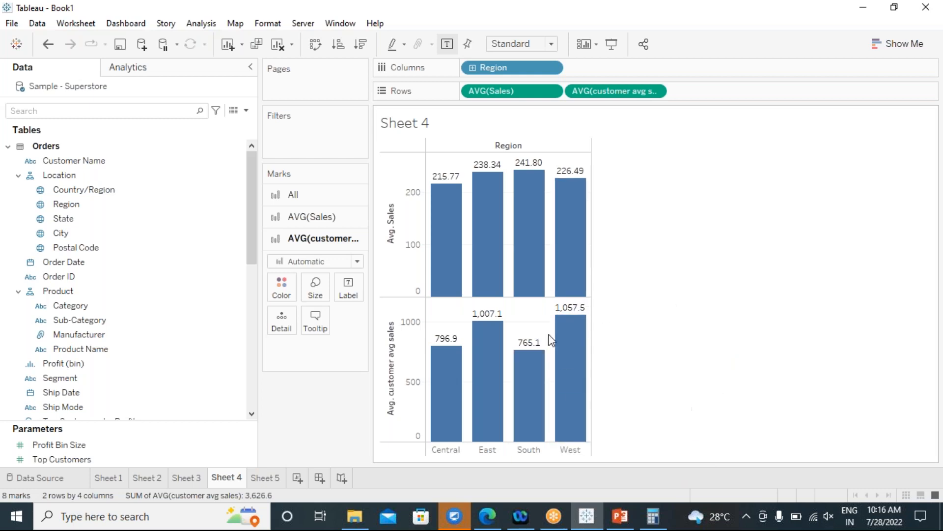
On Sheet 5, try summed totals, then undo to restore the averaged East Total of 1,007.
mouse_move(708, 516)
left_click(260, 482)
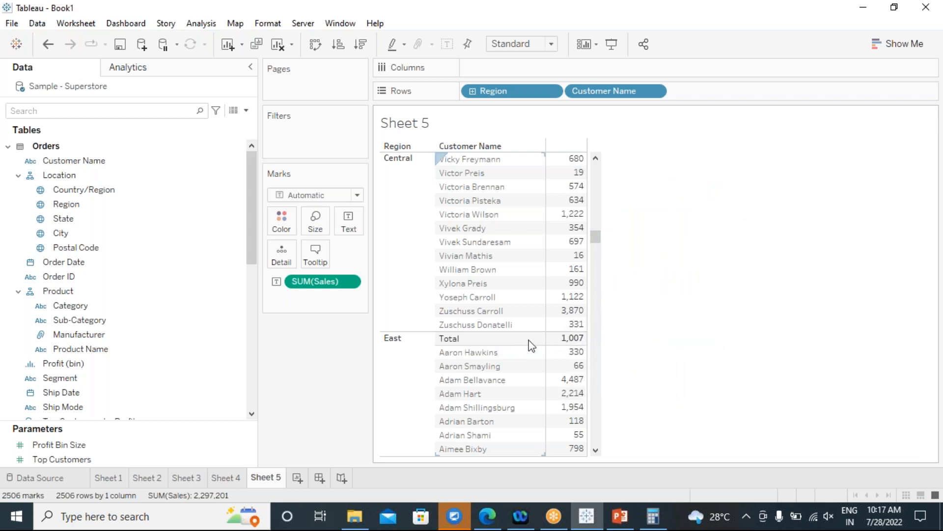
left_click(201, 23)
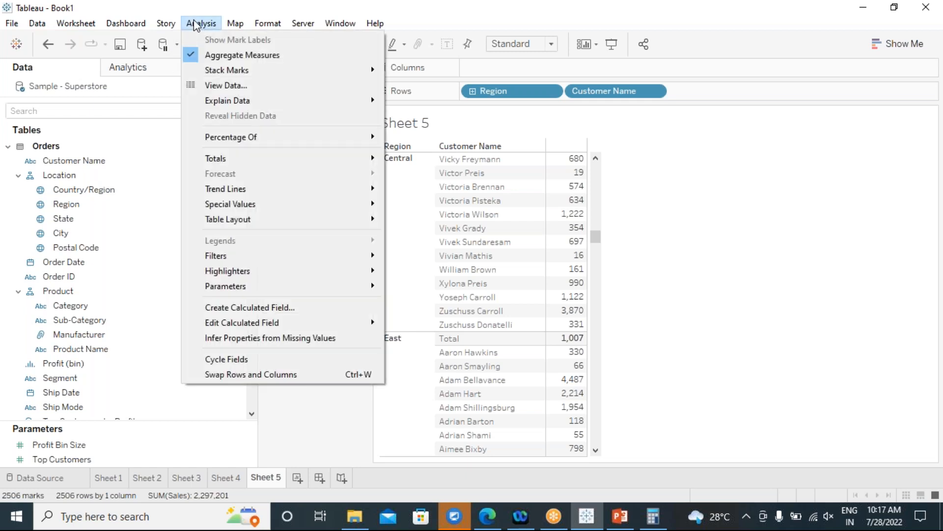
mouse_move(290, 165)
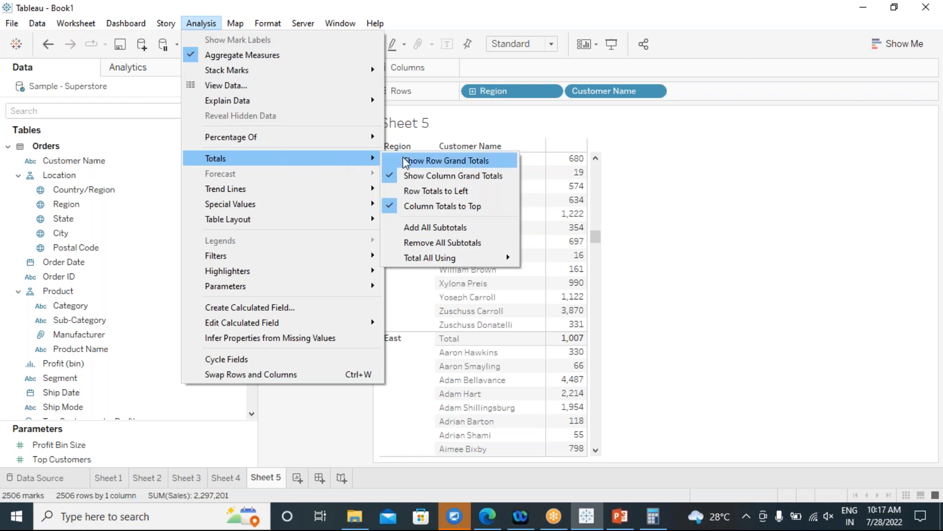
mouse_move(470, 265)
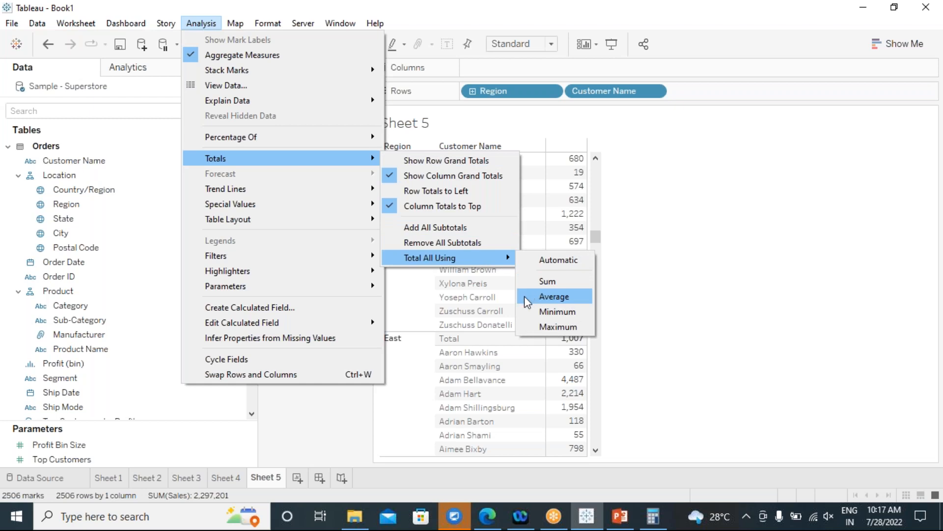
left_click(528, 284)
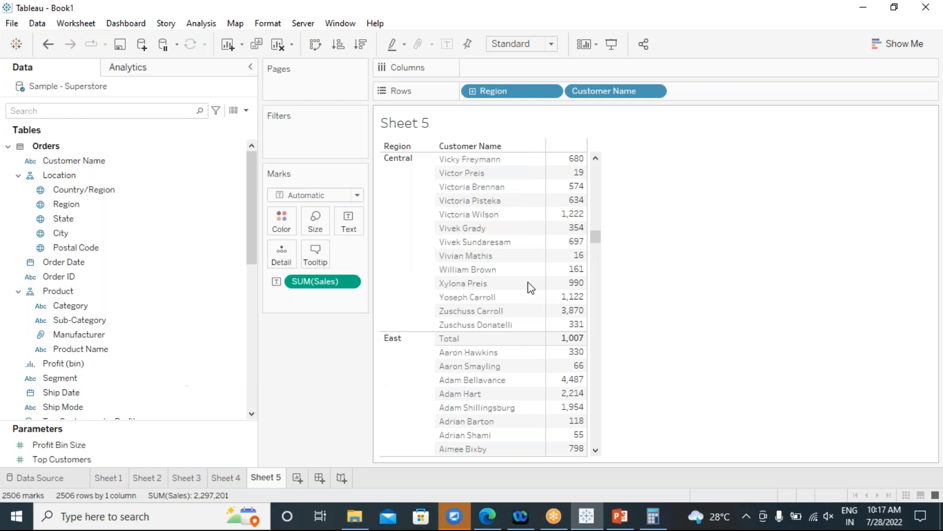
mouse_move(544, 354)
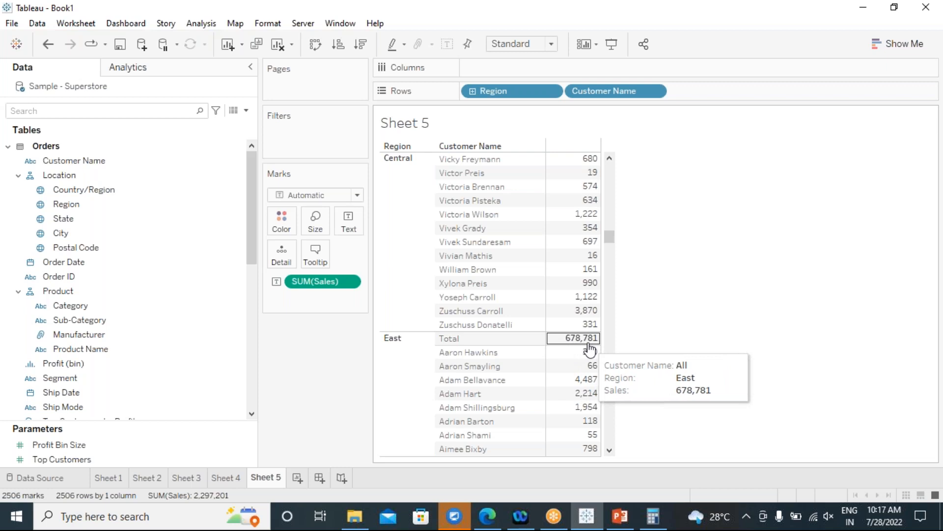
key("ctrl+z")
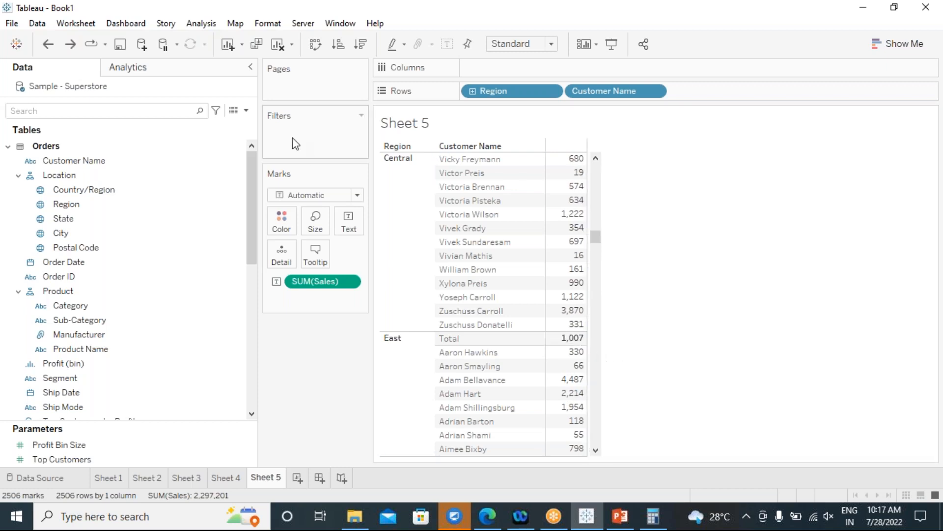
left_click(201, 23)
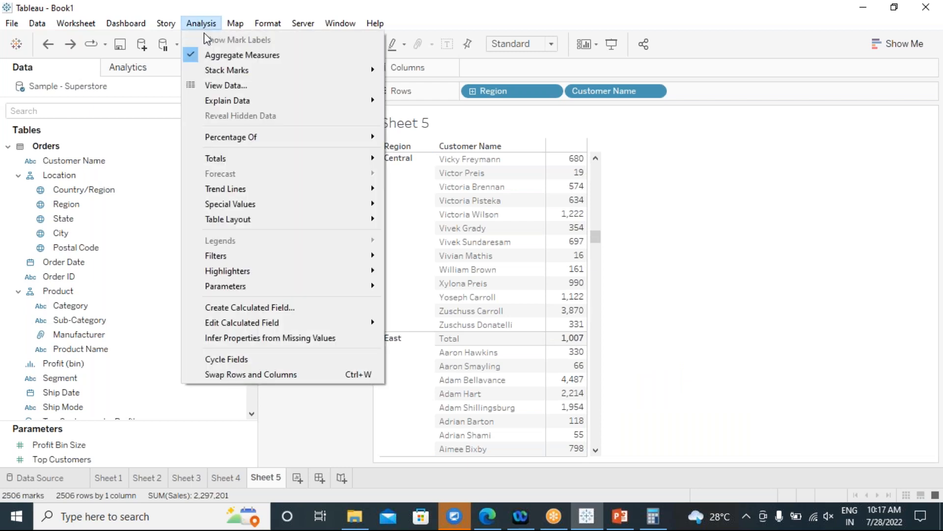
mouse_move(344, 162)
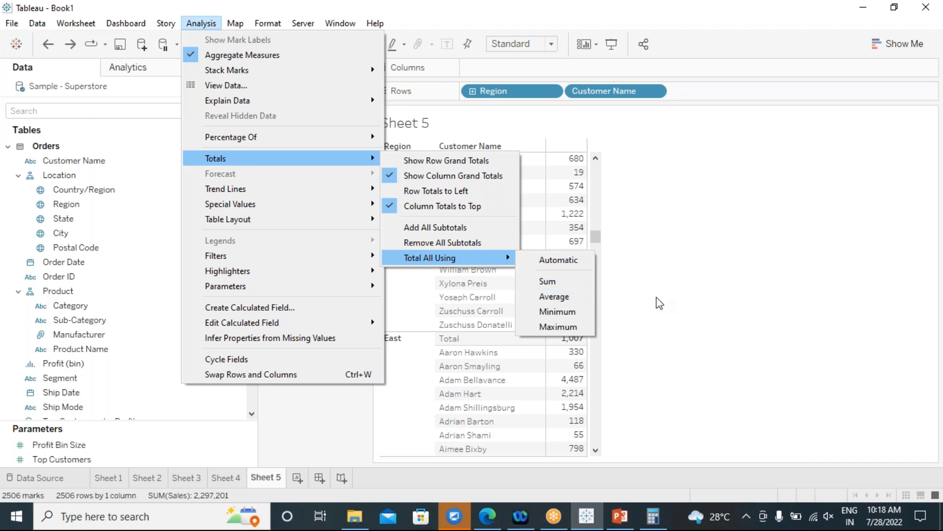
left_click(781, 300)
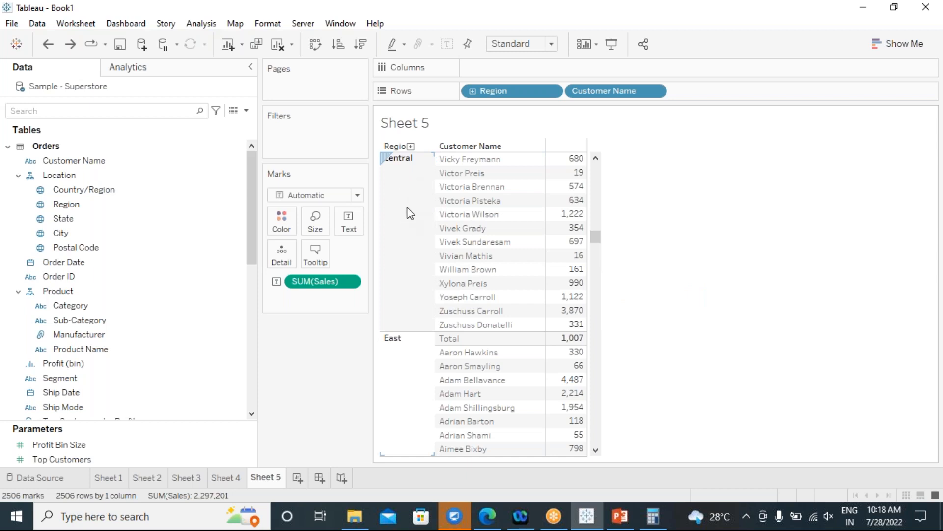
mouse_move(569, 329)
scroll(416, 272, "down", 7)
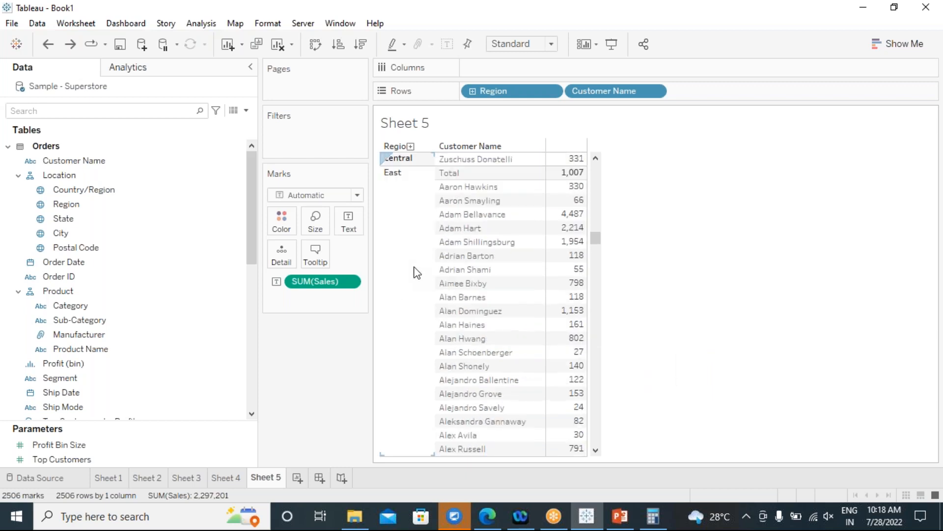
scroll(417, 273, "up", 4)
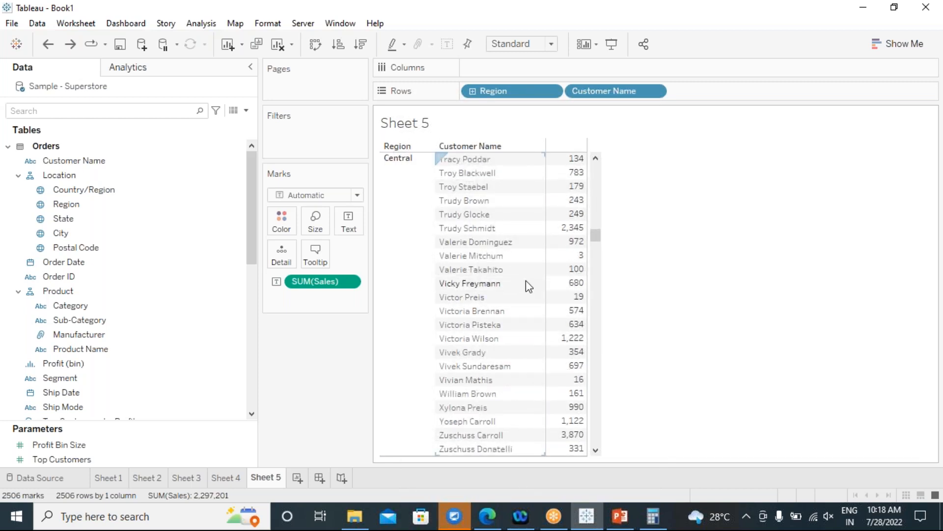
scroll(526, 281, "down", 3)
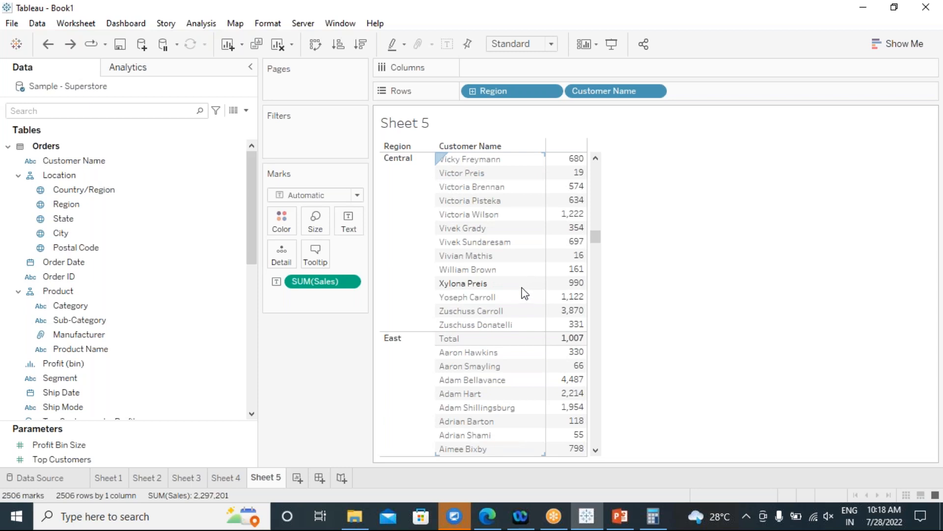
scroll(520, 276, "down", 1)
scroll(520, 276, "up", 2)
scroll(521, 276, "down", 4)
scroll(520, 276, "up", 20)
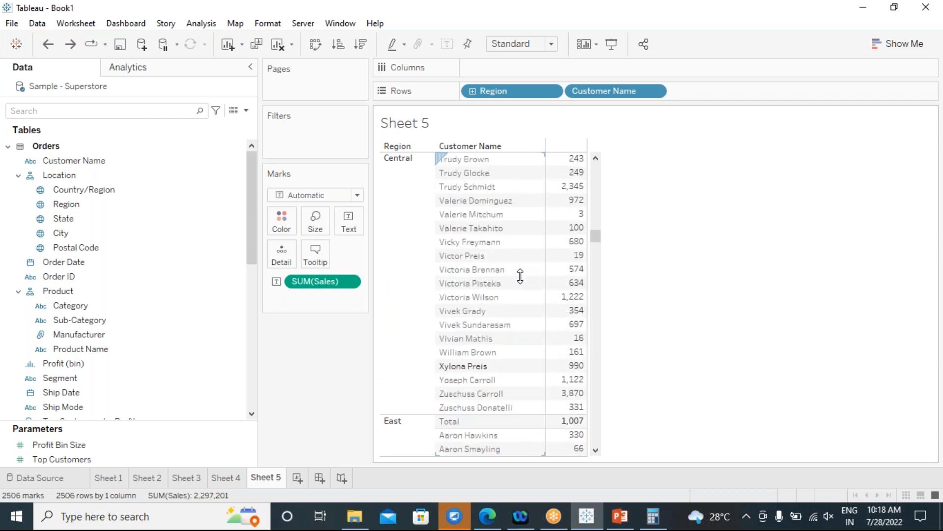
scroll(521, 276, "up", 20)
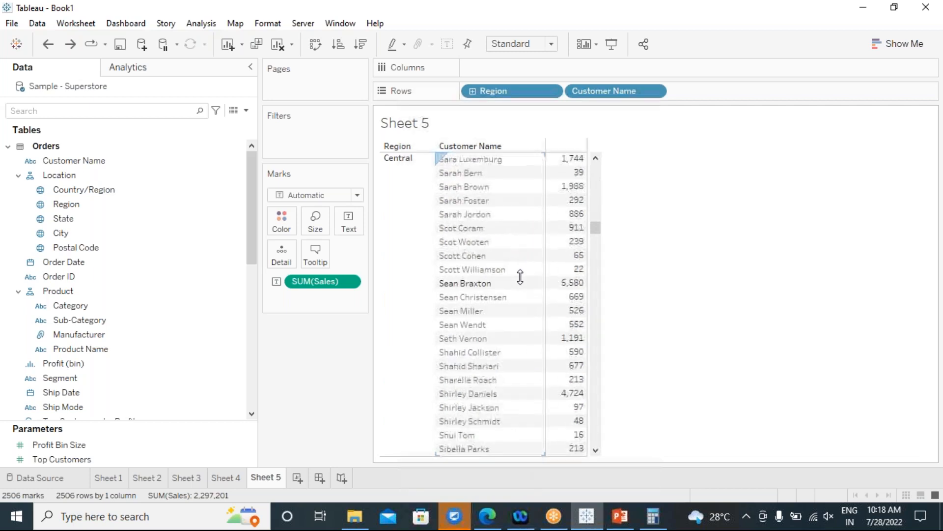
scroll(520, 279, "up", 6)
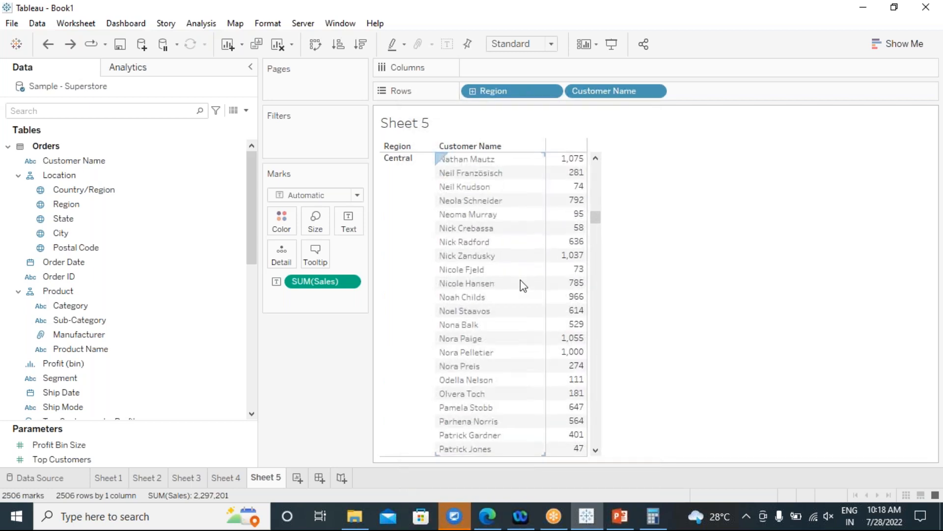
left_click(231, 478)
left_click(262, 479)
left_click(225, 479)
left_click(263, 479)
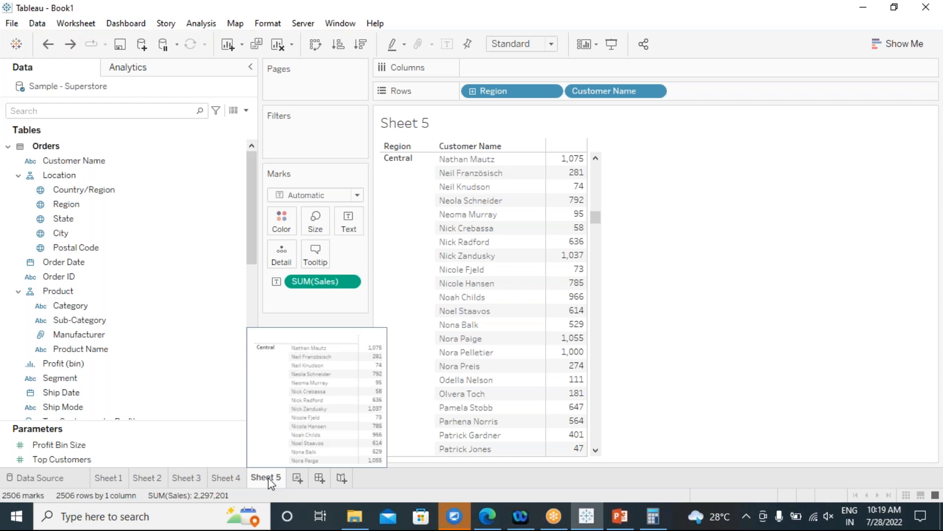
Go through Sheets 4 and 3 to the Sheet 2 sub-category table.
left_click(227, 477)
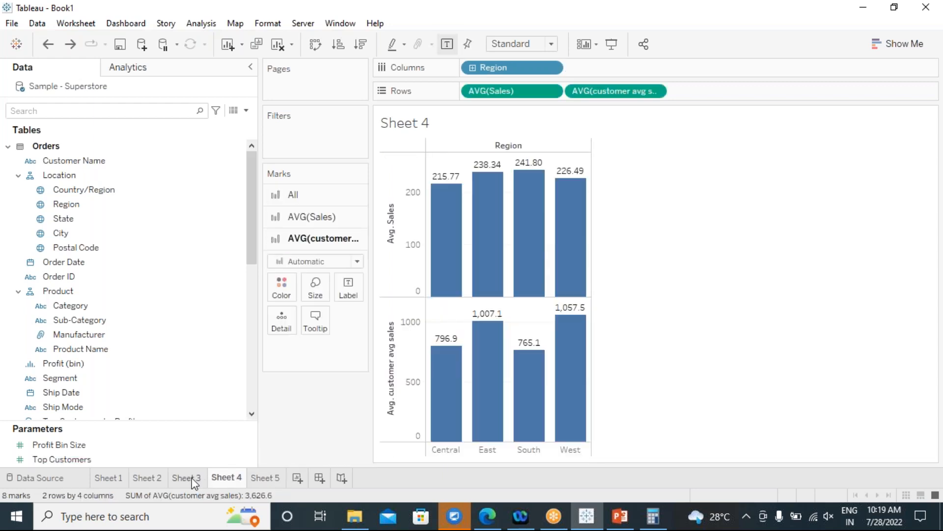
left_click(192, 477)
left_click(151, 477)
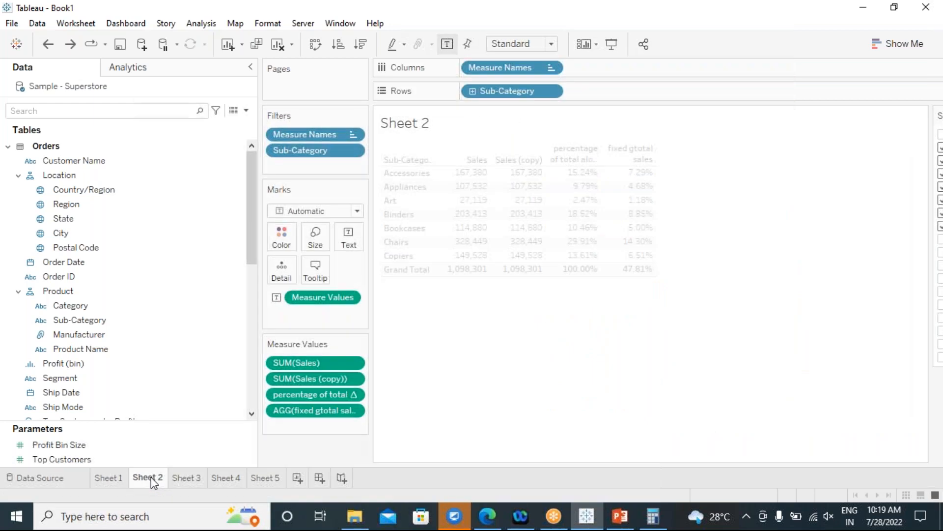
mouse_move(625, 184)
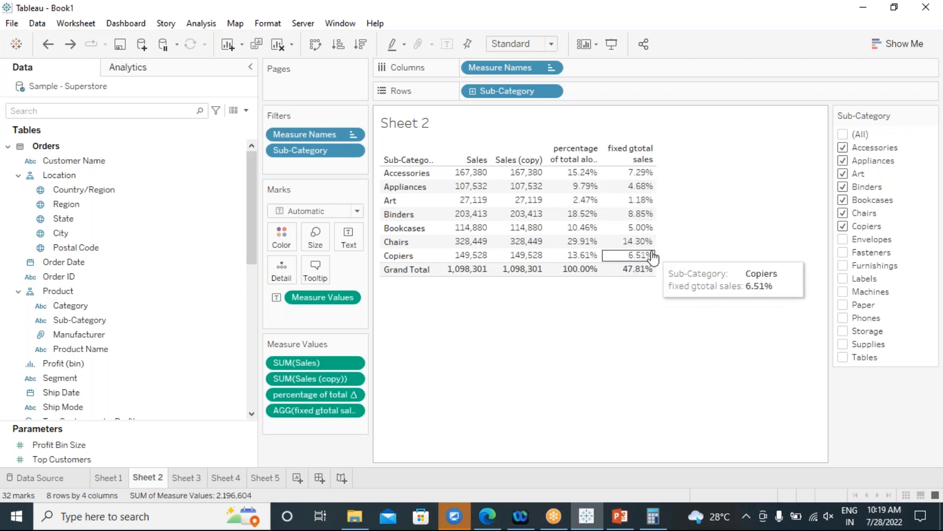
Uncheck Accessories, Appliances and Art in the Sub-Category filter, bringing sales total to 1,995,170.
left_click(843, 147)
left_click(843, 161)
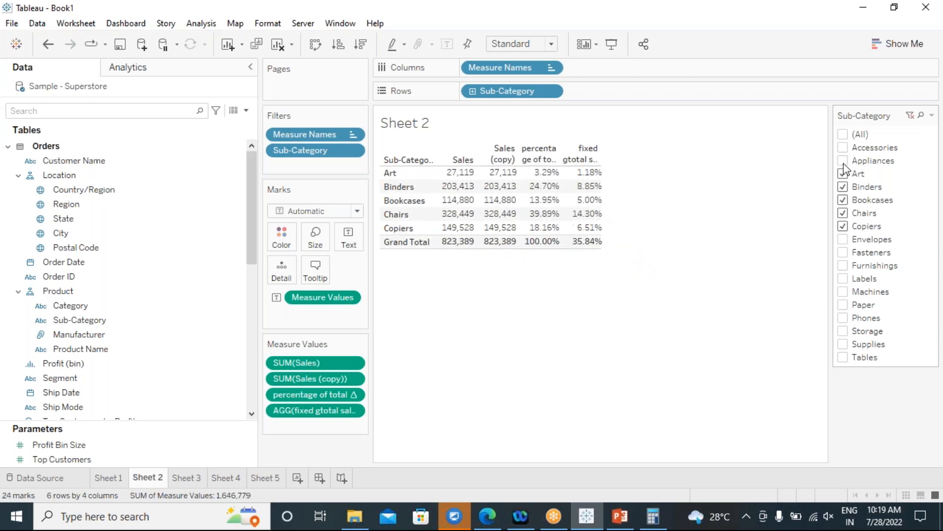
left_click(843, 174)
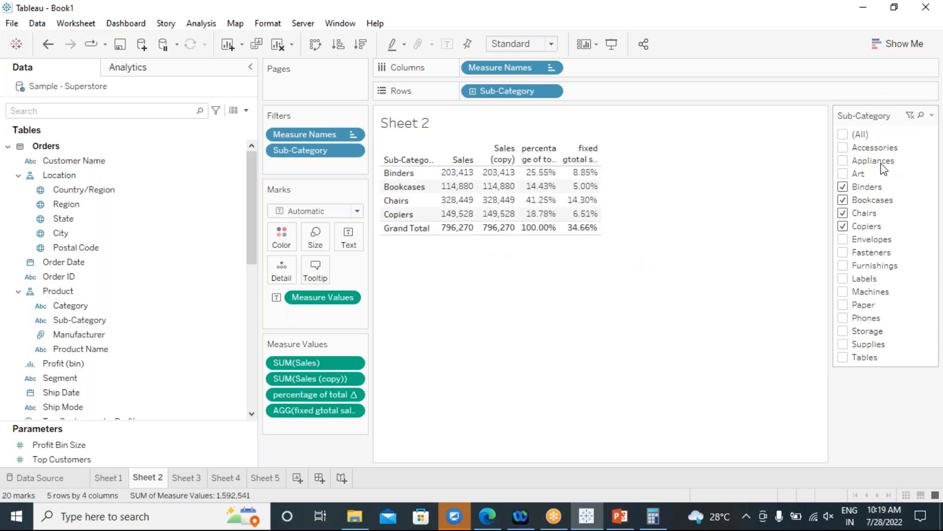
left_click(843, 135)
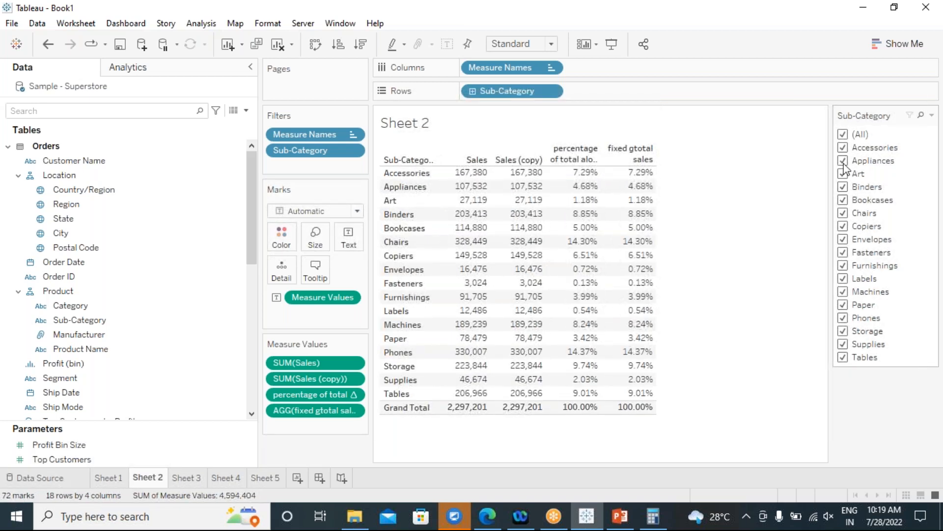
left_click(843, 148)
left_click(843, 161)
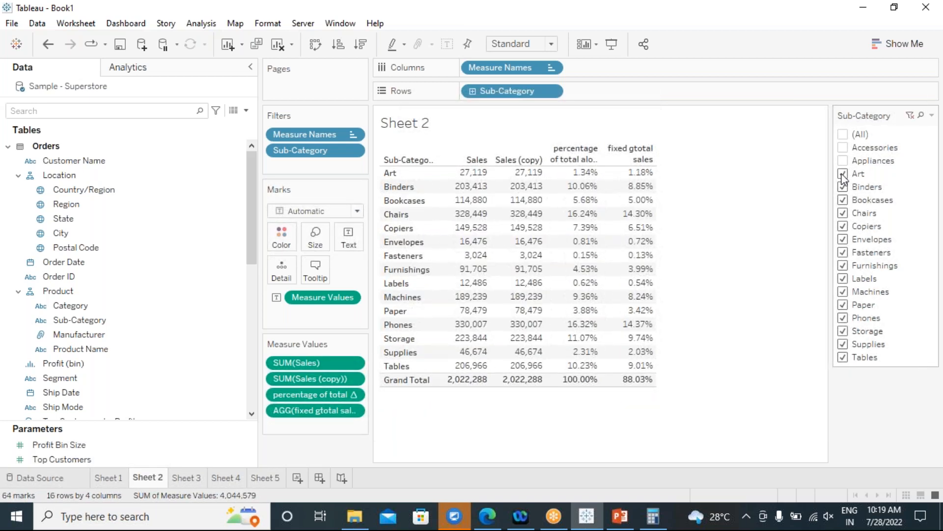
left_click(843, 173)
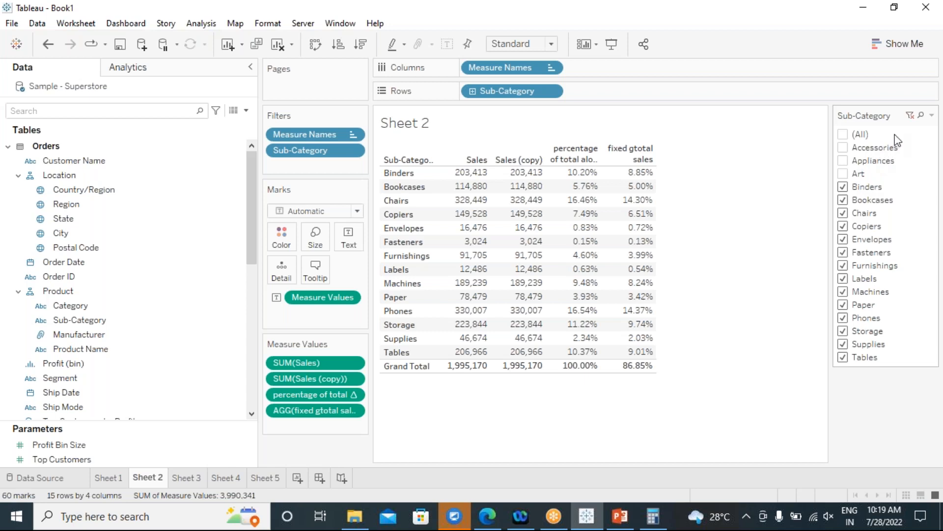
Switch the Sub-Category filter card from Exclude Values to Include Values.
left_click(932, 117)
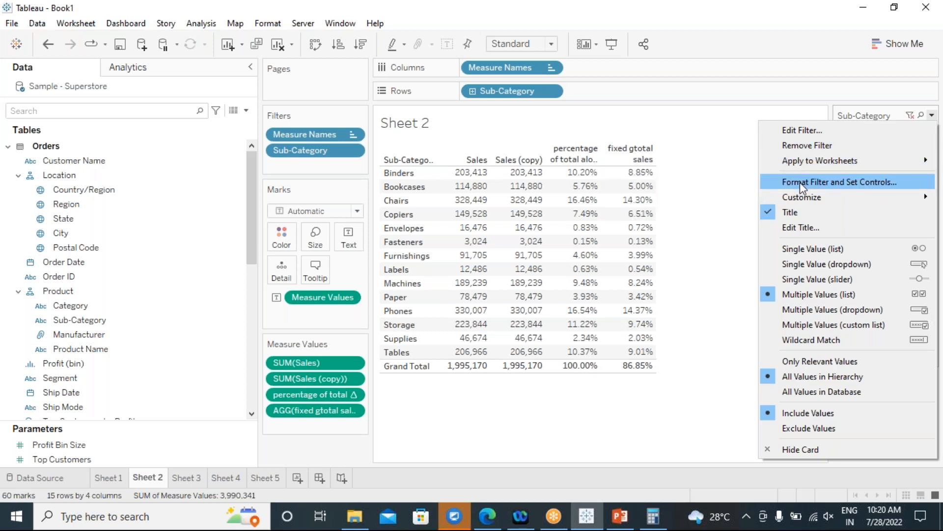
mouse_move(802, 167)
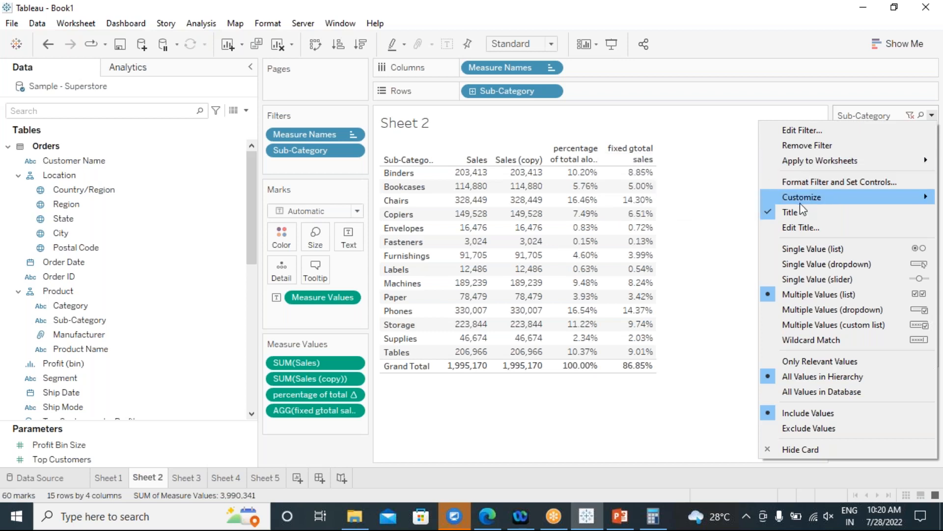
mouse_move(800, 203)
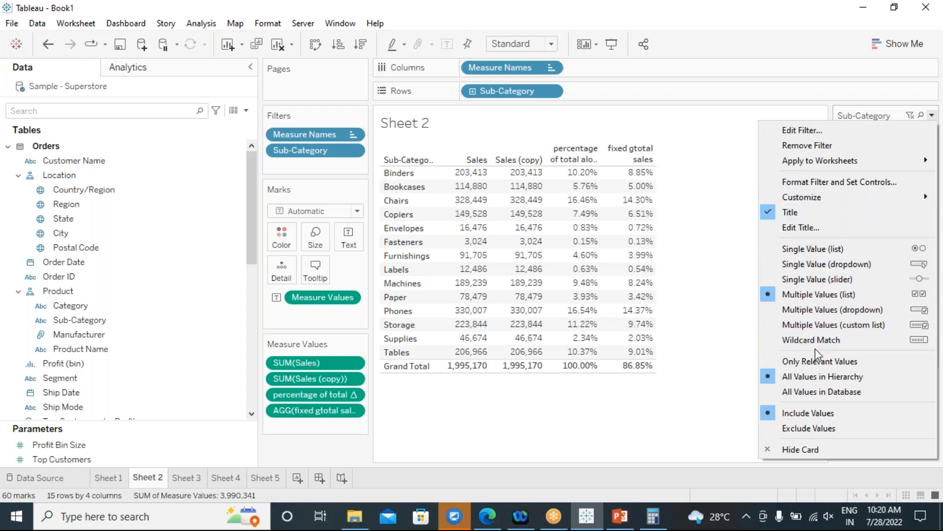
left_click(820, 429)
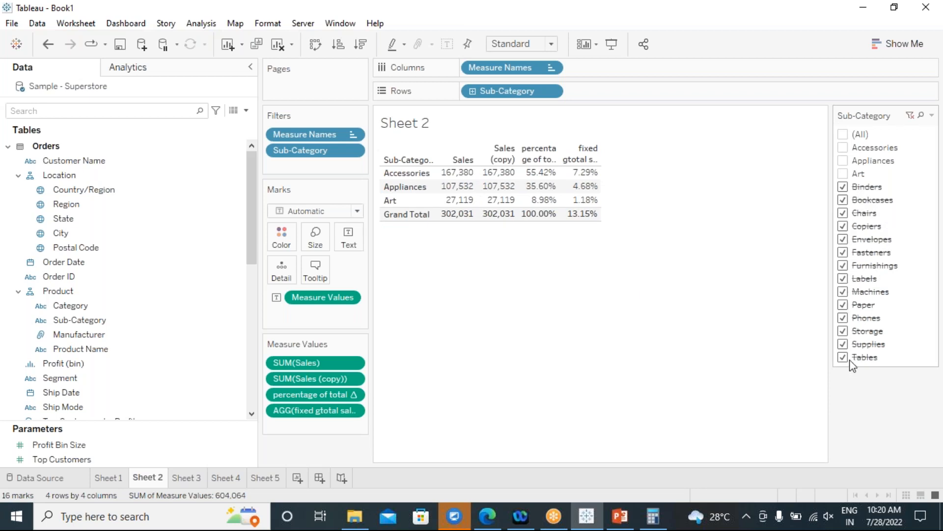
left_click(931, 116)
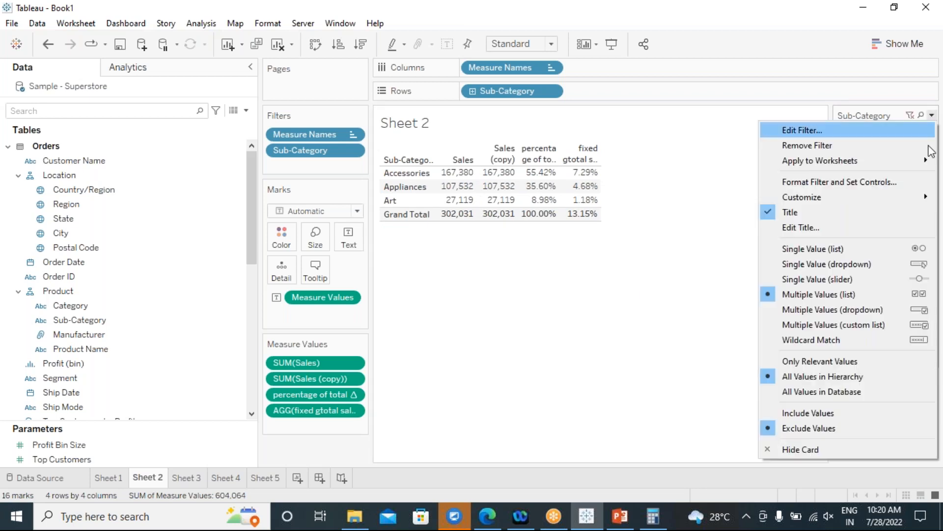
left_click(808, 413)
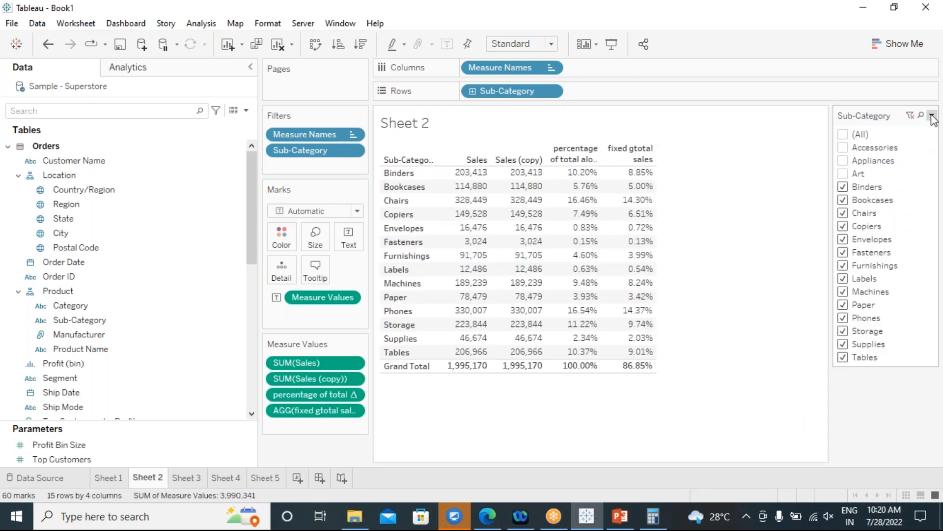
left_click(932, 117)
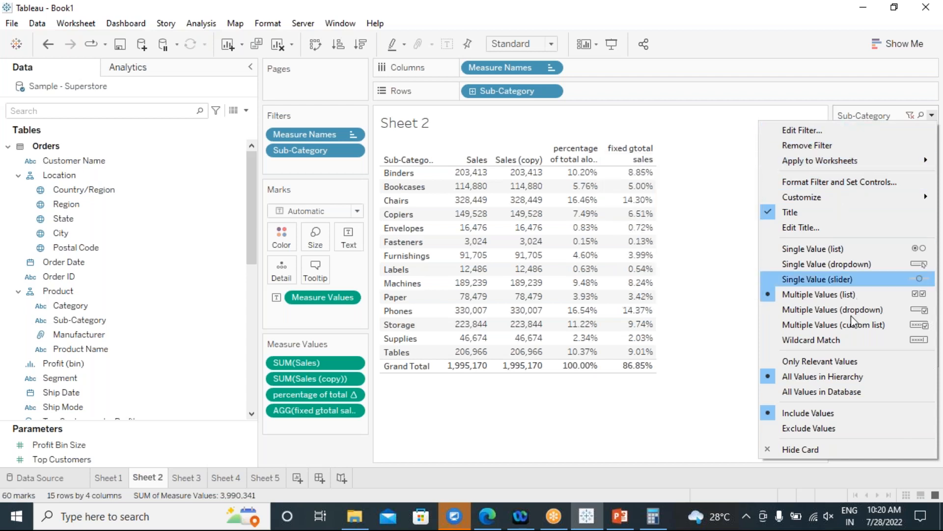
left_click(694, 421)
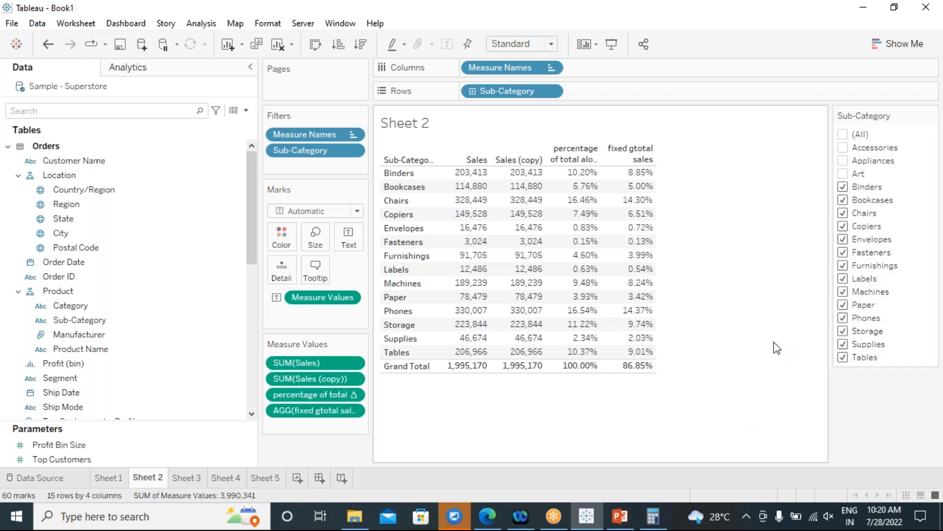
Show the Sub-Category highlighter beside the Sheet 2 table from the Filters pill menu.
left_click(354, 151)
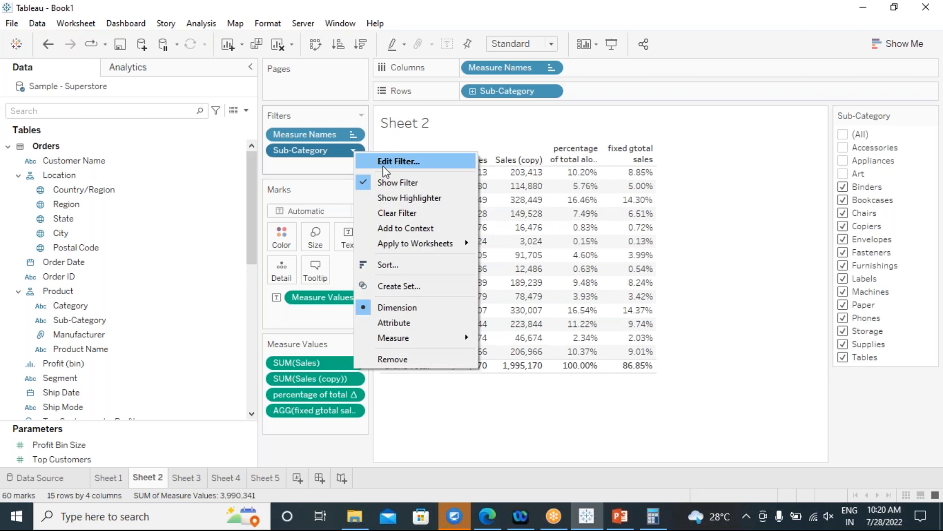
left_click(426, 199)
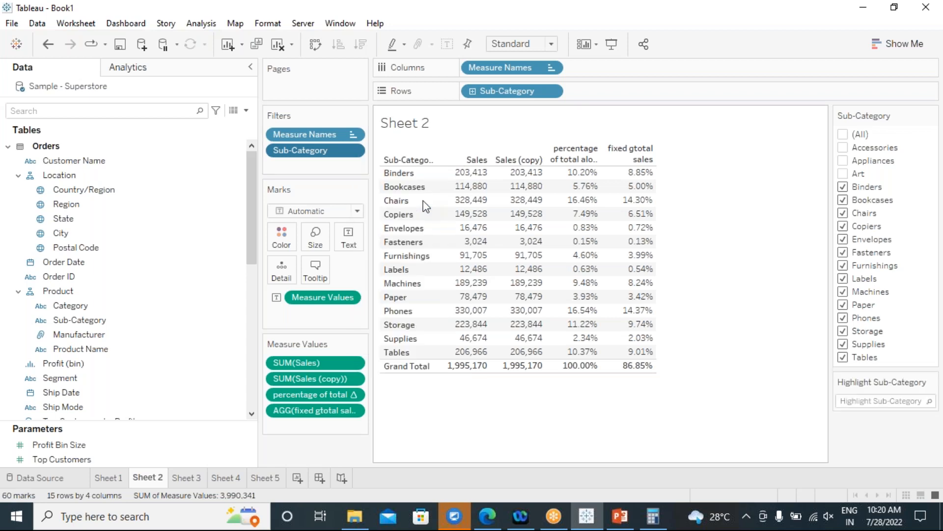
left_click(353, 150)
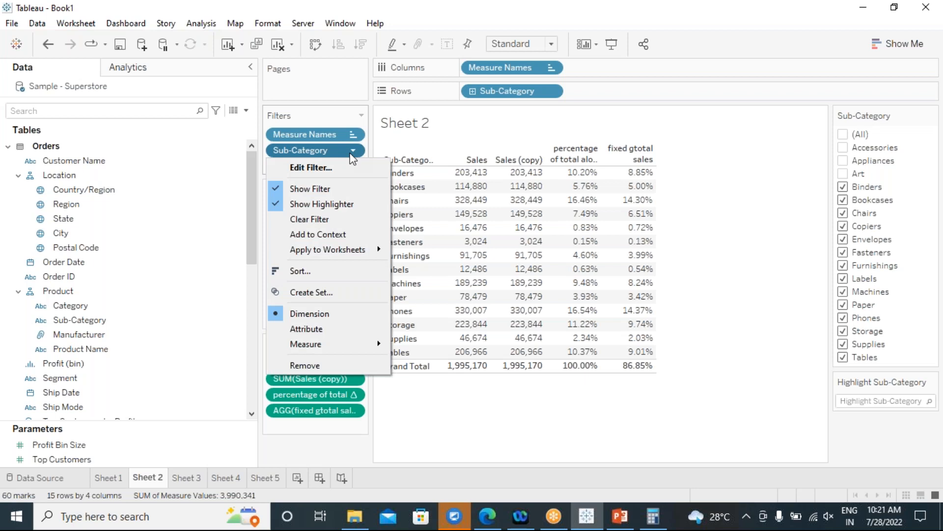
mouse_move(355, 345)
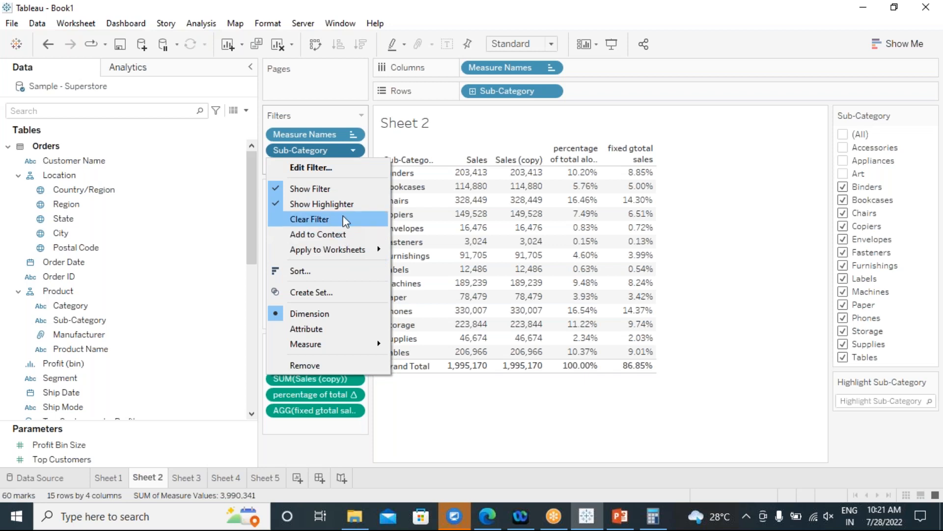
After exploring Edit Filter without applying, tick (All) sub-categories and add a blank Sheet 6.
left_click(343, 171)
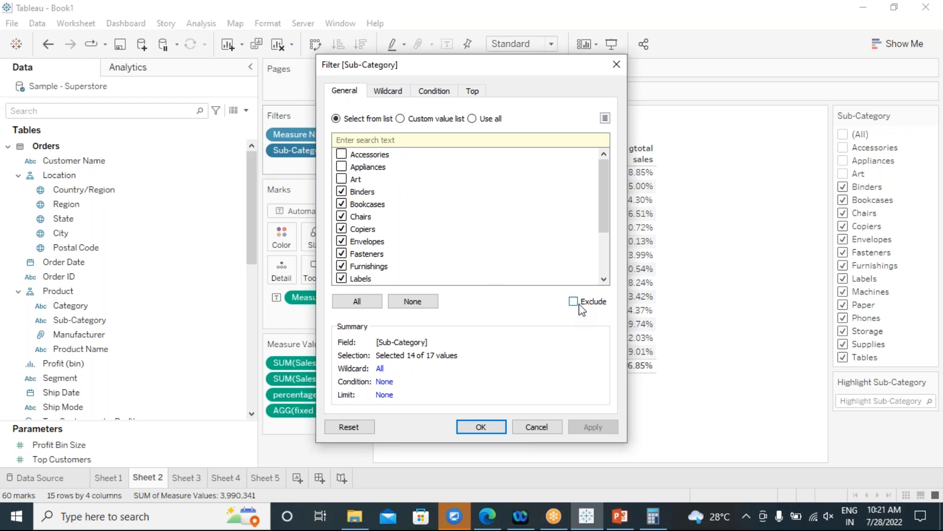
left_click(414, 309)
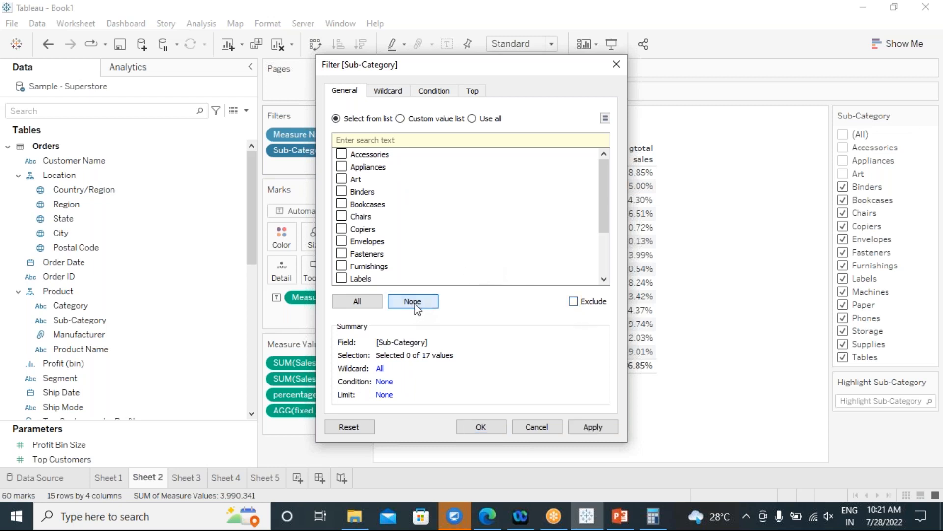
left_click(375, 303)
left_click(341, 154)
left_click(342, 167)
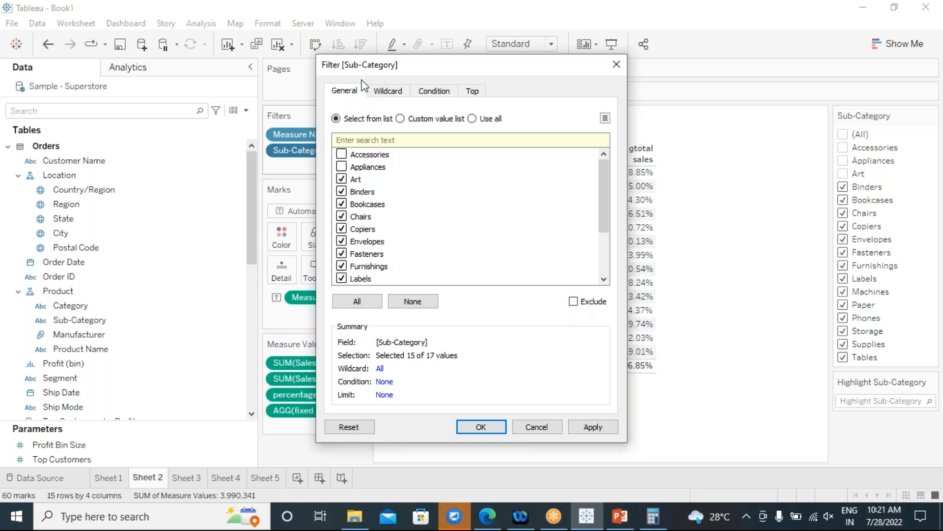
left_click(391, 94)
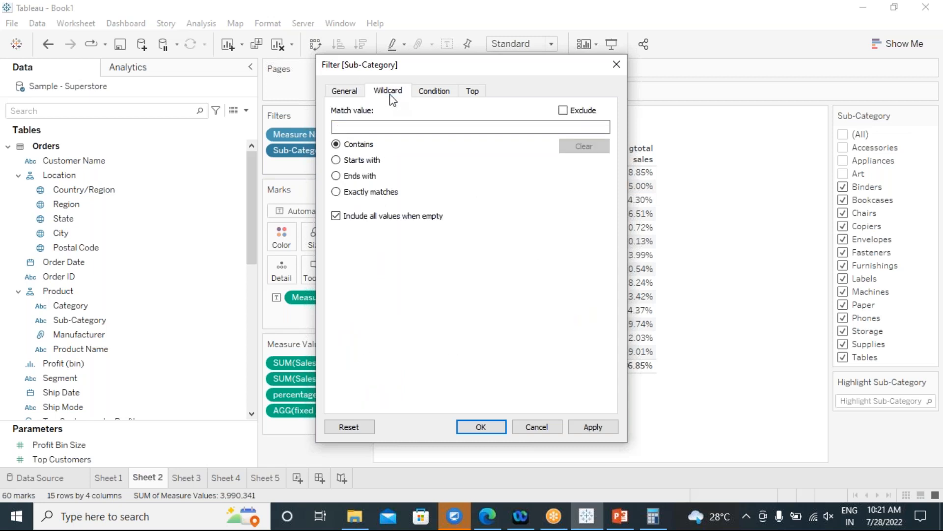
left_click(416, 93)
left_click(616, 64)
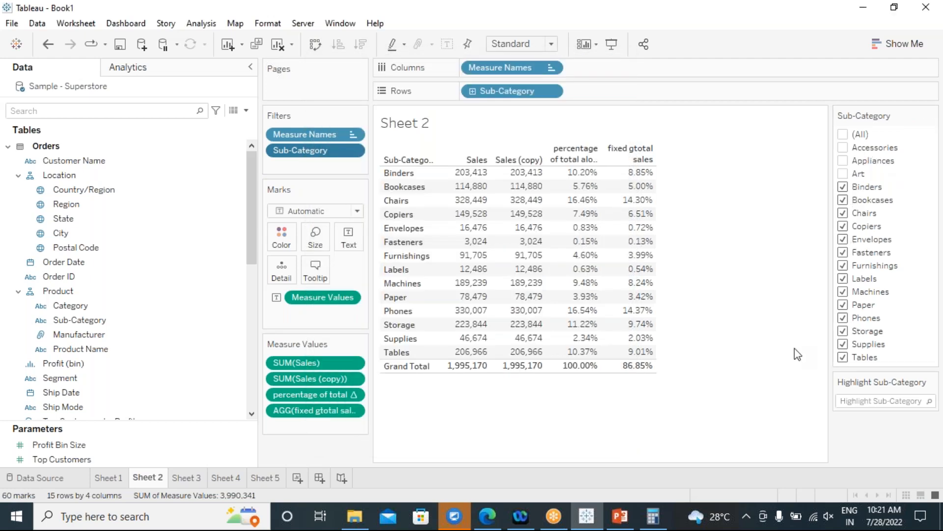
left_click(843, 136)
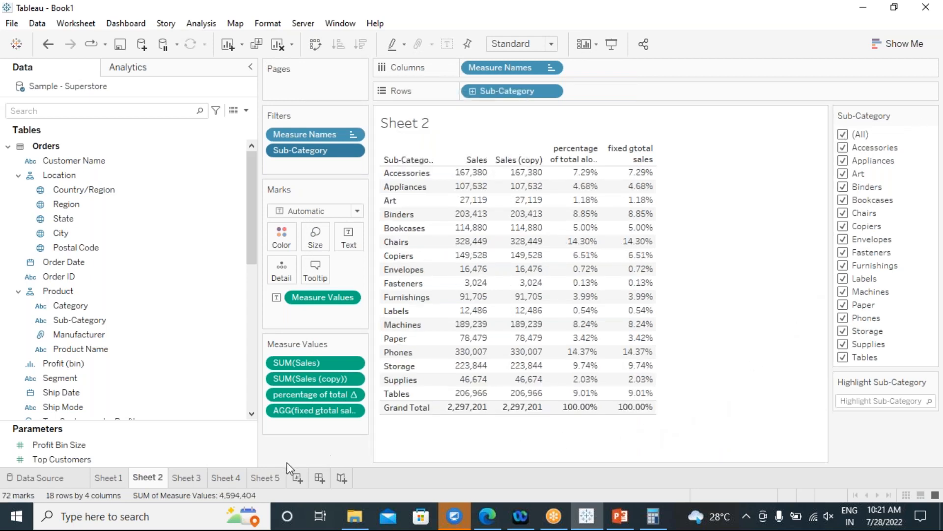
left_click(297, 479)
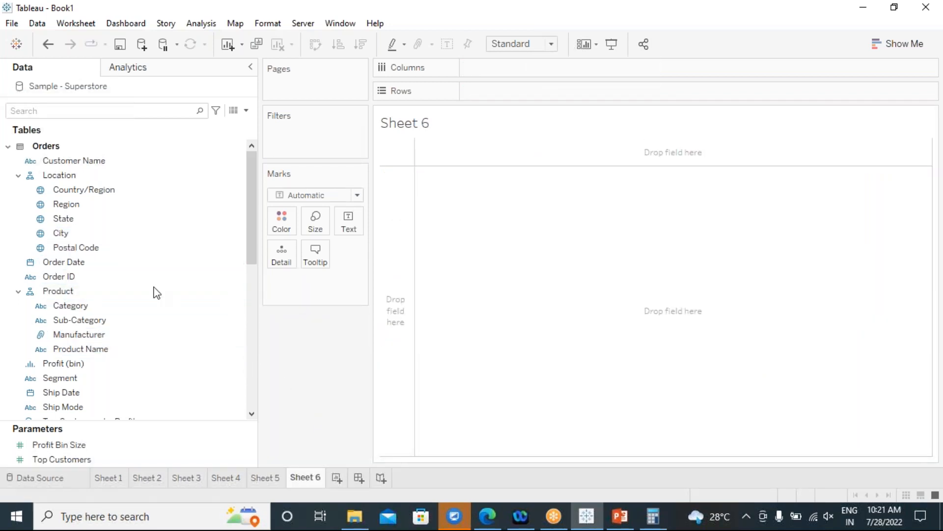
Put Sub-Category on Rows and SUM(Sales) on Columns as horizontal bars.
double_click(88, 319)
scroll(106, 324, "down", 2)
scroll(105, 324, "down", 2)
left_click_drag(88, 325, 543, 69)
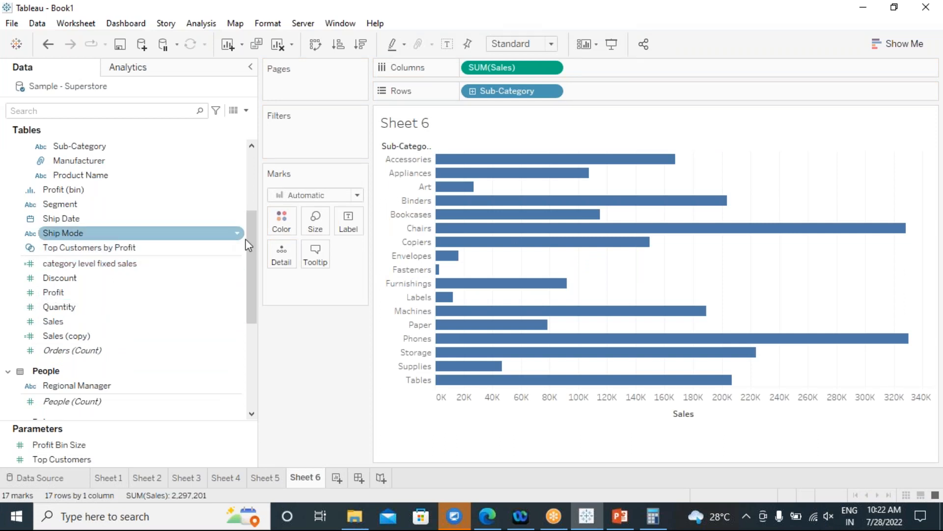
left_click(552, 91)
Filter Sub-Category to the top 5 by Sum of Sales and label the bars with sales values.
left_click(531, 110)
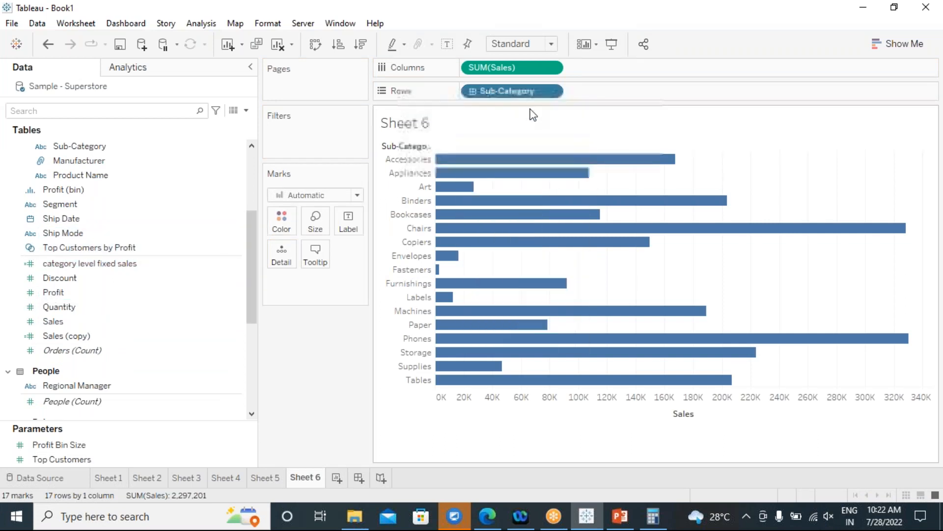
left_click(471, 92)
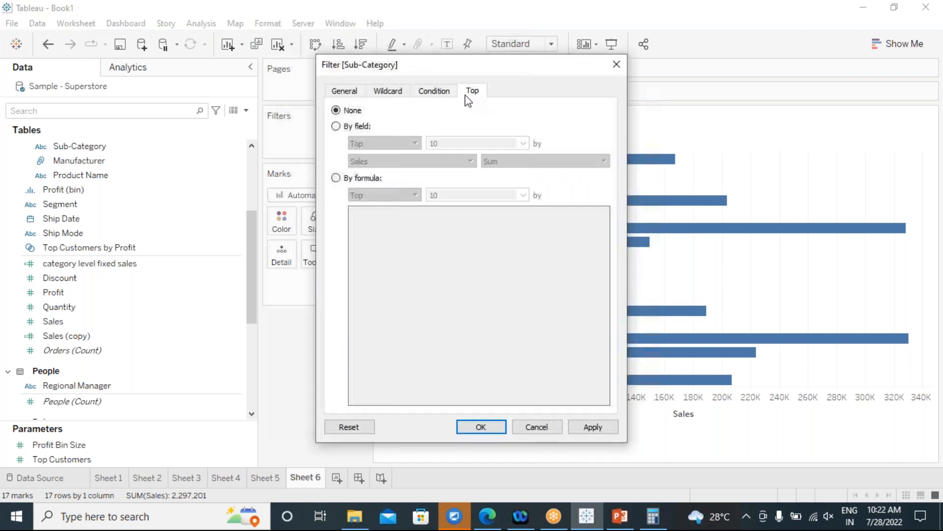
left_click(344, 126)
left_click(438, 144)
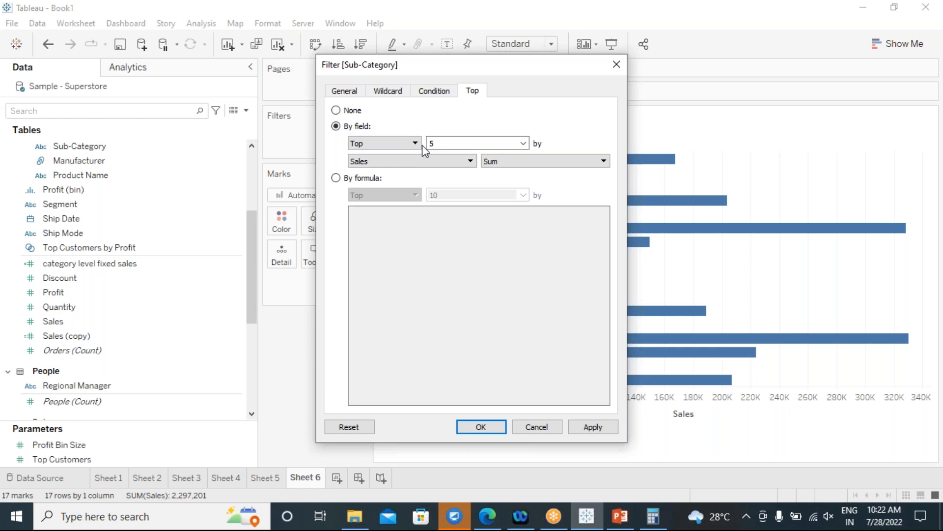
left_click(471, 426)
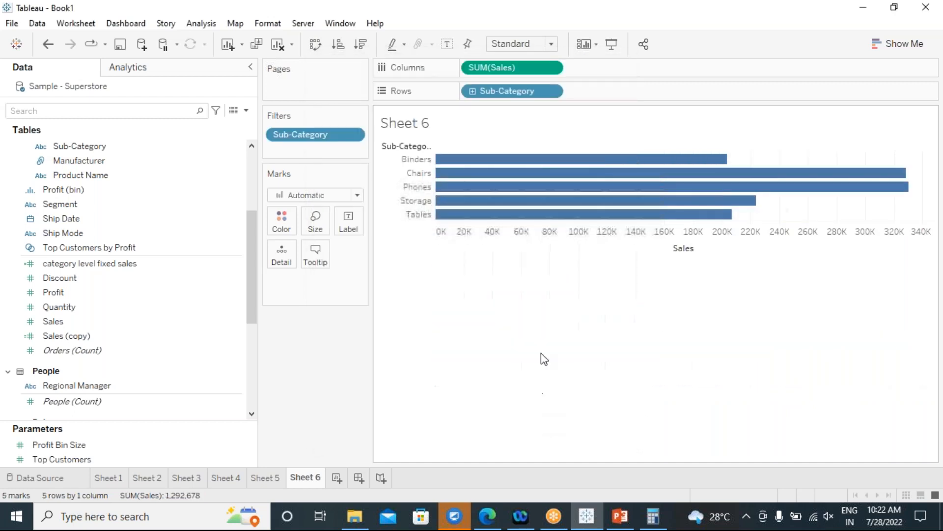
left_click(447, 43)
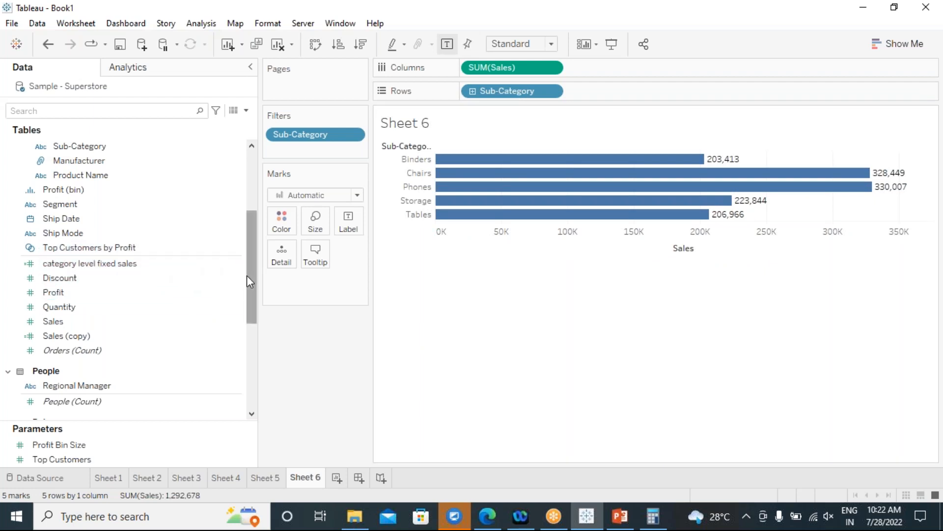
Show a YEAR(Order Date) filter card and keep only 2021.
scroll(248, 276, "up", 2)
scroll(248, 278, "up", 2)
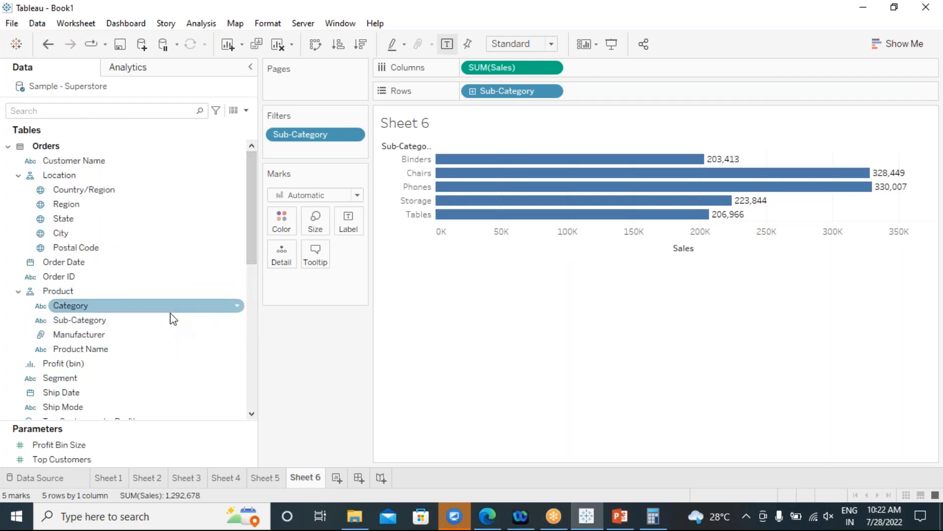
left_click(238, 263)
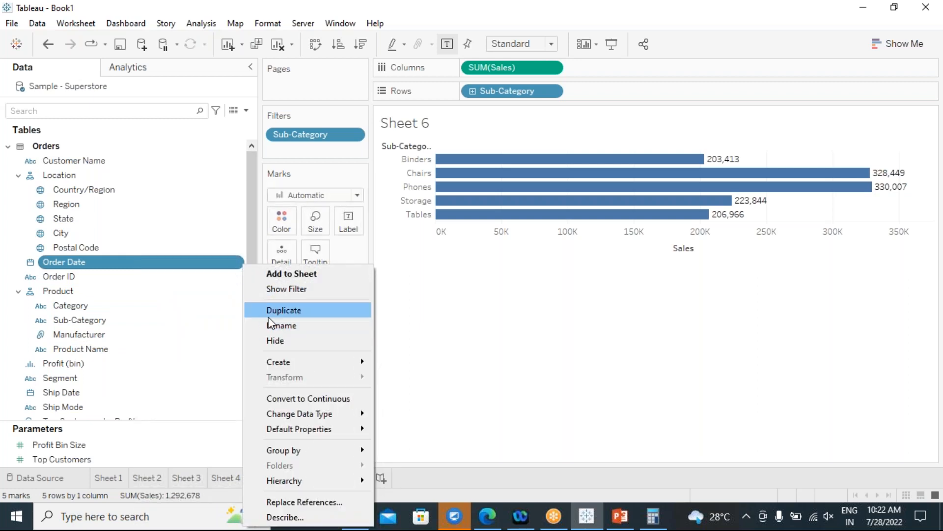
left_click(281, 291)
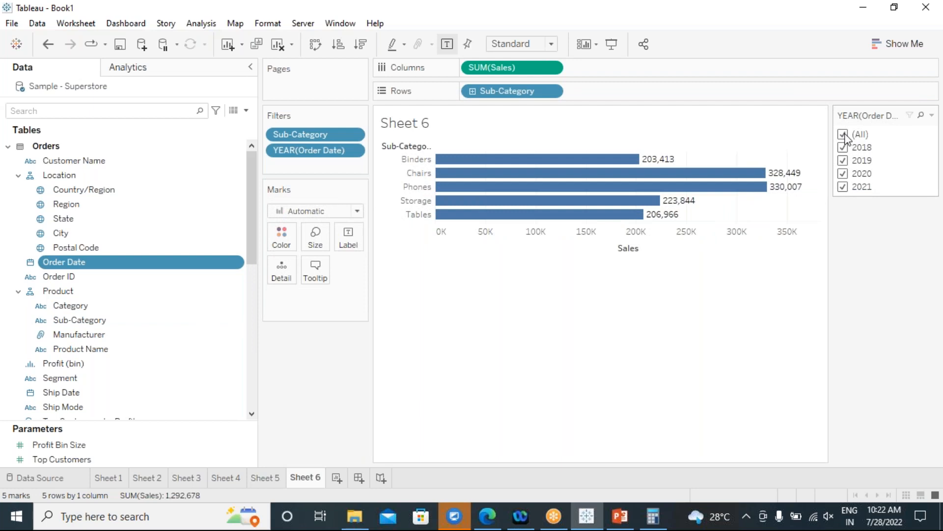
left_click(843, 135)
left_click(843, 188)
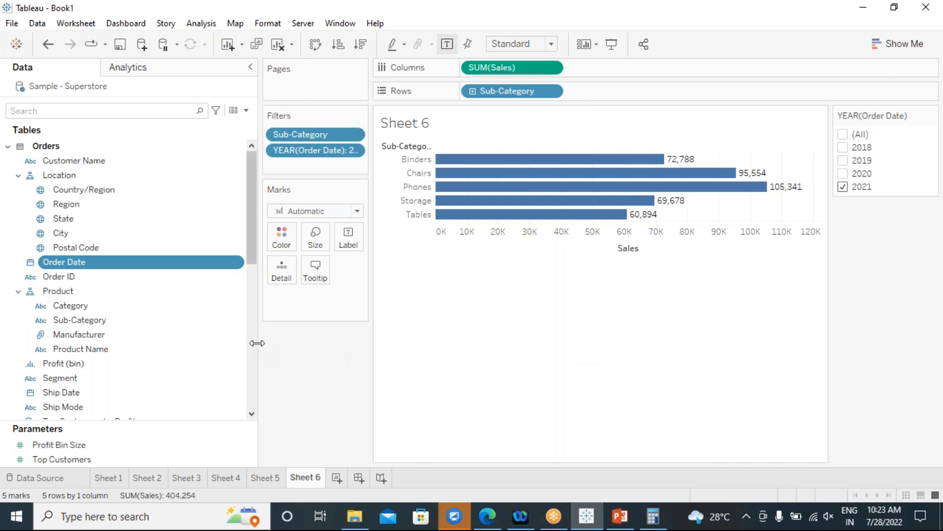
Resize the side panes and switch the year filter to show only 2020.
left_click_drag(253, 343, 182, 344)
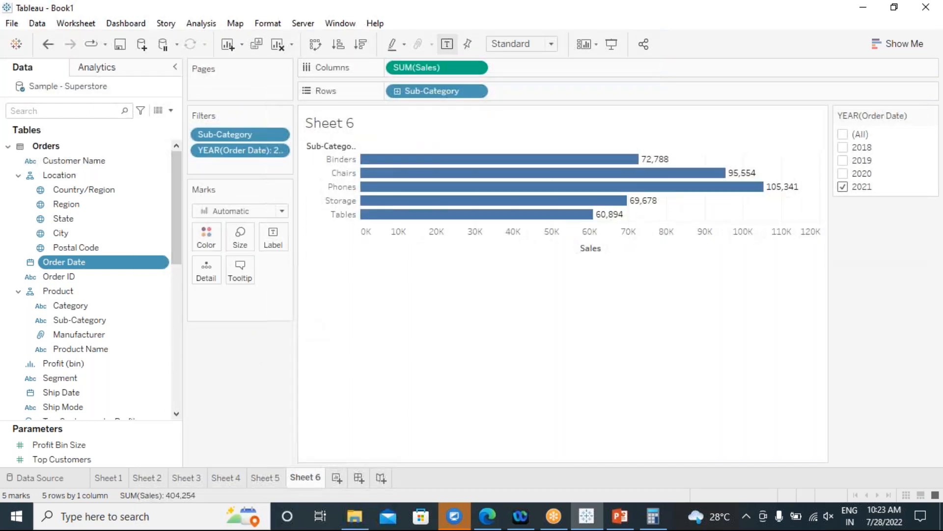
left_click_drag(295, 339, 391, 353)
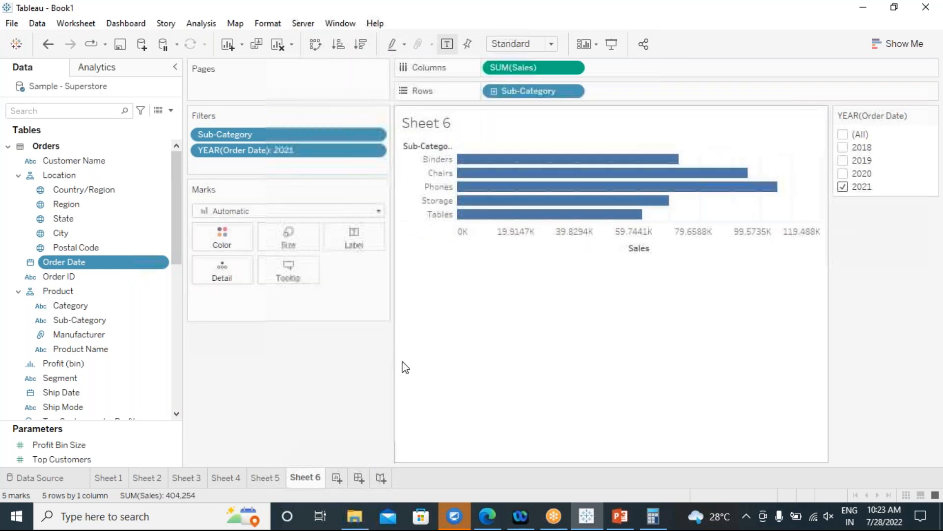
left_click(843, 187)
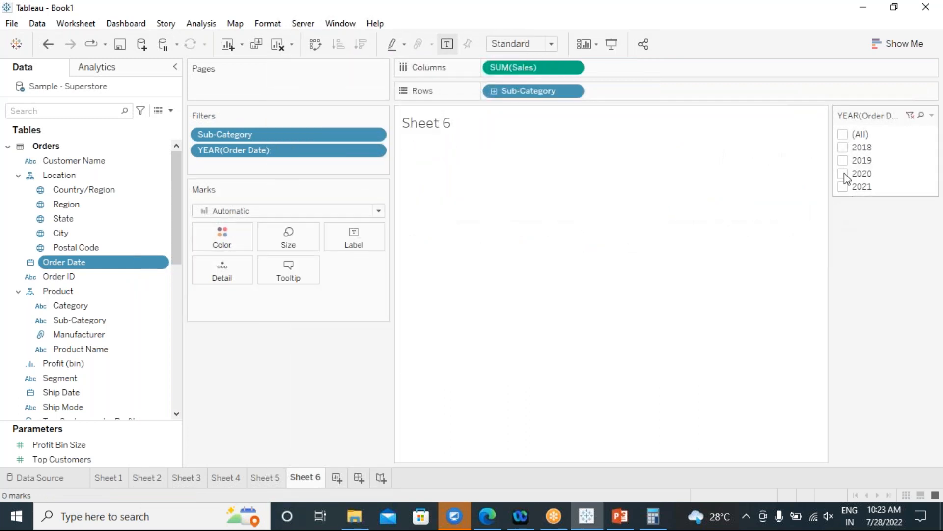
left_click(843, 174)
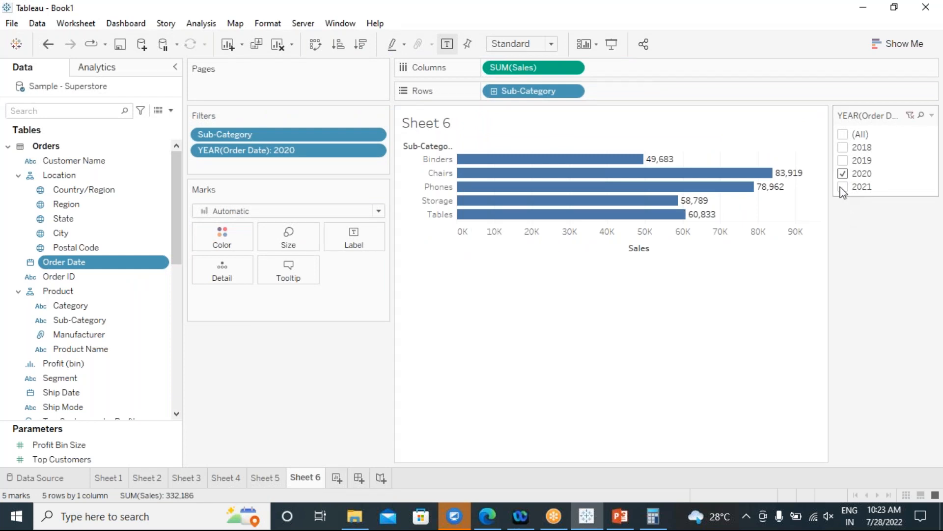
Compare 2020 with 2020–2021 combined, return to 2020, then create blank calculated field Calculation2.
left_click(842, 187)
left_click(843, 187)
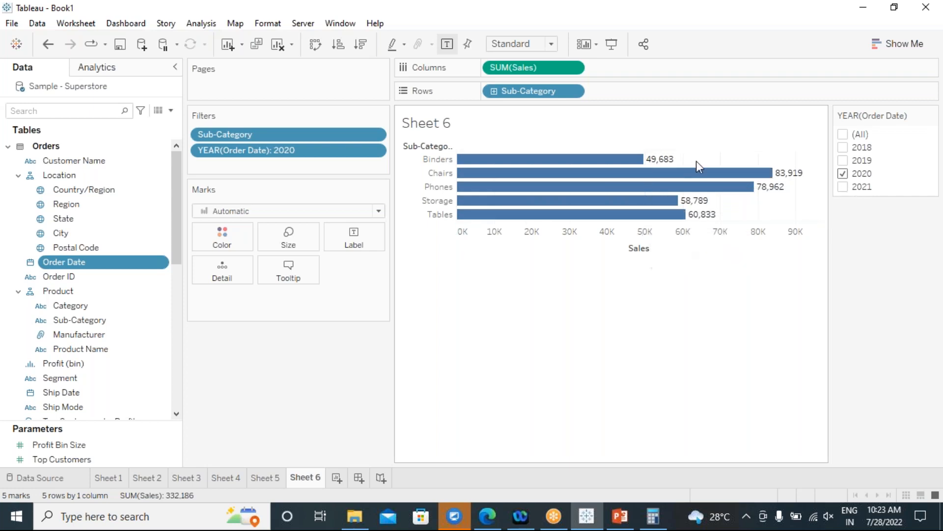
left_click(842, 187)
left_click(843, 187)
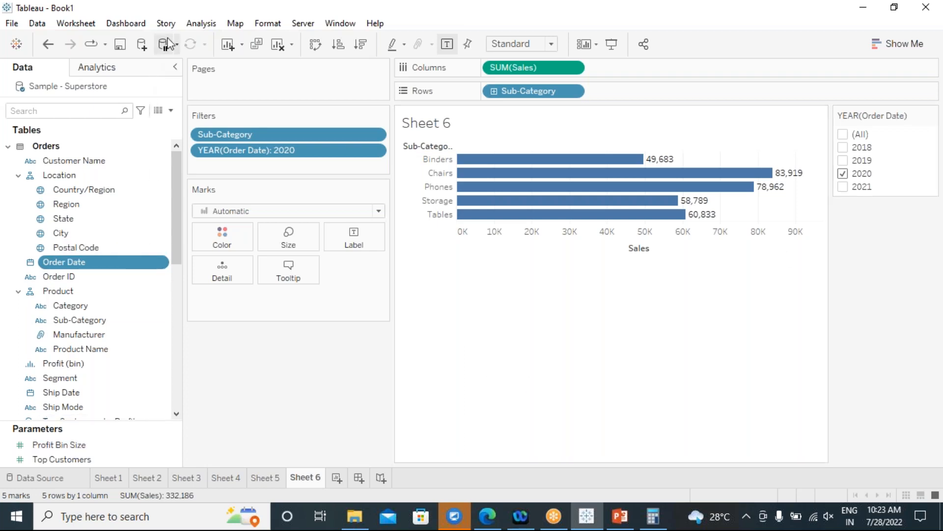
left_click(198, 24)
left_click(250, 308)
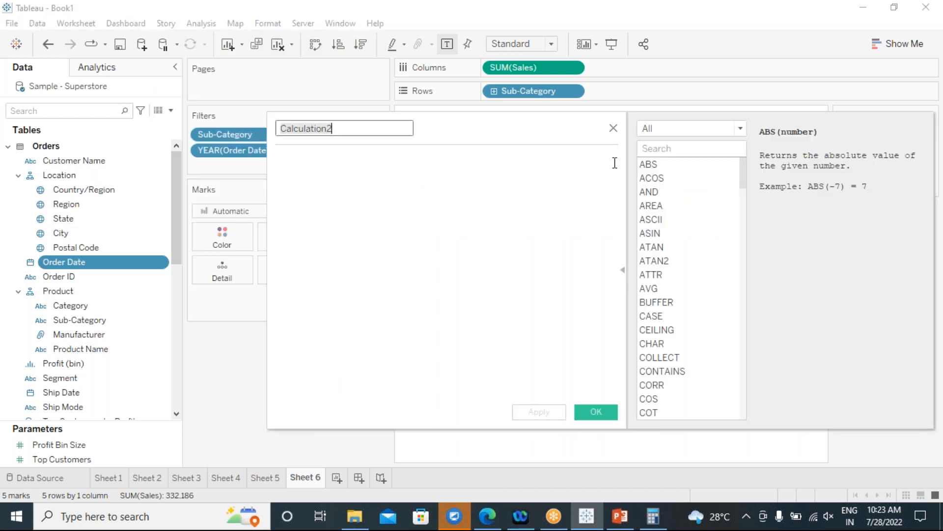
Close the empty calculation and start a Sub-Category set, trying the Top-by-field option.
left_click(613, 128)
right_click(88, 322)
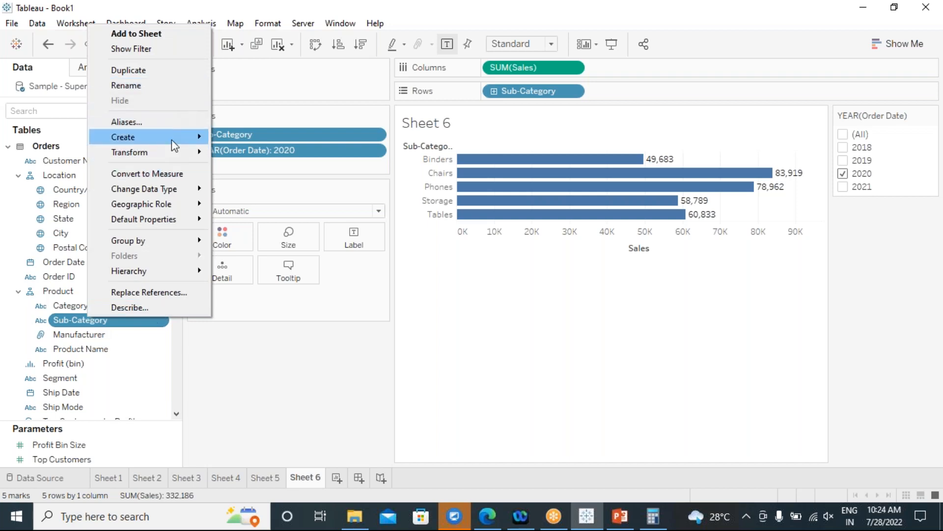
mouse_move(184, 140)
left_click(259, 169)
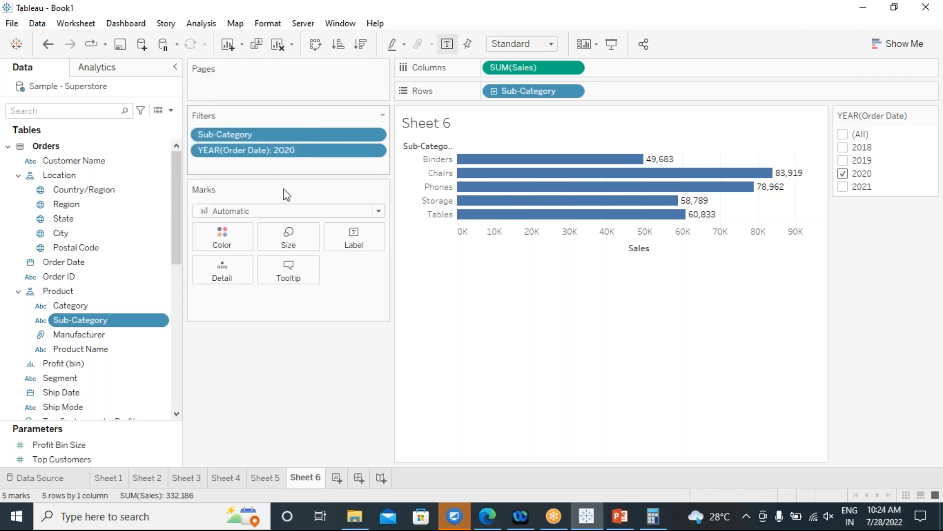
left_click(419, 100)
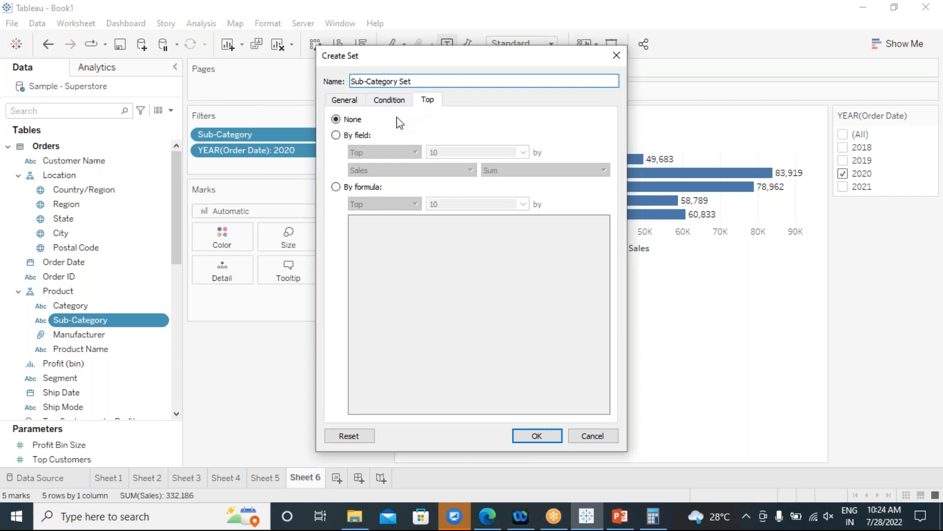
left_click(335, 135)
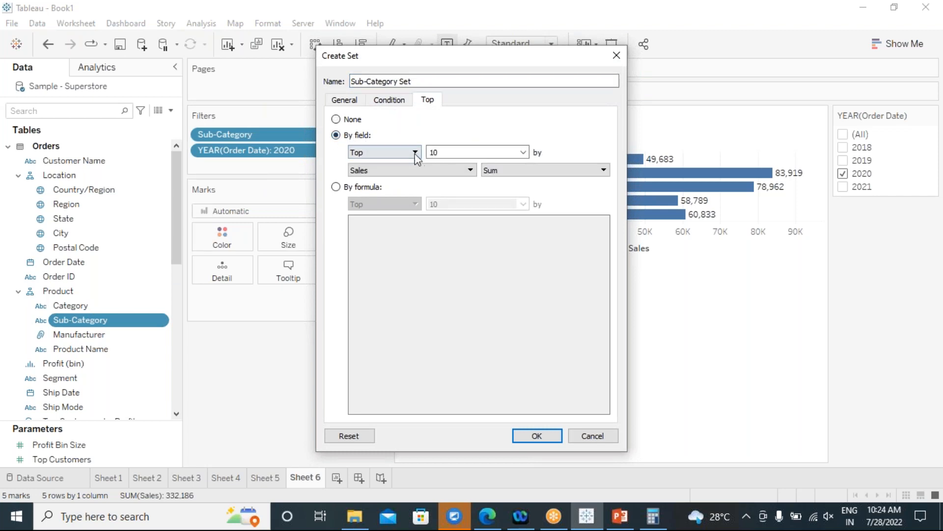
double_click(433, 155)
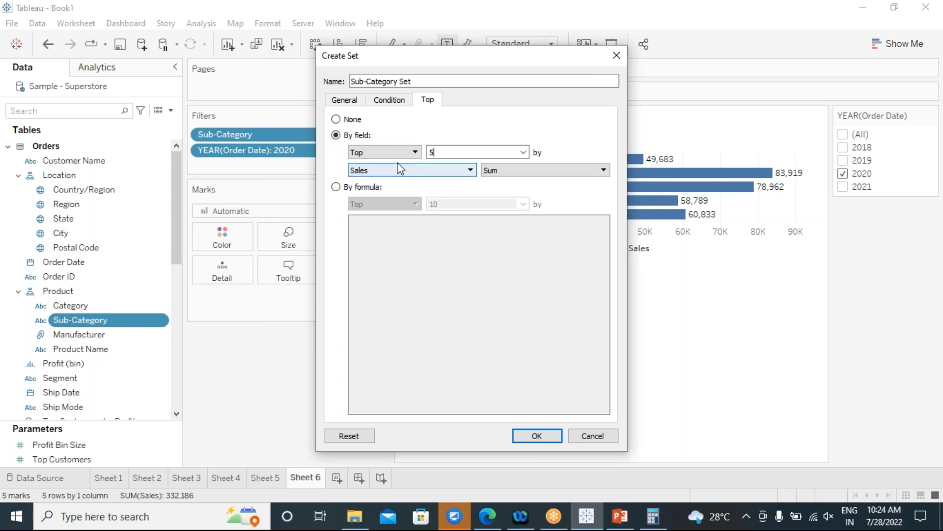
On the Condition tab, base the set on field Order Date with Count aggregation.
left_click(388, 100)
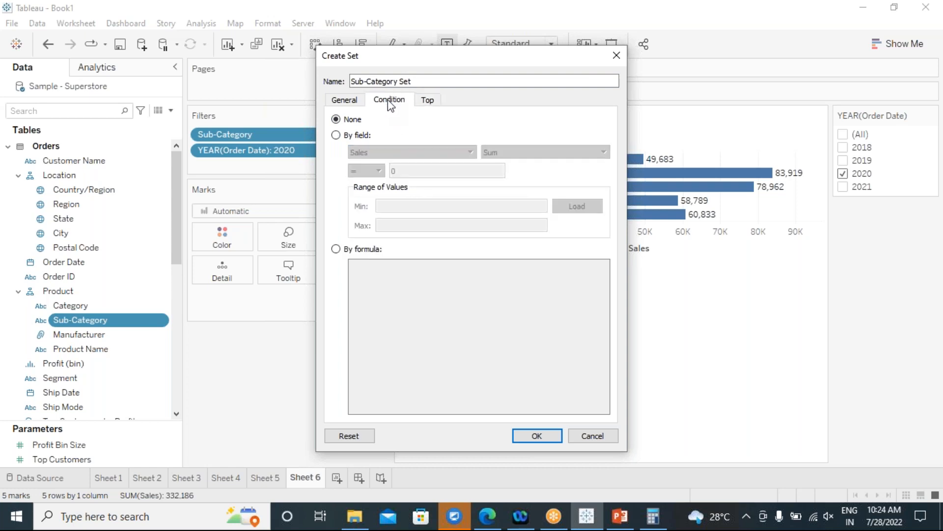
left_click(336, 135)
left_click(471, 152)
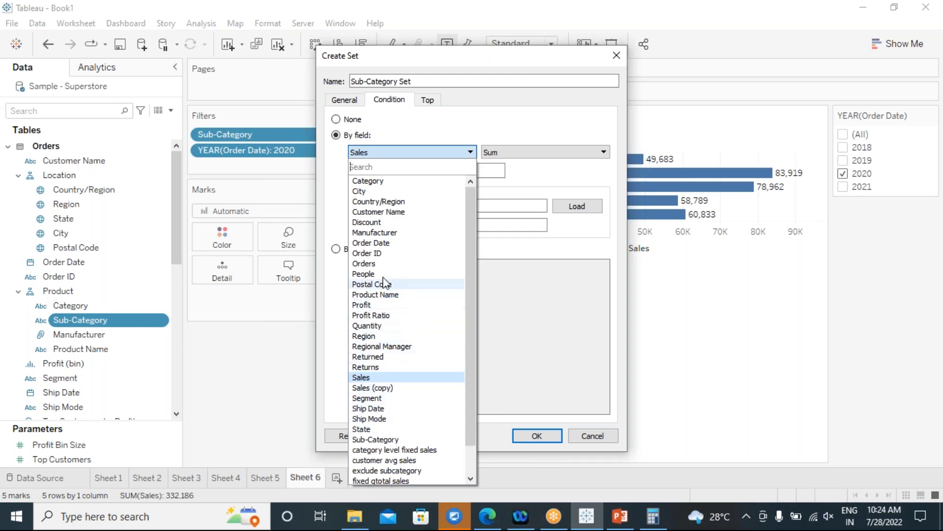
left_click(382, 243)
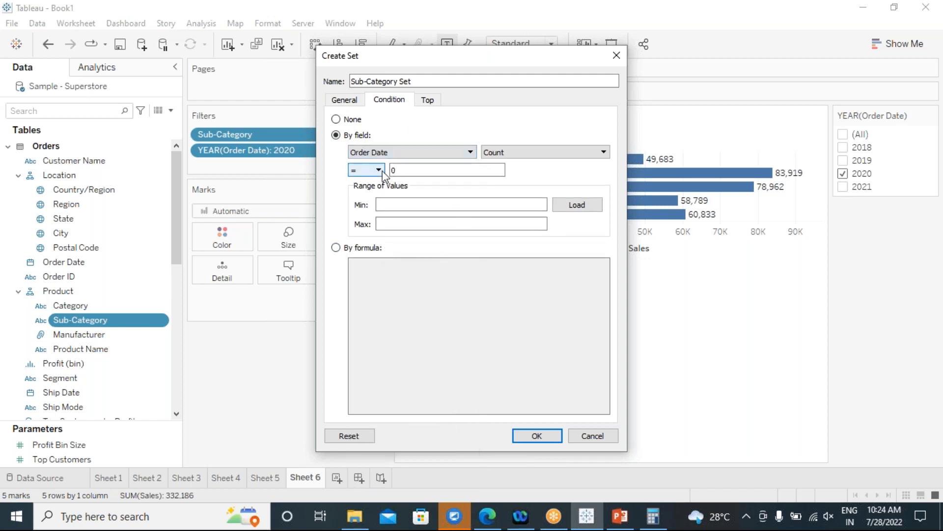
left_click(605, 154)
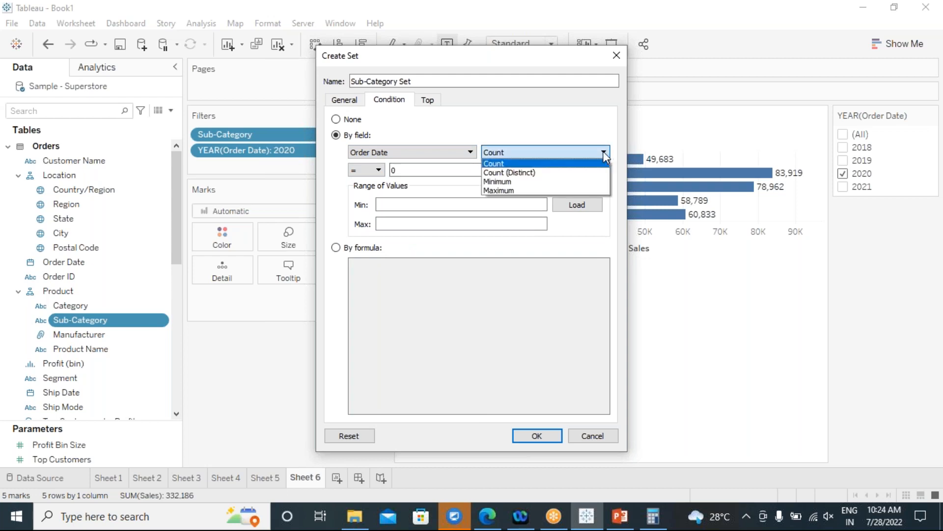
left_click(475, 135)
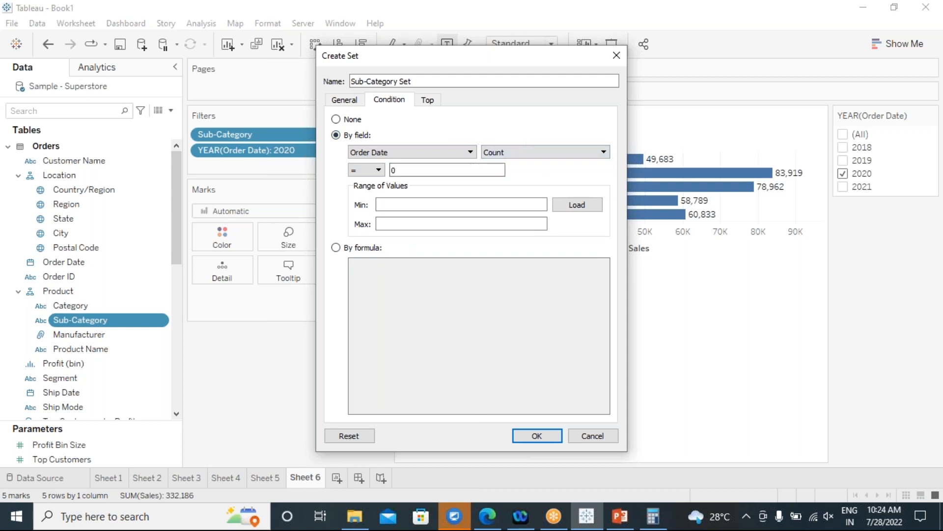
left_click(524, 155)
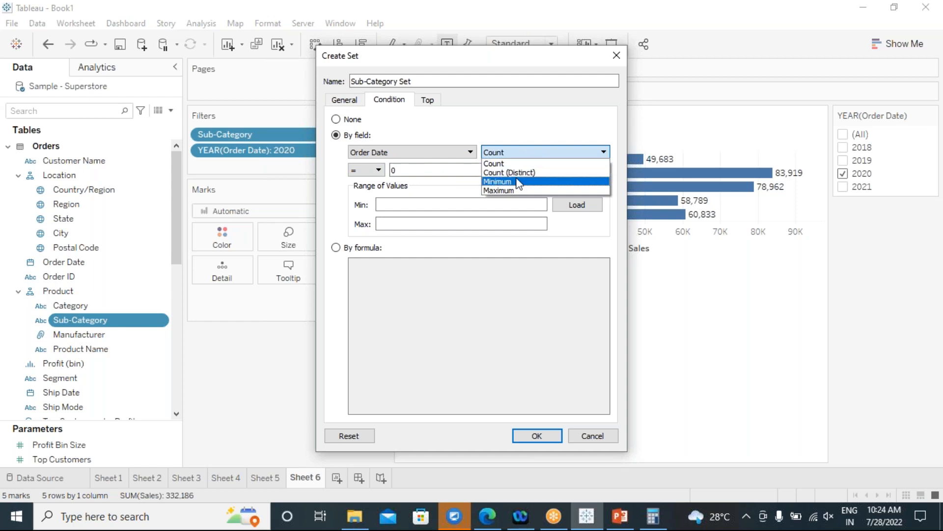
left_click(423, 141)
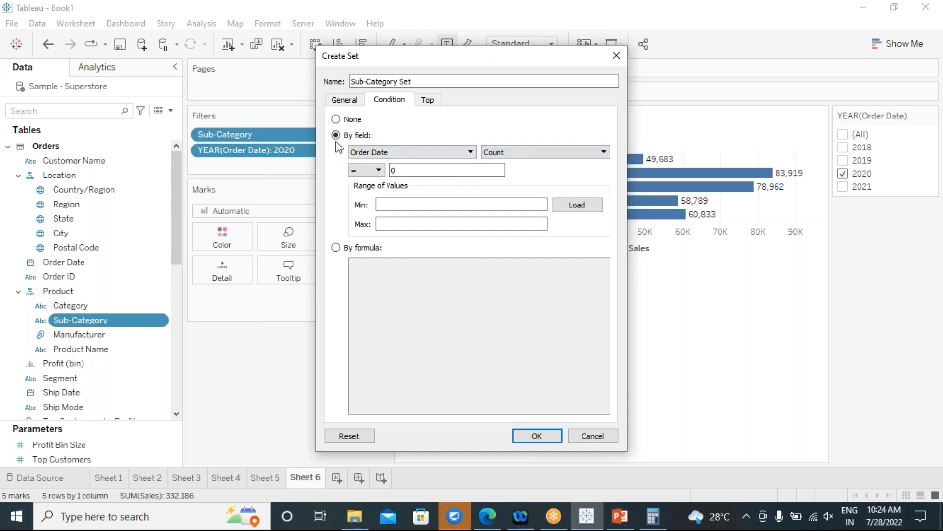
Enter the By formula condition YEAR([Order Date])=2021 and confirm the set, which flags it invalid.
left_click(336, 248)
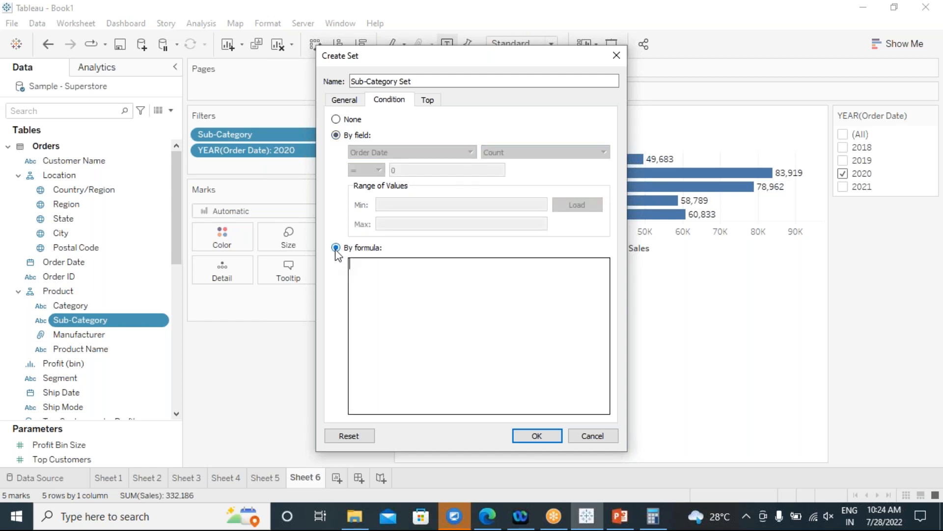
left_click(380, 291)
type("if")
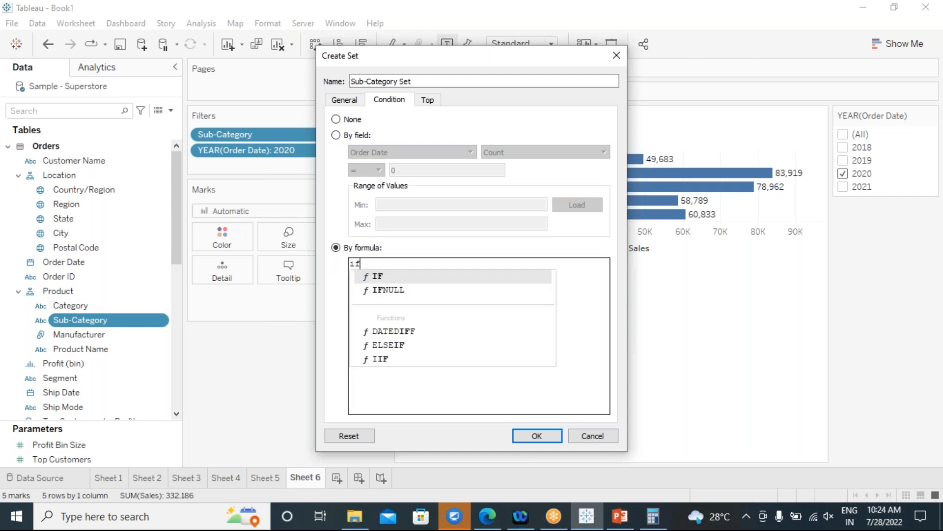
key("BackSpace")
key("BackSpace")
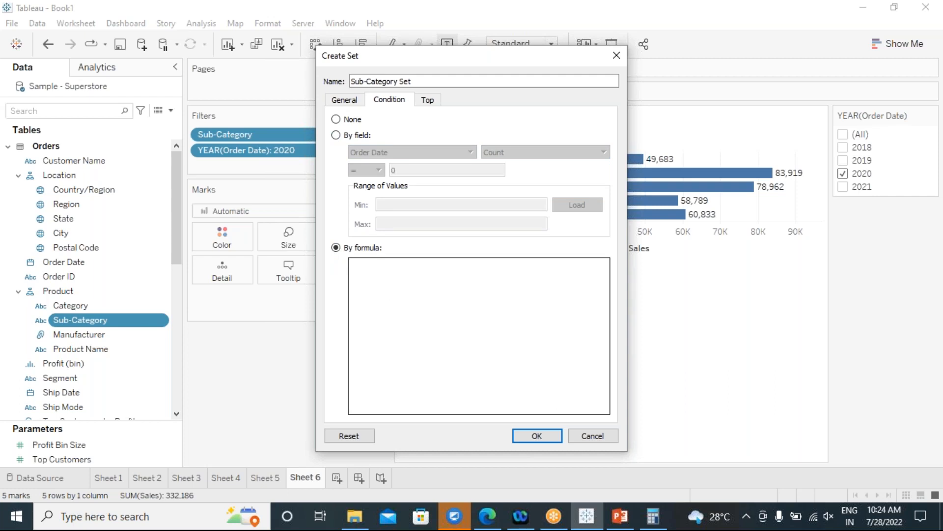
type("ye")
left_click(388, 278)
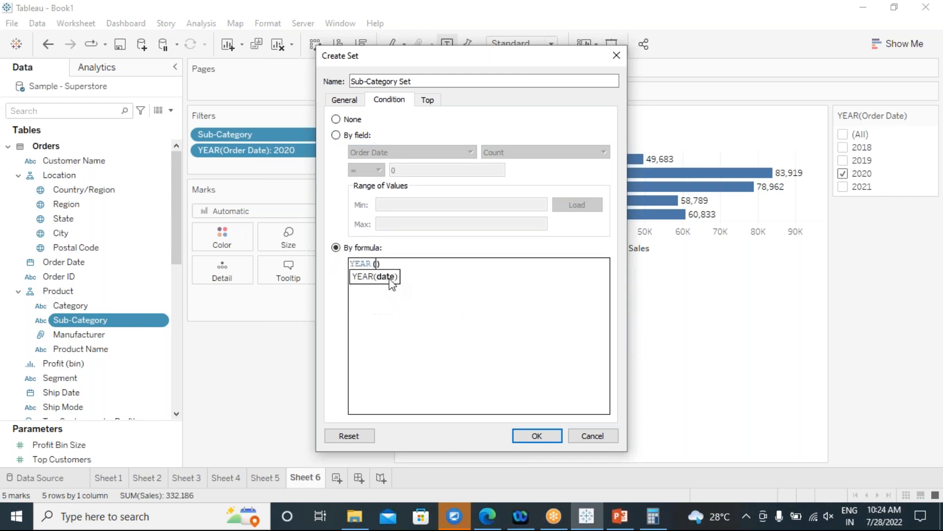
type("order")
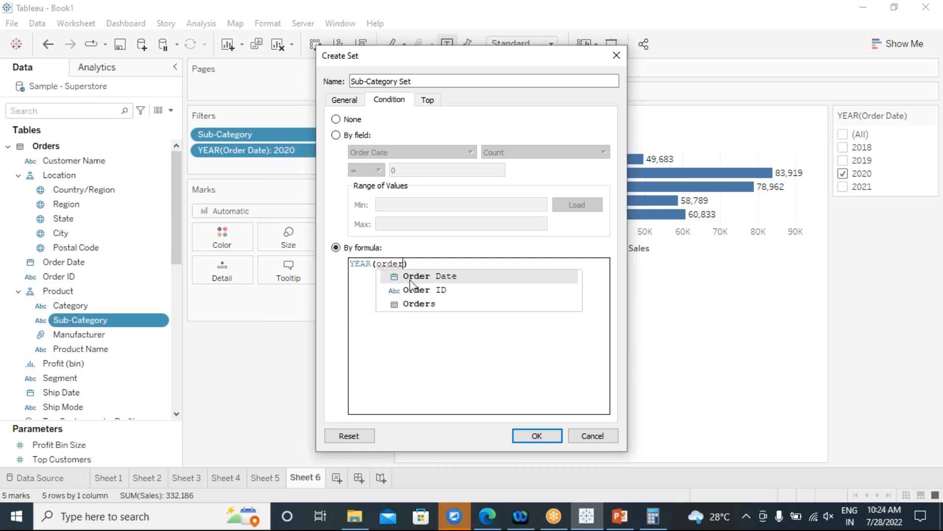
left_click(418, 278)
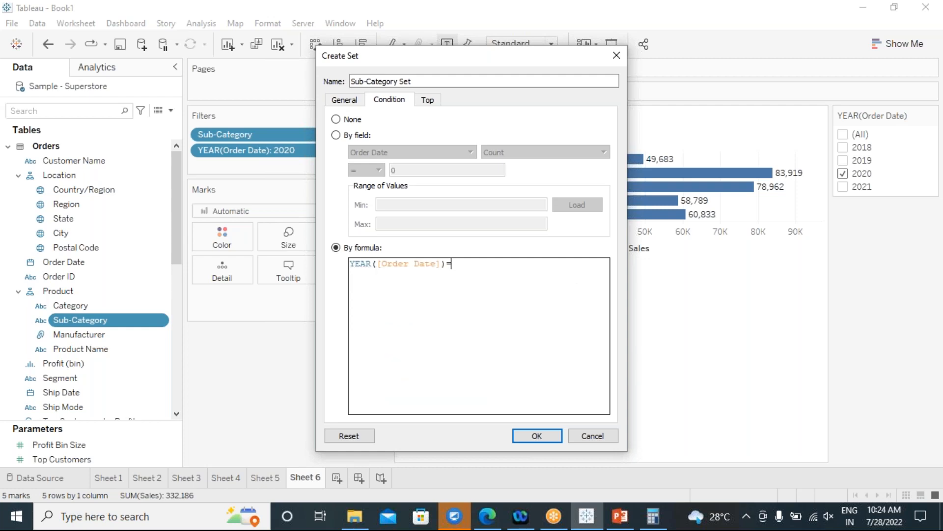
type("221")
key("BackSpace")
key("BackSpace")
type("1")
mouse_move(455, 273)
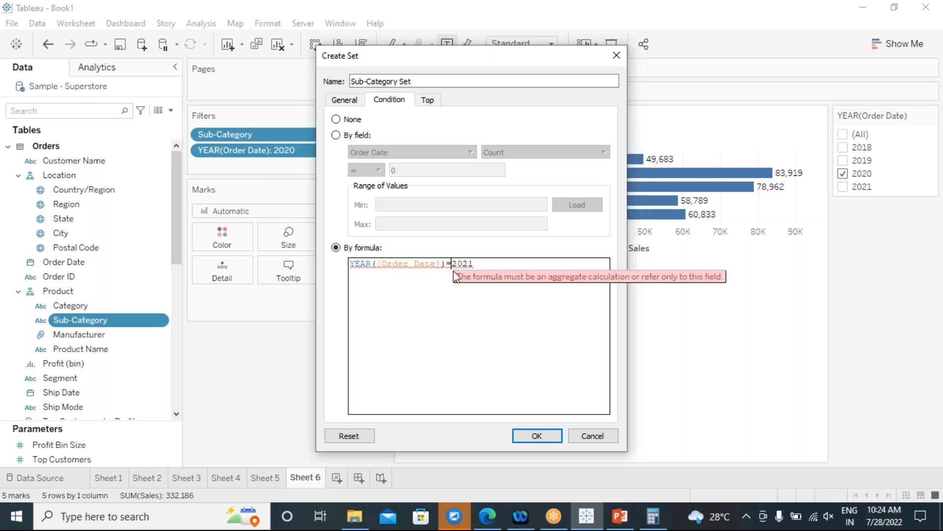
left_click(523, 439)
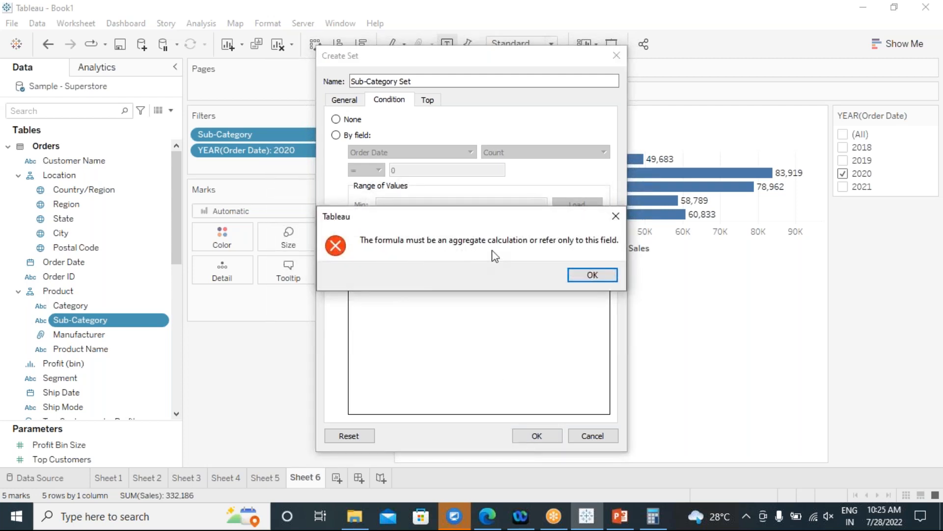
Dismiss the repeated aggregate-formula errors while moving between the General and Top set options.
left_click(585, 277)
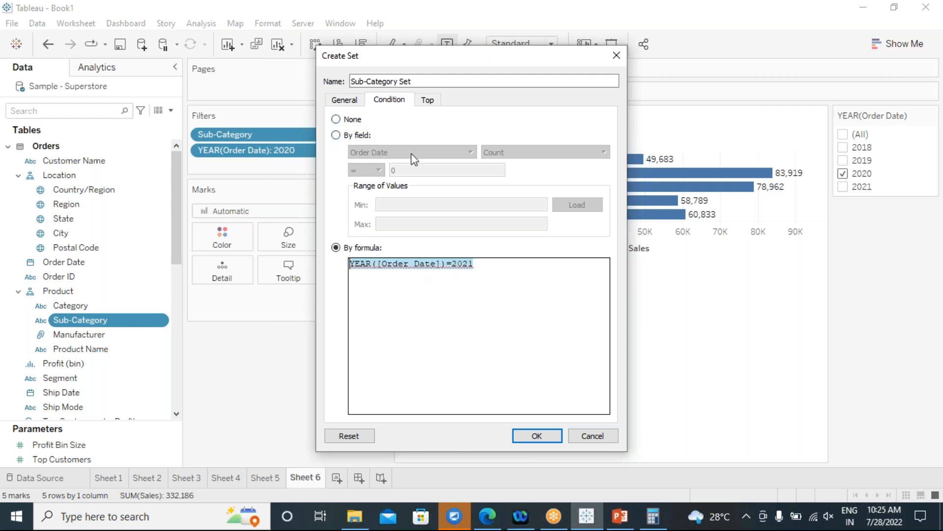
left_click(339, 102)
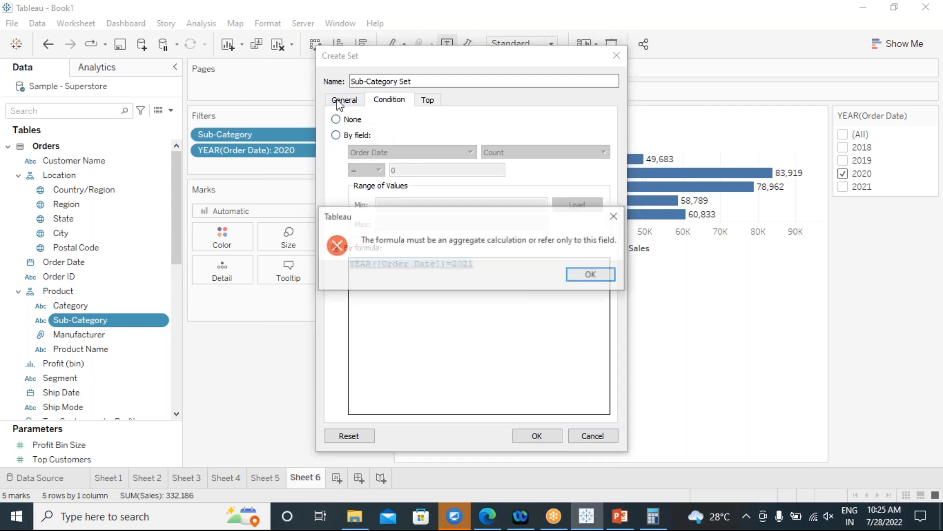
left_click(577, 273)
left_click(427, 100)
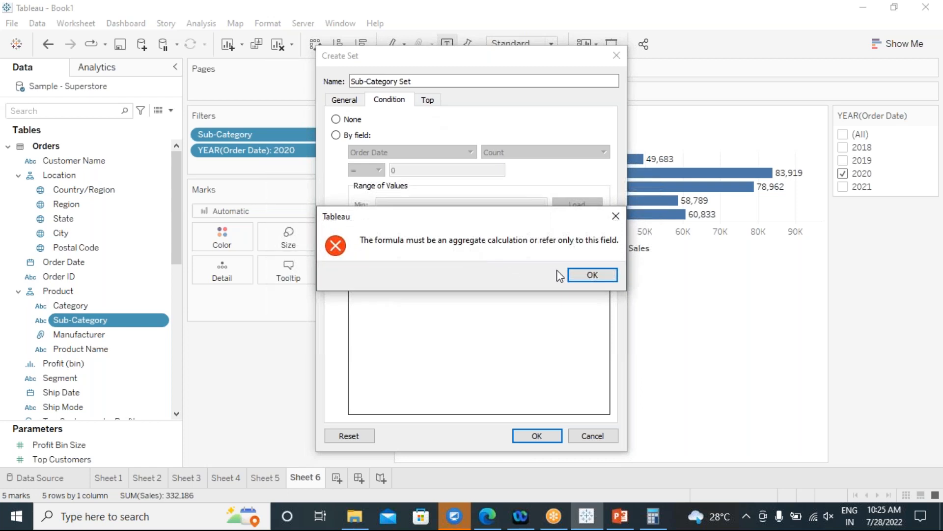
left_click(594, 276)
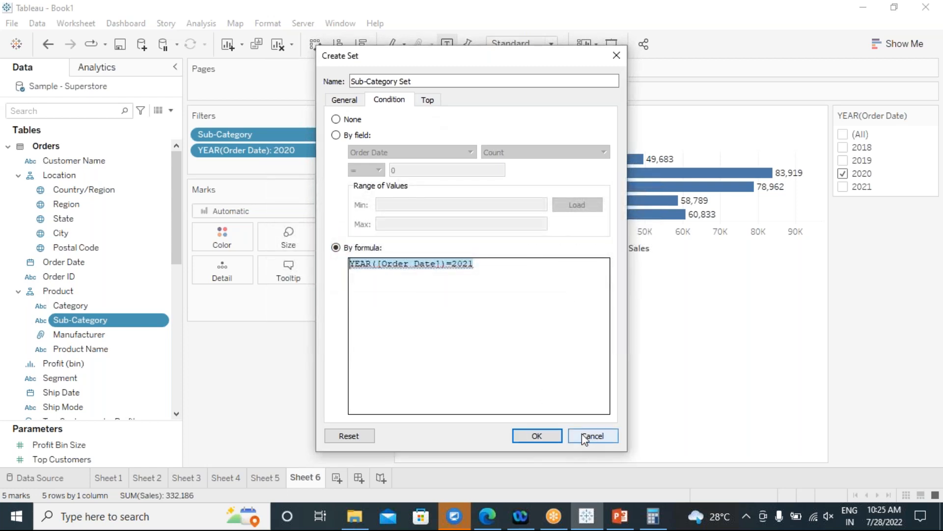
Delete the invalid YEAR([Order Date])=2021 formula and cancel the Sub-Category Set without saving.
left_click_drag(470, 263, 346, 266)
key("Delete")
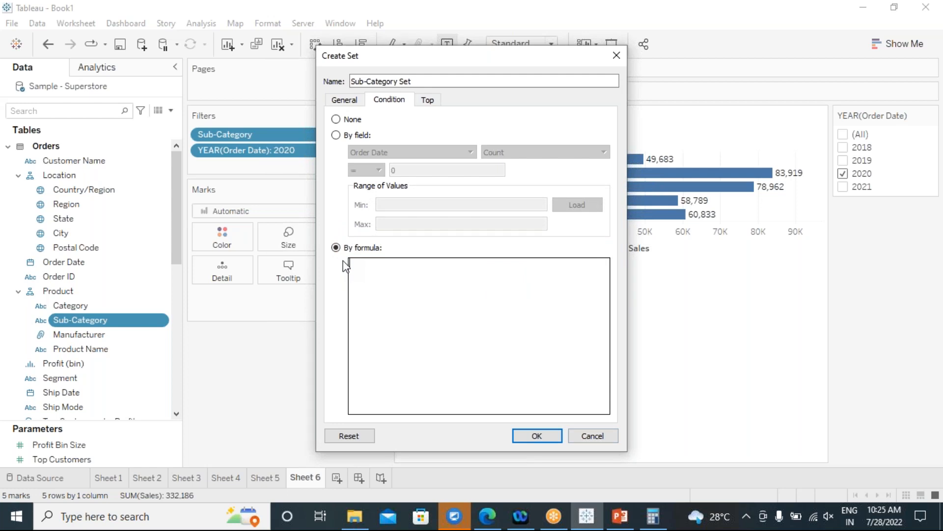
left_click(585, 436)
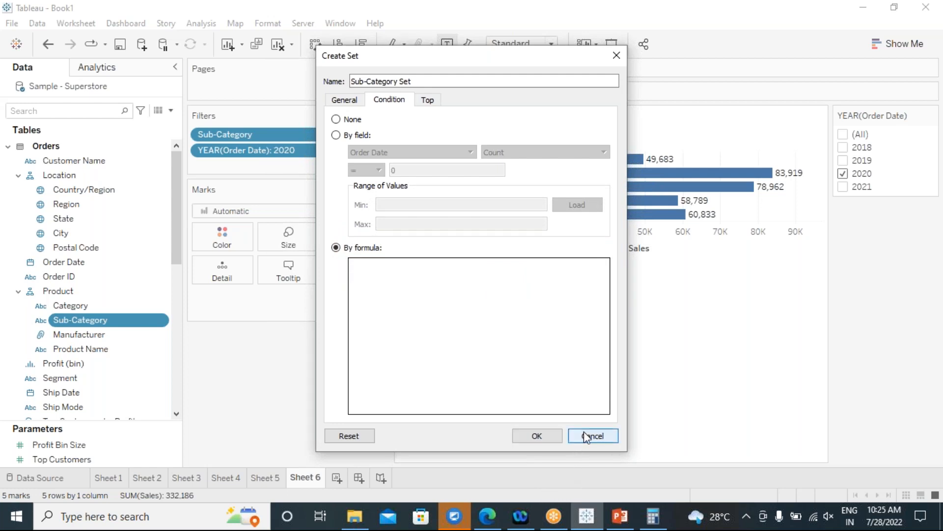